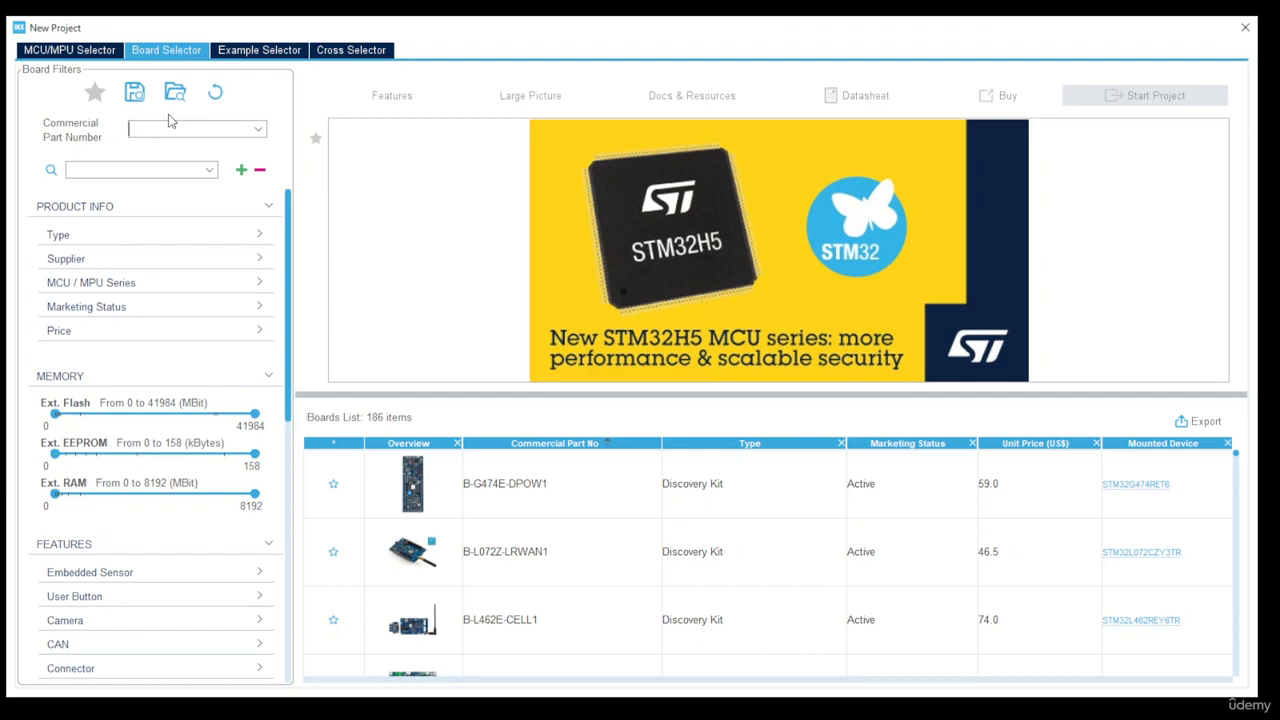
Step: Filter the boards by commercial part number NUCLEO-G474RE and select that board in the results
text(NUCLEO)
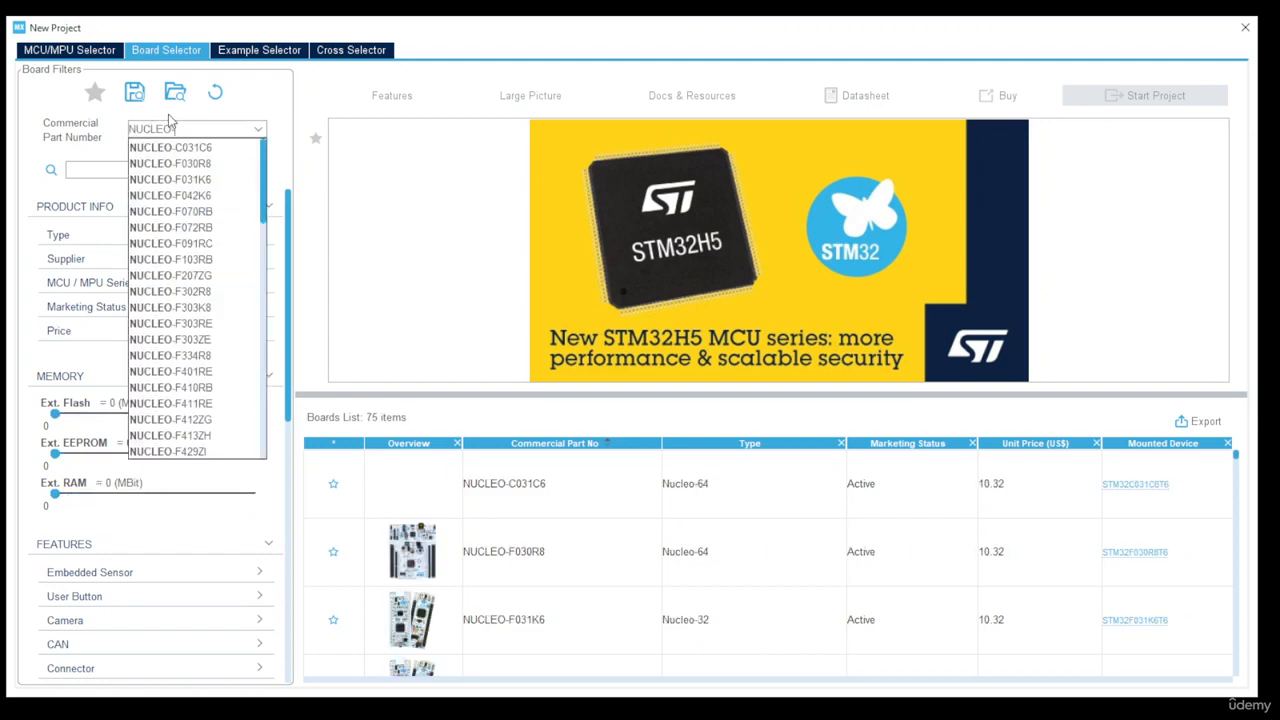
text(-G474)
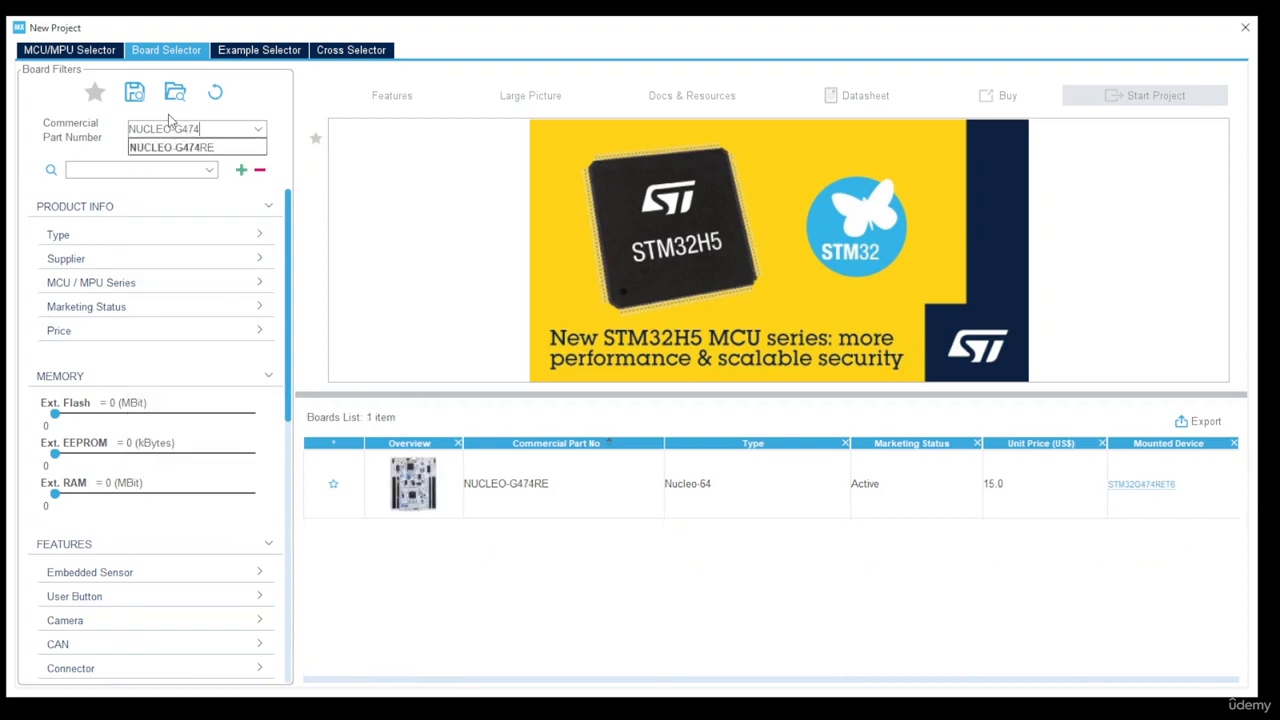
click(229, 154)
text(RE)
click(215, 149)
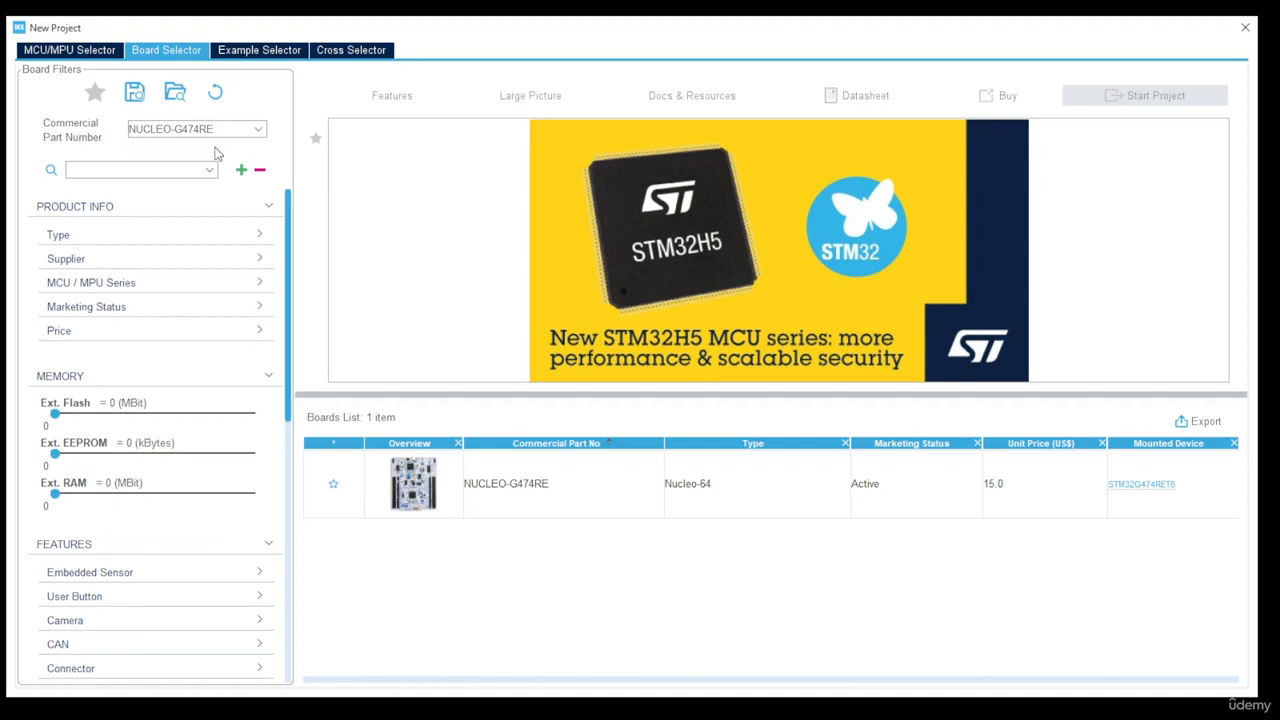
click(588, 503)
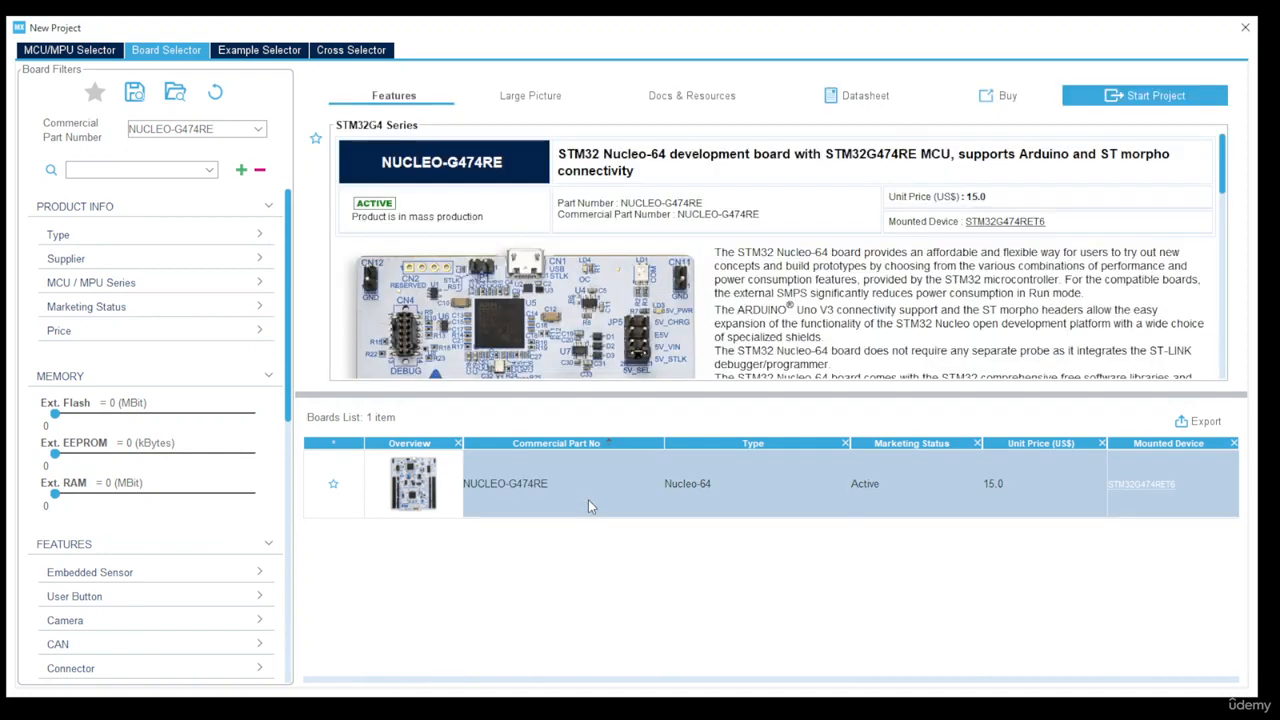
Step: Start a project for the selected board with all peripherals initialized in their default mode, and maximize the project window
click(1178, 103)
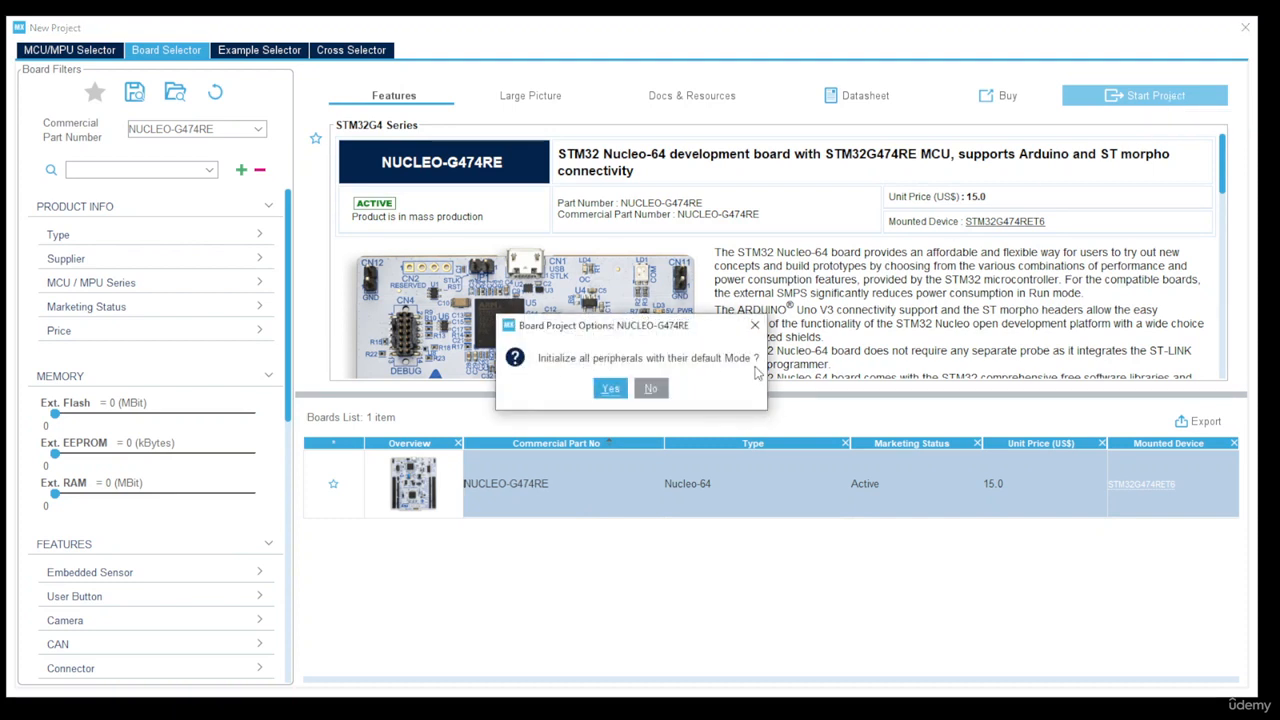
click(609, 390)
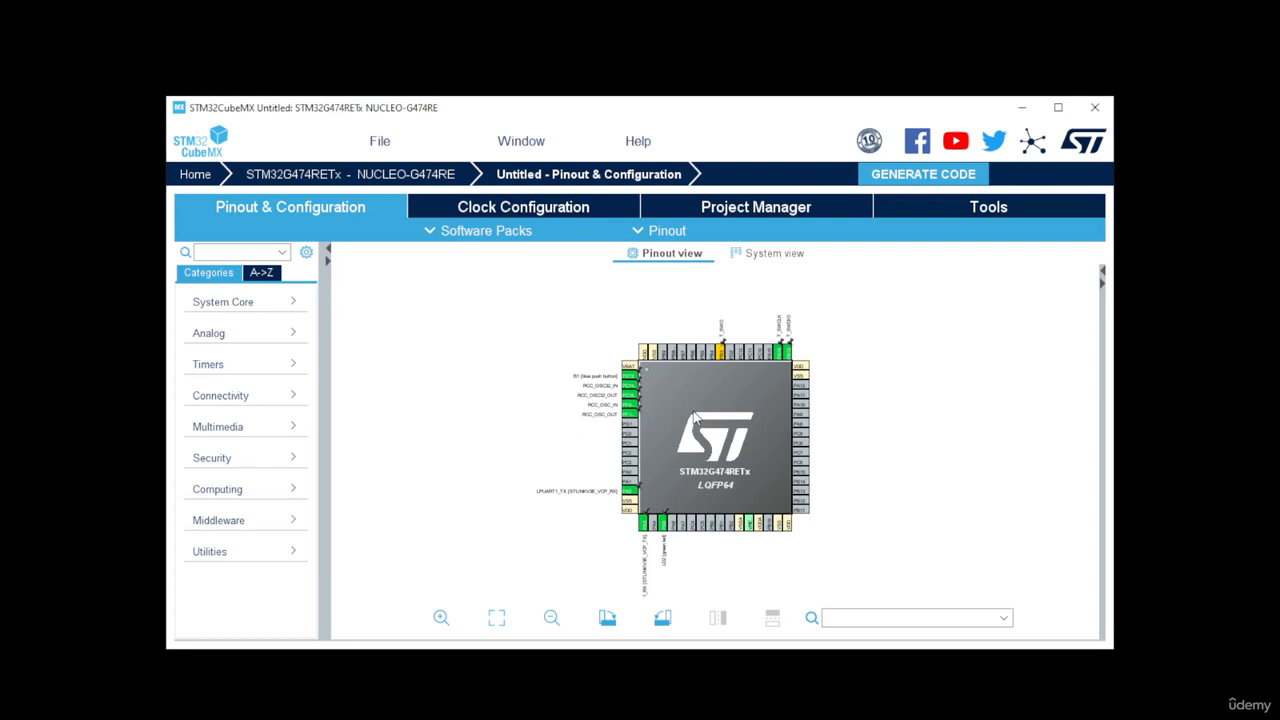
double_click(652, 106)
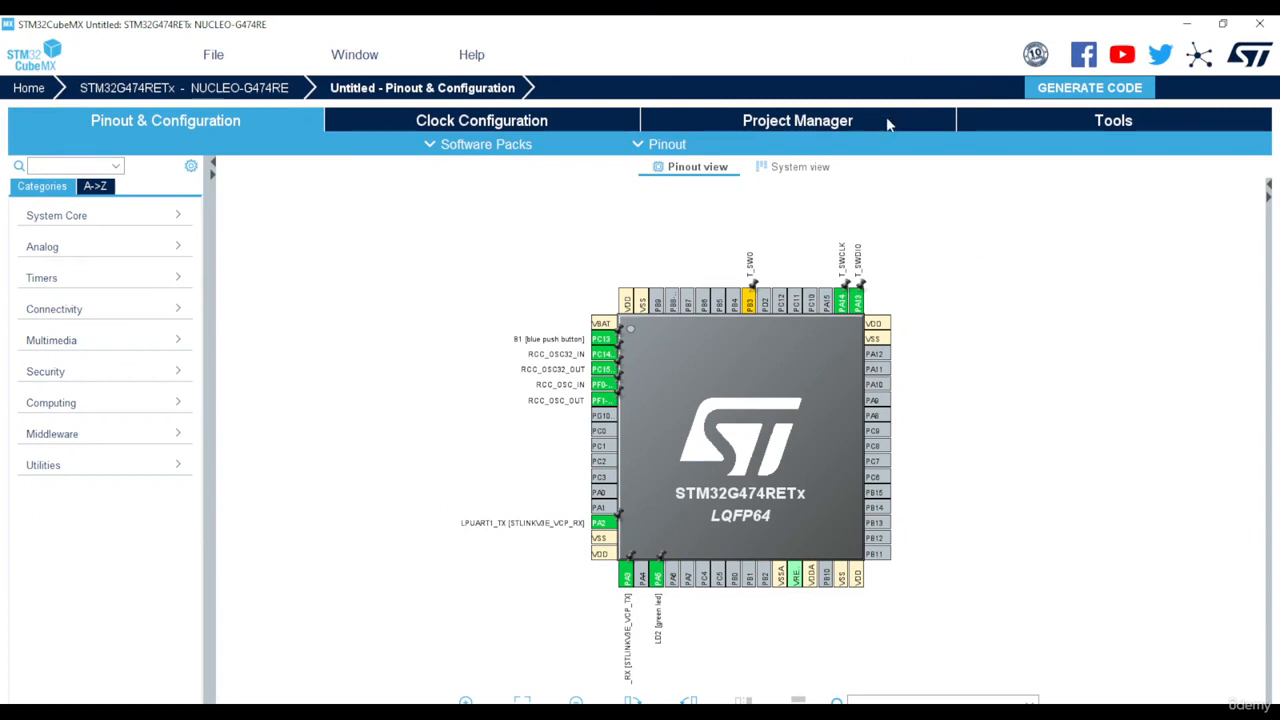
Step: Examine the clock configuration diagram, from the system clock down to the peripheral clocks
click(852, 120)
click(525, 122)
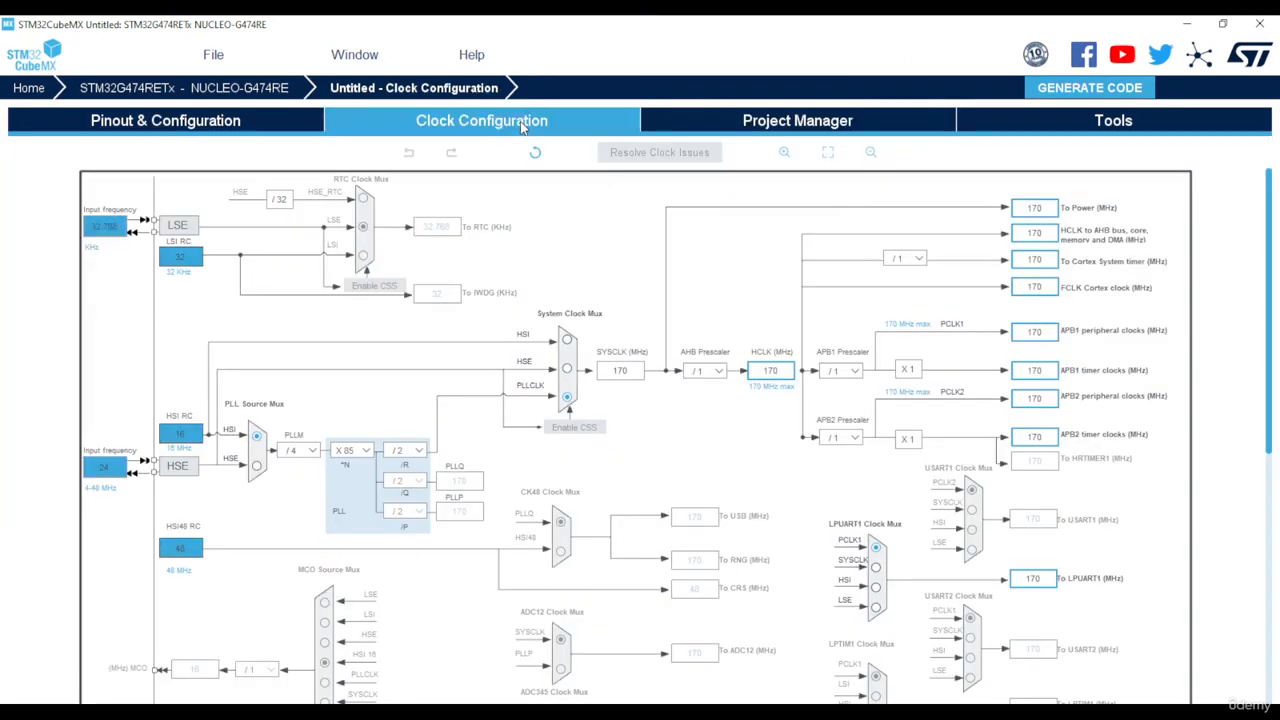
scroll(1040, 266, down, 3)
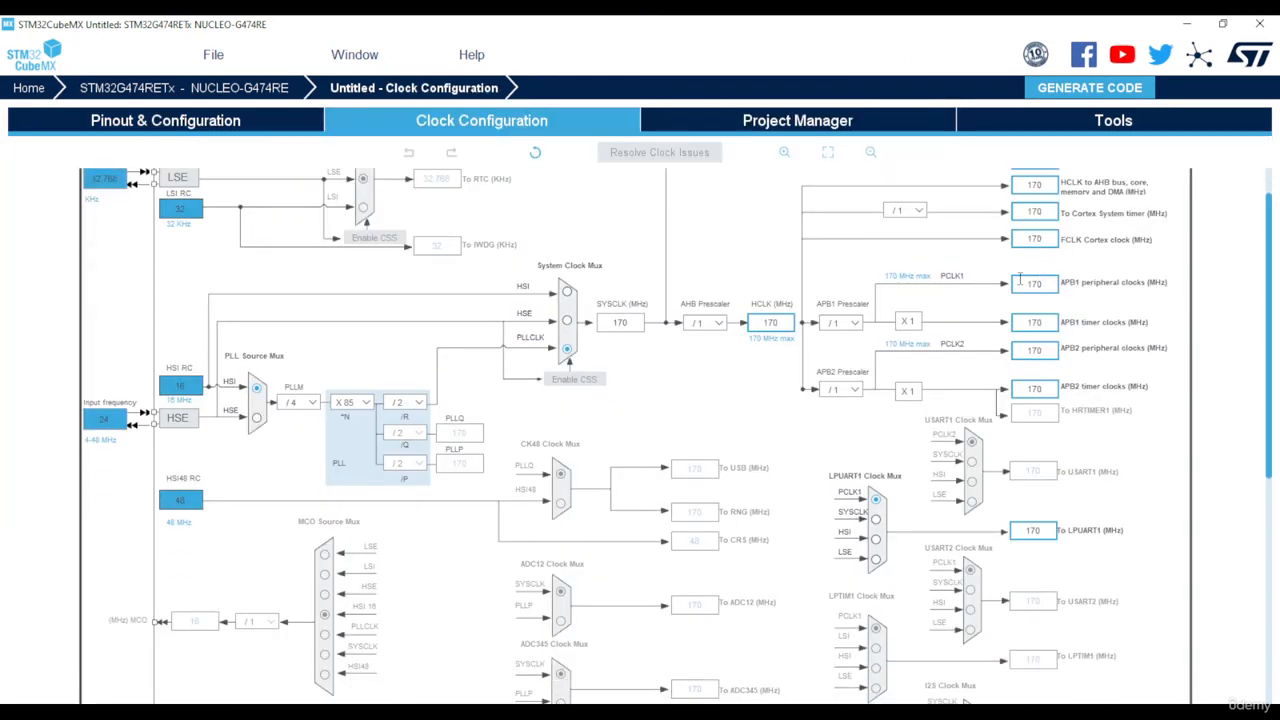
scroll(1031, 336, down, 4)
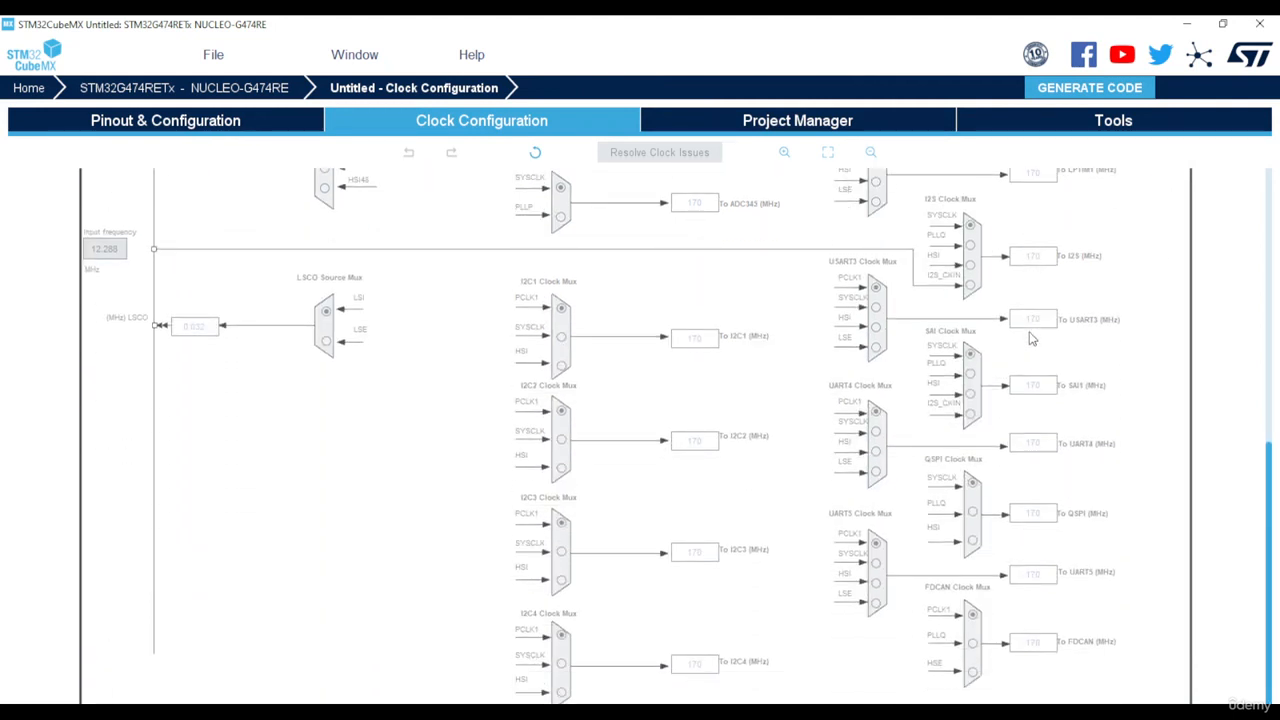
scroll(1031, 336, up, 6)
scroll(1032, 333, up, 1)
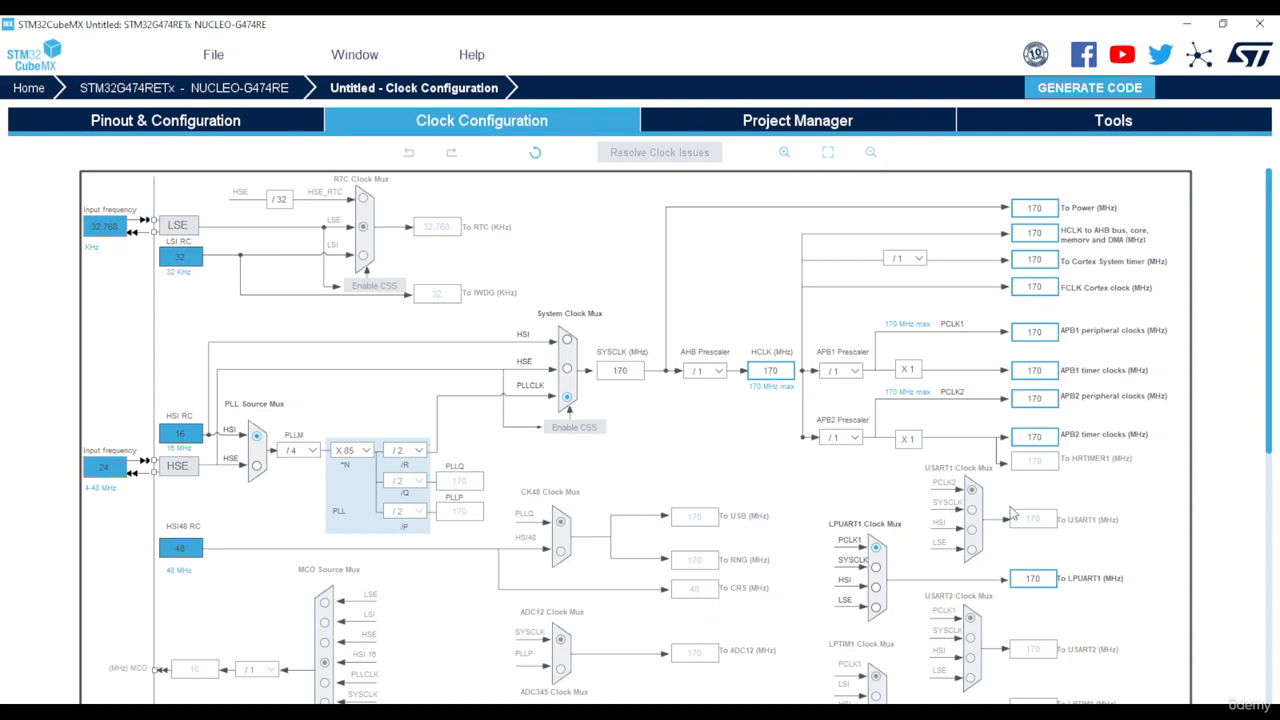
Step: Remove the trailing backslash from the project location path and name the project BUCK_CONTROL
click(810, 122)
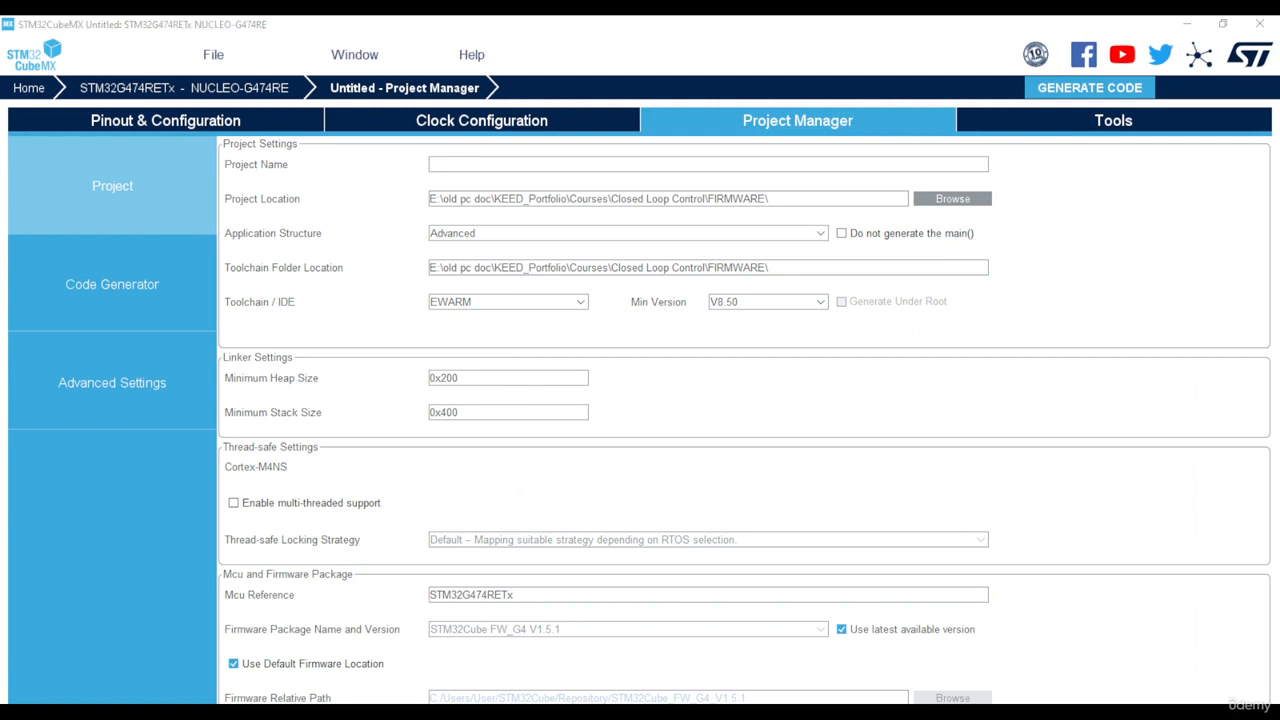
click(820, 199)
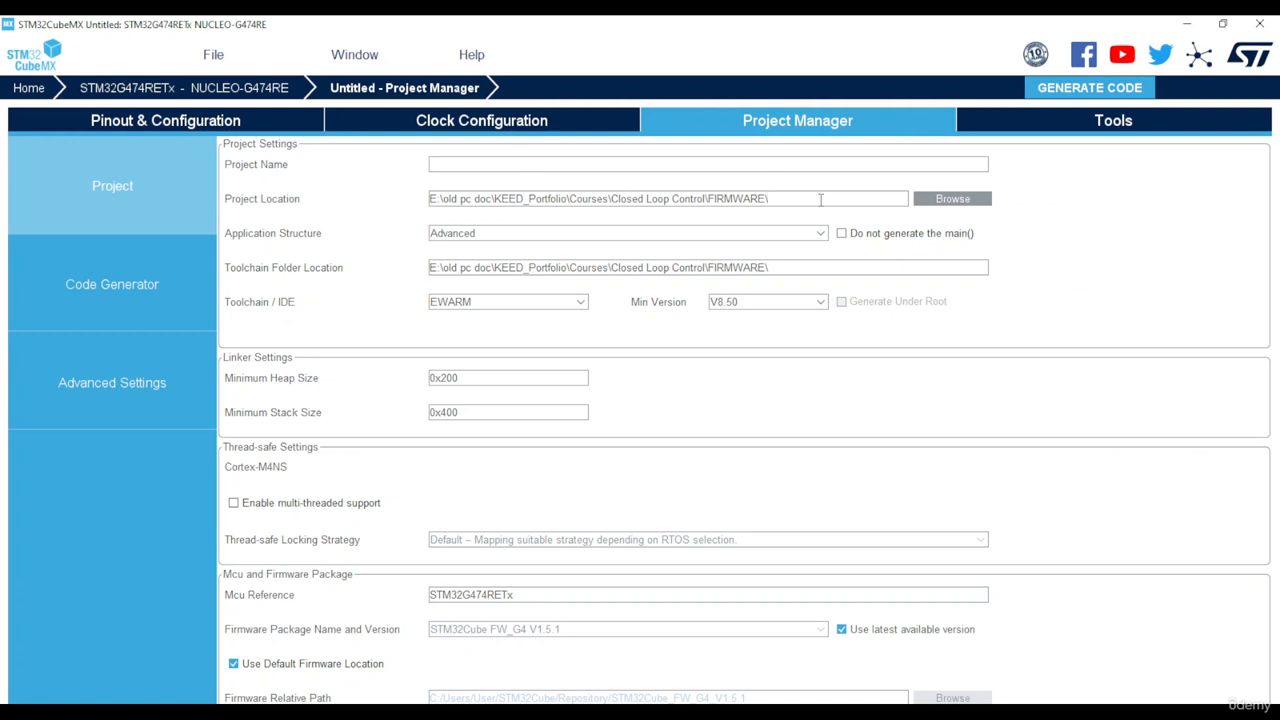
key(BackSpace)
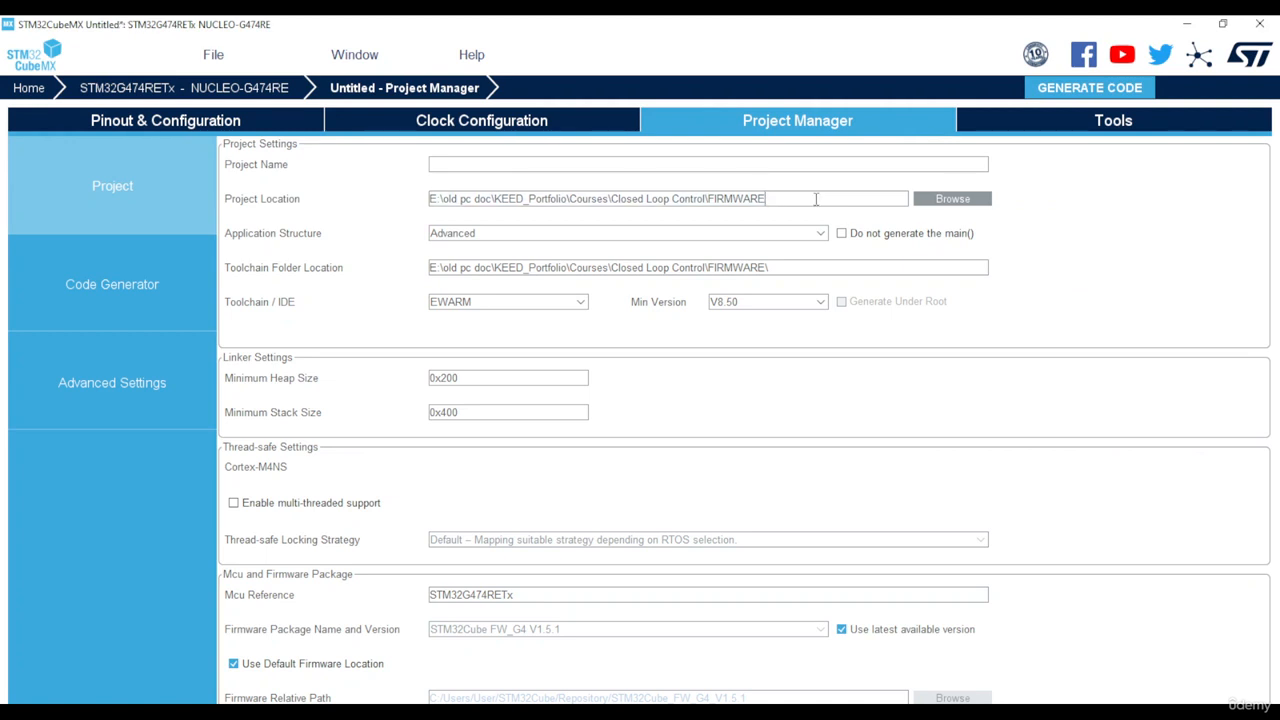
click(674, 162)
text(BUCK_CONTROL)
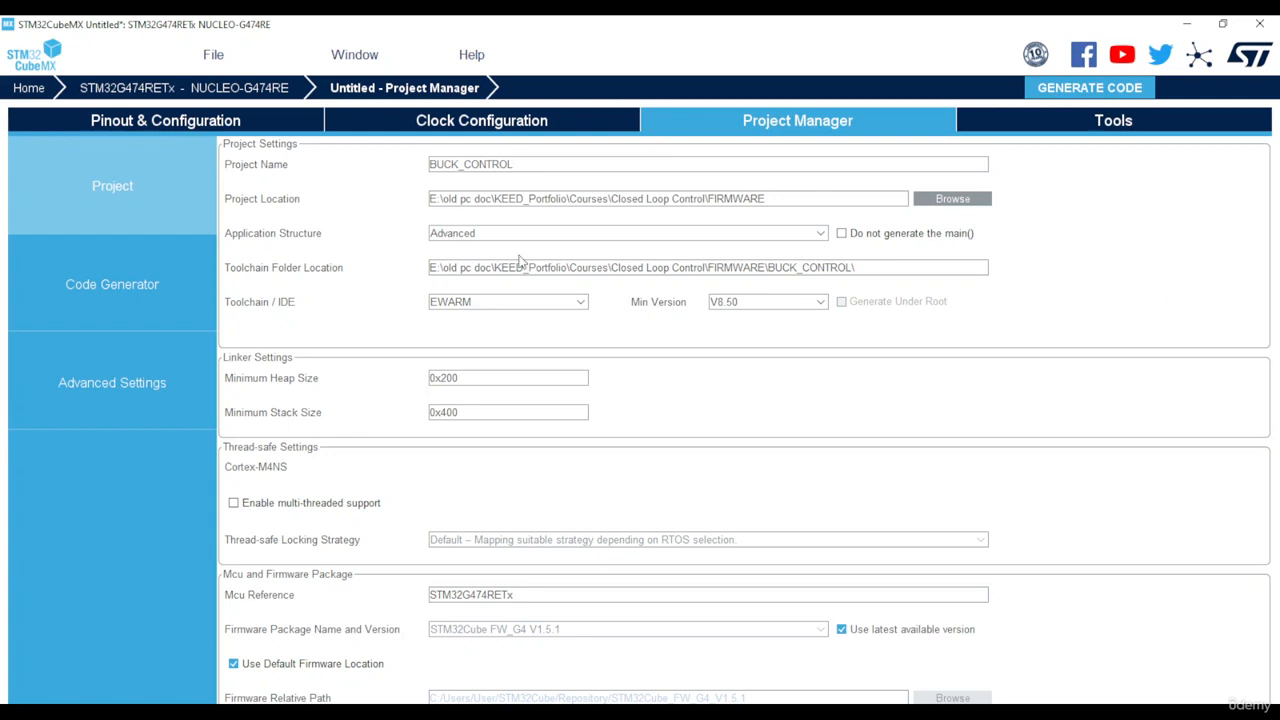
Step: Set the project's toolchain/IDE to STM32CubeIDE
click(505, 307)
click(505, 352)
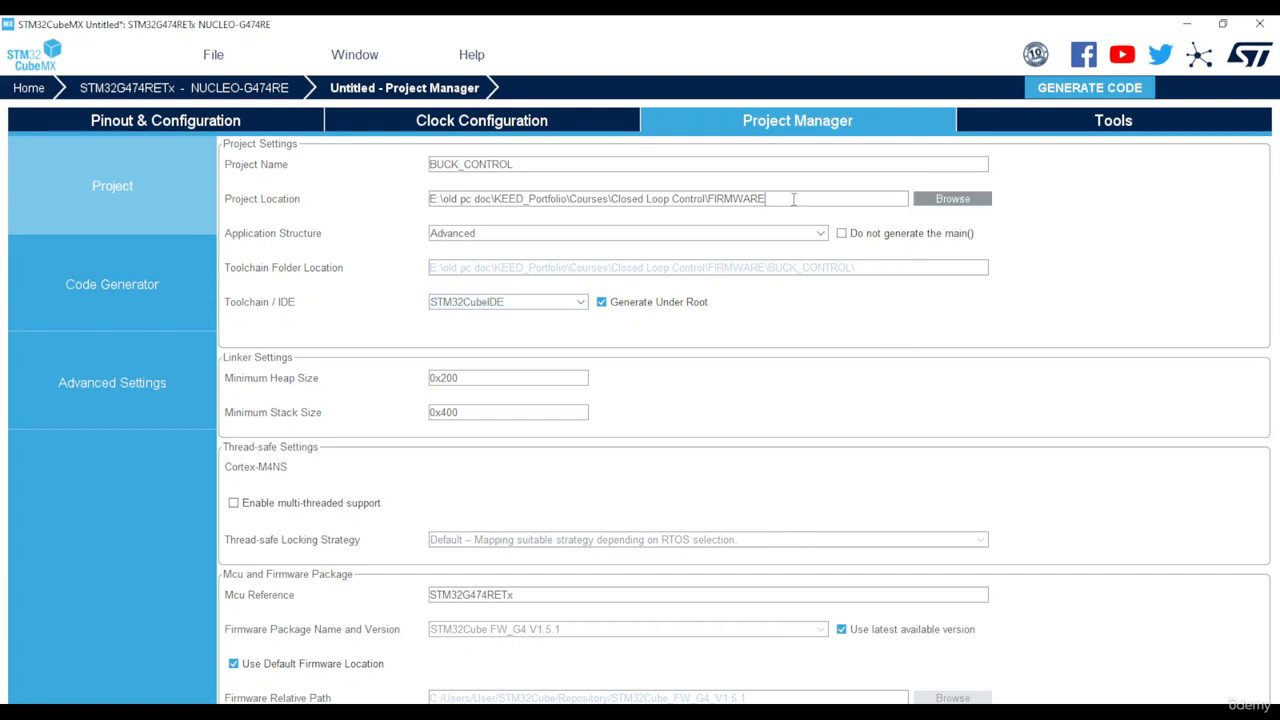
click(514, 304)
click(514, 304)
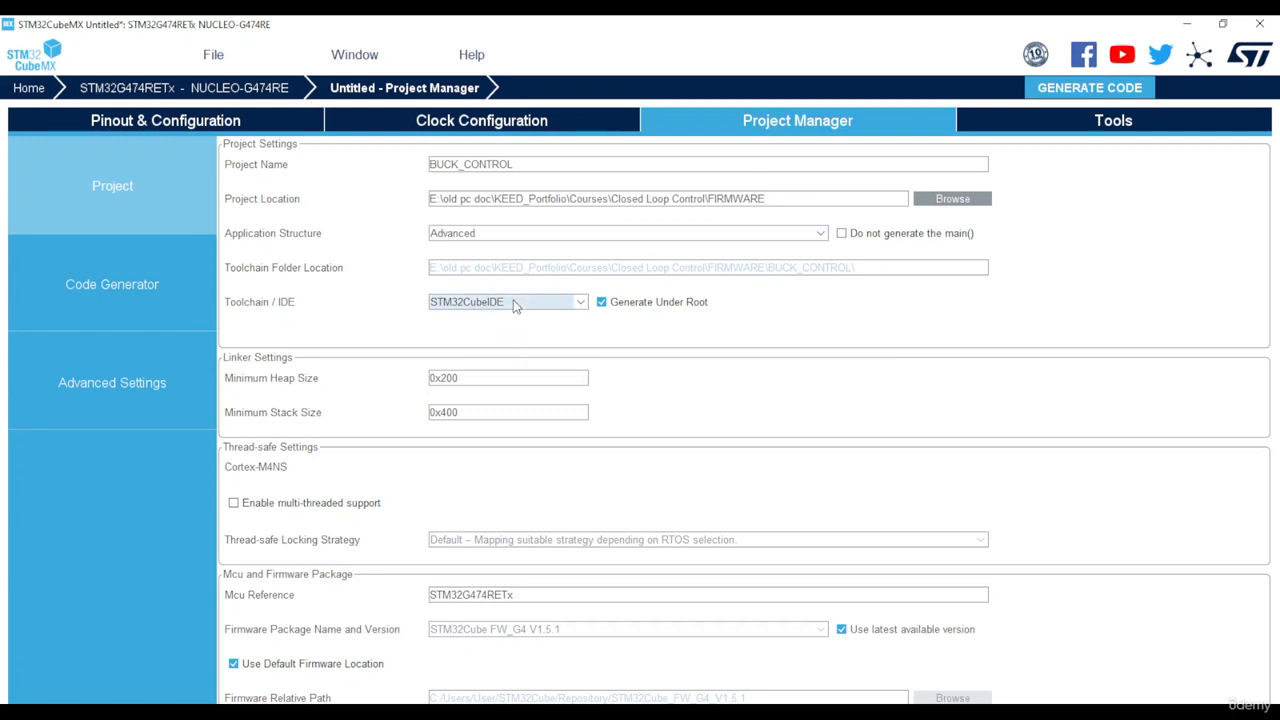
click(514, 304)
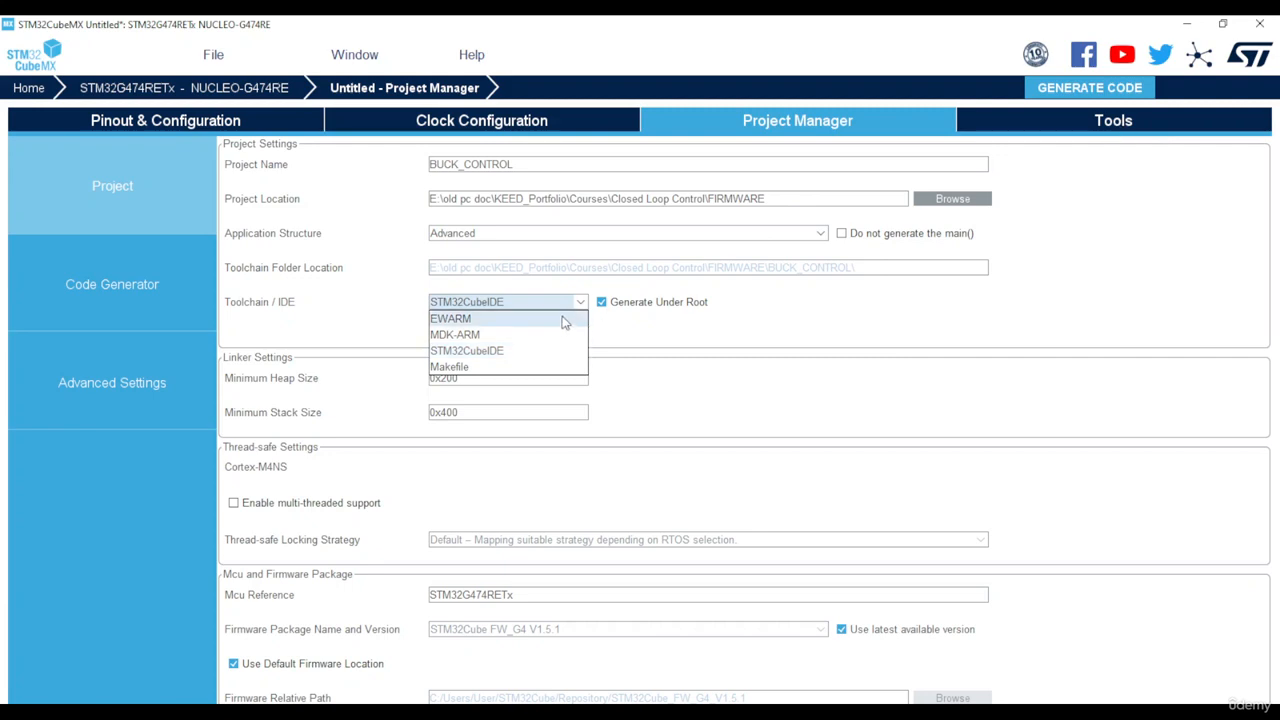
click(566, 304)
click(1086, 130)
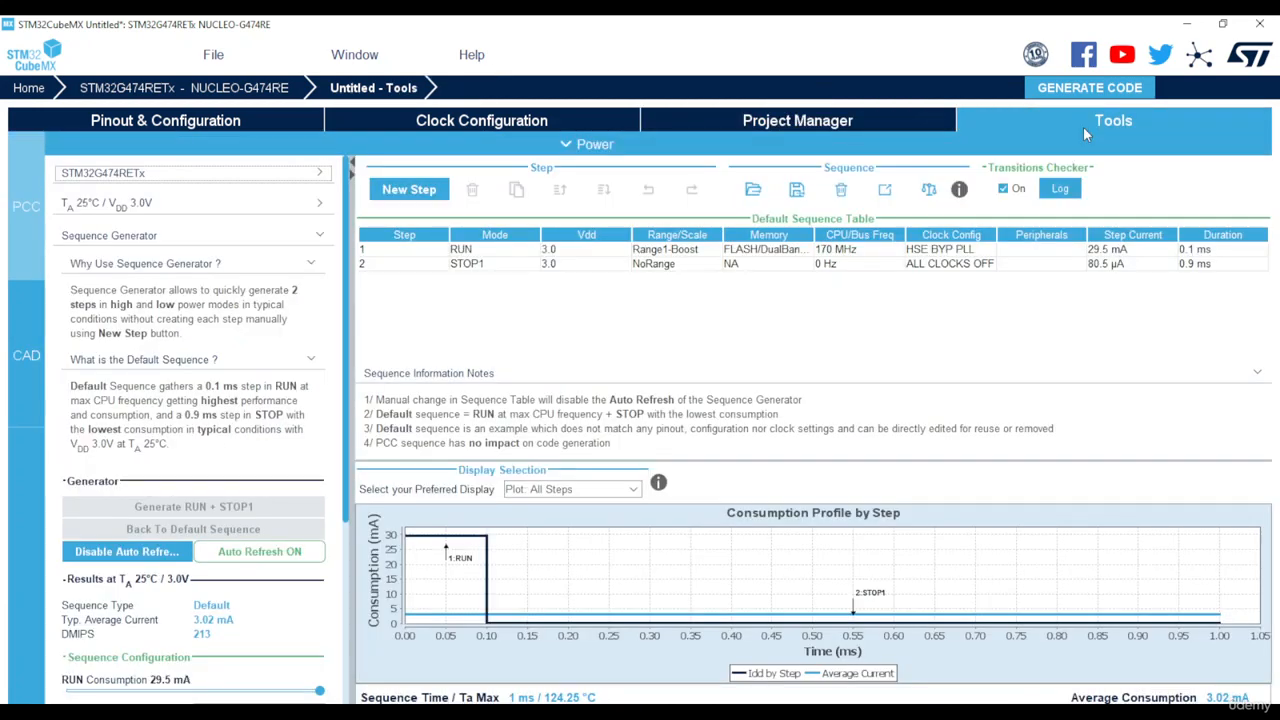
click(793, 120)
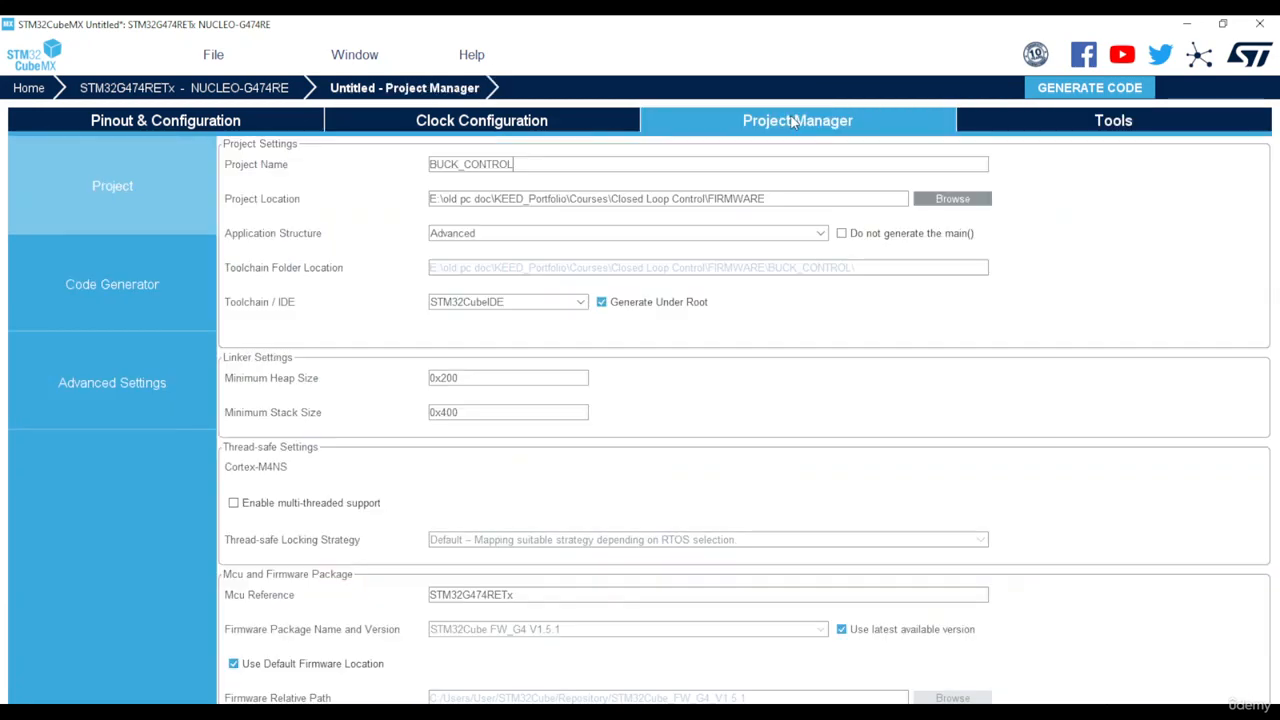
click(538, 125)
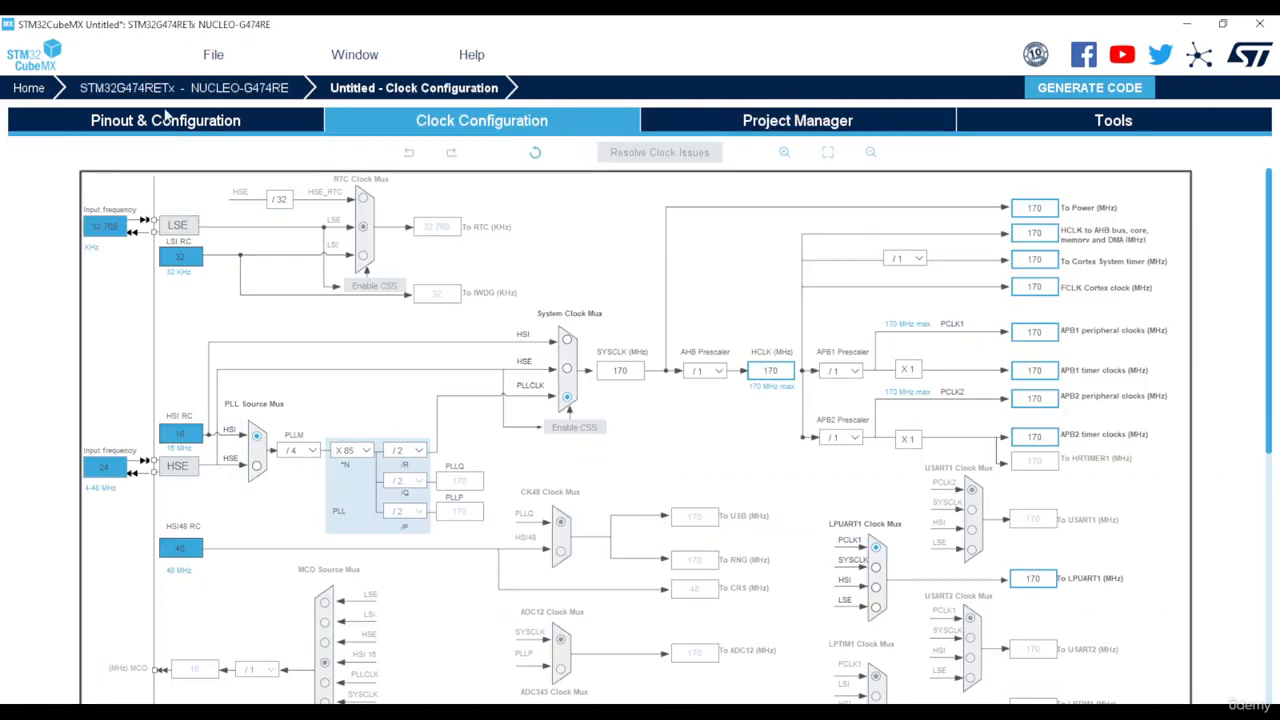
Step: Return to the pinout configuration and open the ADC1 settings among the analog peripherals
click(164, 124)
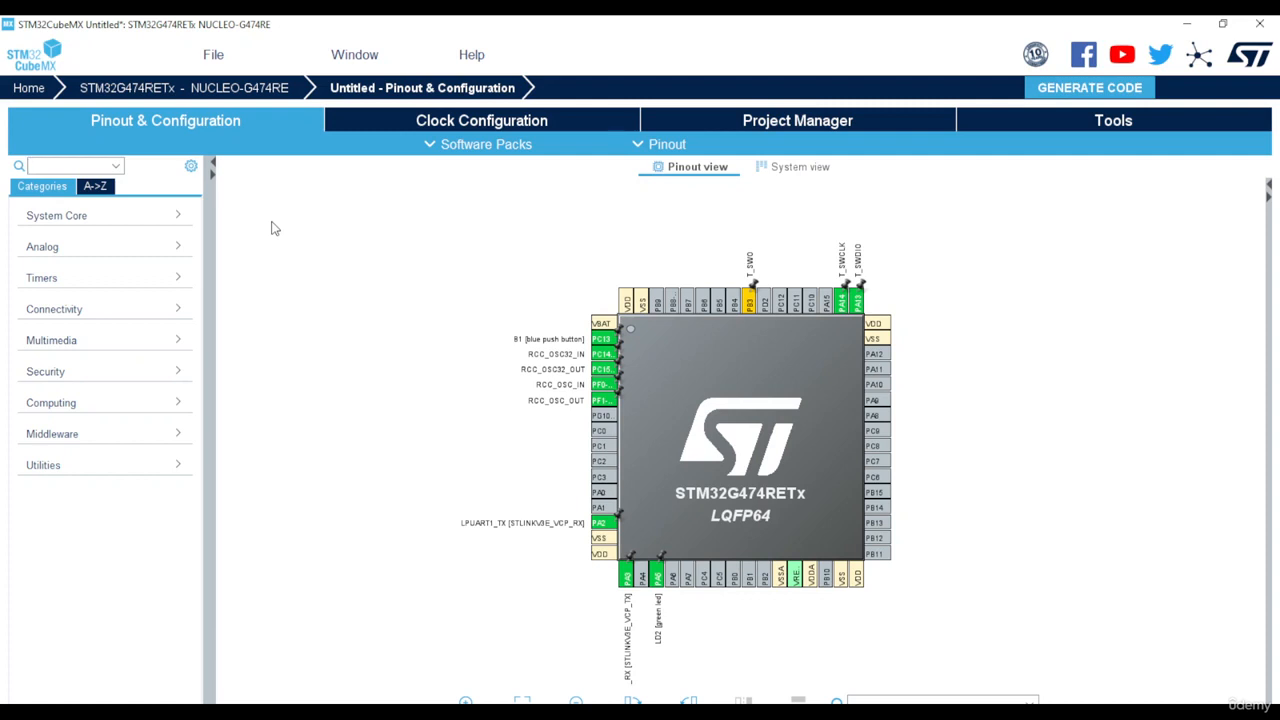
click(178, 220)
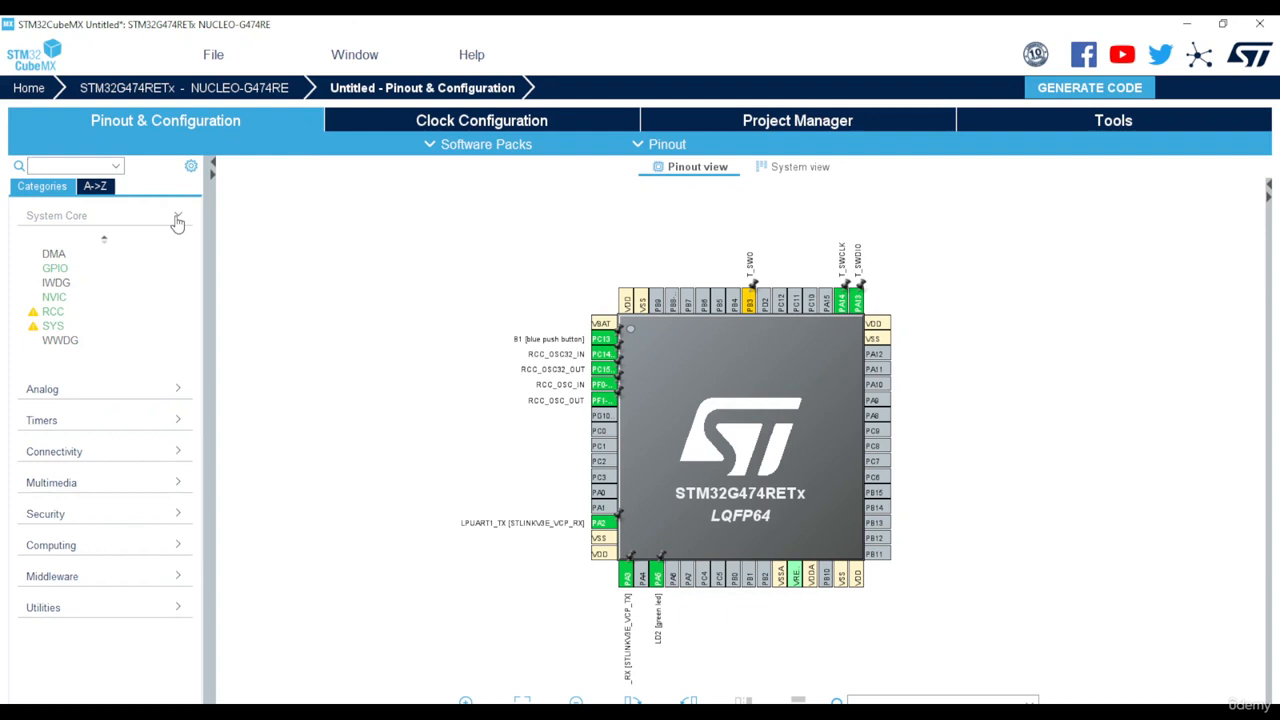
click(54, 256)
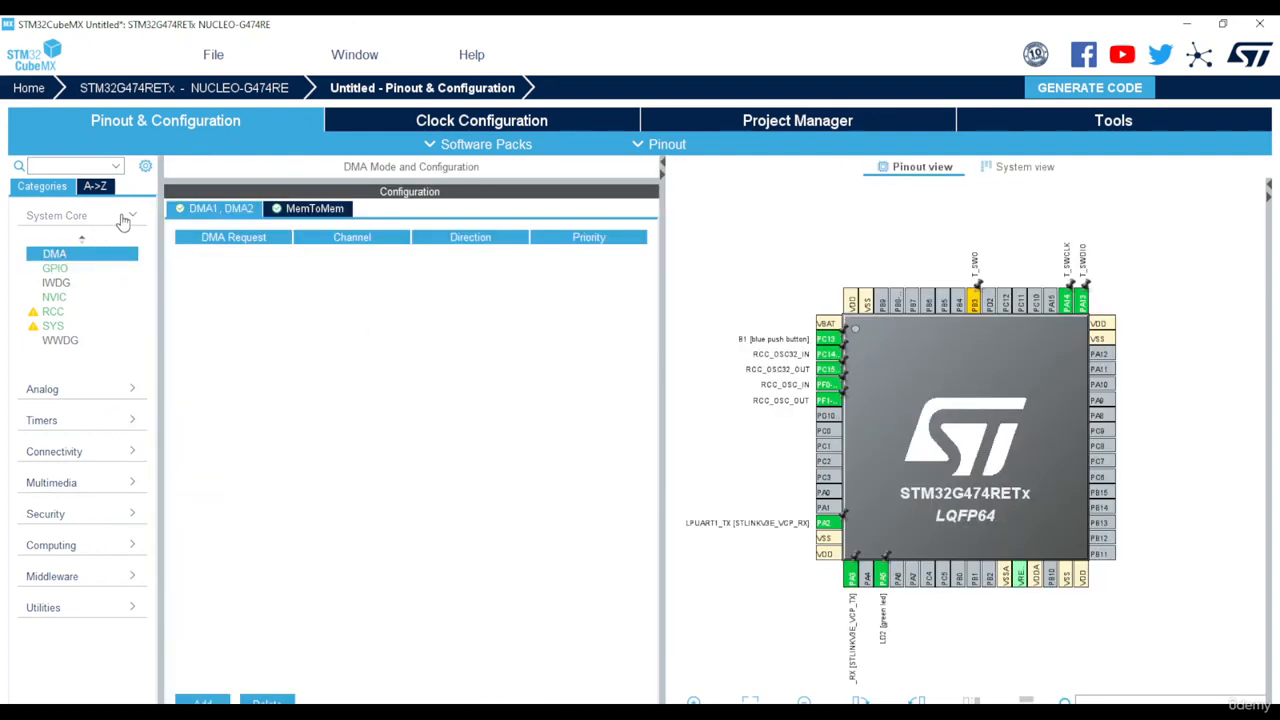
click(122, 220)
click(100, 250)
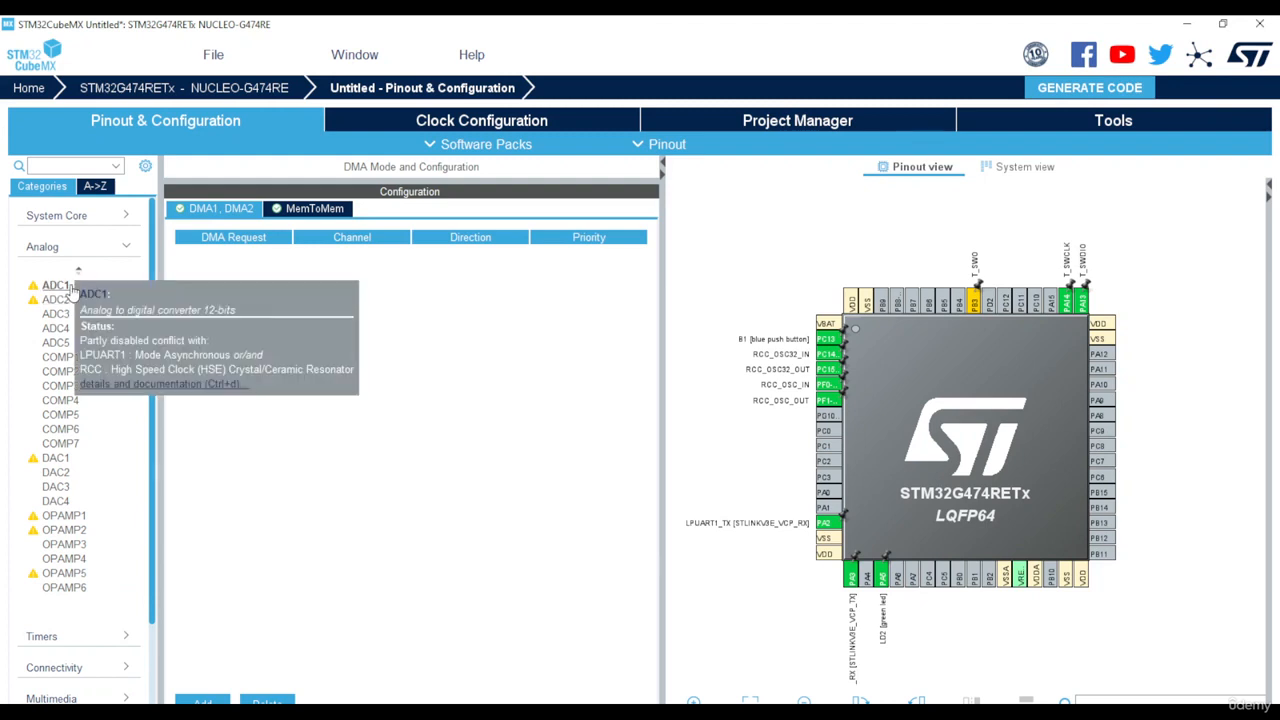
click(72, 291)
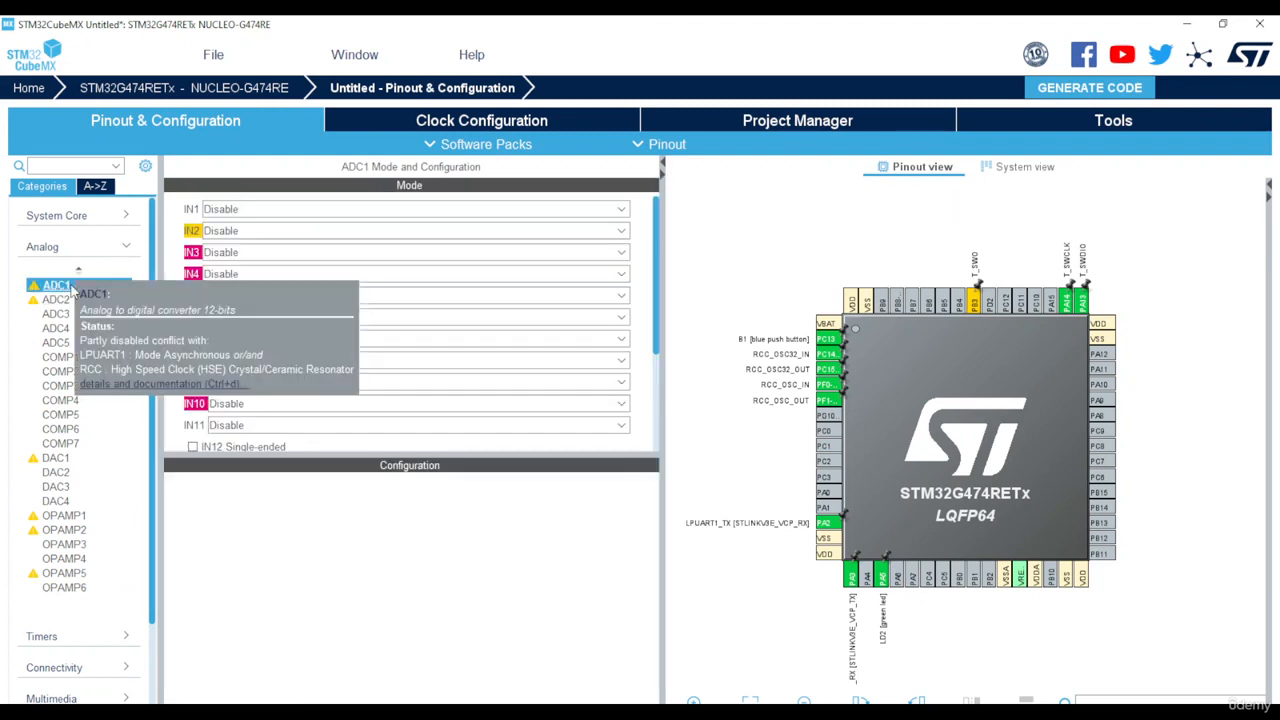
click(421, 212)
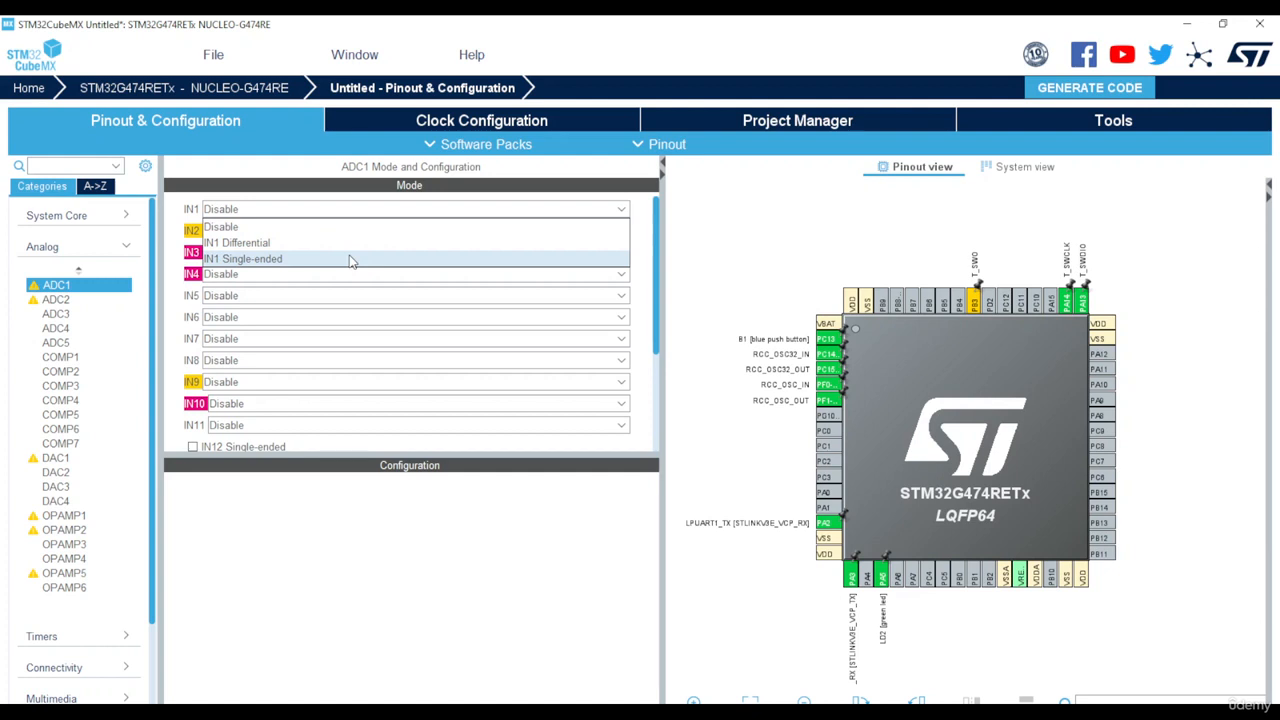
click(338, 210)
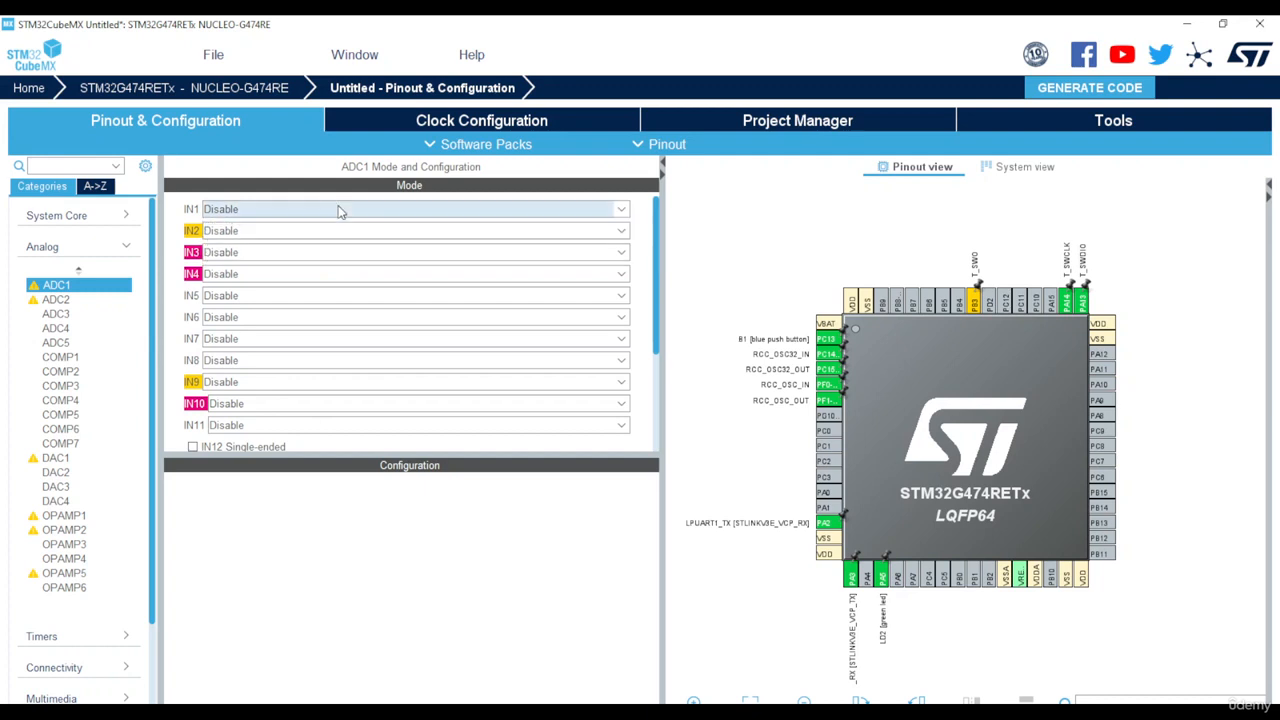
click(338, 210)
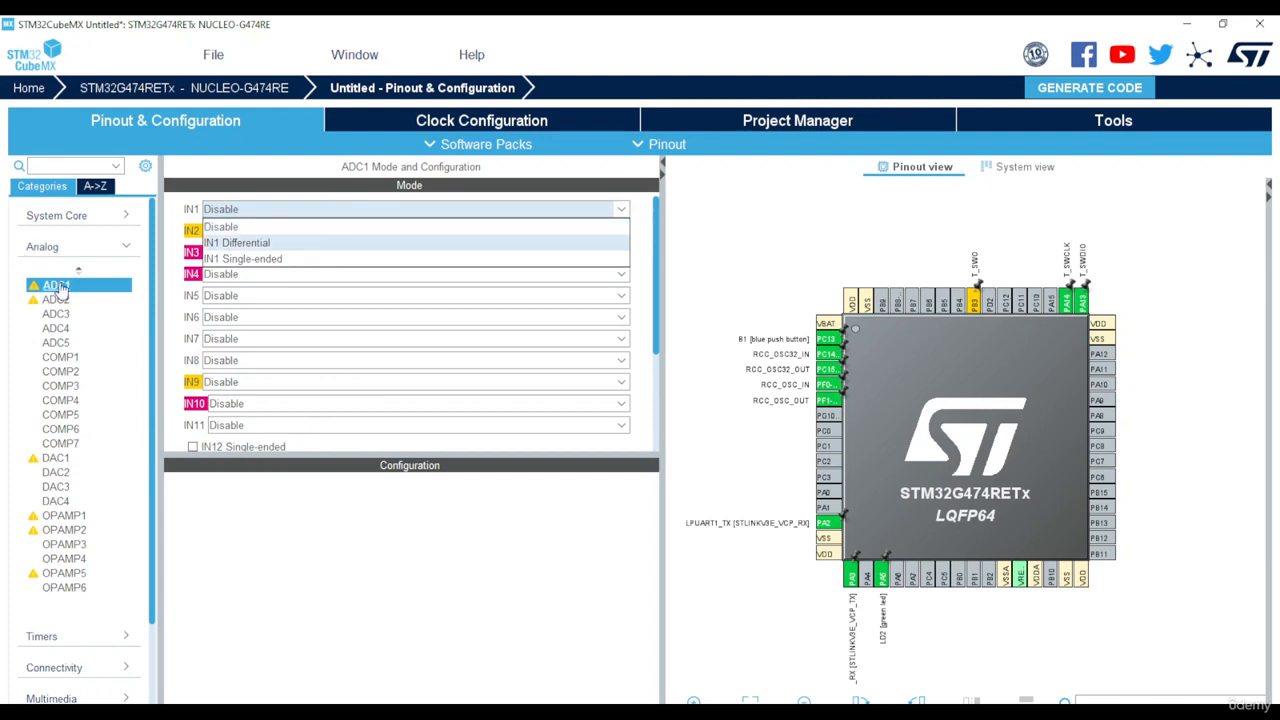
double_click(271, 210)
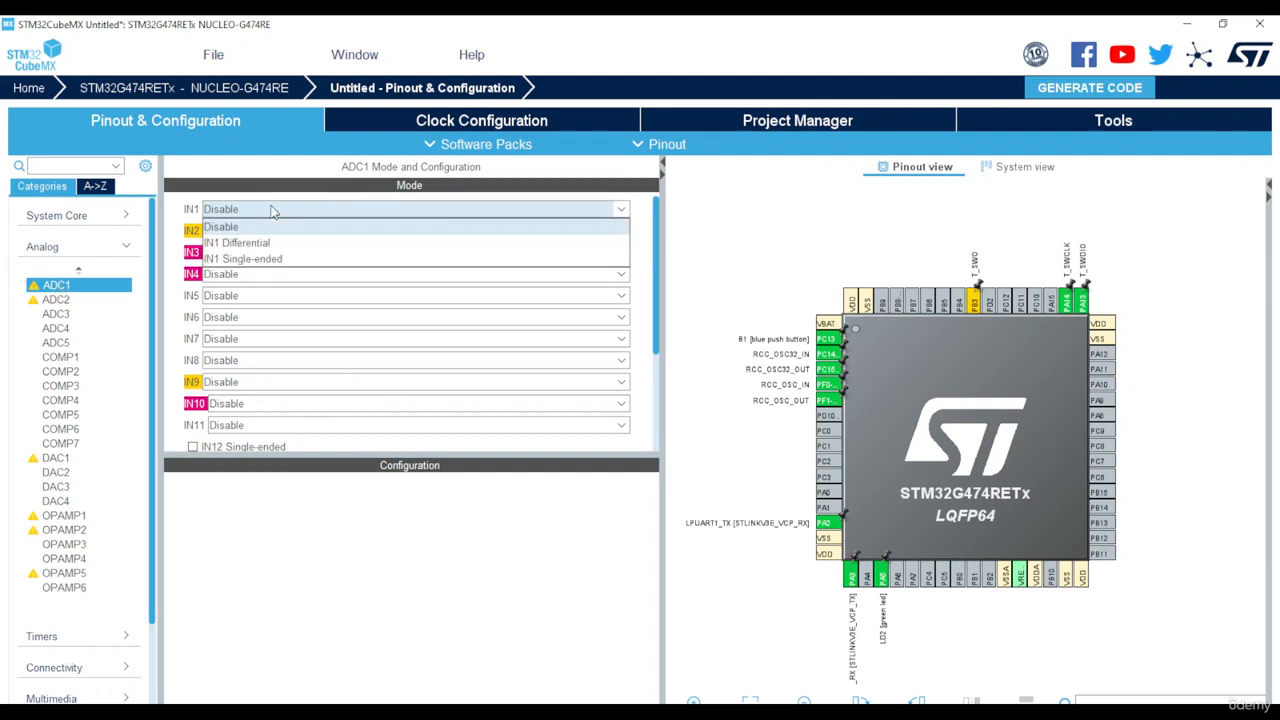
click(265, 209)
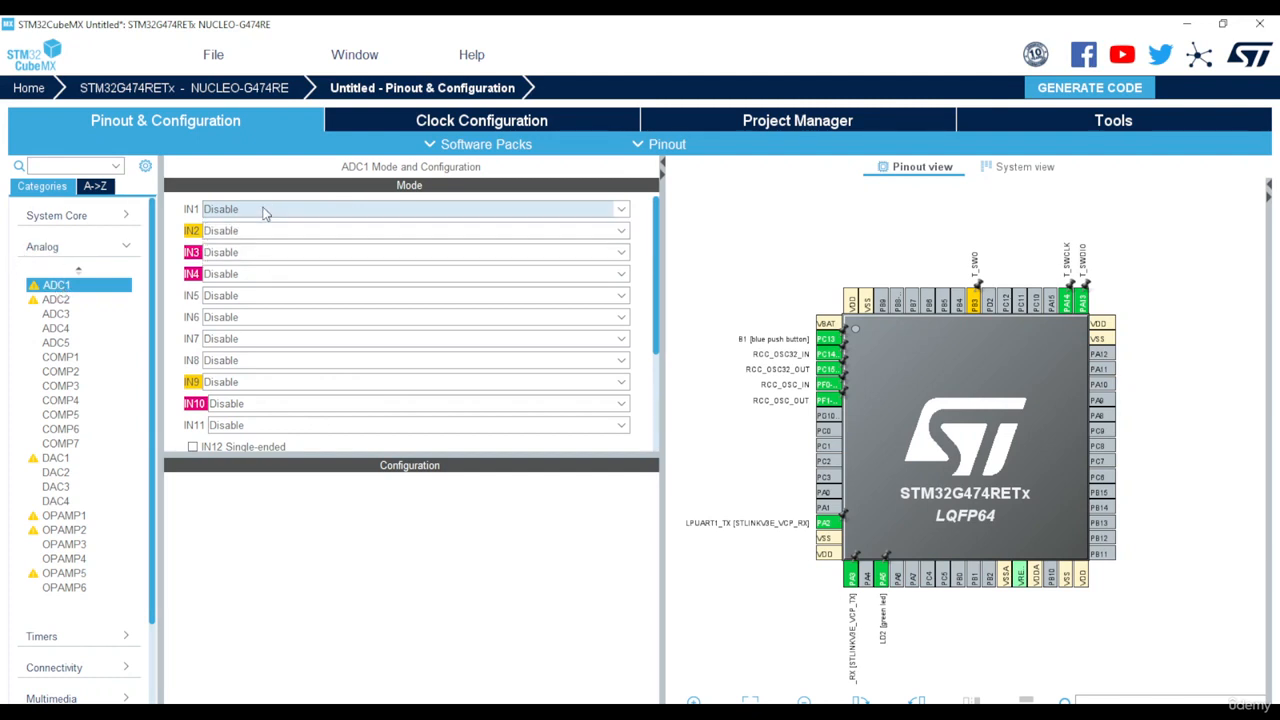
click(68, 256)
click(60, 249)
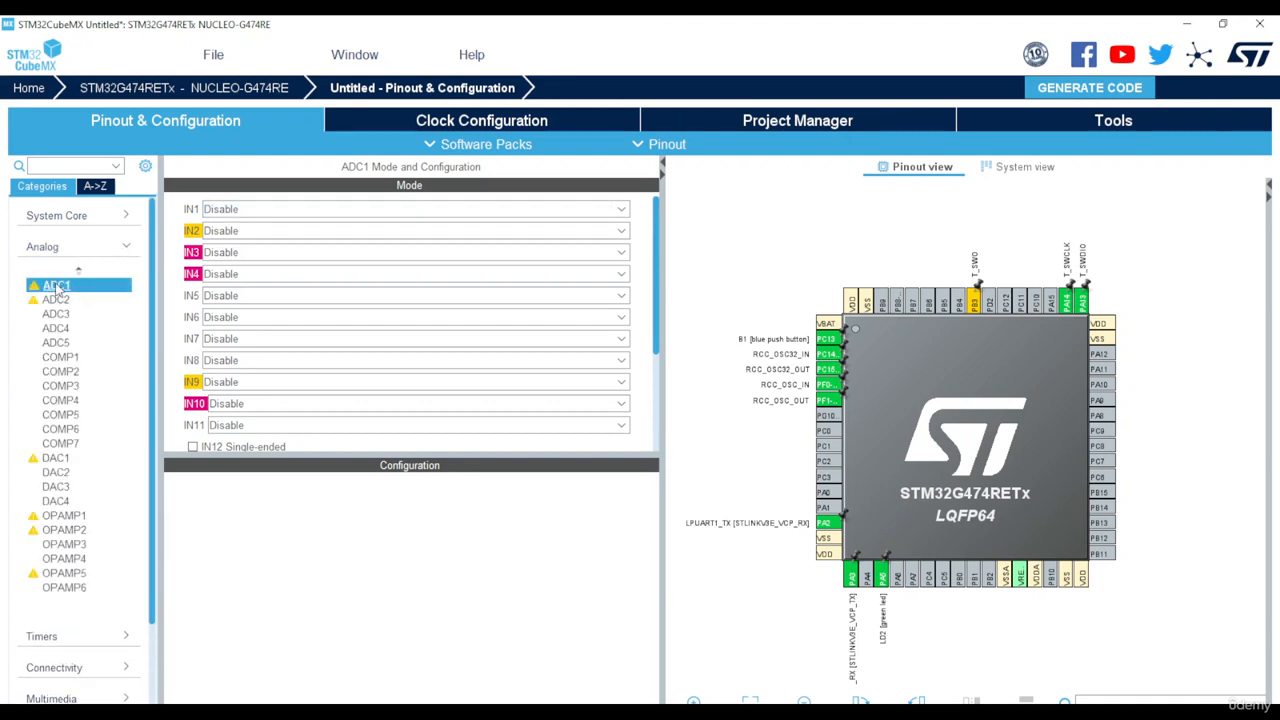
Step: Enable ADC1 channels IN1 and IN2, both in single-ended mode
click(253, 214)
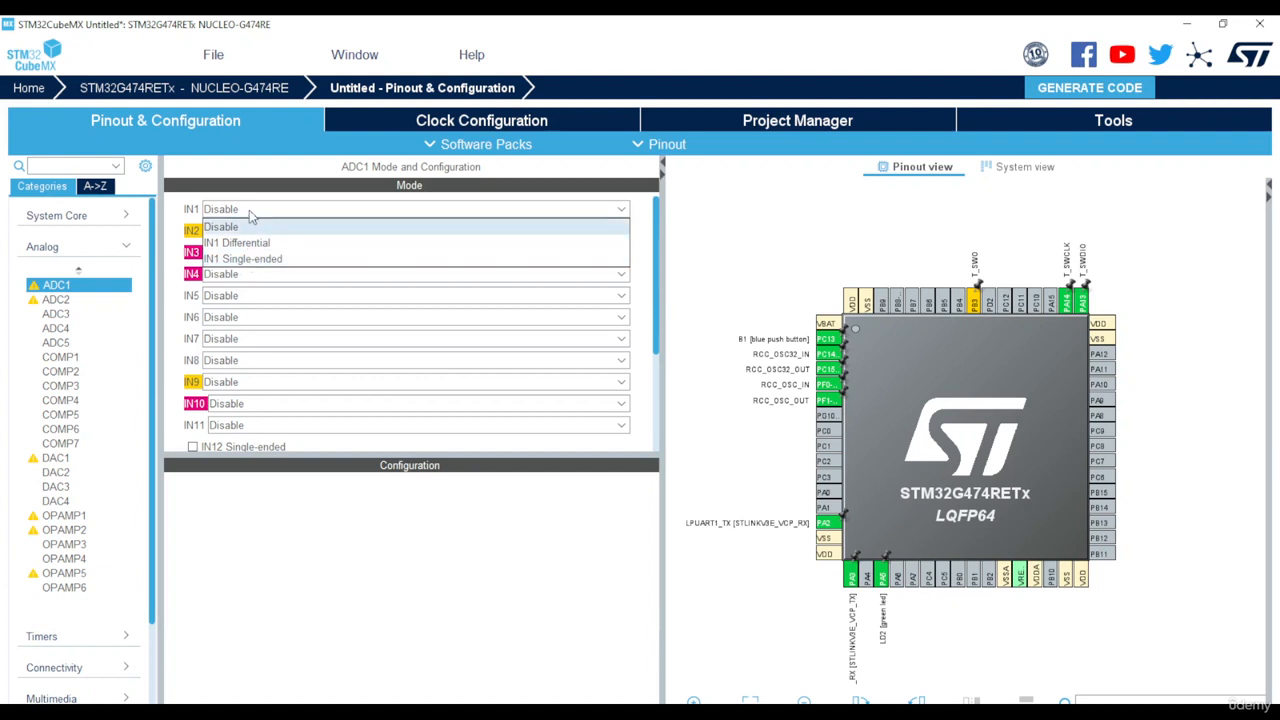
click(251, 214)
click(251, 214)
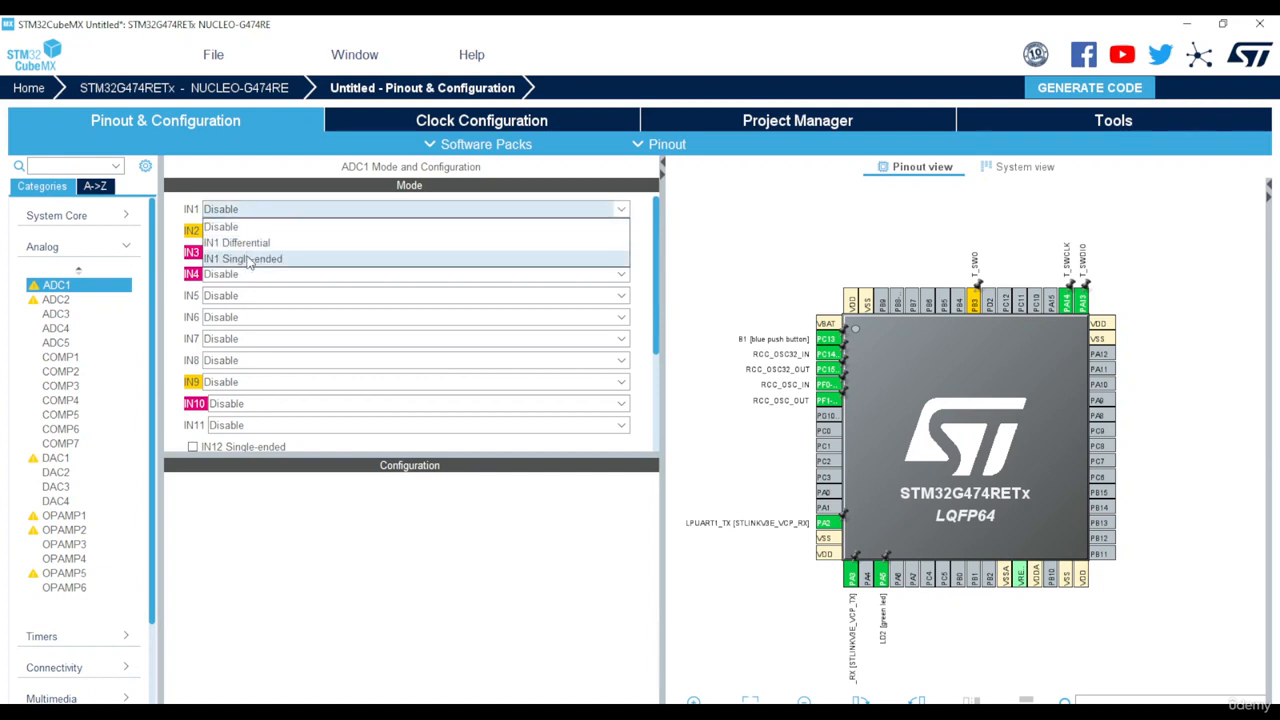
click(249, 259)
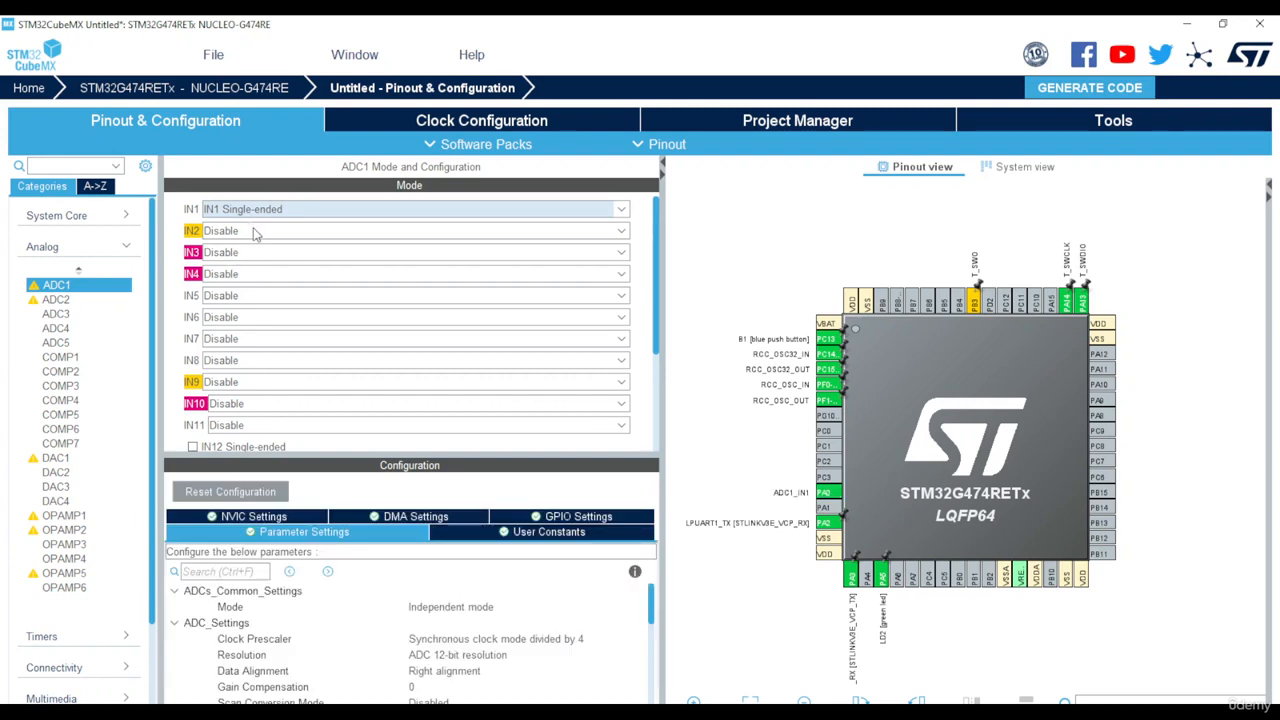
click(250, 231)
click(236, 283)
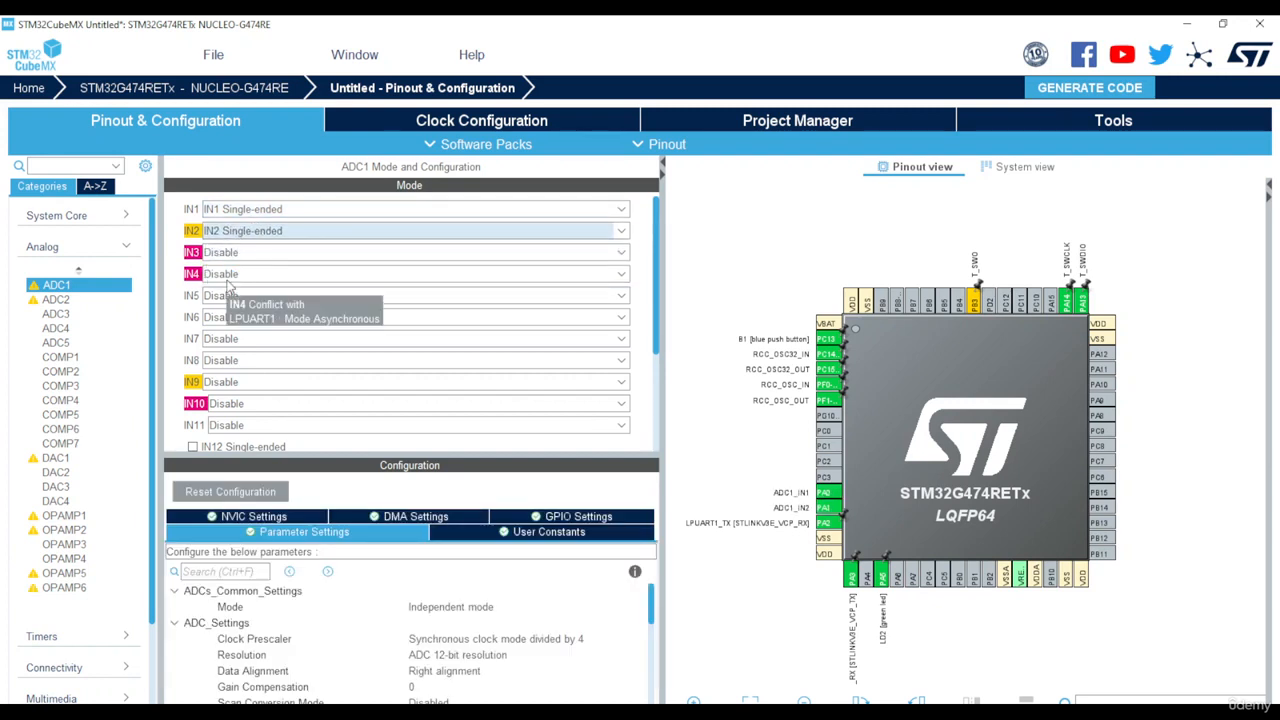
Step: Add a DMA request for ADC1 in the system core's DMA configuration
click(100, 247)
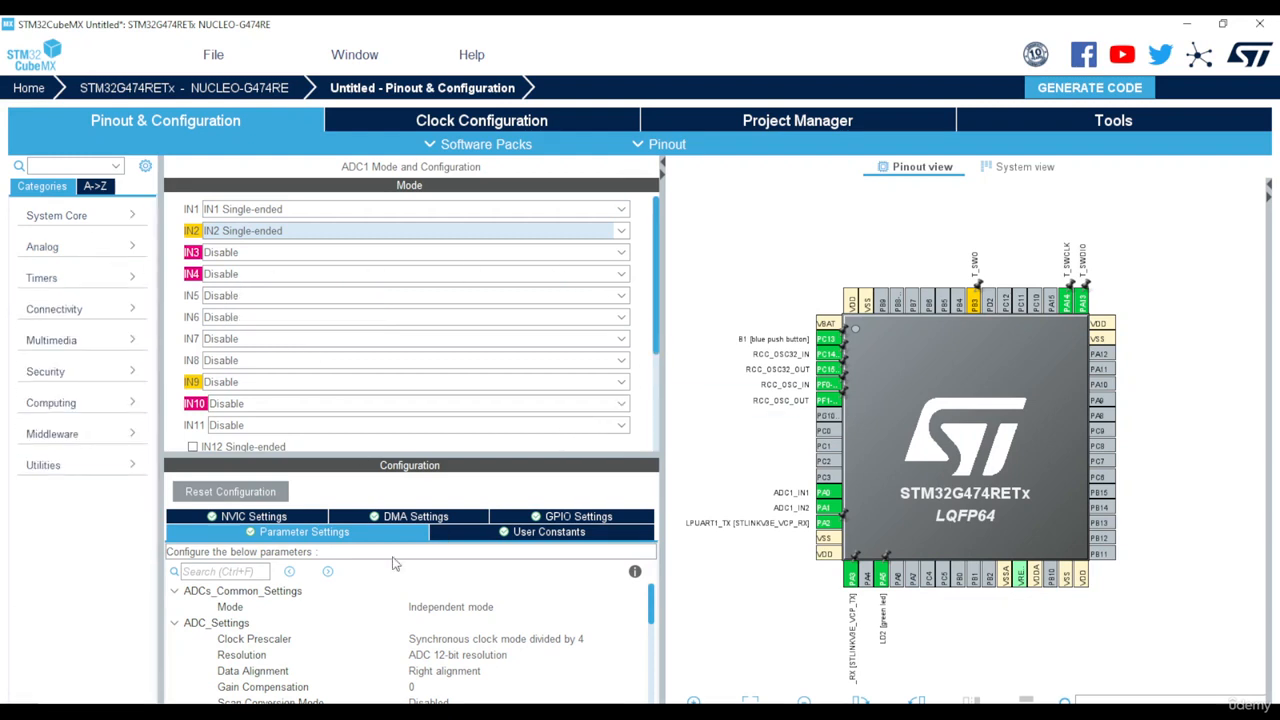
click(70, 216)
click(62, 256)
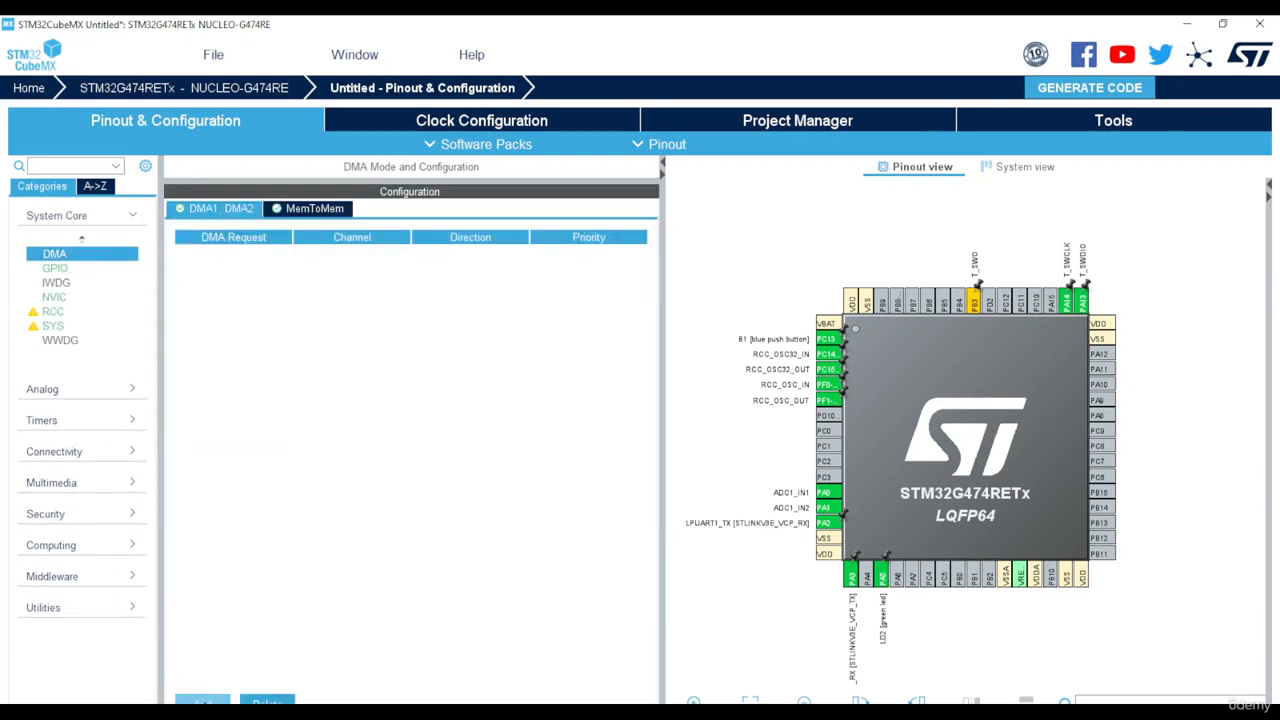
click(203, 701)
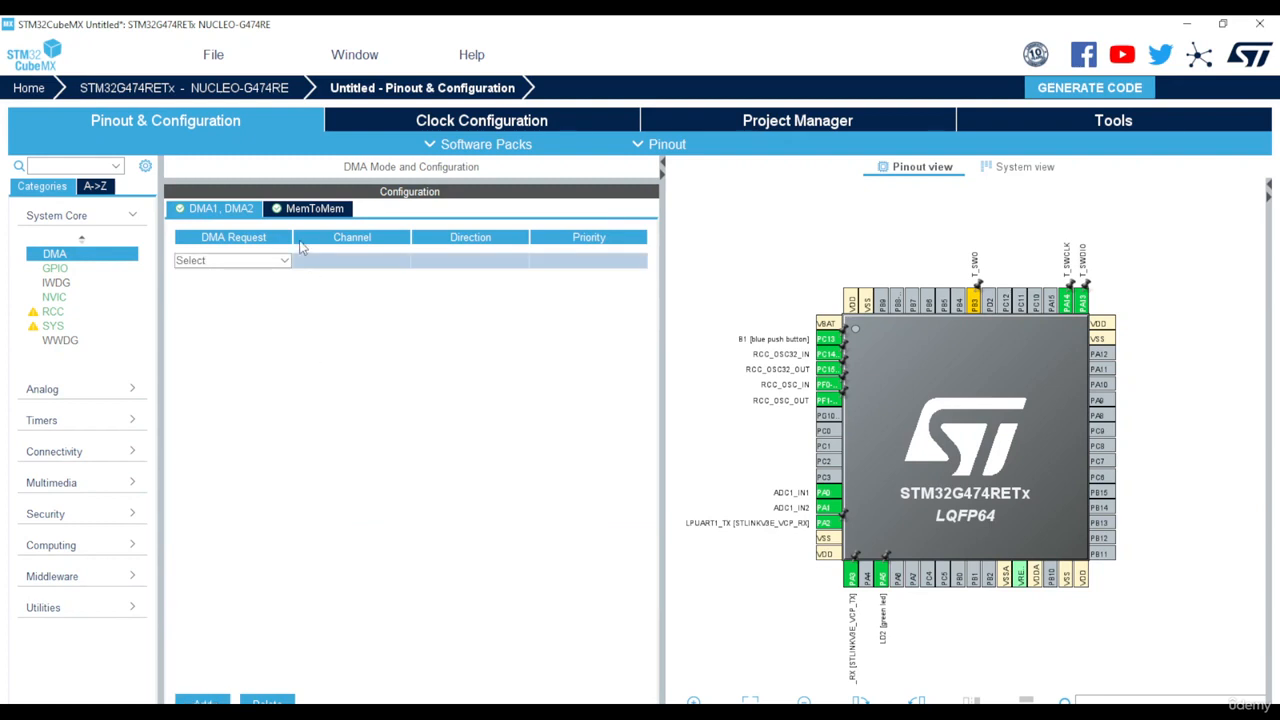
click(268, 262)
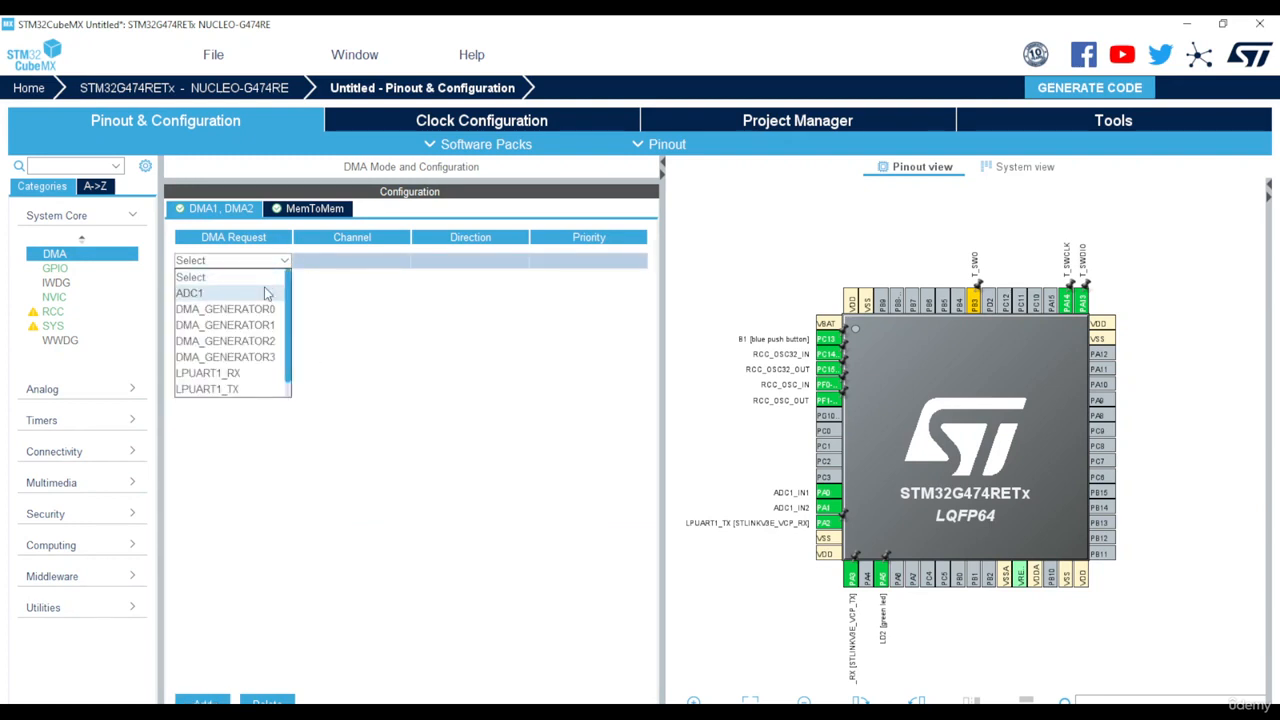
click(268, 293)
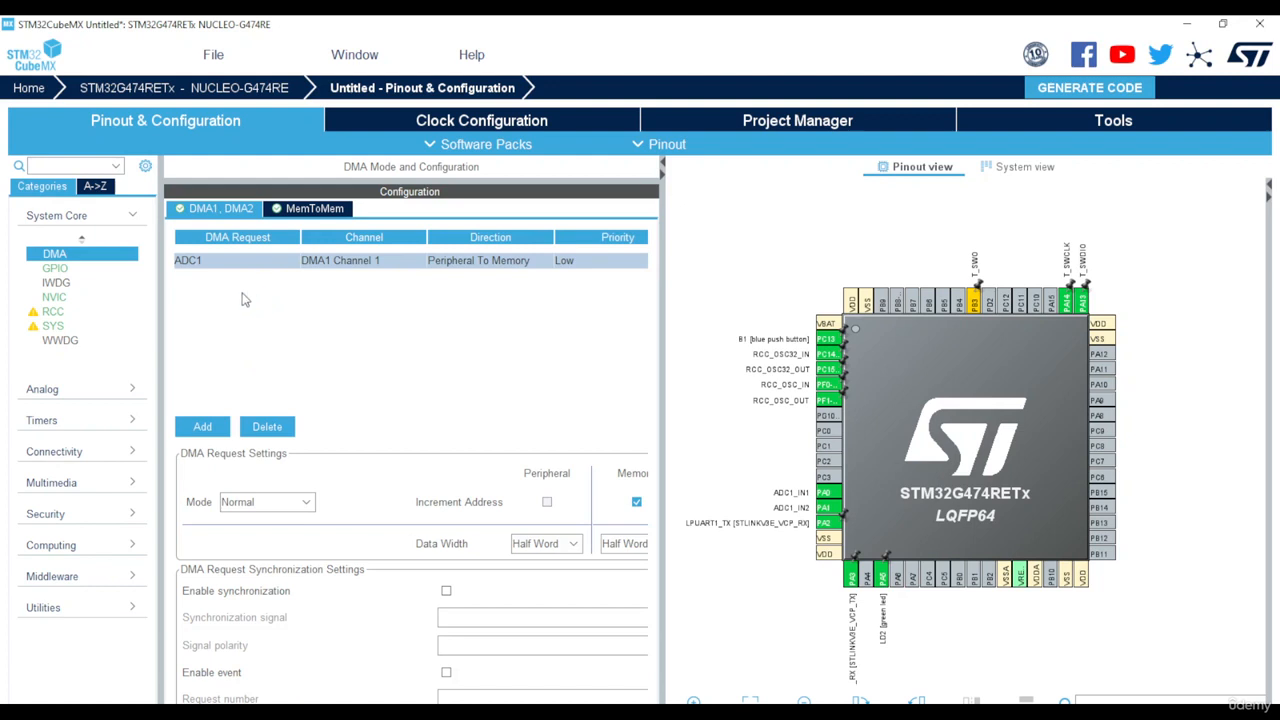
Step: Set the ADC1 DMA request to Circular mode with a data width of Word for both peripheral and memory
click(262, 503)
click(255, 543)
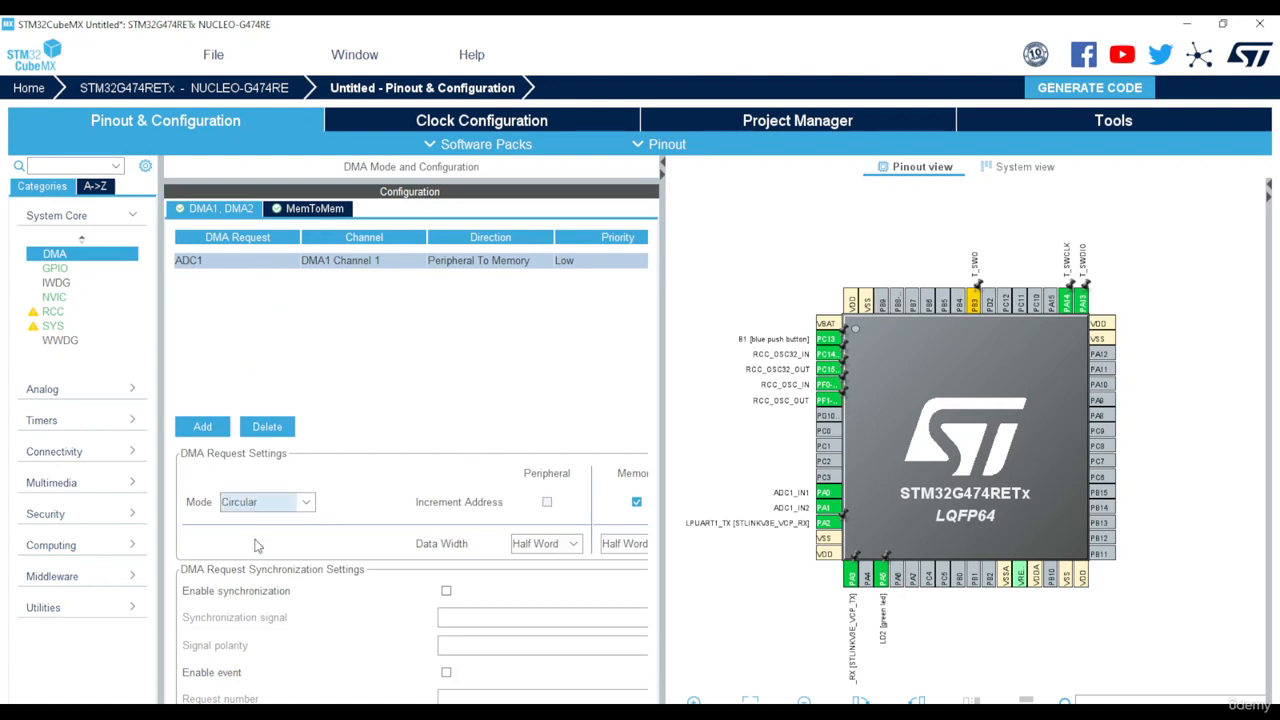
click(548, 546)
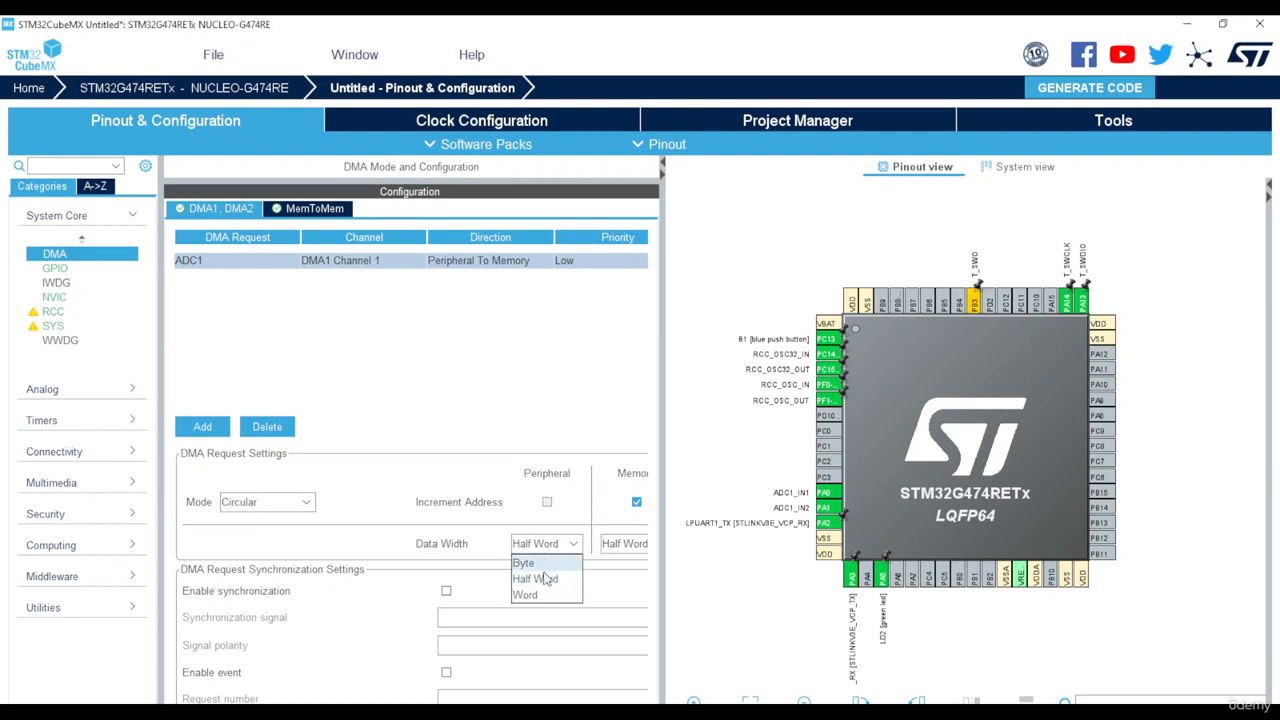
click(546, 596)
click(624, 543)
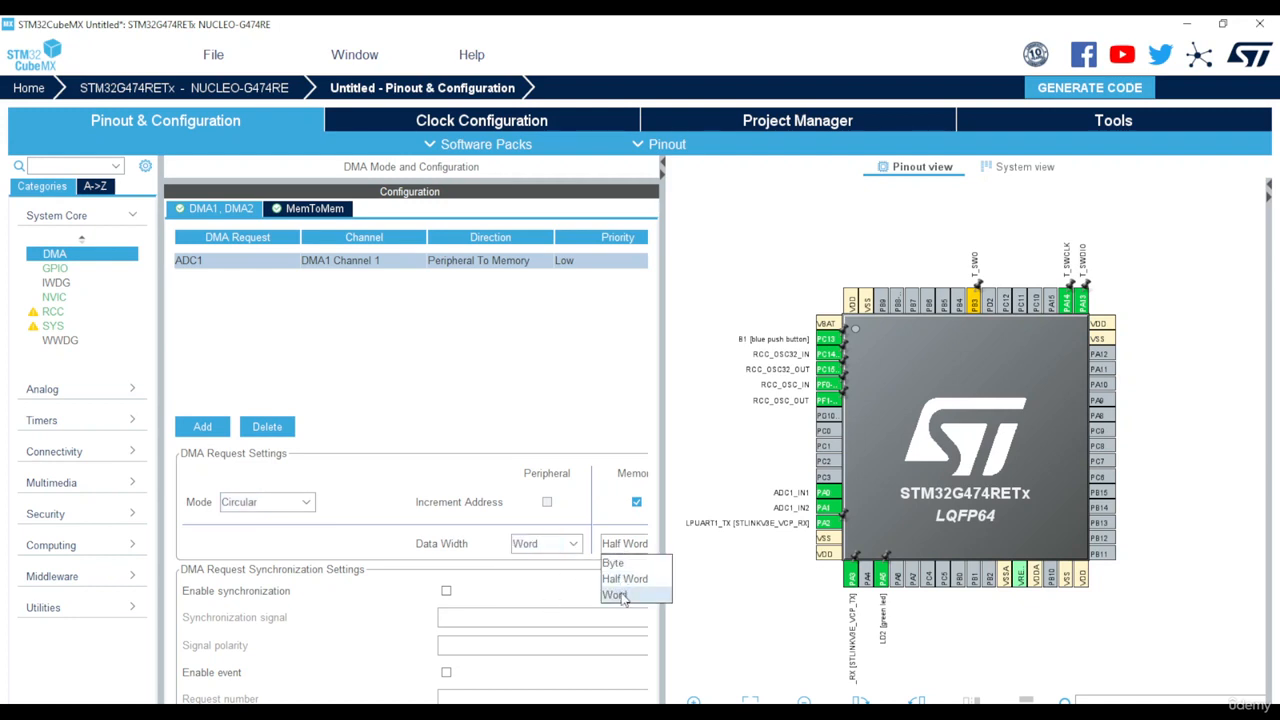
click(618, 595)
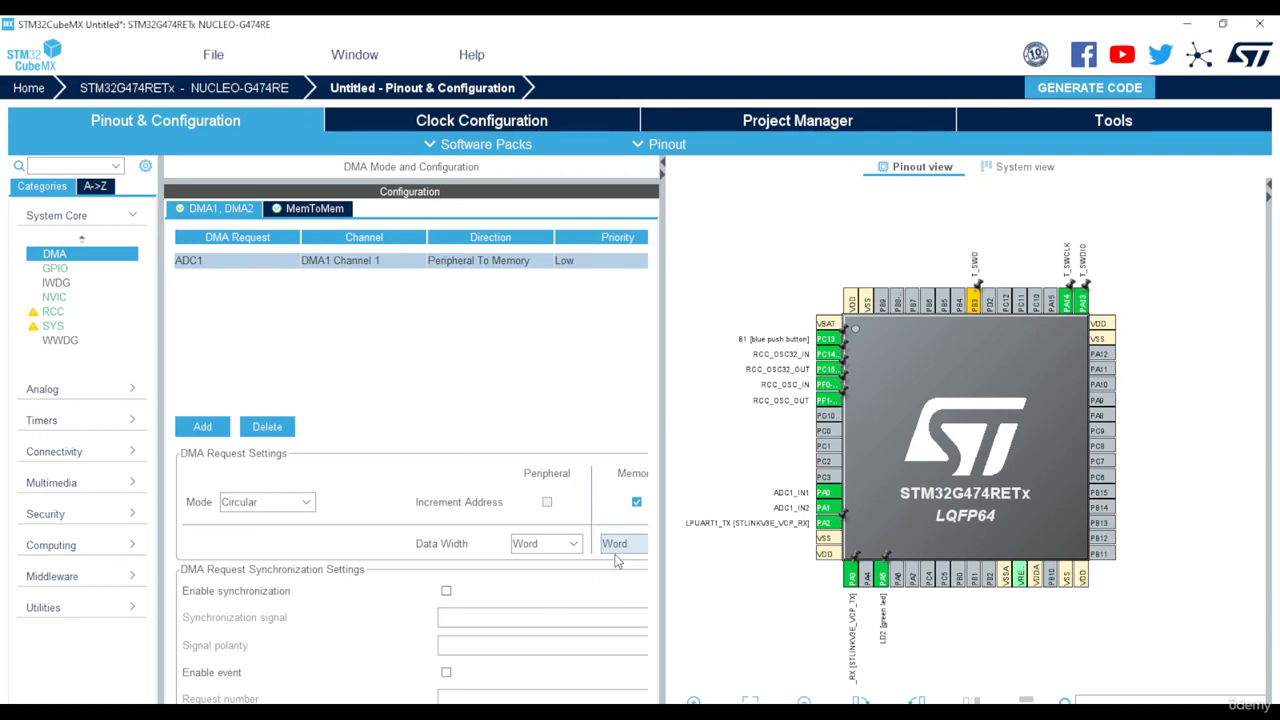
Step: Review the mode and data width settings of the ADC1 DMA request
scroll(484, 571, right, 1)
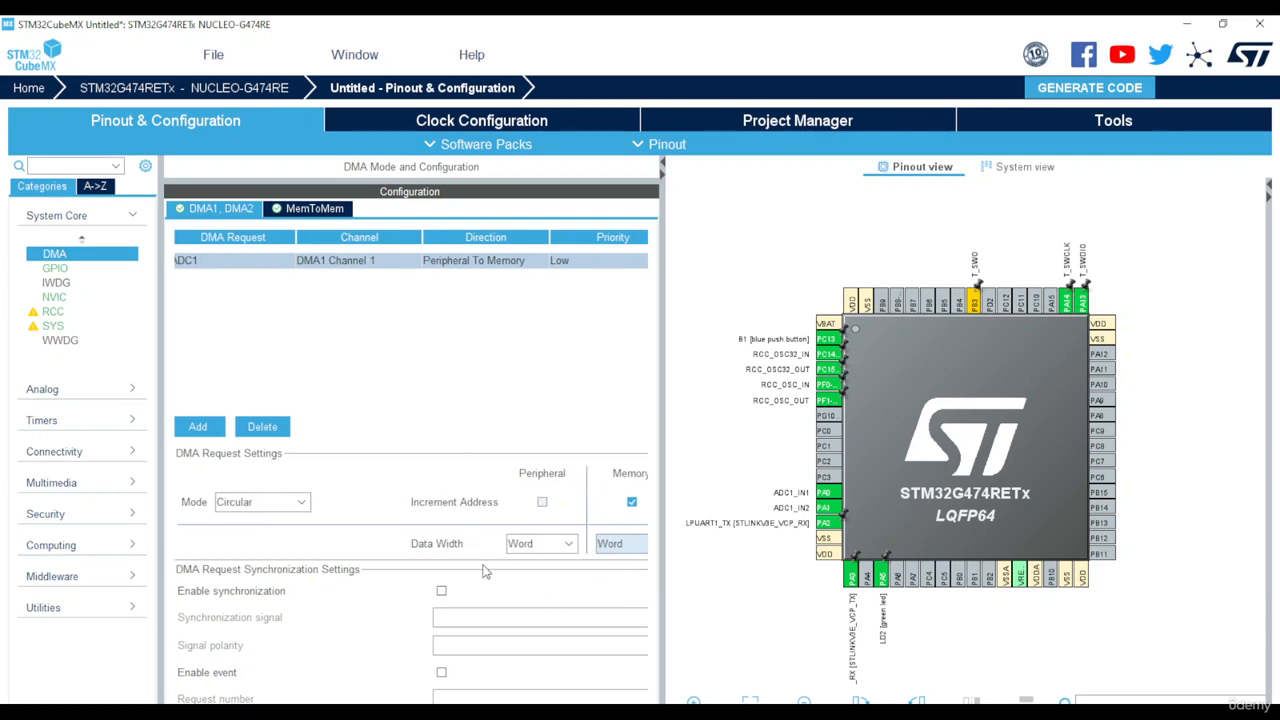
scroll(486, 571, left, 1)
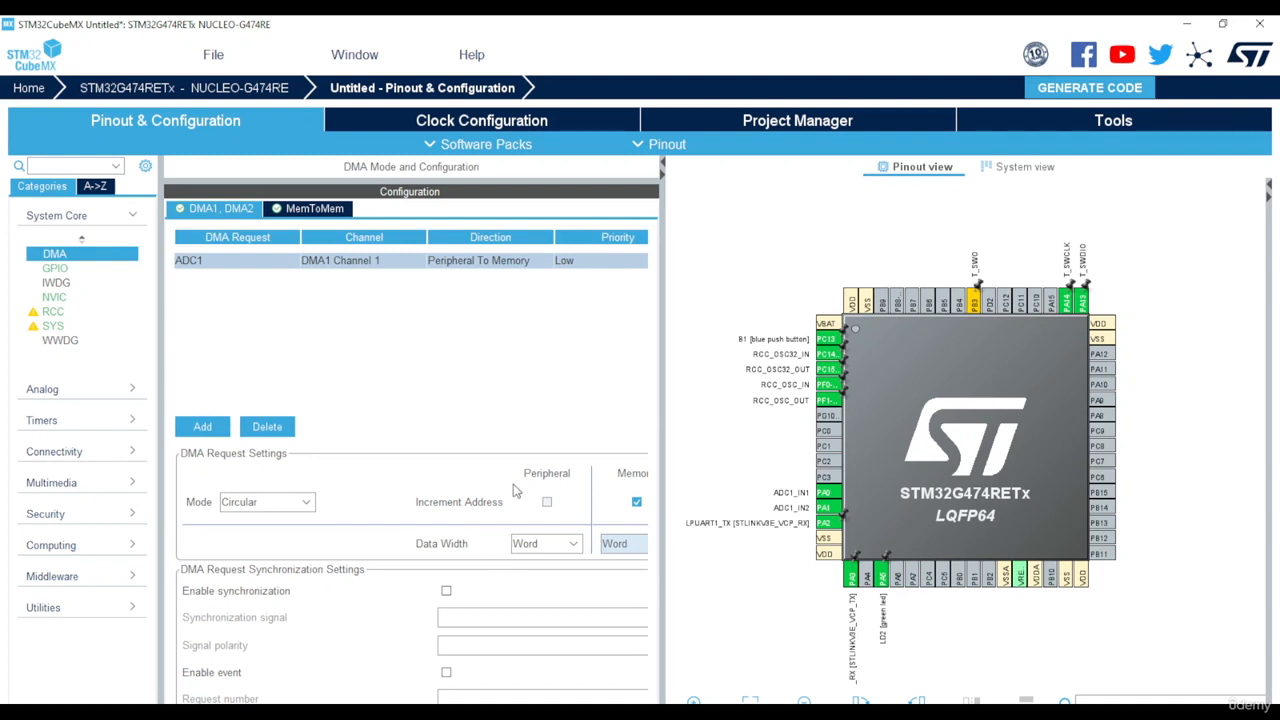
click(275, 507)
click(275, 510)
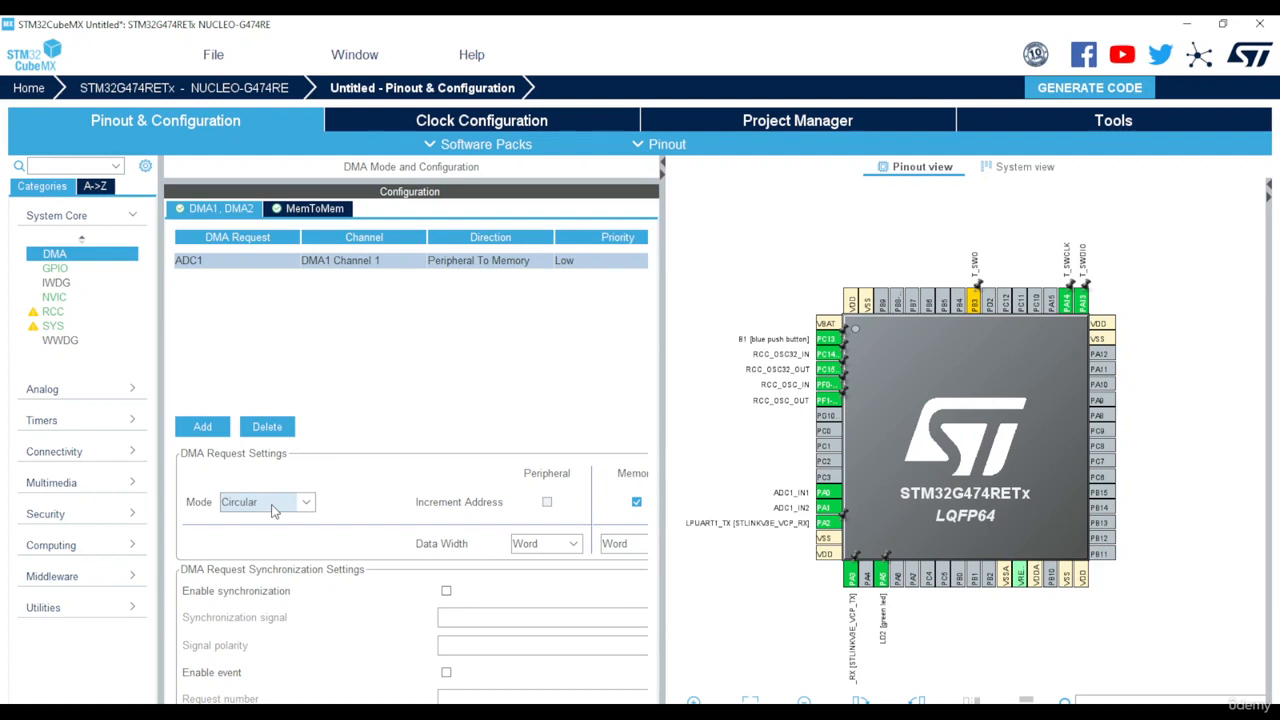
click(541, 550)
click(541, 550)
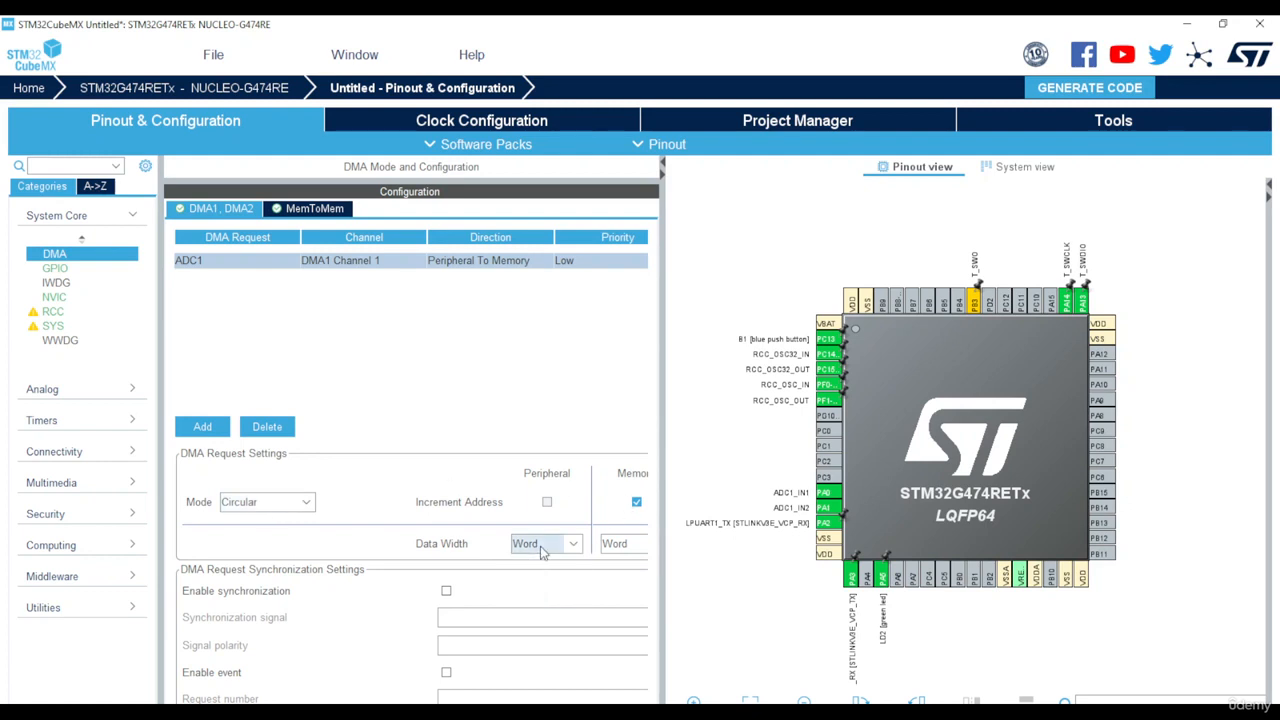
click(541, 550)
click(541, 550)
Step: Return to the ADC1 settings among the analog peripherals and enlarge the area showing its configuration parameters
click(106, 218)
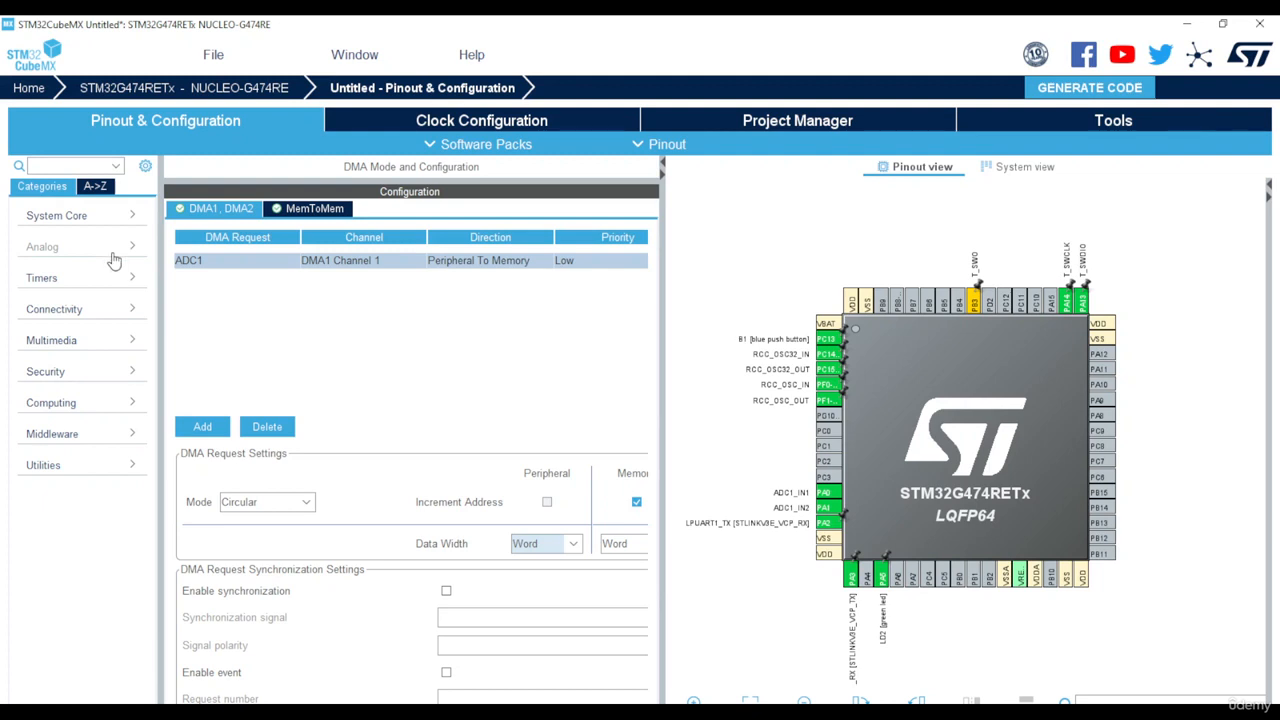
click(92, 252)
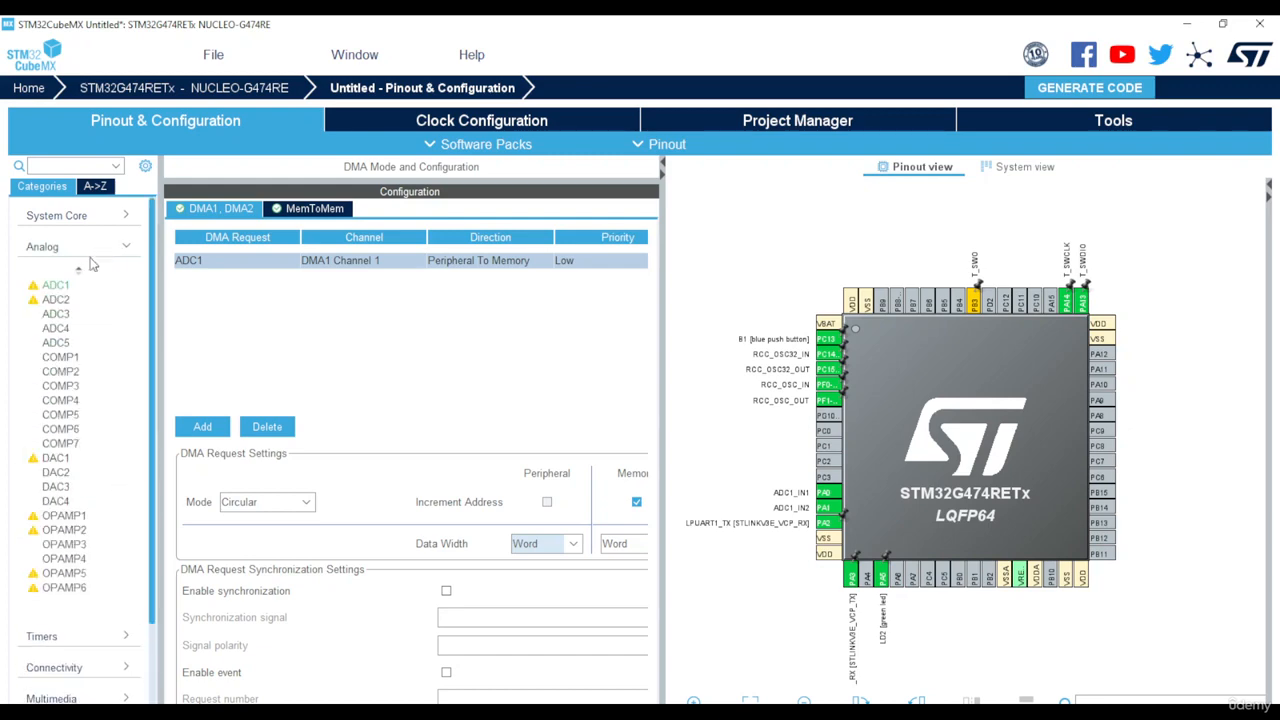
click(55, 287)
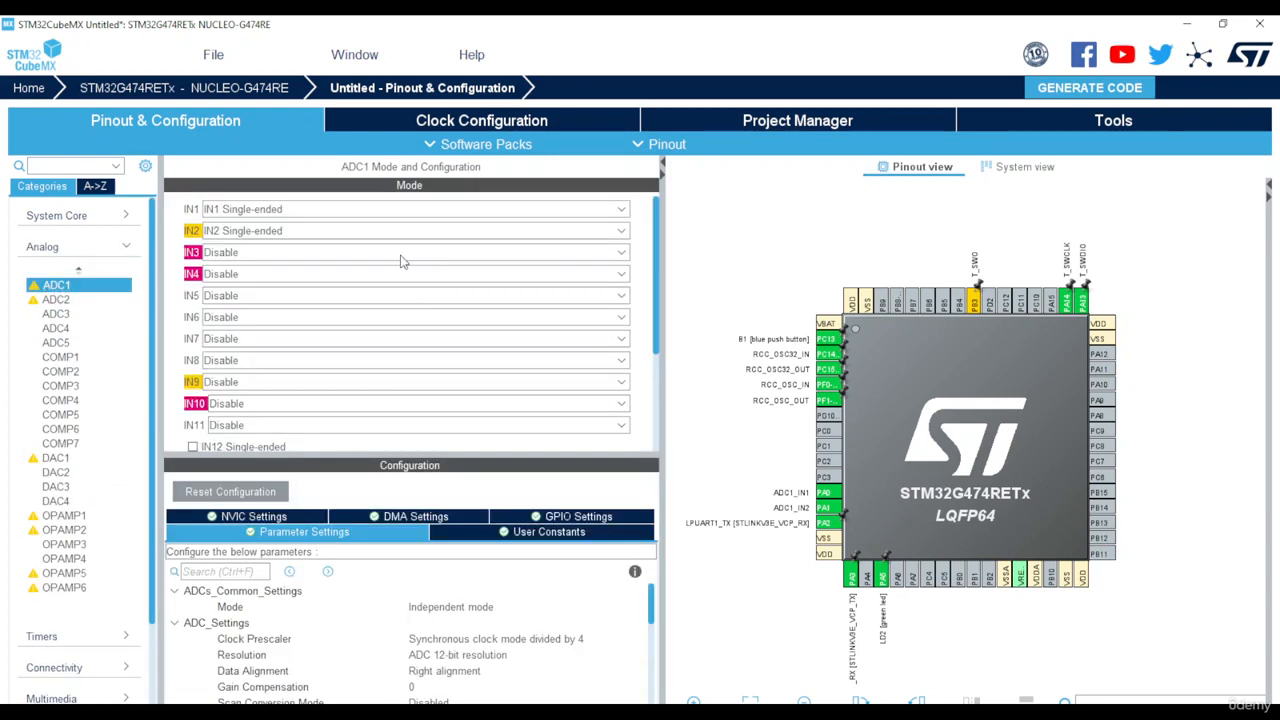
click(83, 248)
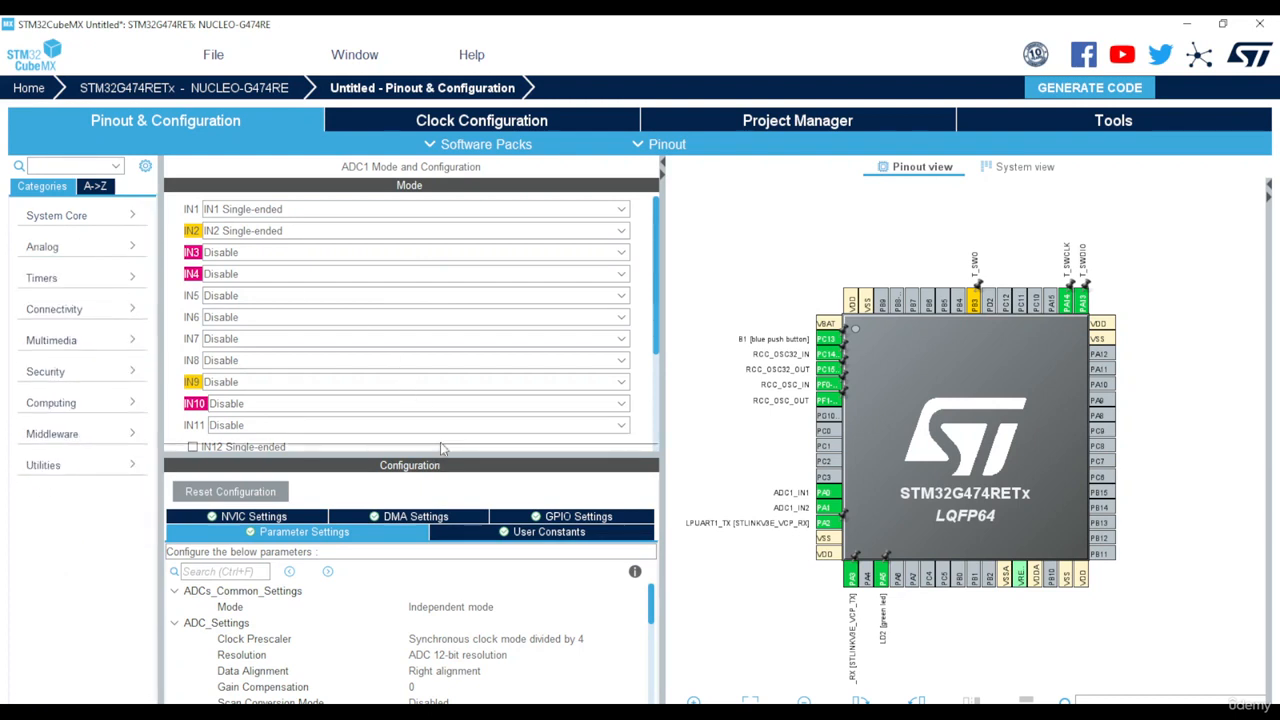
drag(435, 235, 435, 233)
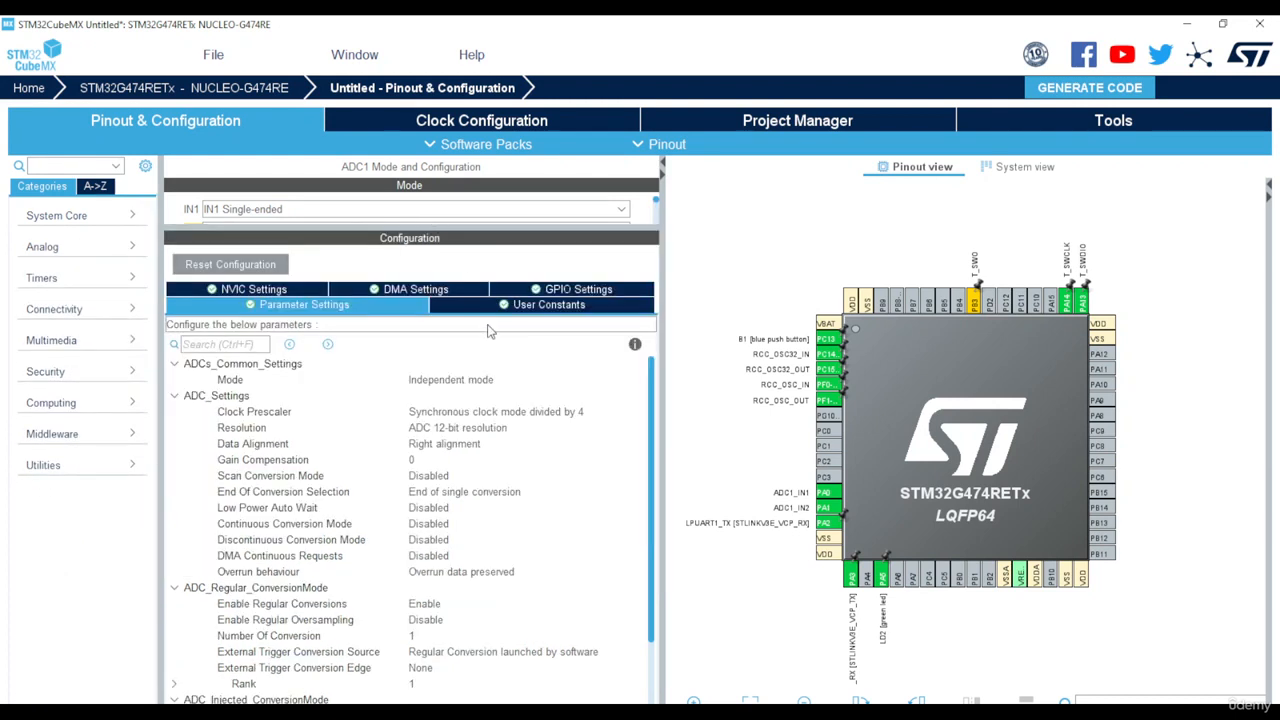
Step: Examine ADC1's common mode and the options available for its clock prescaler and resolution
click(451, 384)
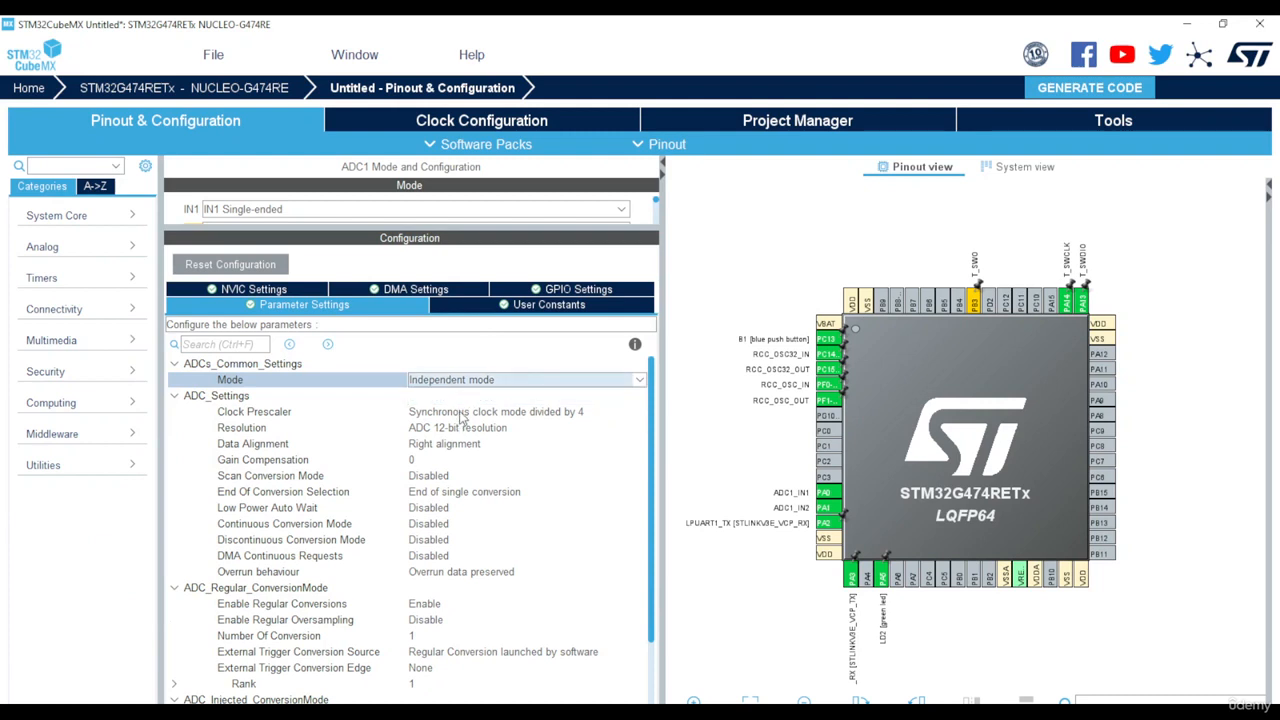
click(468, 413)
click(475, 415)
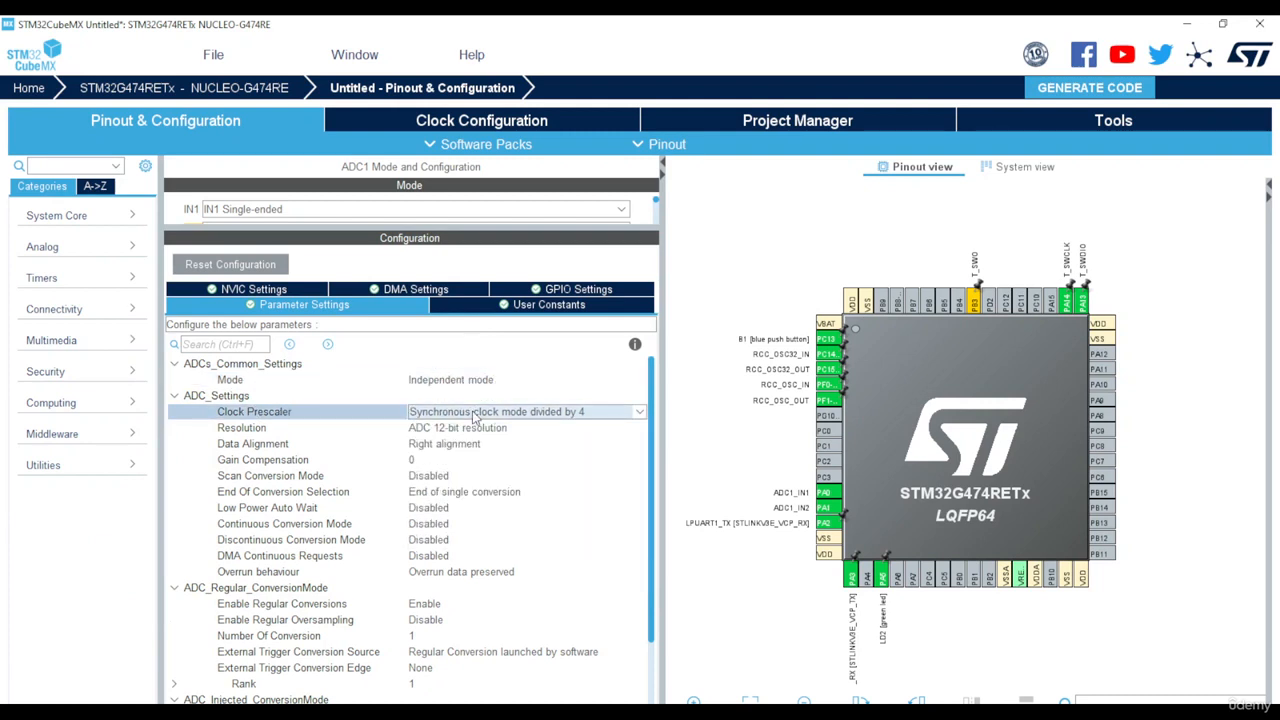
click(475, 415)
click(475, 413)
click(475, 414)
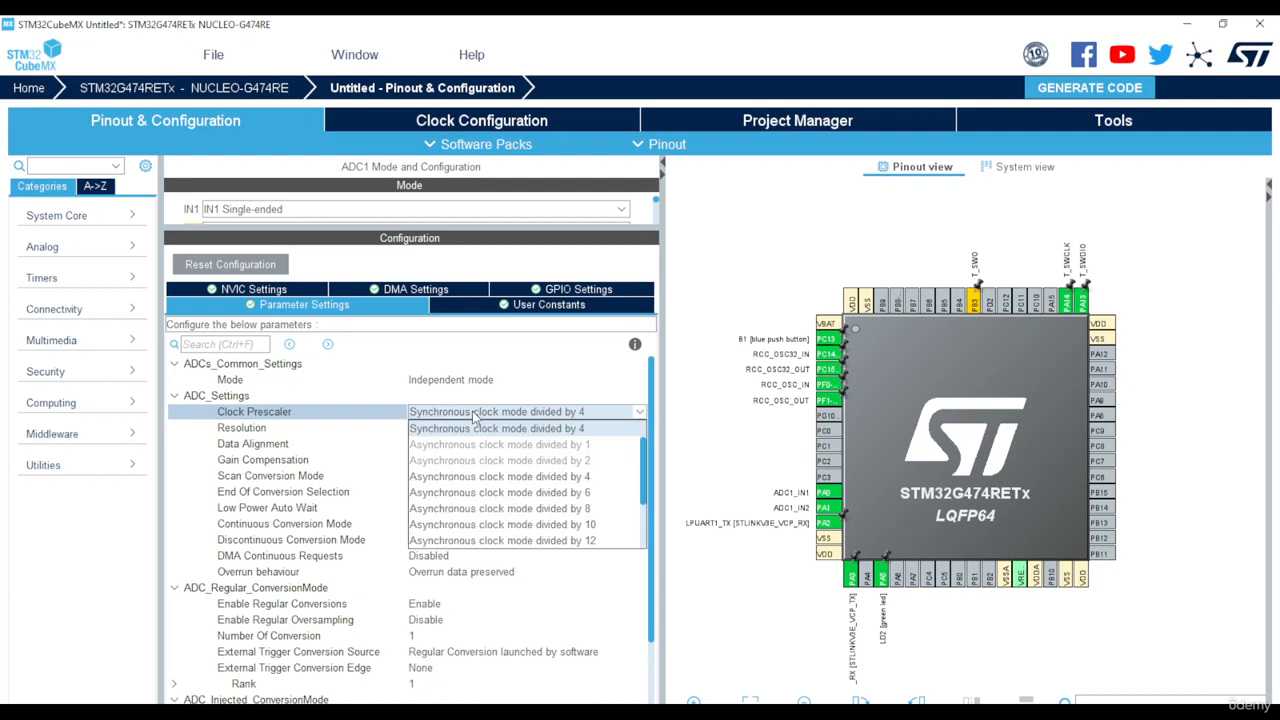
click(475, 414)
click(472, 430)
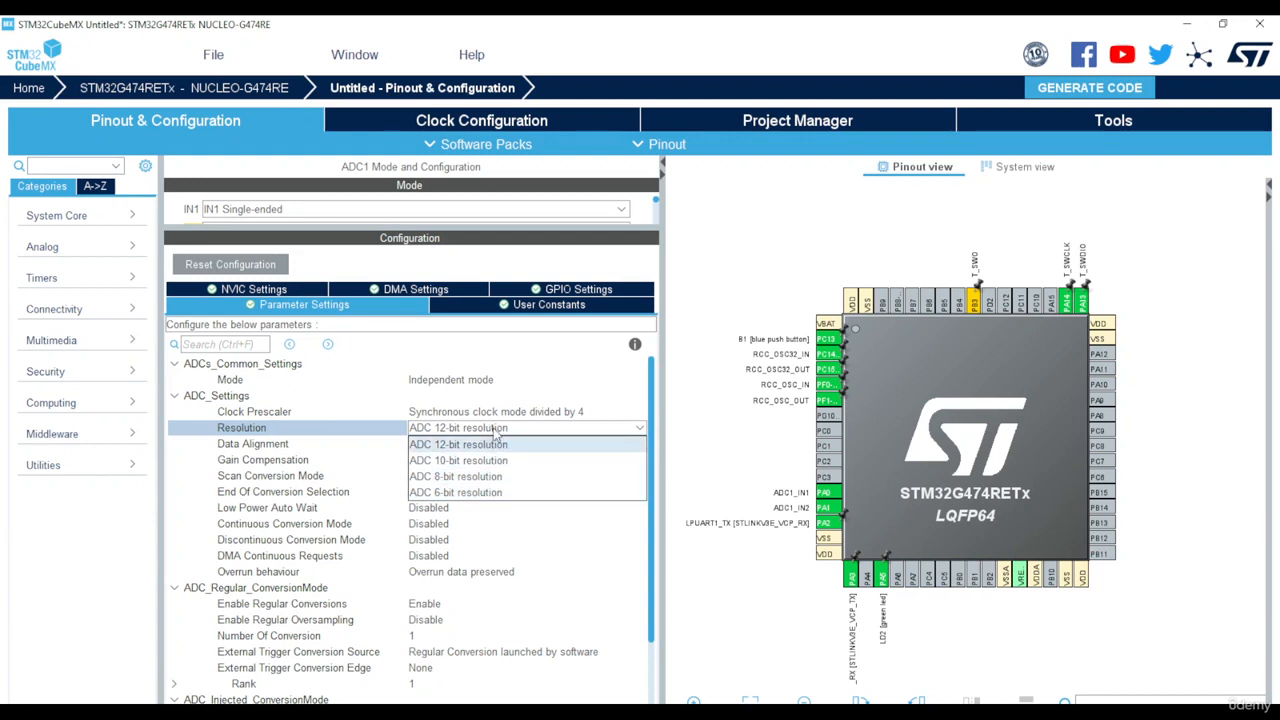
click(494, 431)
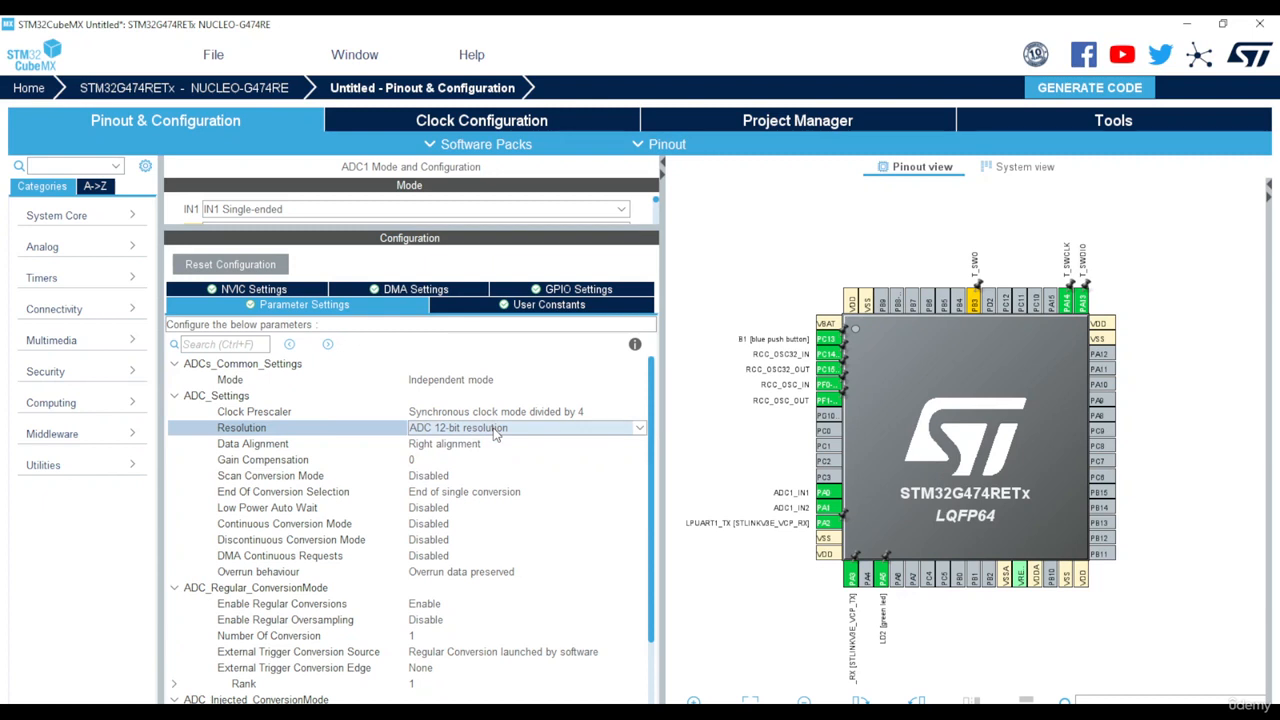
Step: Examine the options available for ADC1's data alignment and scan conversion mode
click(447, 446)
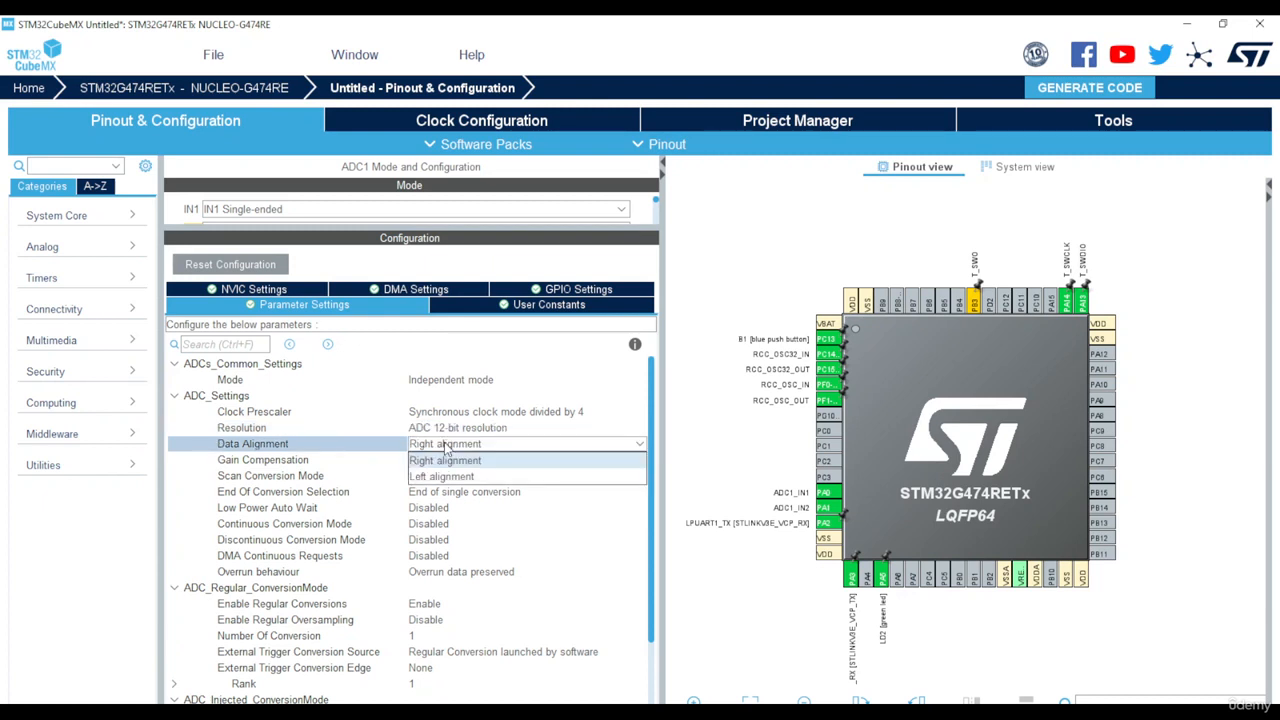
click(447, 447)
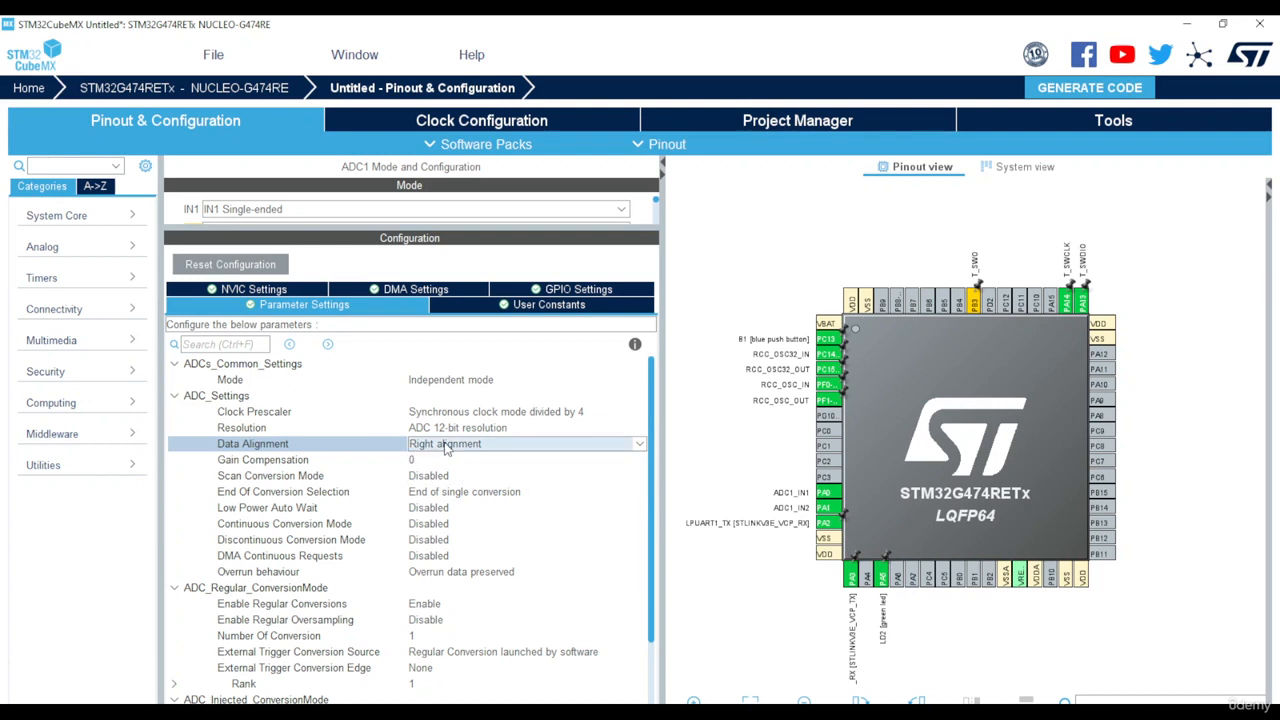
click(447, 447)
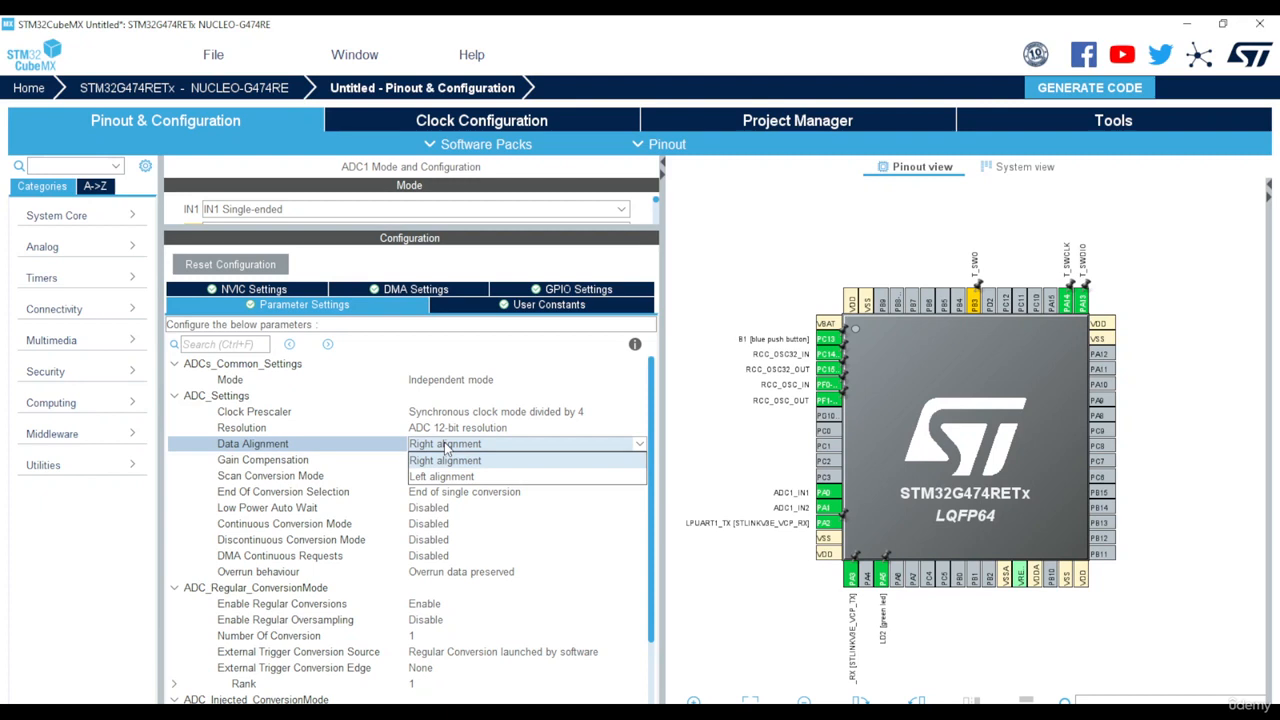
click(446, 448)
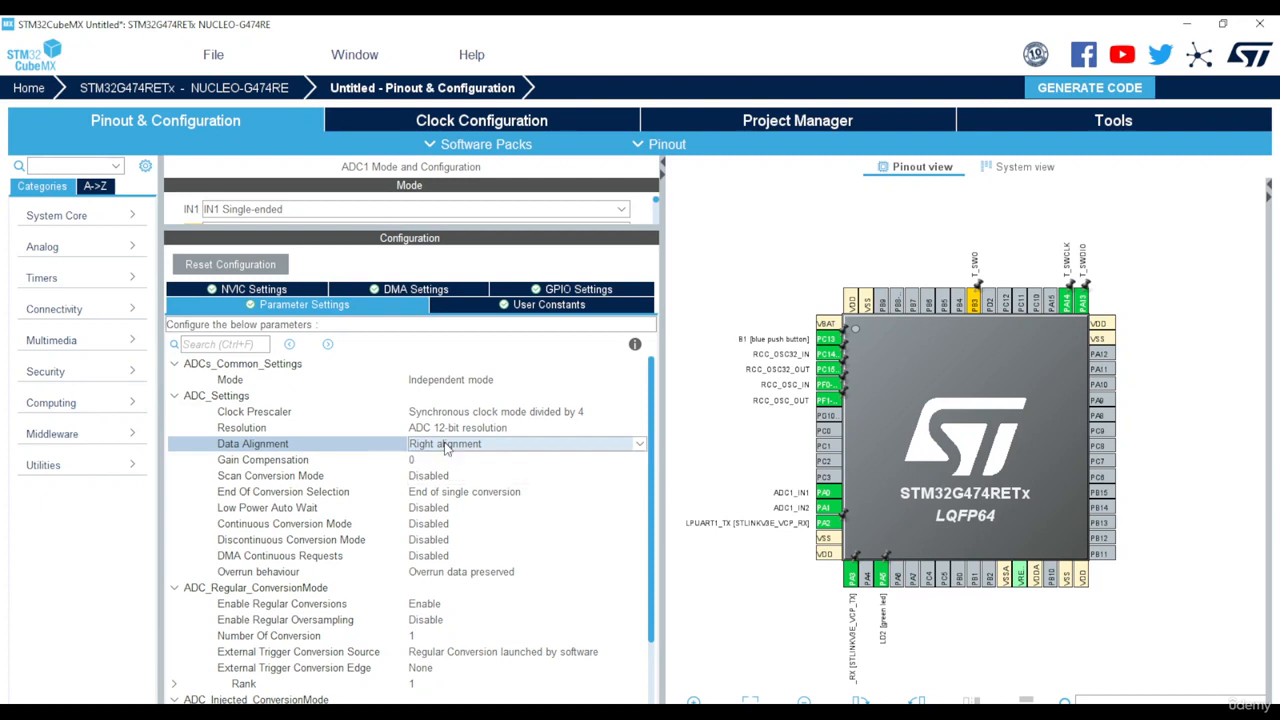
click(445, 478)
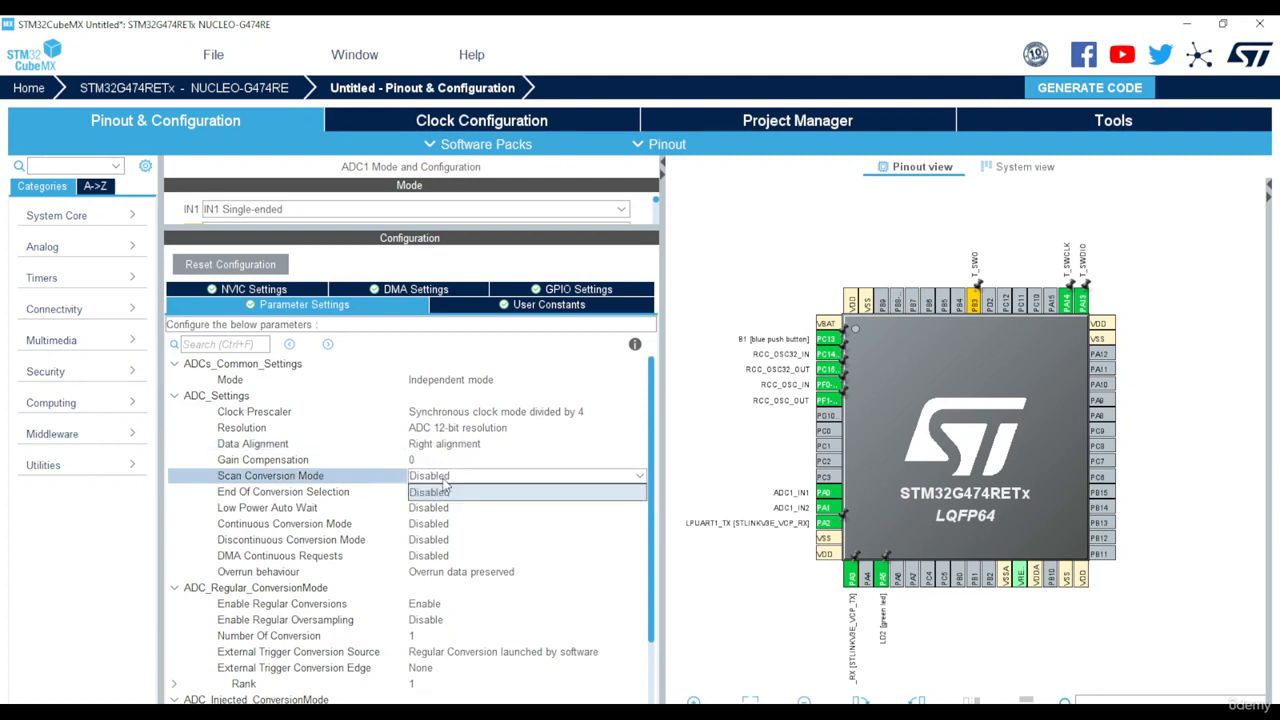
click(444, 479)
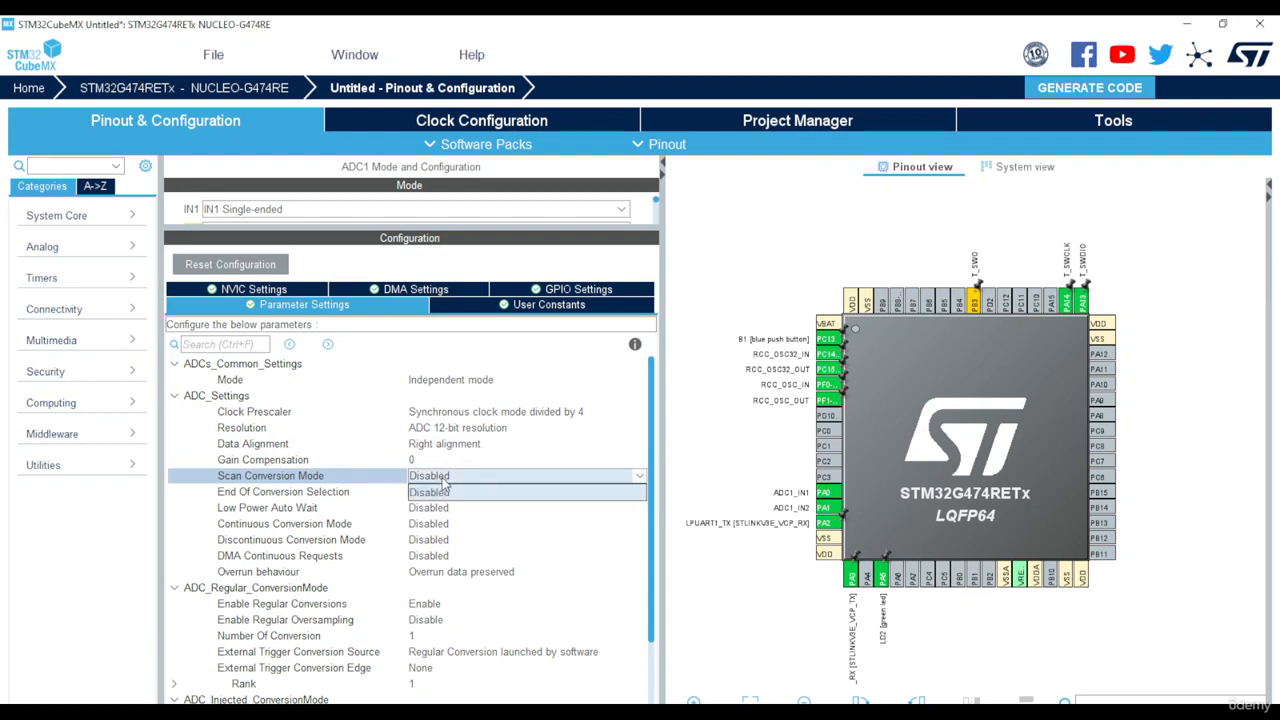
click(445, 479)
click(445, 479)
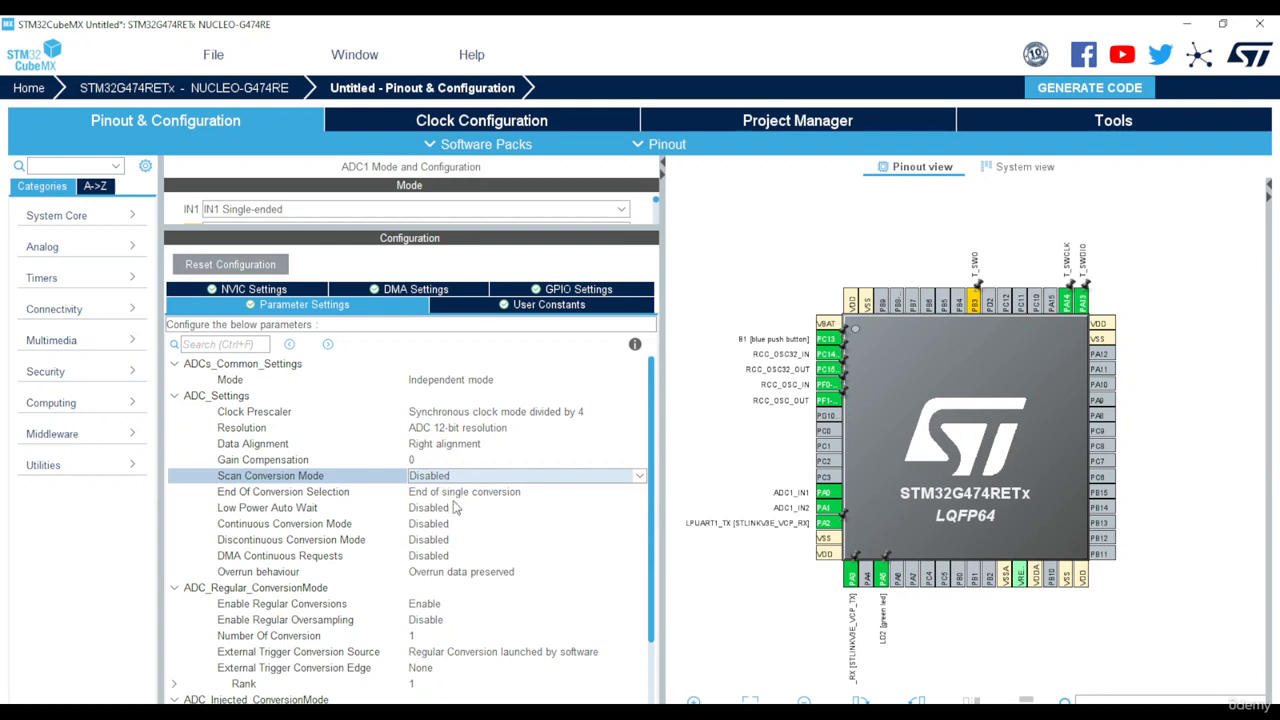
Step: Set ADC1's End Of Conversion Selection to End of sequence of conversion, with Continuous Conversion Mode and DMA Continuous Requests enabled
click(463, 492)
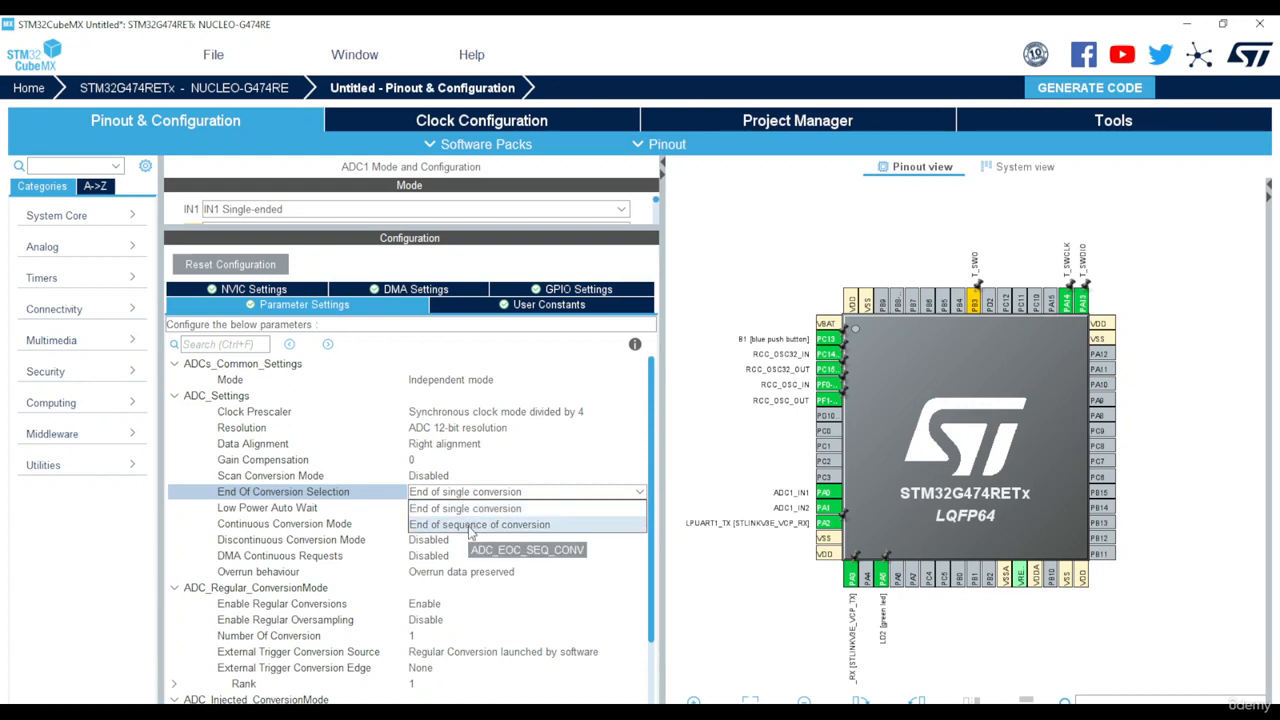
click(470, 525)
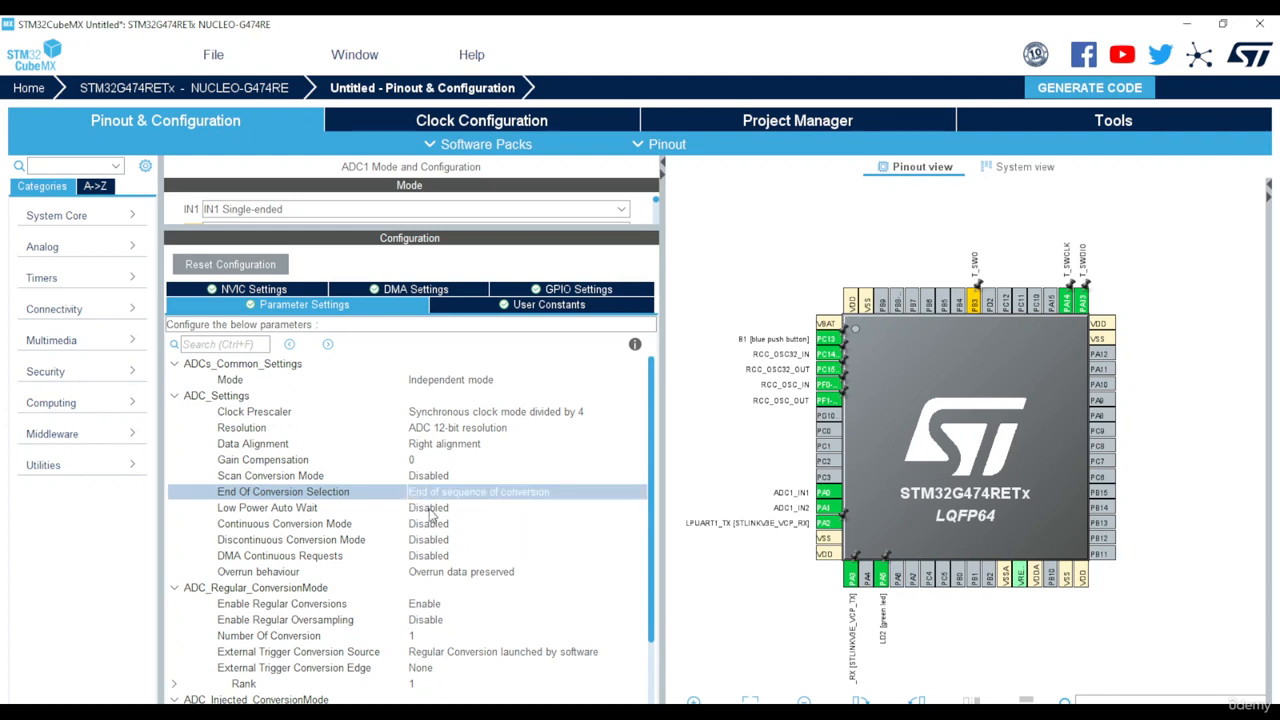
click(436, 525)
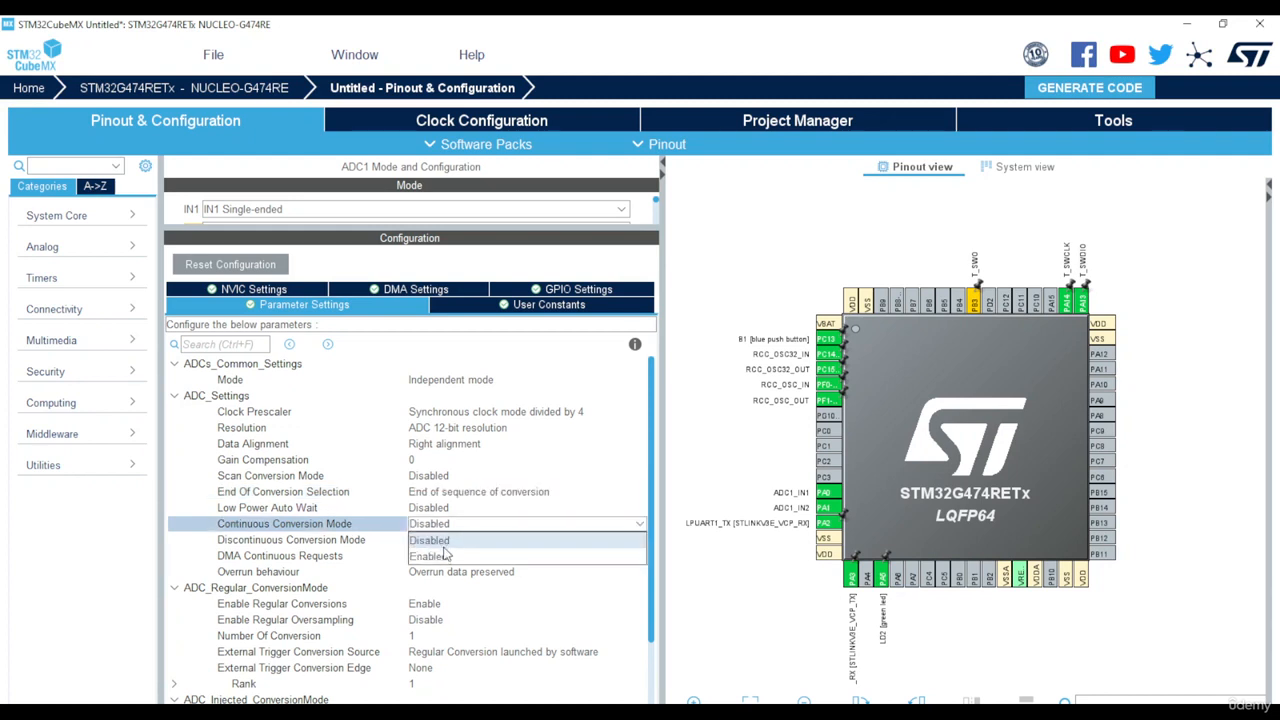
click(444, 558)
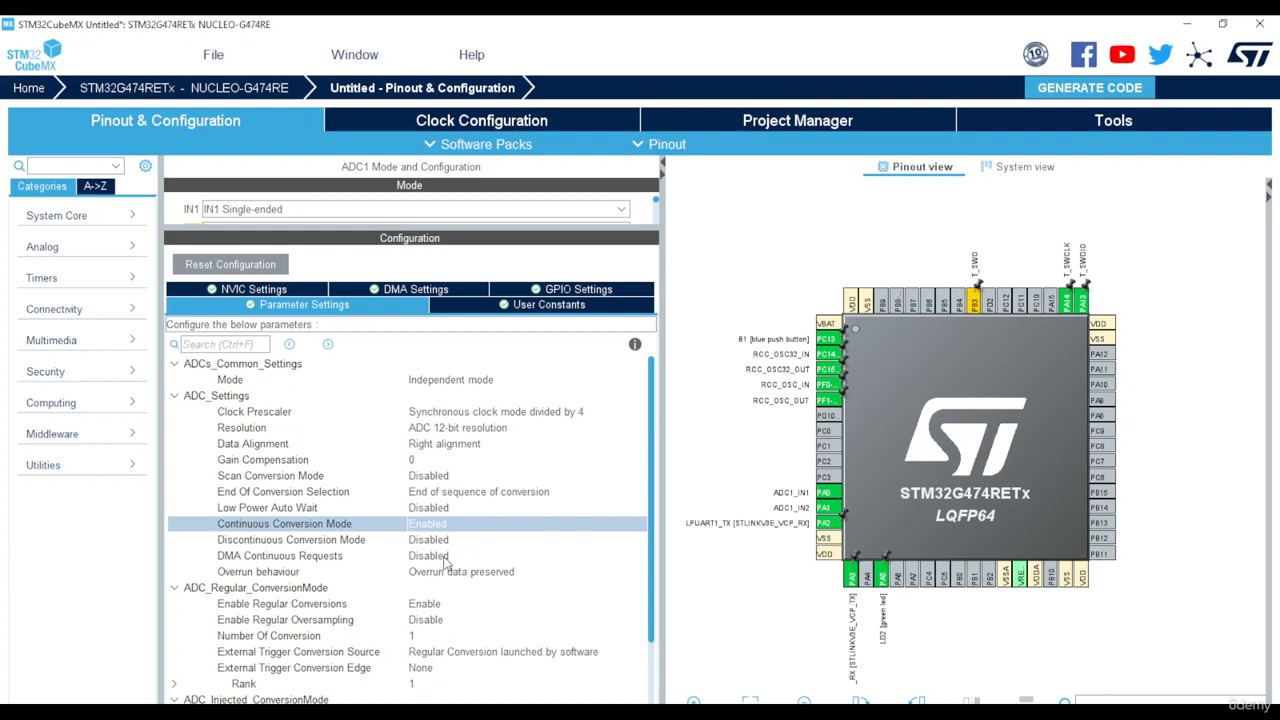
click(445, 560)
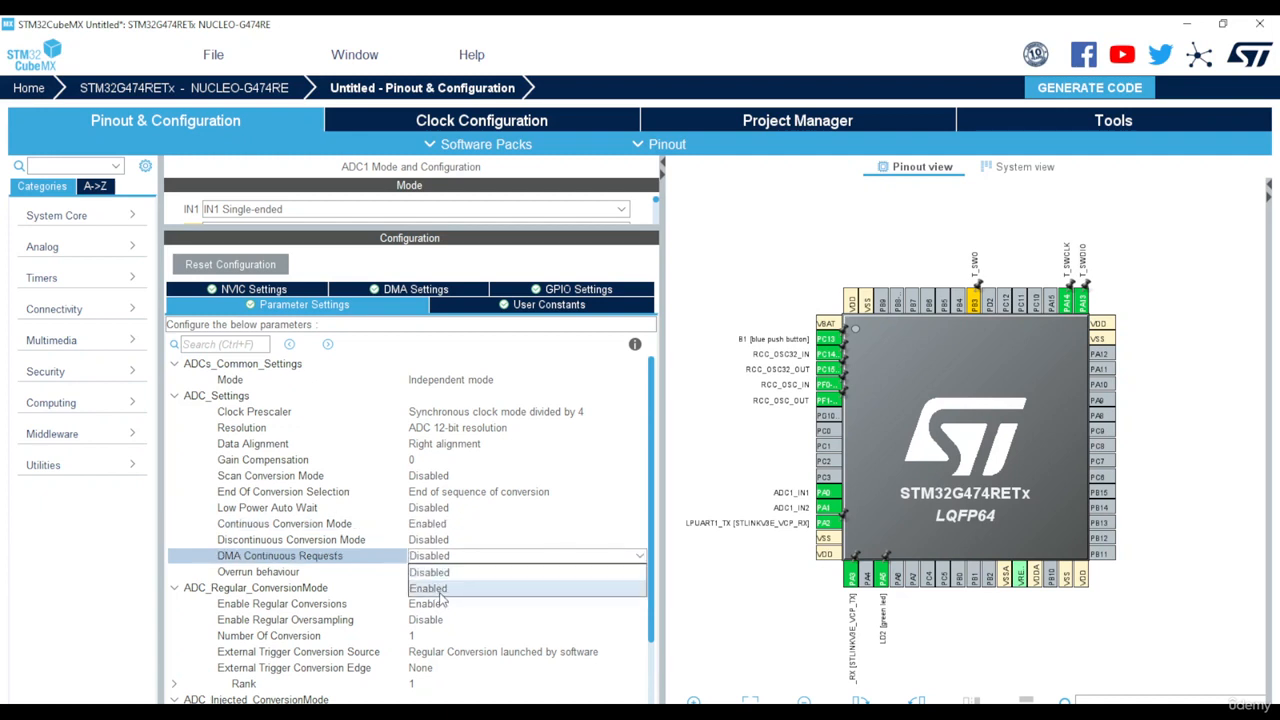
click(443, 591)
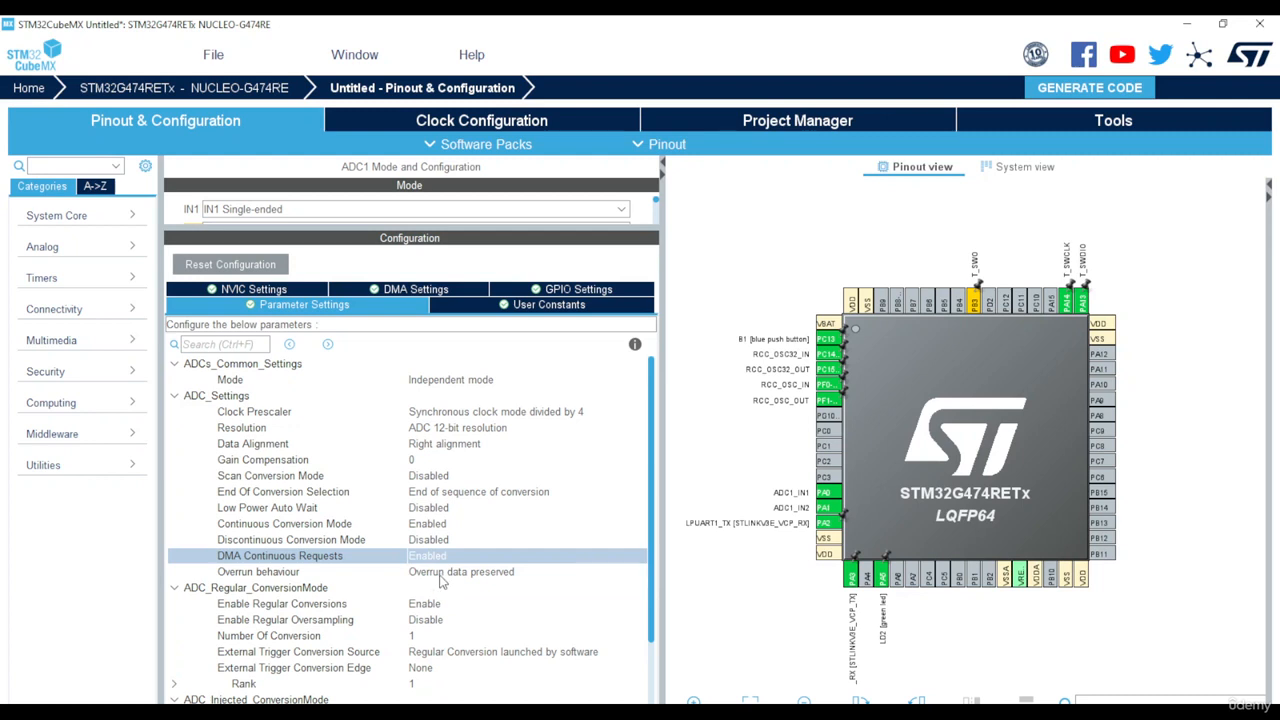
Step: Keep ADC1's regular conversions enabled and set the Number Of Conversion to 2
scroll(476, 578, down, 1)
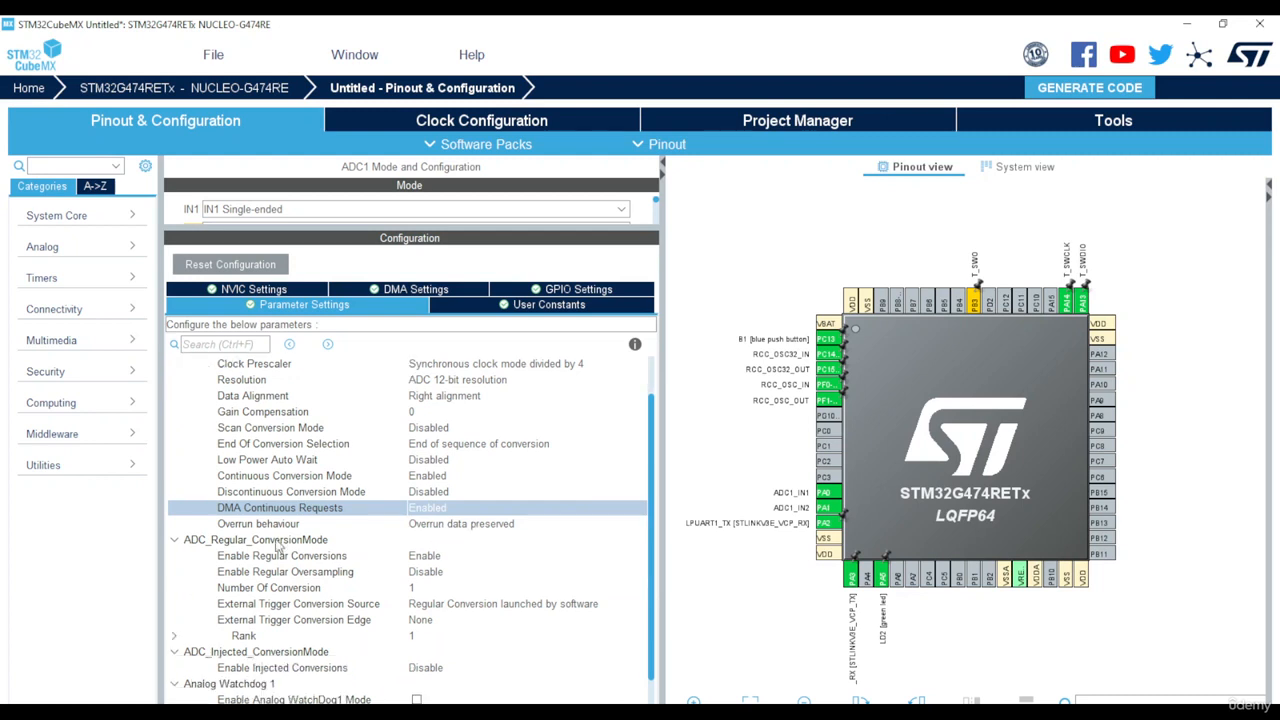
scroll(285, 545, down, 1)
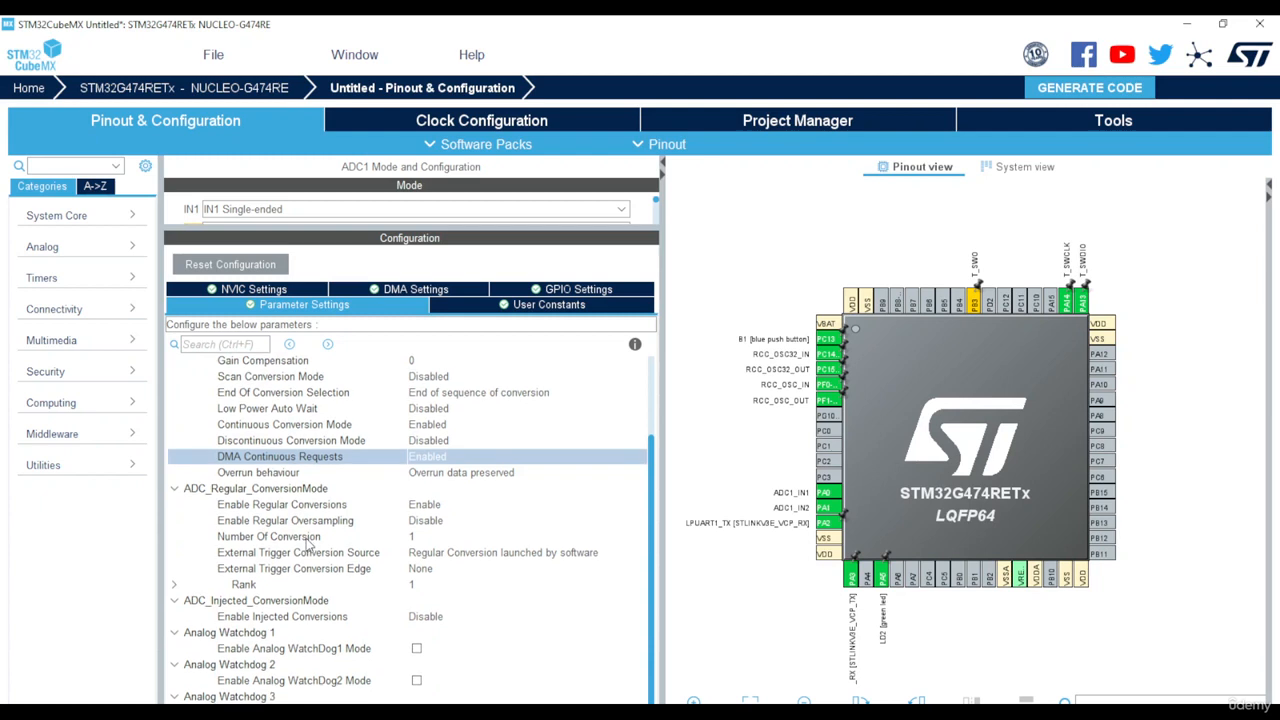
click(434, 508)
click(432, 510)
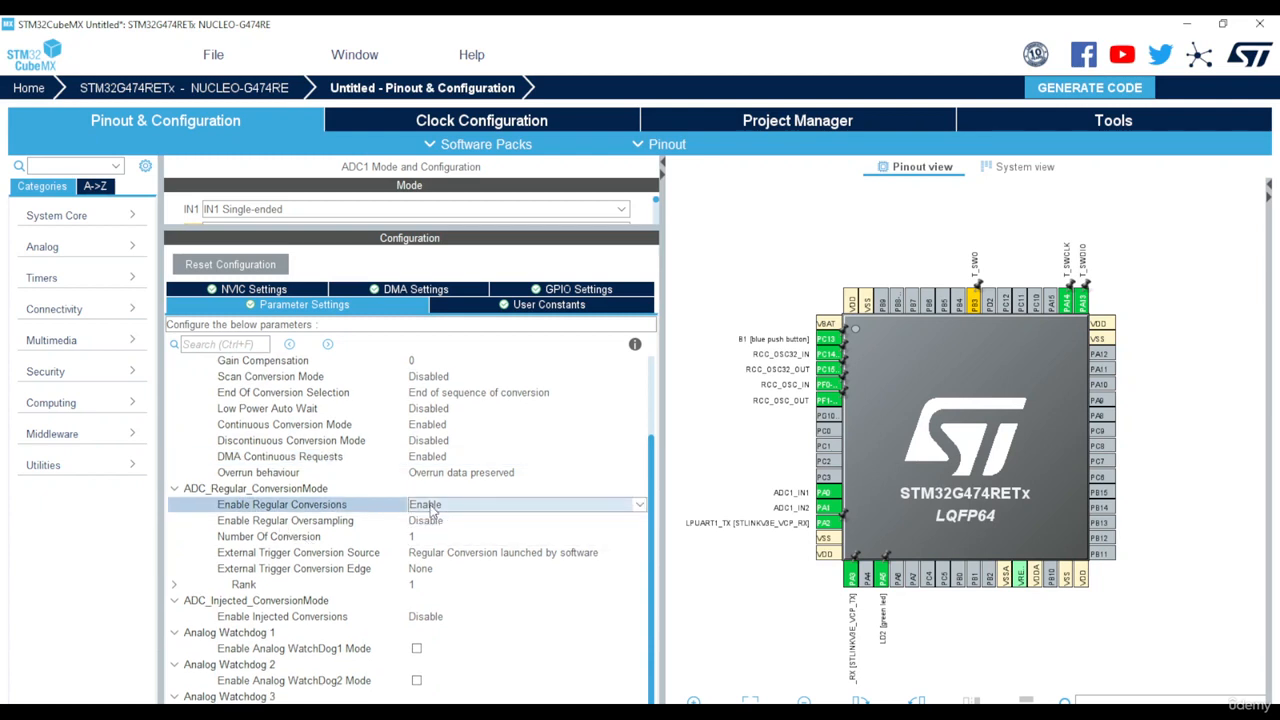
click(432, 510)
click(434, 514)
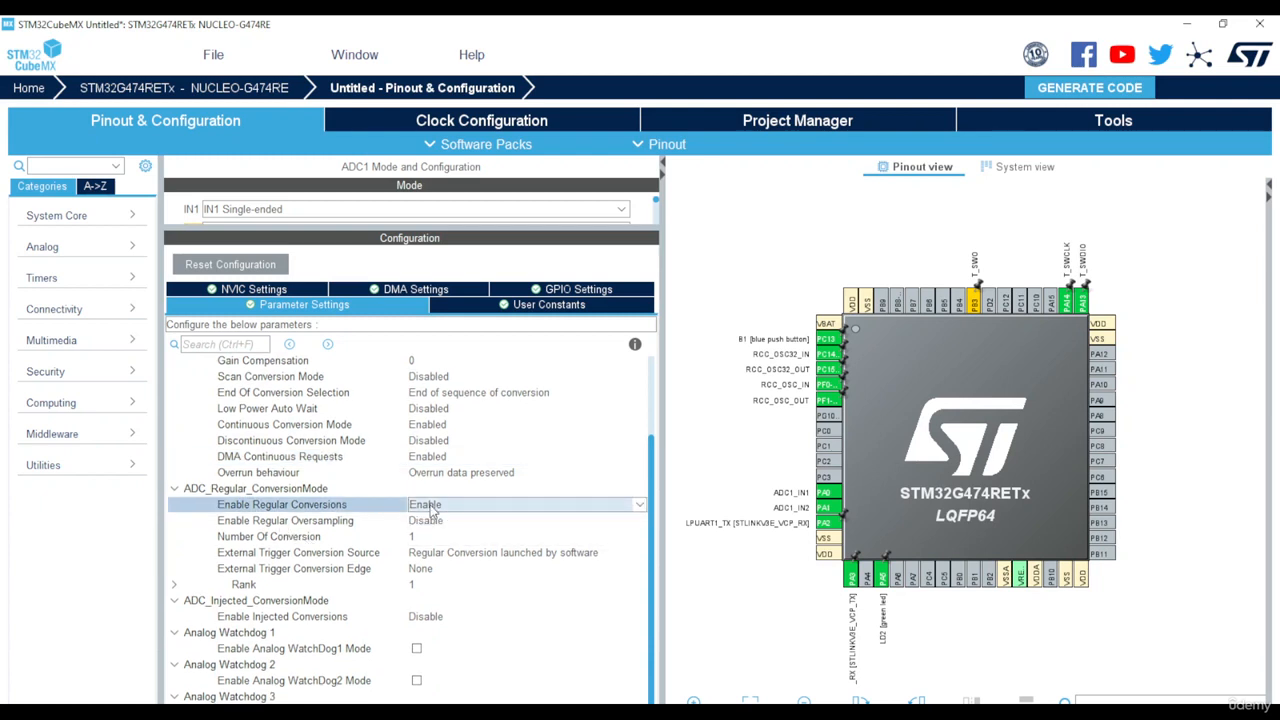
click(413, 539)
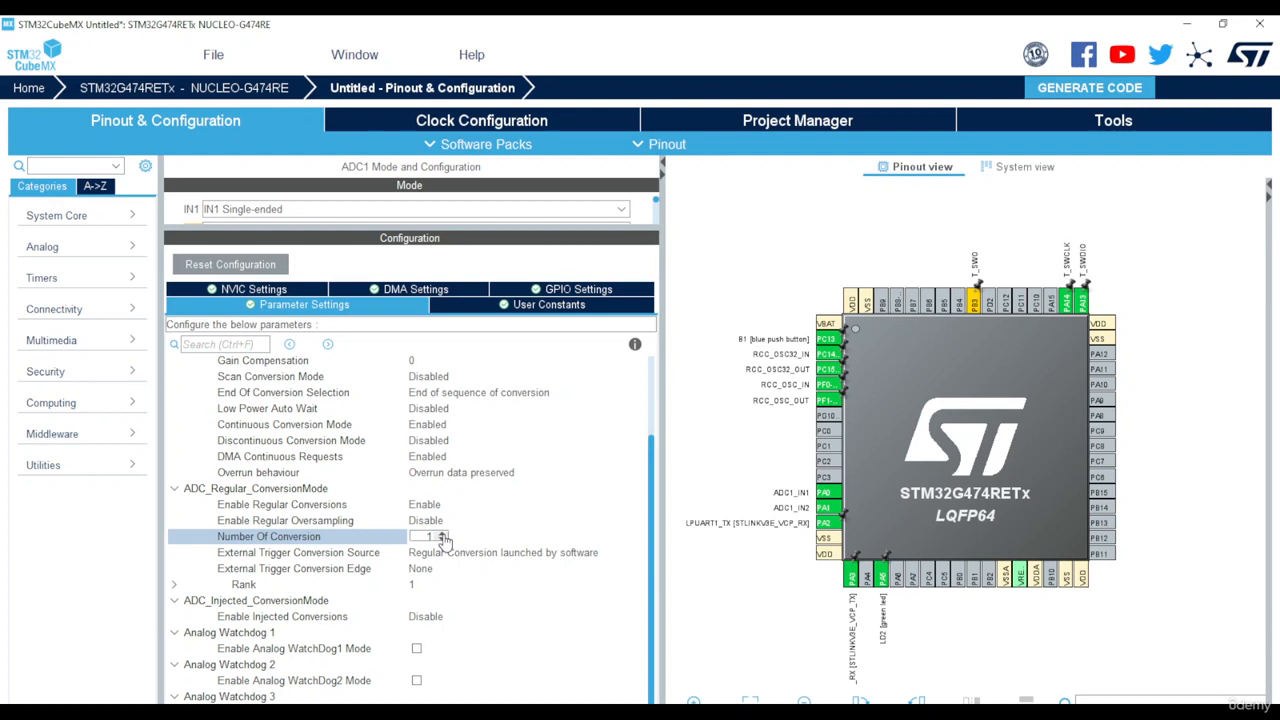
click(445, 553)
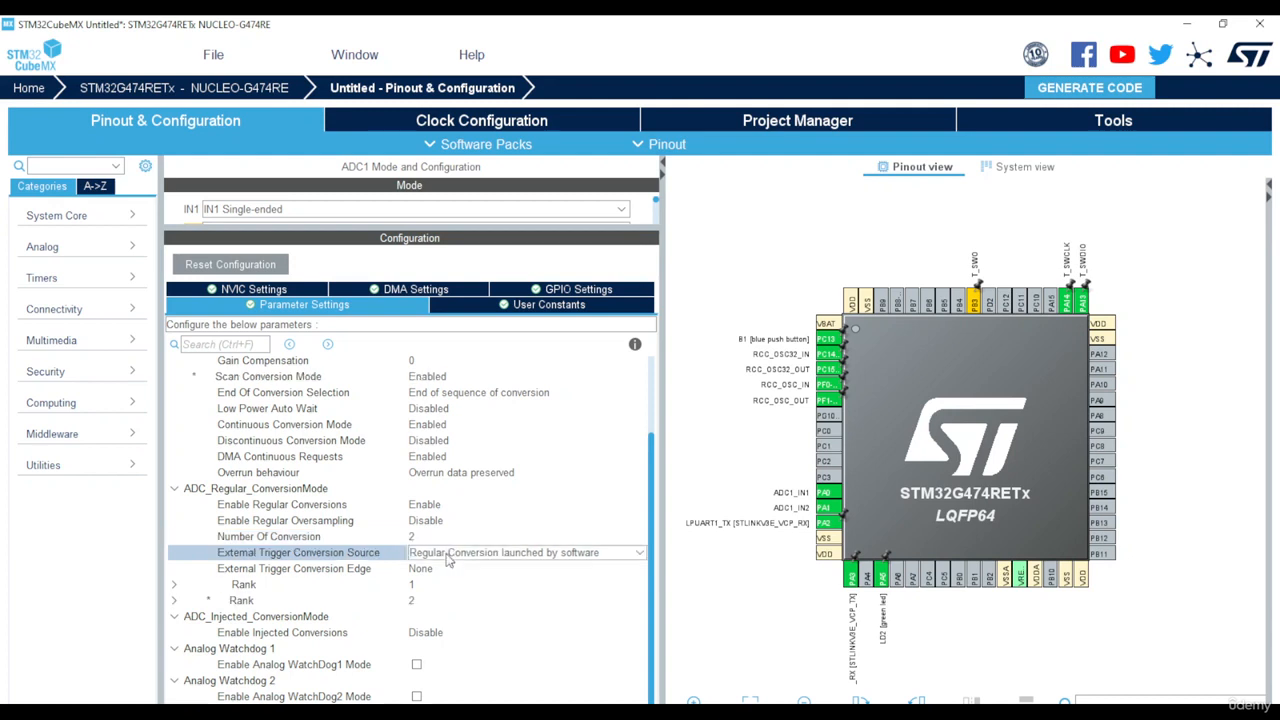
Step: Examine the external trigger conversion source and edge settings of ADC1's regular conversions
click(447, 555)
click(447, 558)
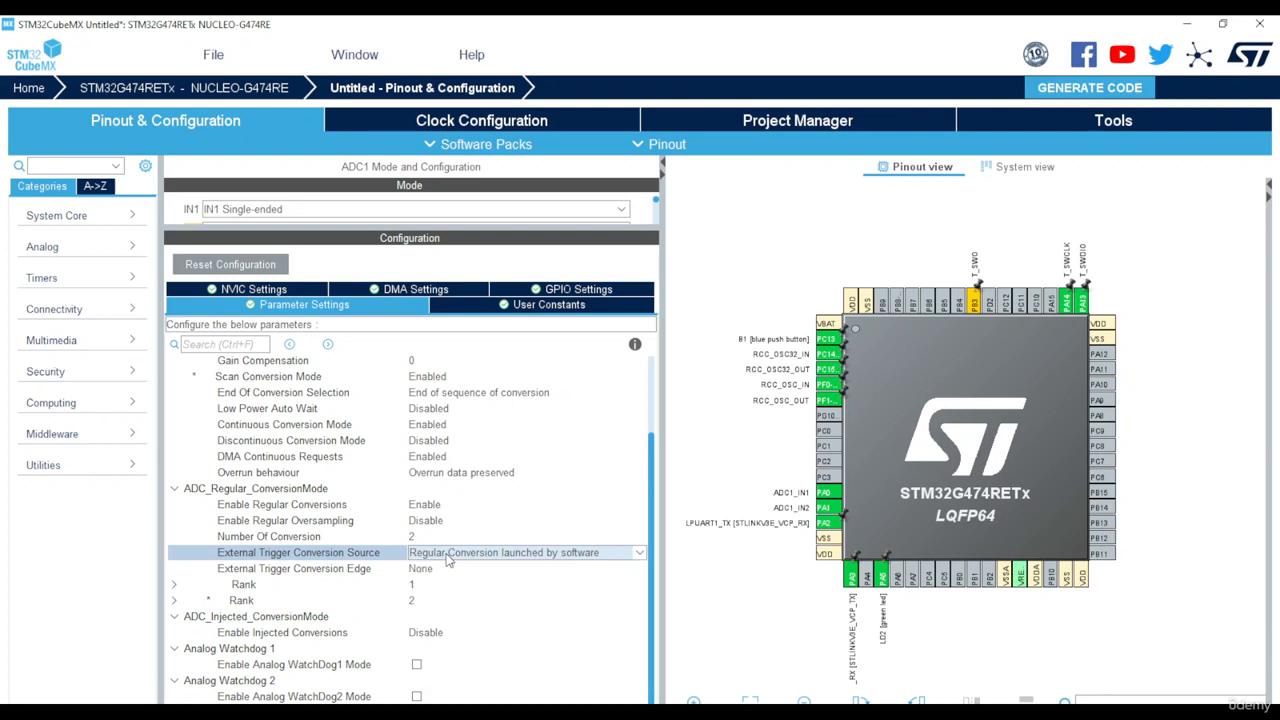
click(437, 570)
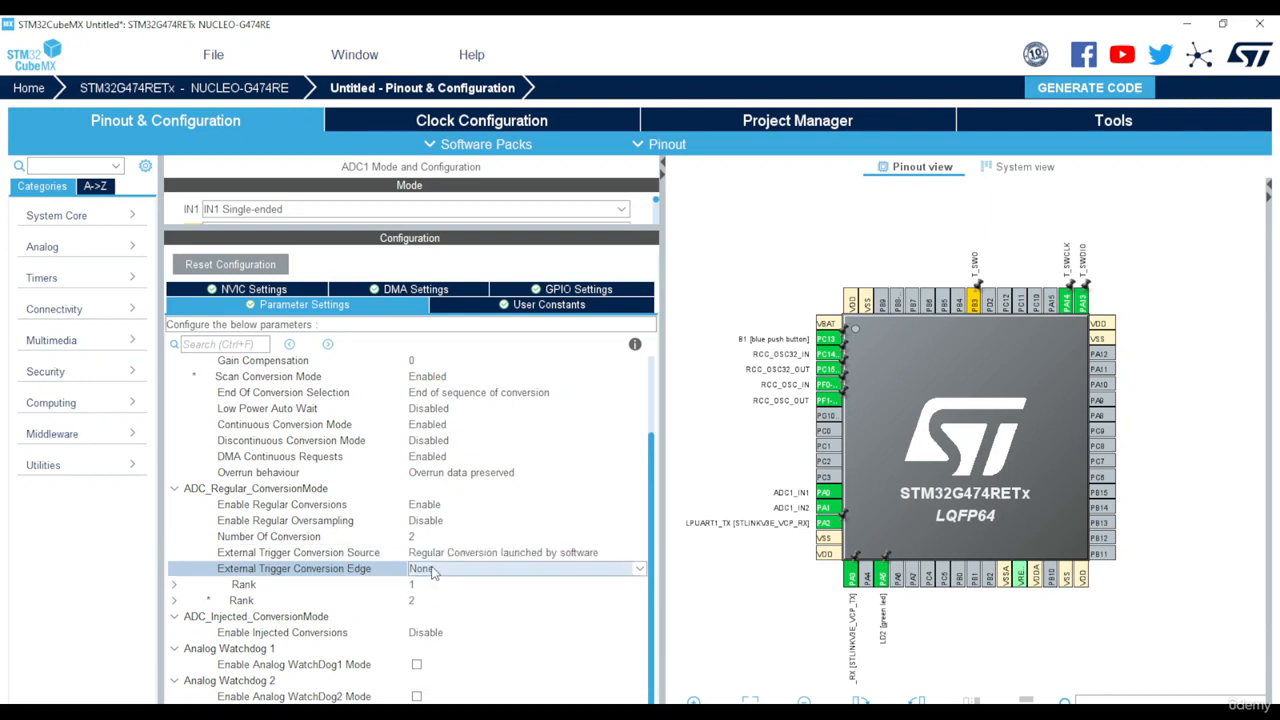
Step: Assign Channel 1 to Rank 1 of the regular conversions with a sampling time of 640.5 Cycles
click(174, 586)
click(174, 587)
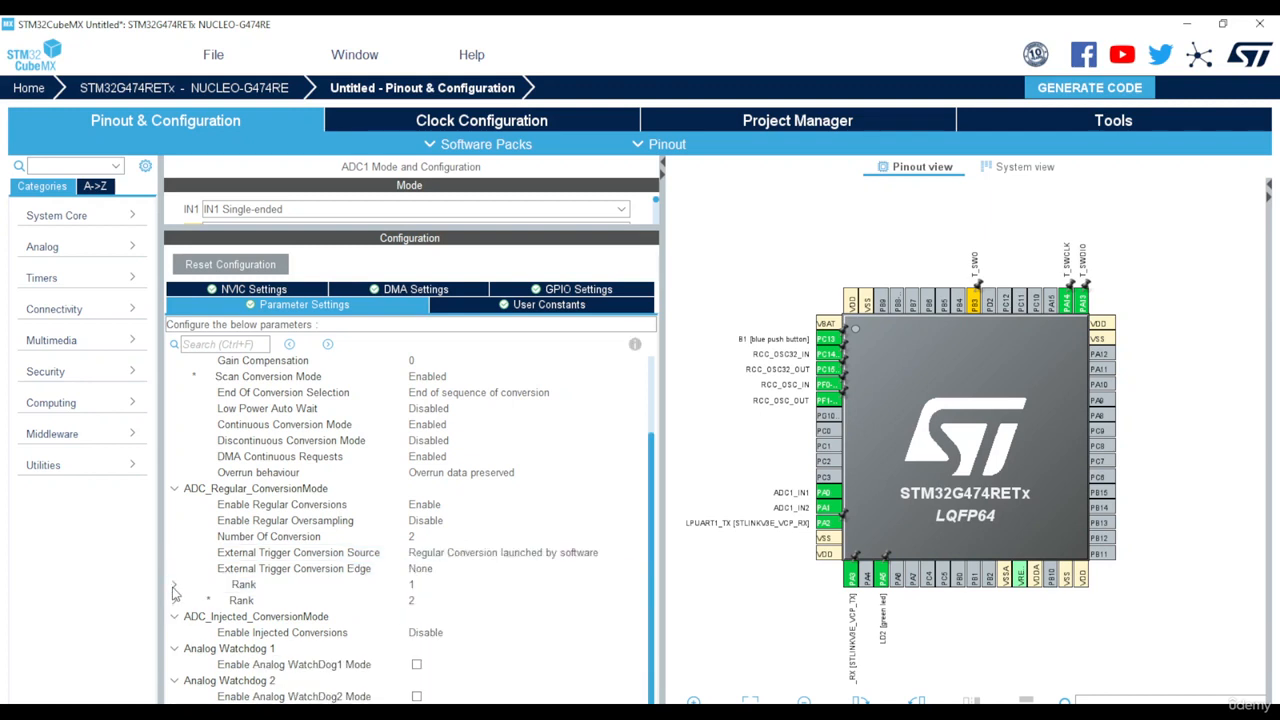
click(174, 587)
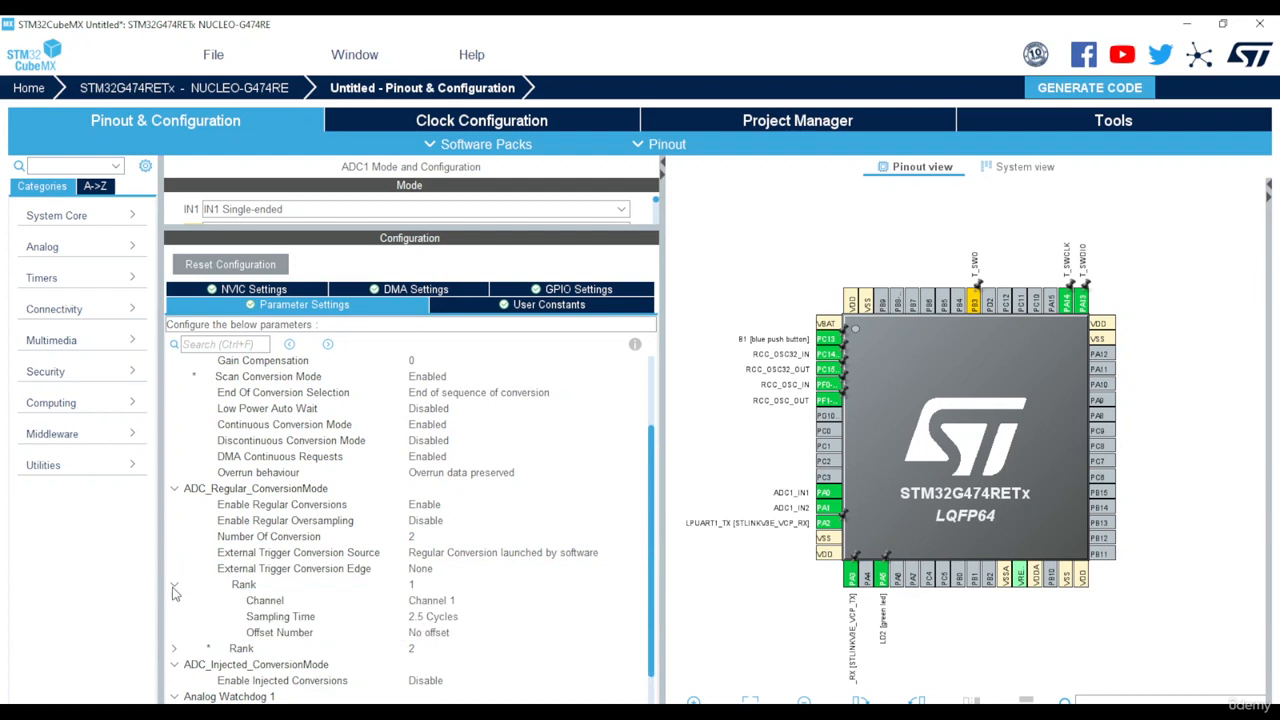
click(437, 604)
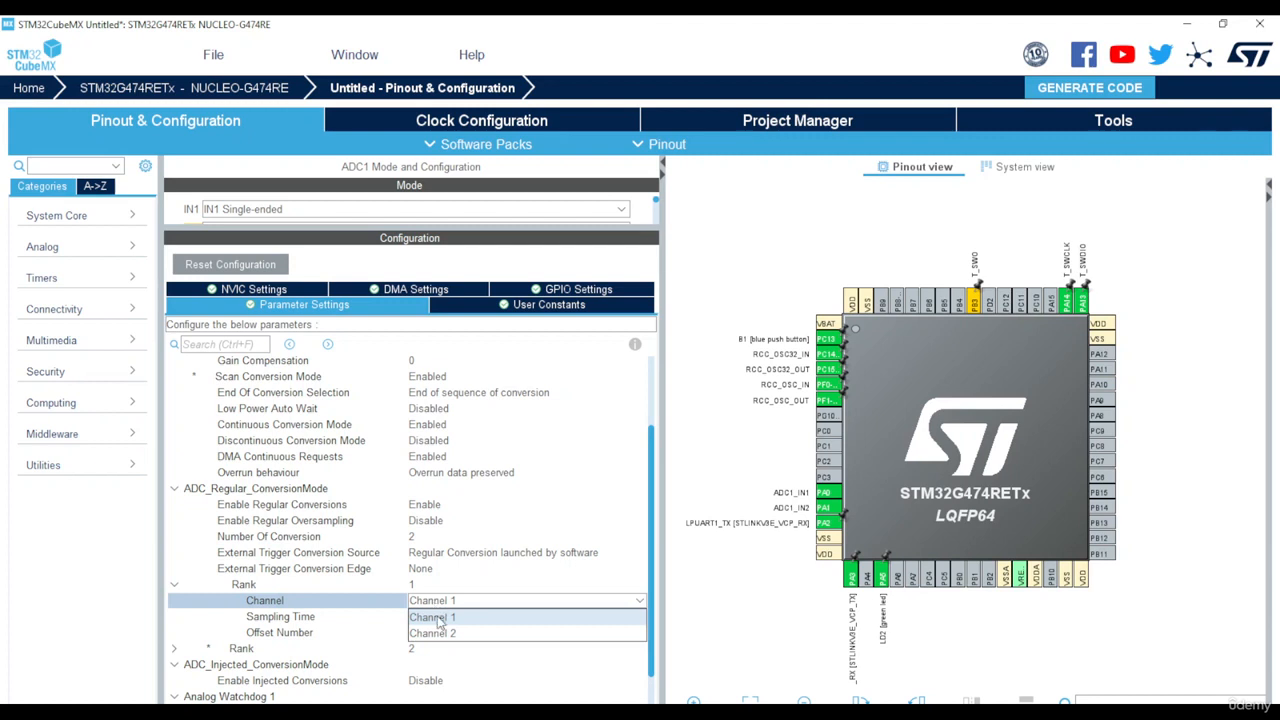
click(440, 617)
scroll(448, 590, down, 2)
click(449, 556)
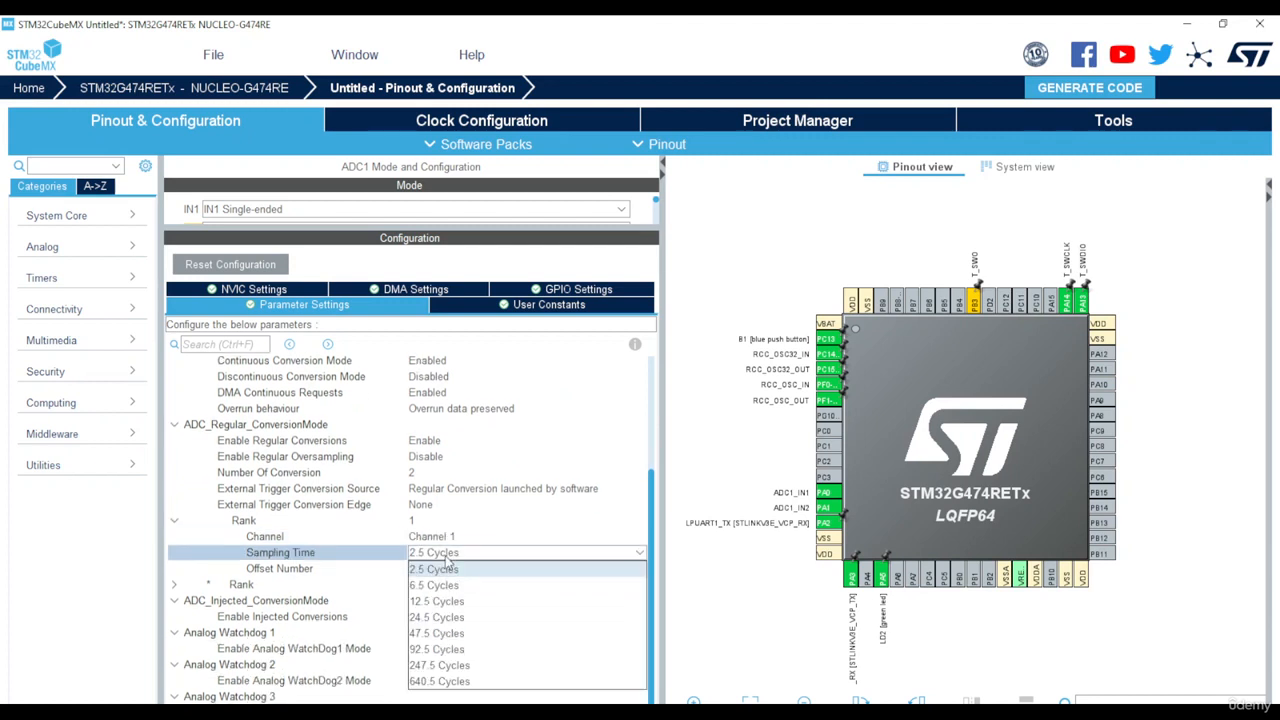
click(441, 681)
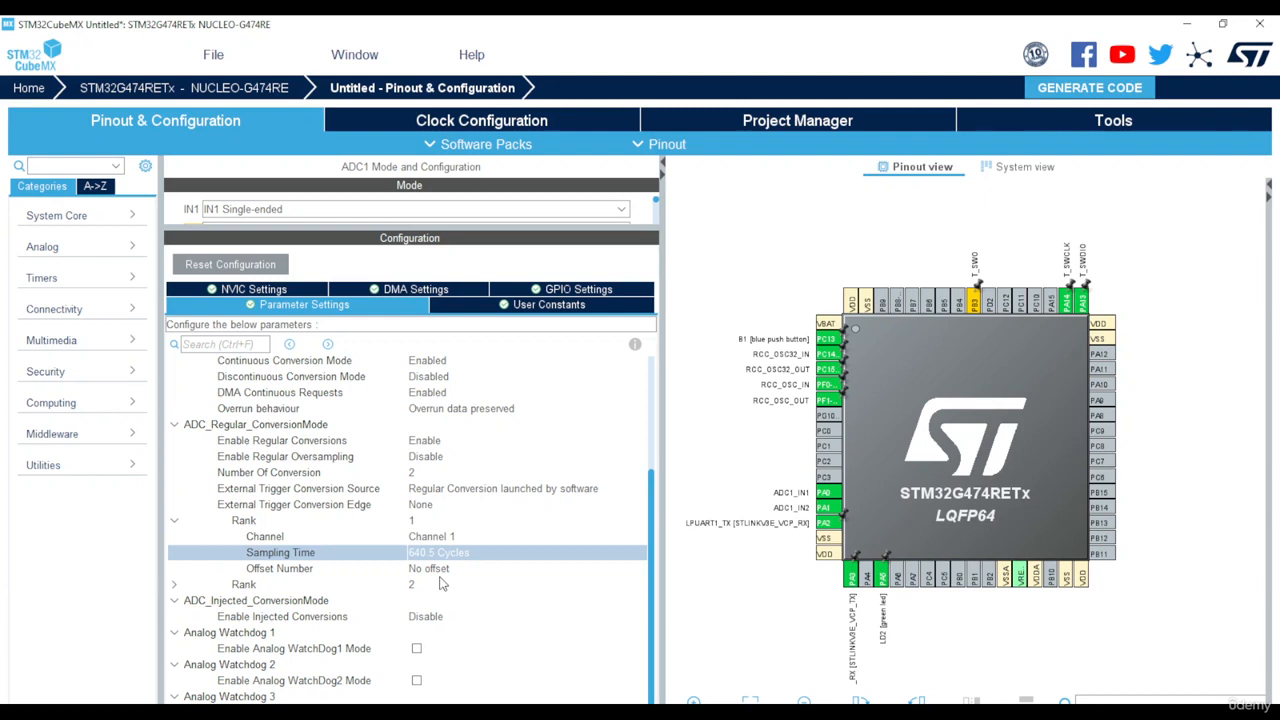
click(175, 521)
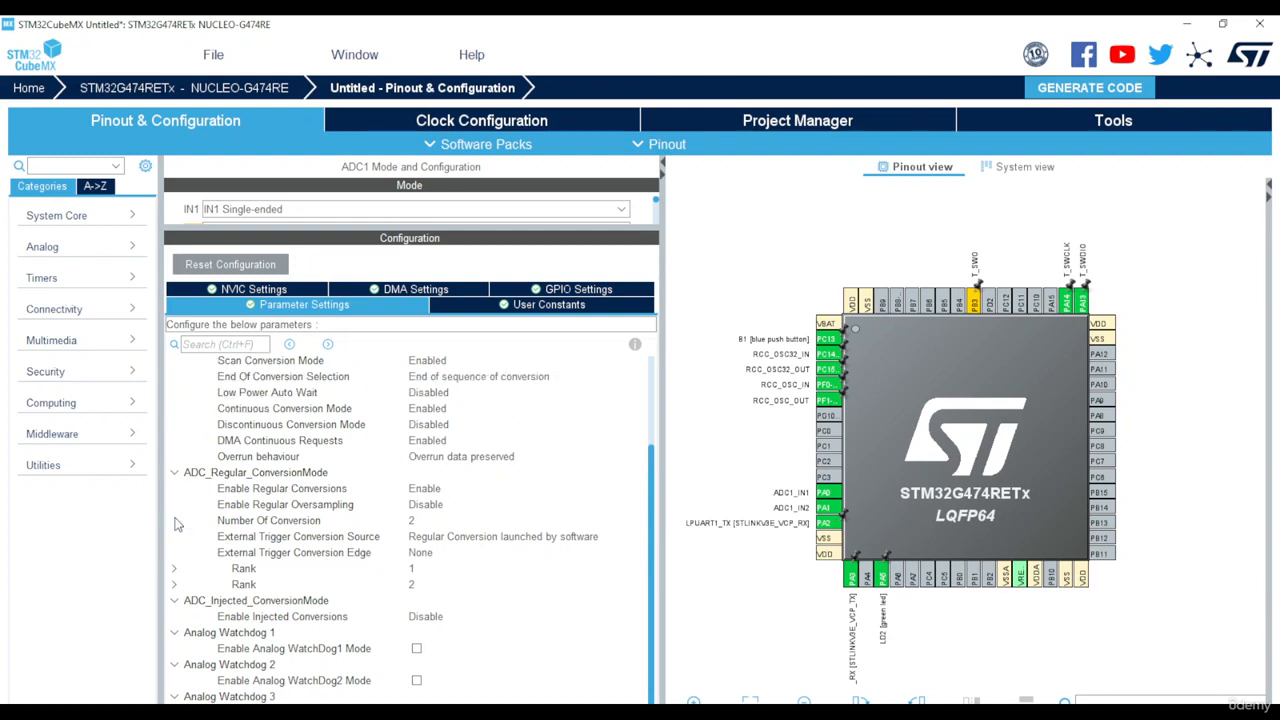
Step: Assign Channel 2 to Rank 2 of the regular conversions with a sampling time of 640.5 Cycles
click(174, 585)
click(450, 556)
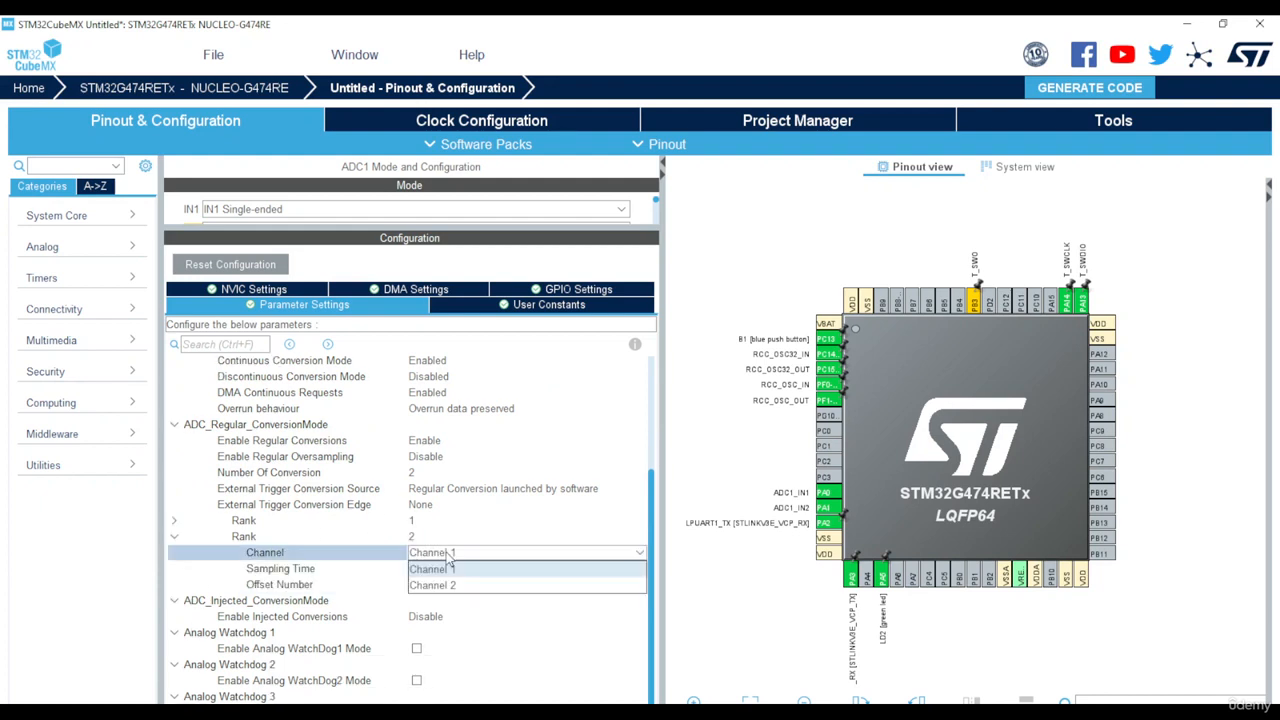
click(458, 585)
click(445, 568)
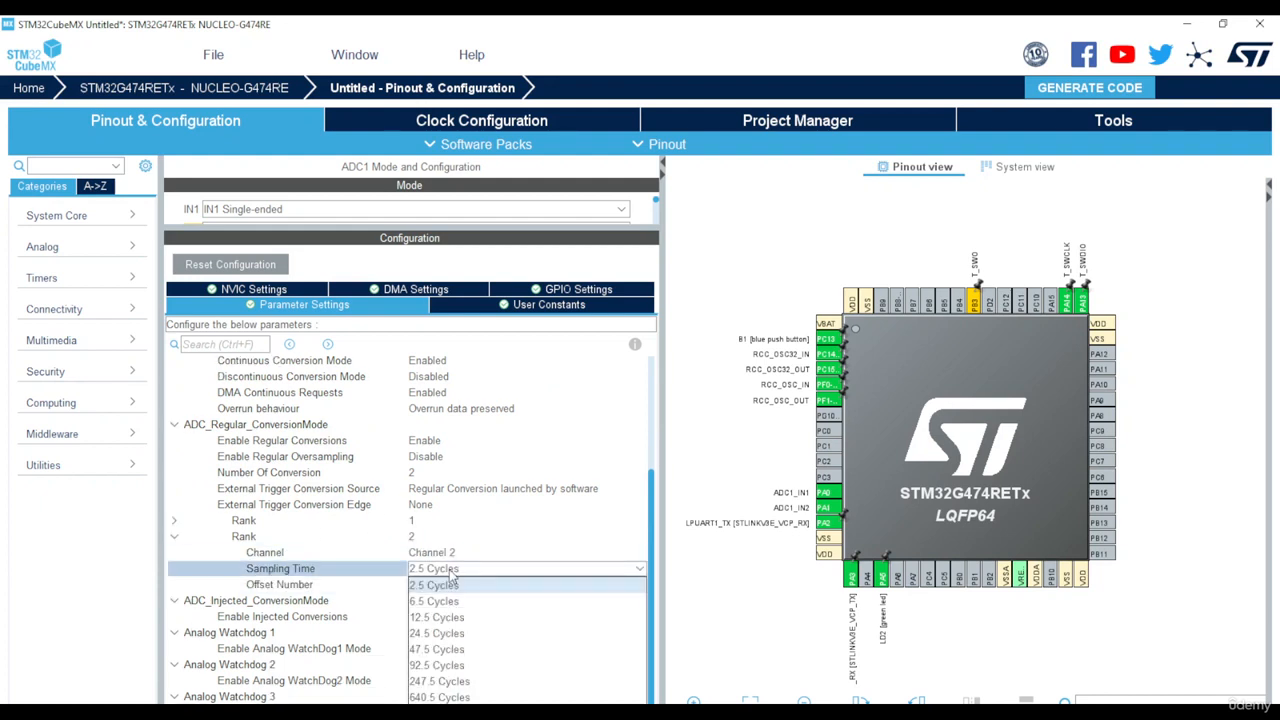
click(465, 697)
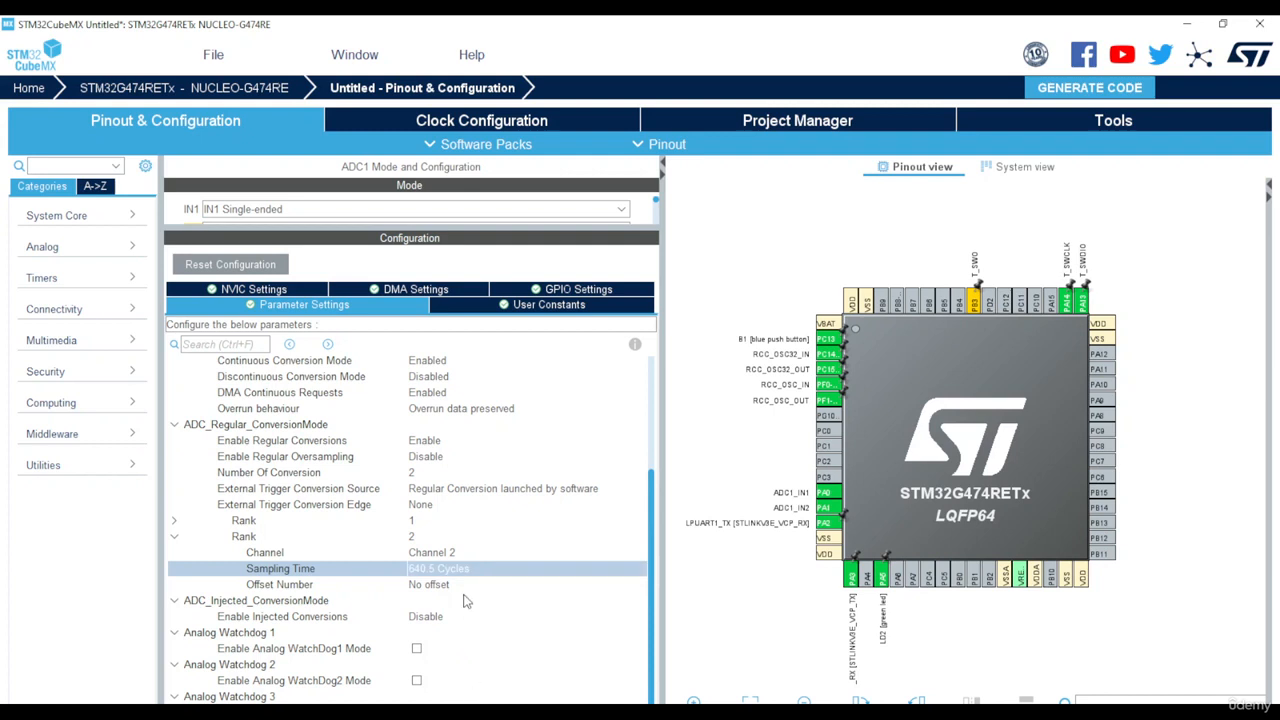
click(173, 536)
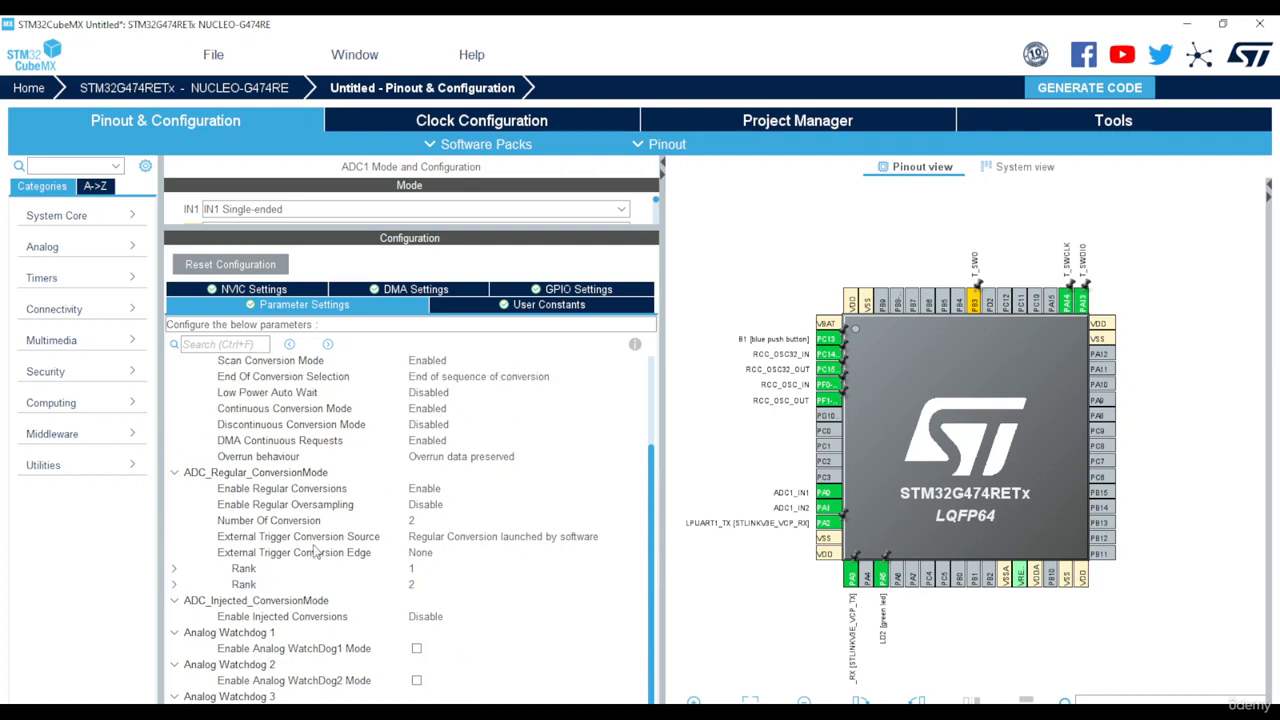
Step: Examine the options available for ADC1's Scan Conversion Mode and Low Power Auto Wait
scroll(432, 638, up, 3)
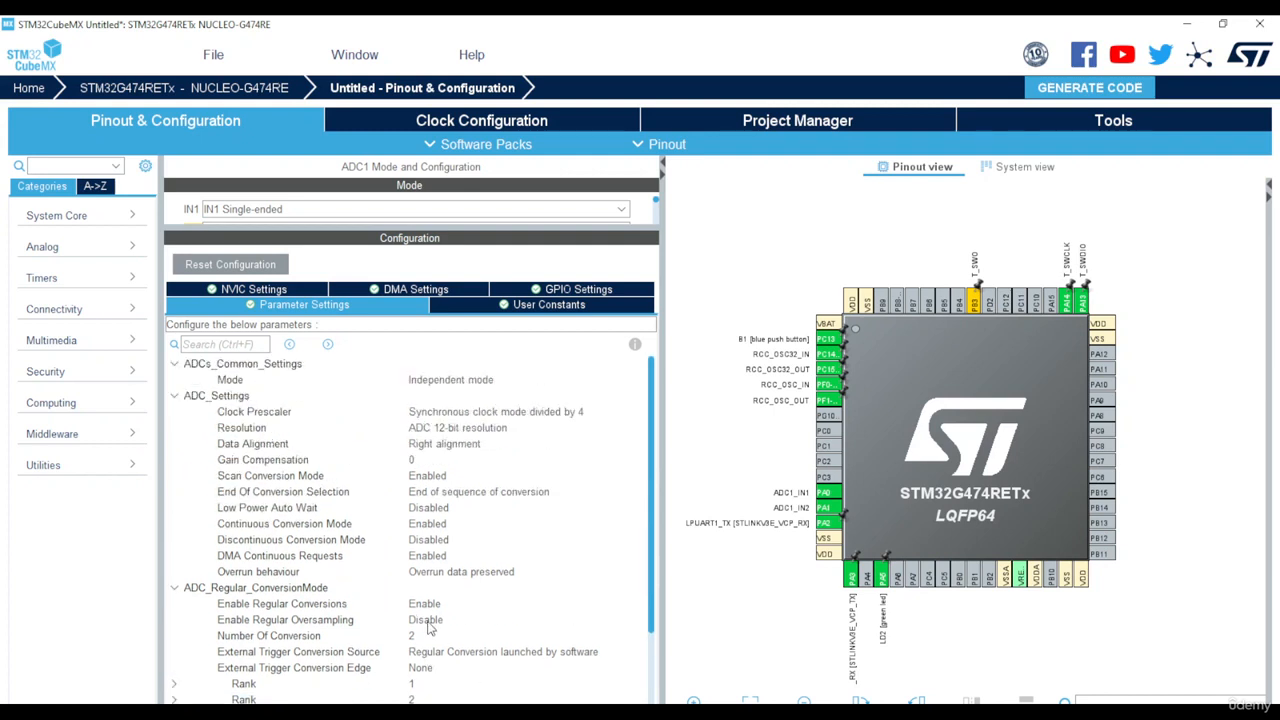
click(436, 477)
click(436, 491)
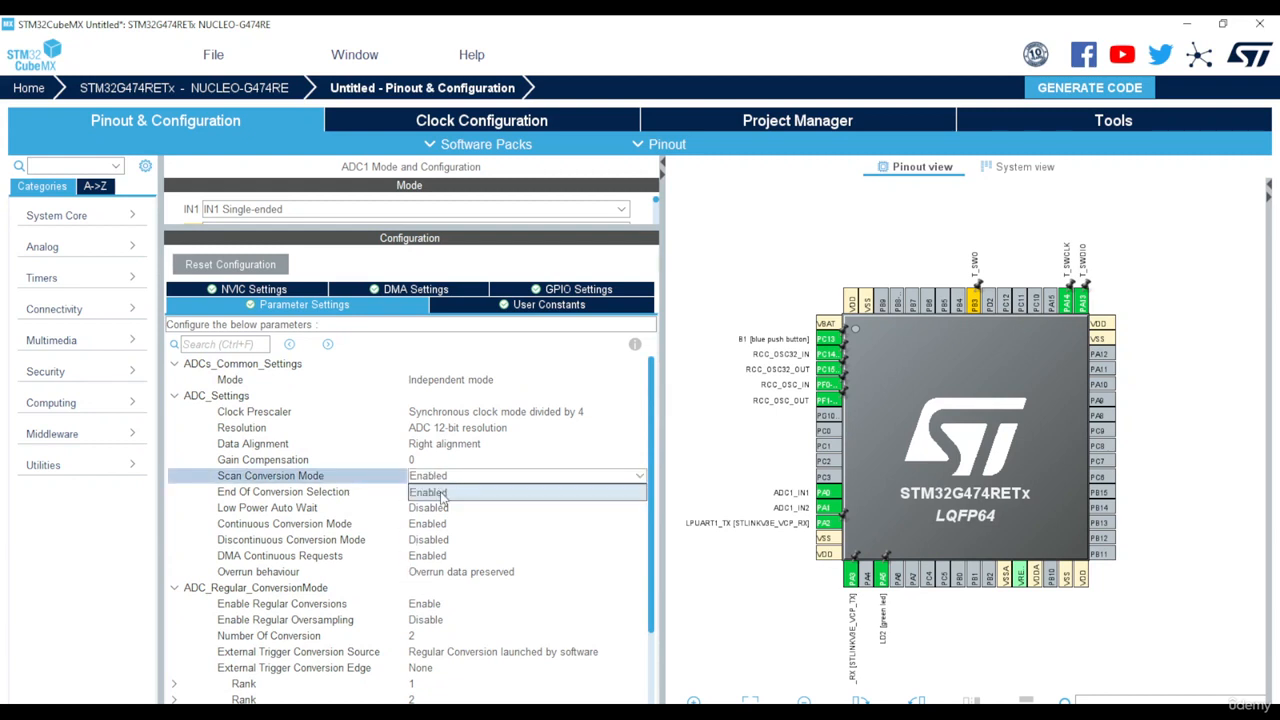
click(443, 508)
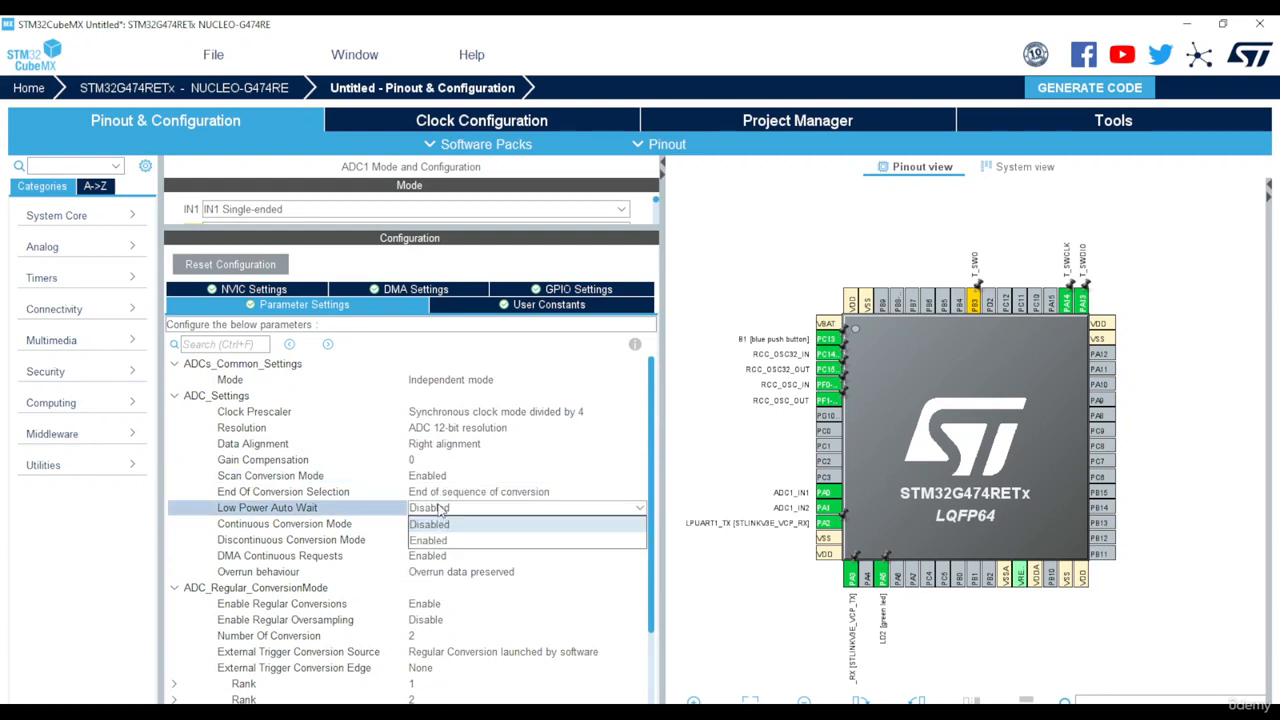
click(441, 512)
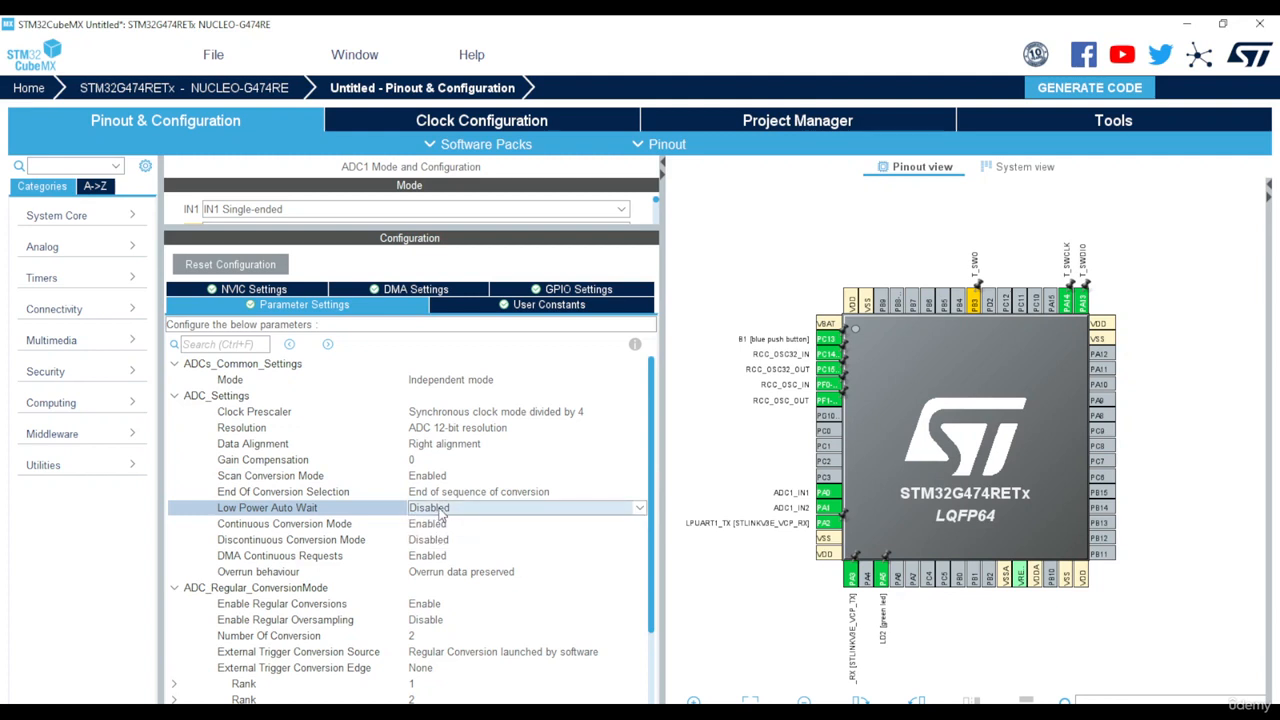
click(437, 478)
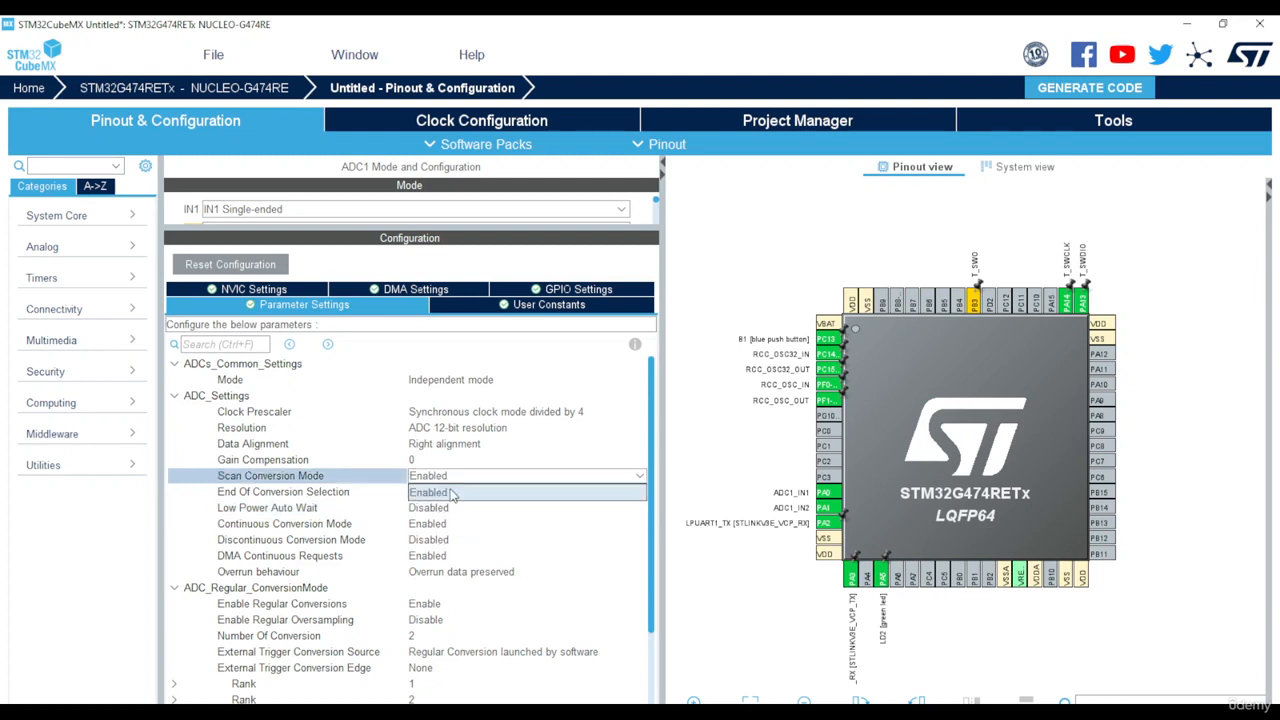
click(451, 494)
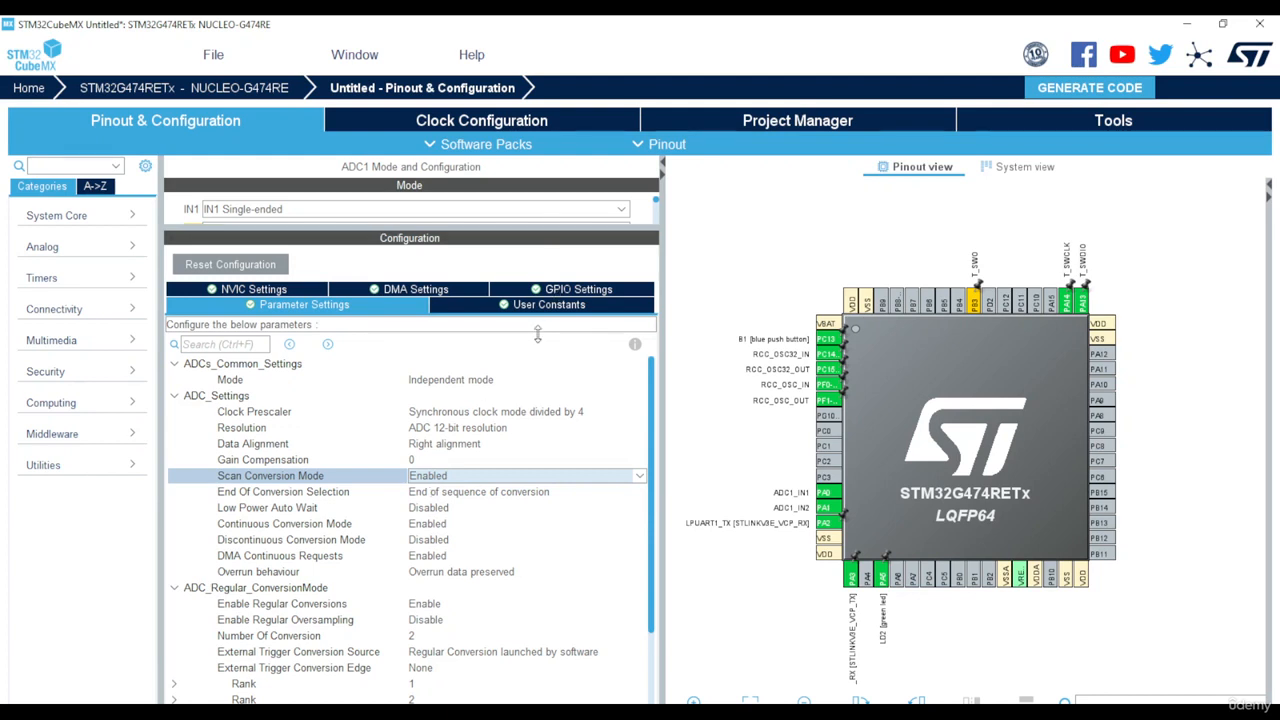
Step: Enlarge ADC1's mode area and check the single-ended input selections of IN1 and IN2
drag(554, 228, 522, 432)
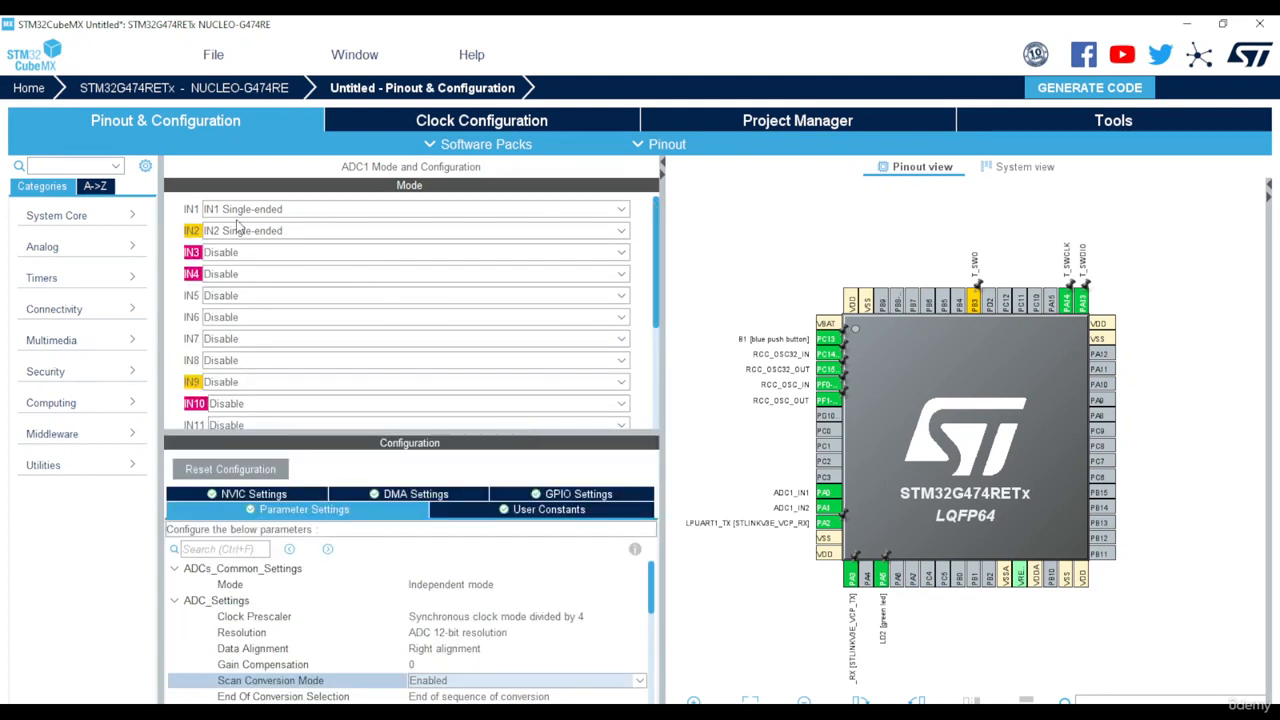
click(355, 210)
click(350, 210)
click(345, 210)
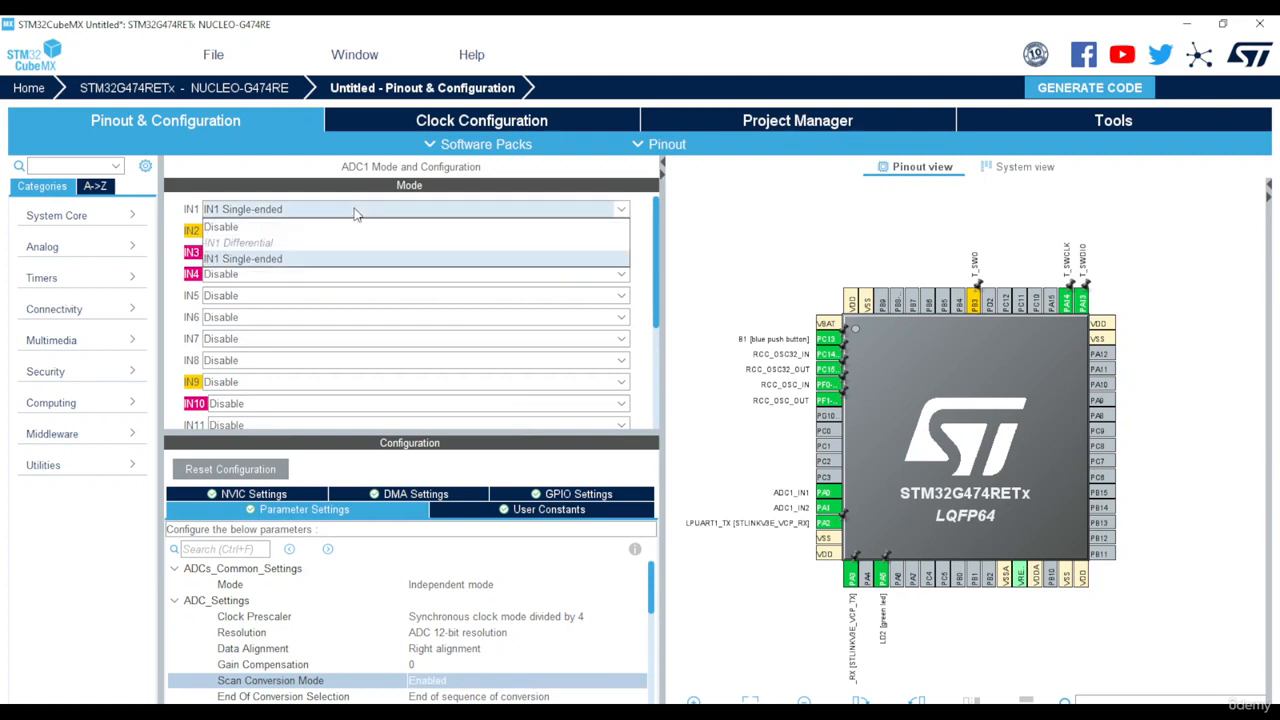
click(337, 261)
click(322, 232)
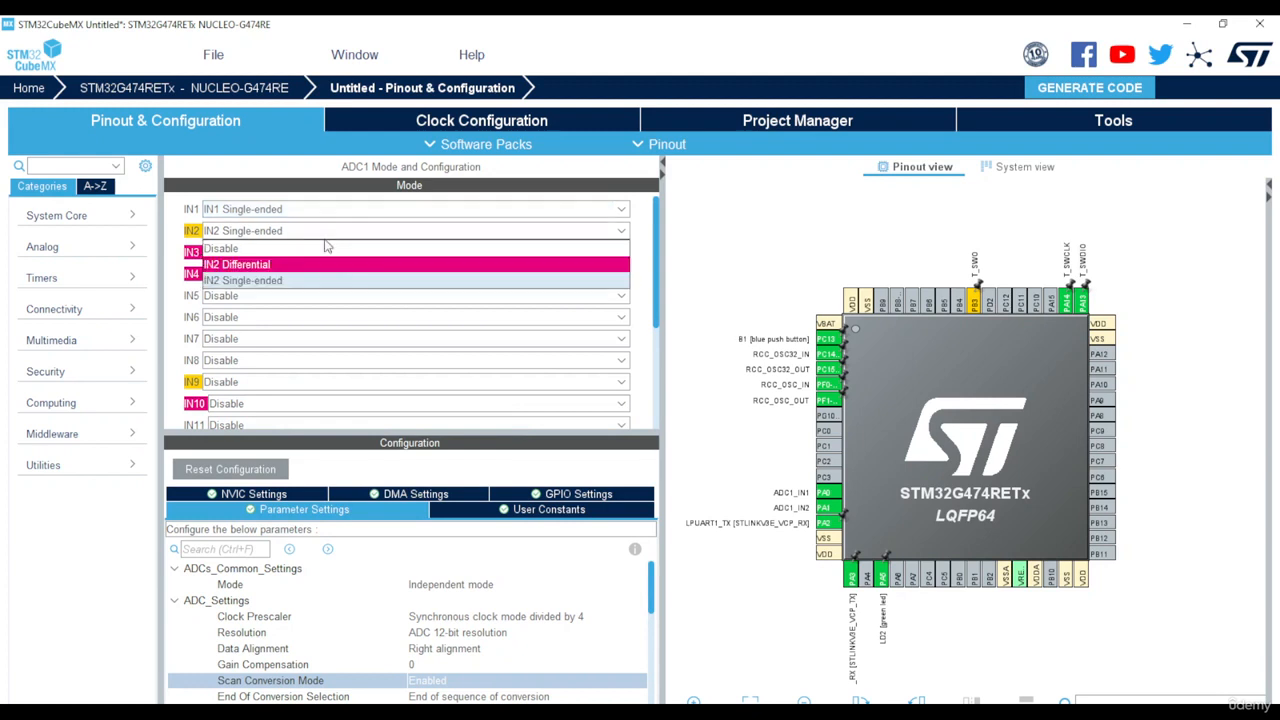
click(312, 281)
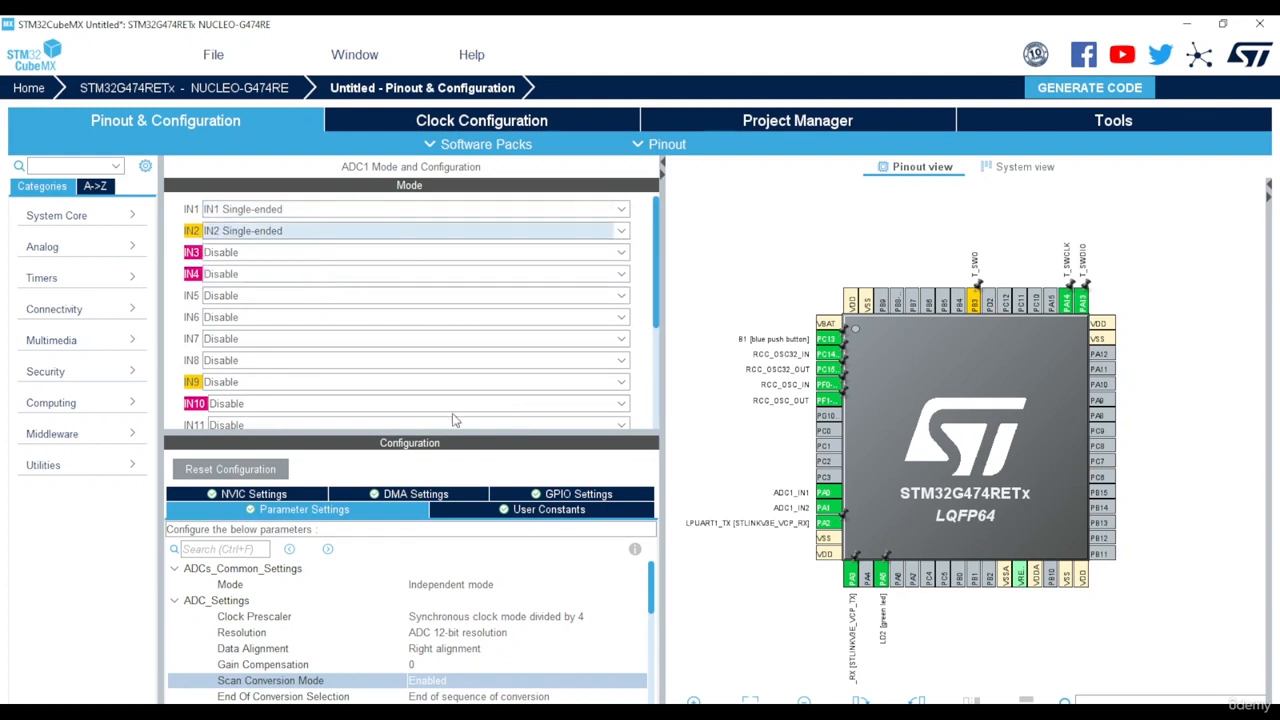
Step: Enlarge ADC1's parameter area again and review its Resolution, Scan Conversion Mode and End Of Conversion Selection
drag(460, 435, 457, 250)
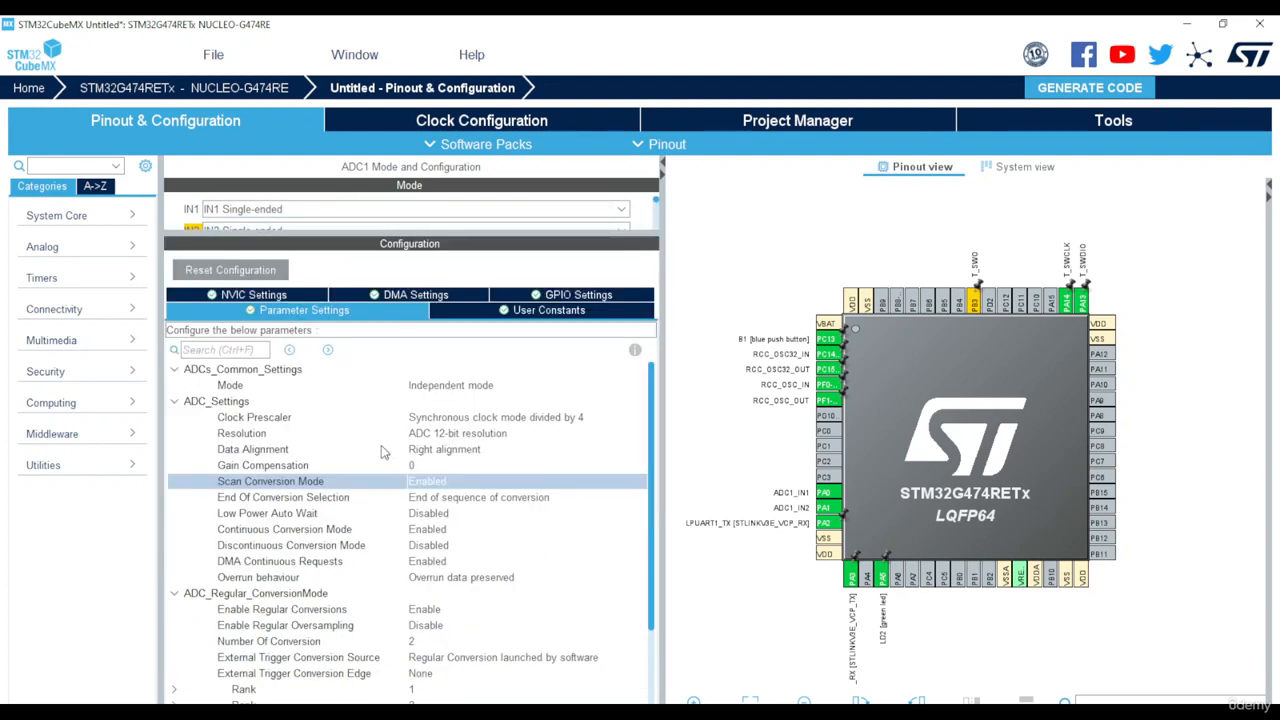
click(460, 437)
click(460, 437)
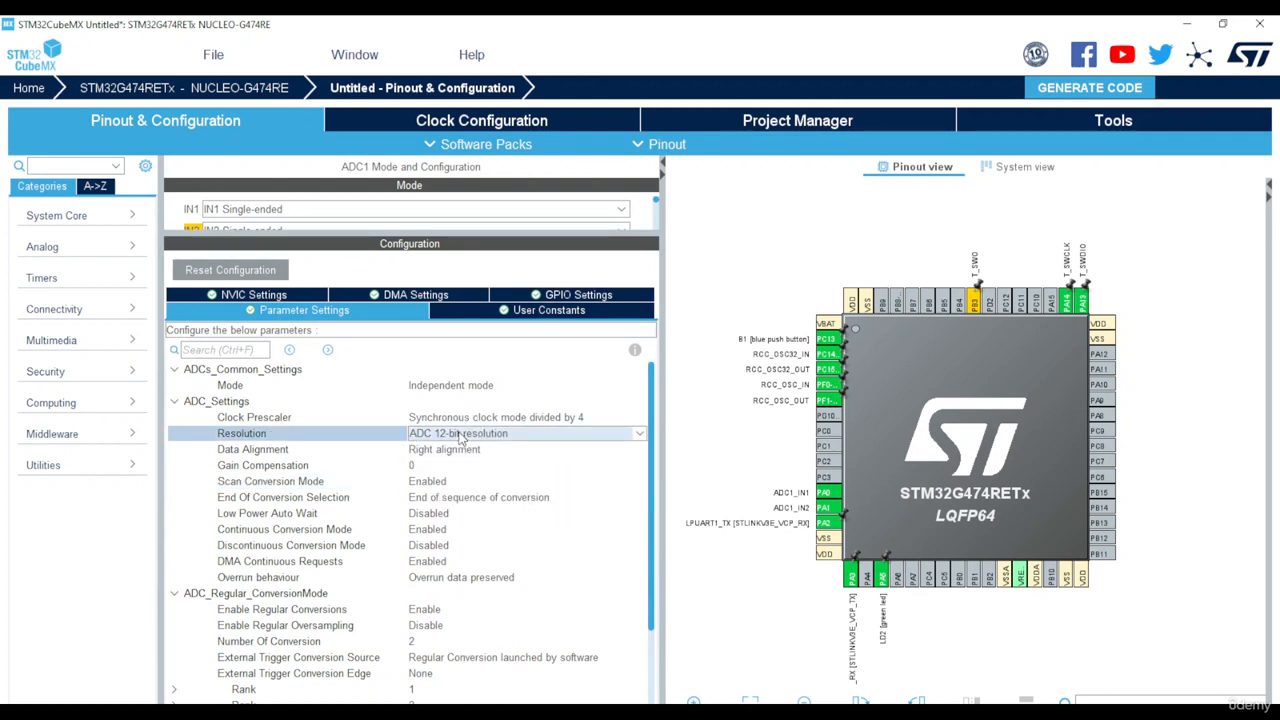
click(443, 482)
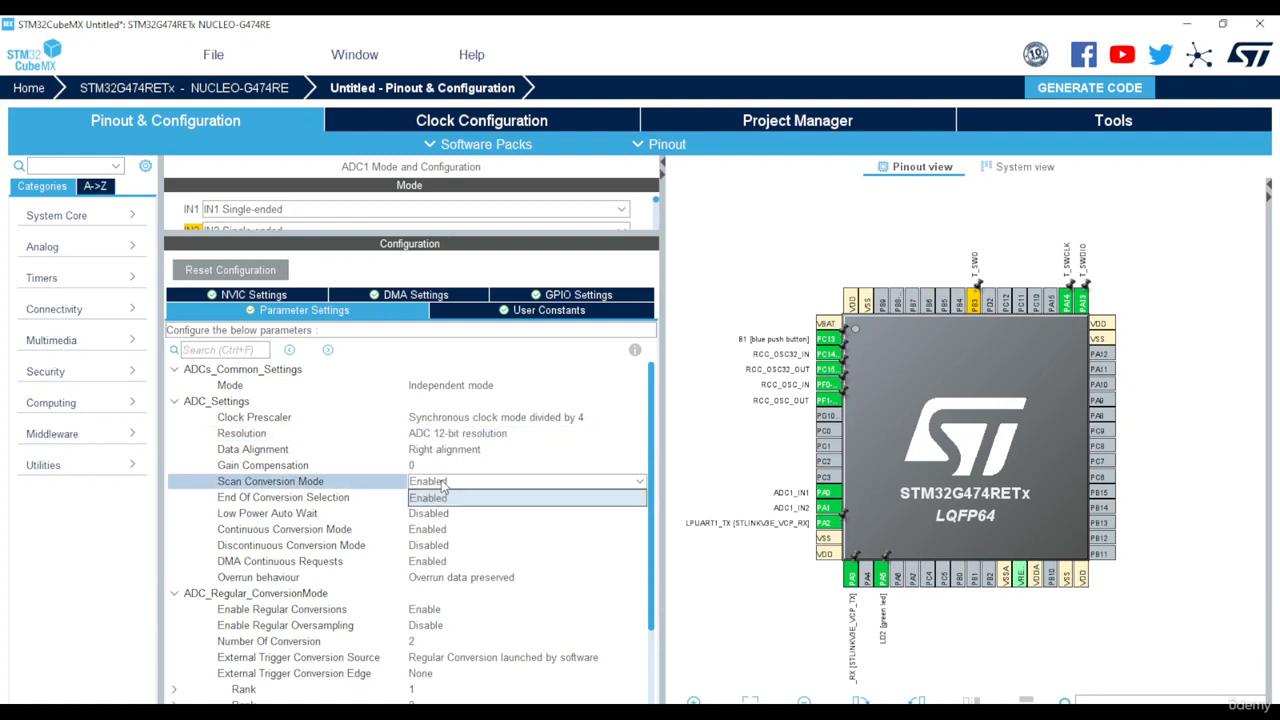
click(443, 483)
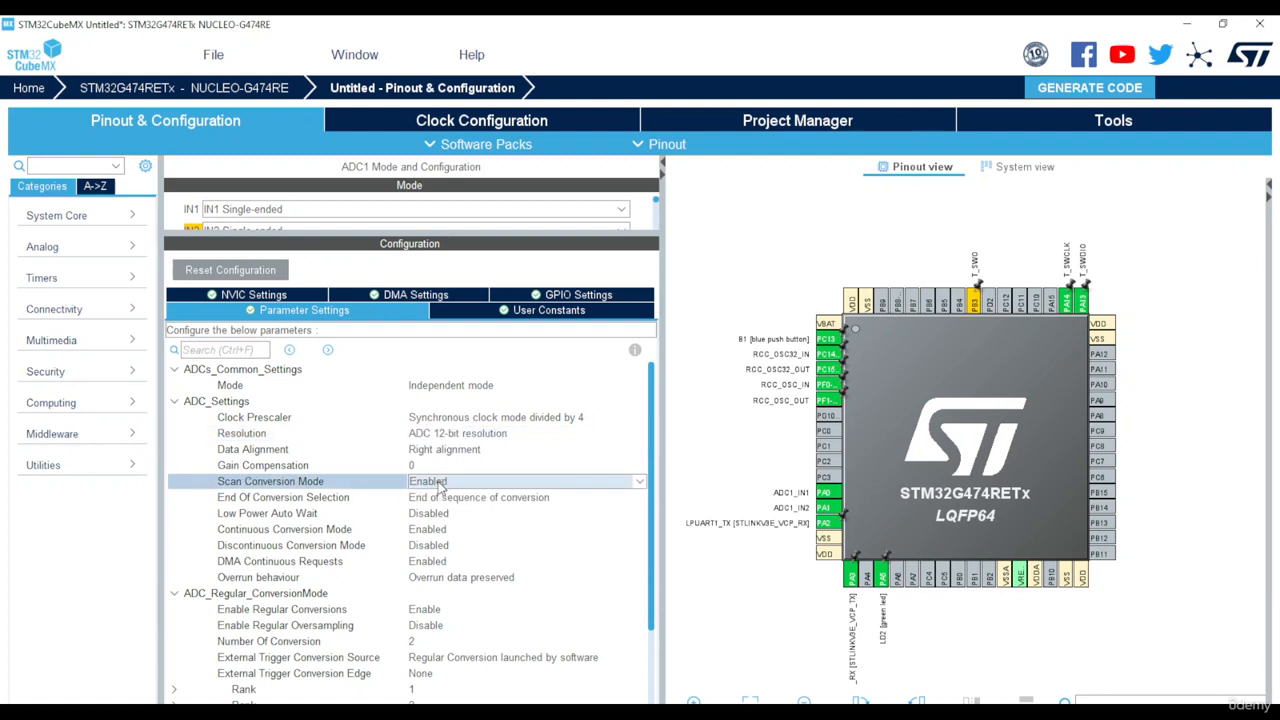
click(441, 486)
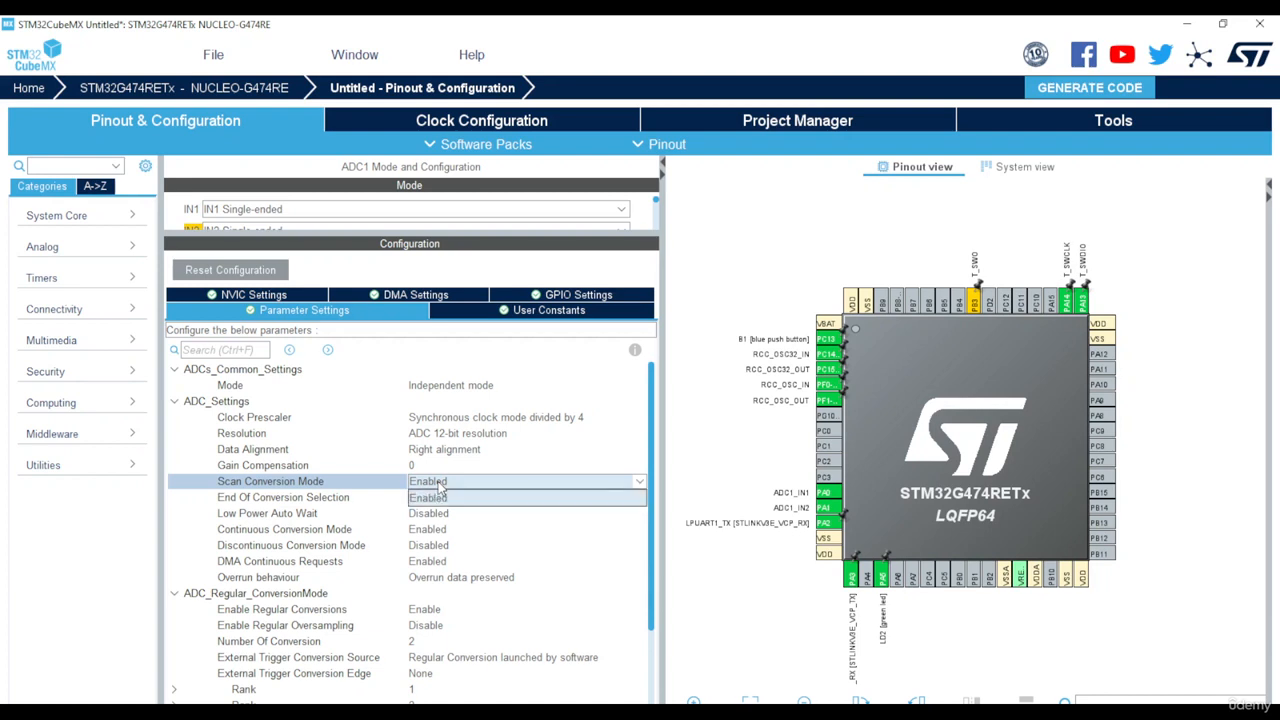
click(438, 483)
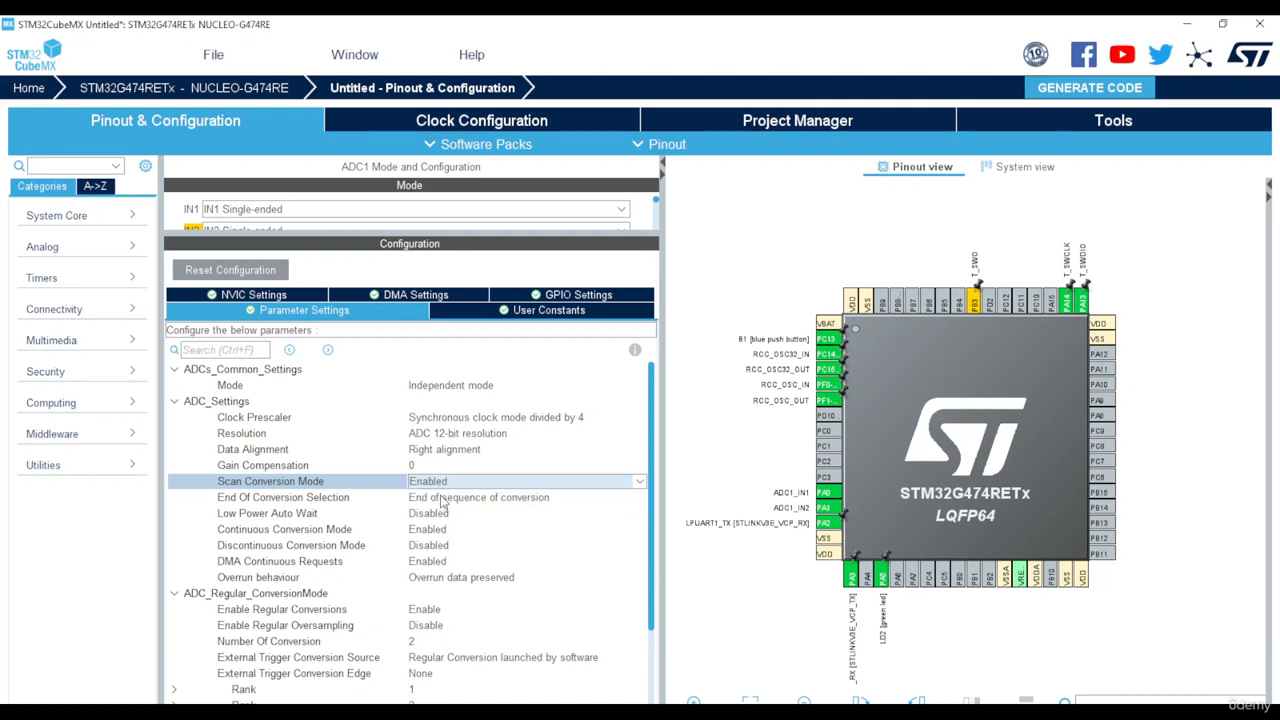
click(450, 500)
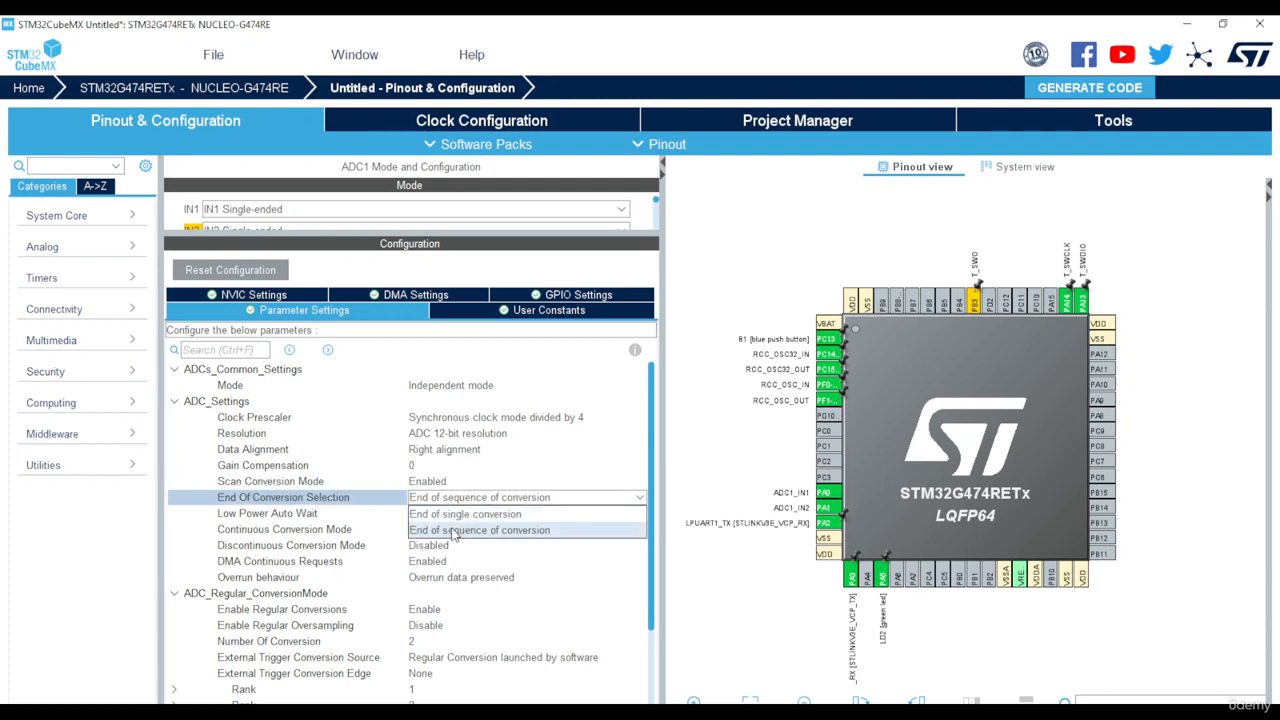
click(452, 532)
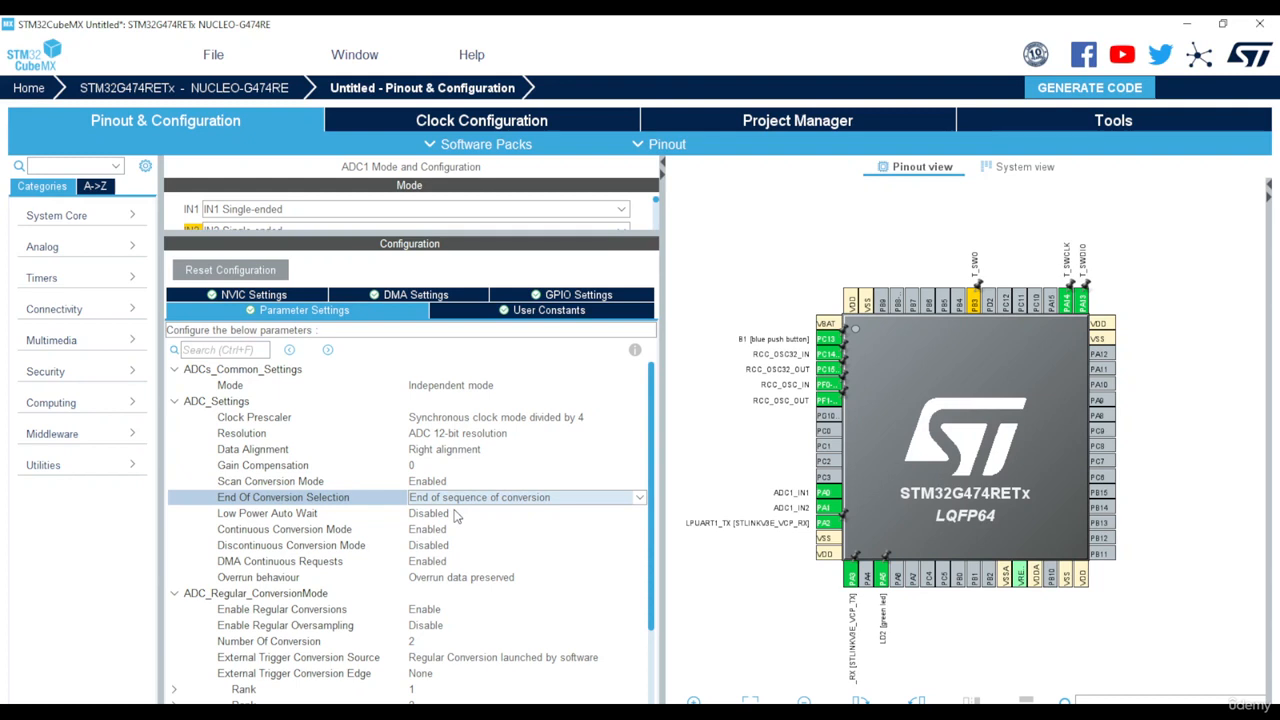
Step: Check the options of ADC1's Continuous Conversion Mode and DMA Continuous Requests without changing them
click(441, 533)
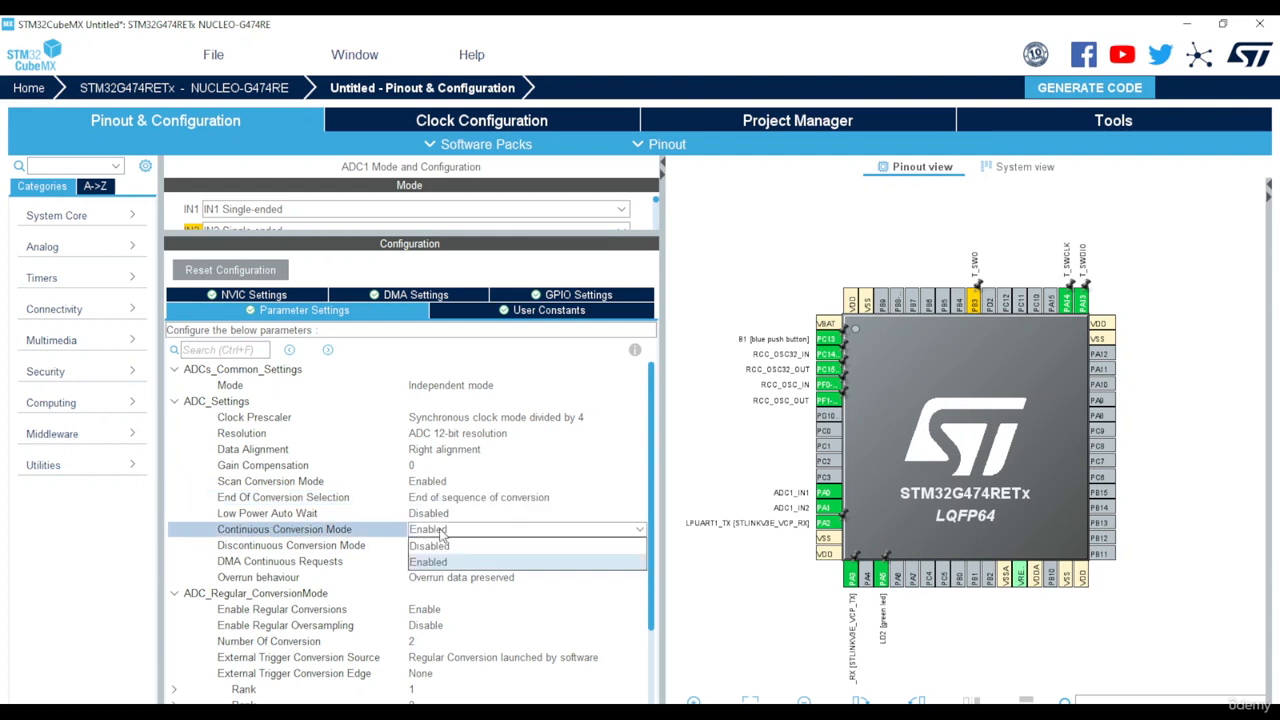
click(441, 533)
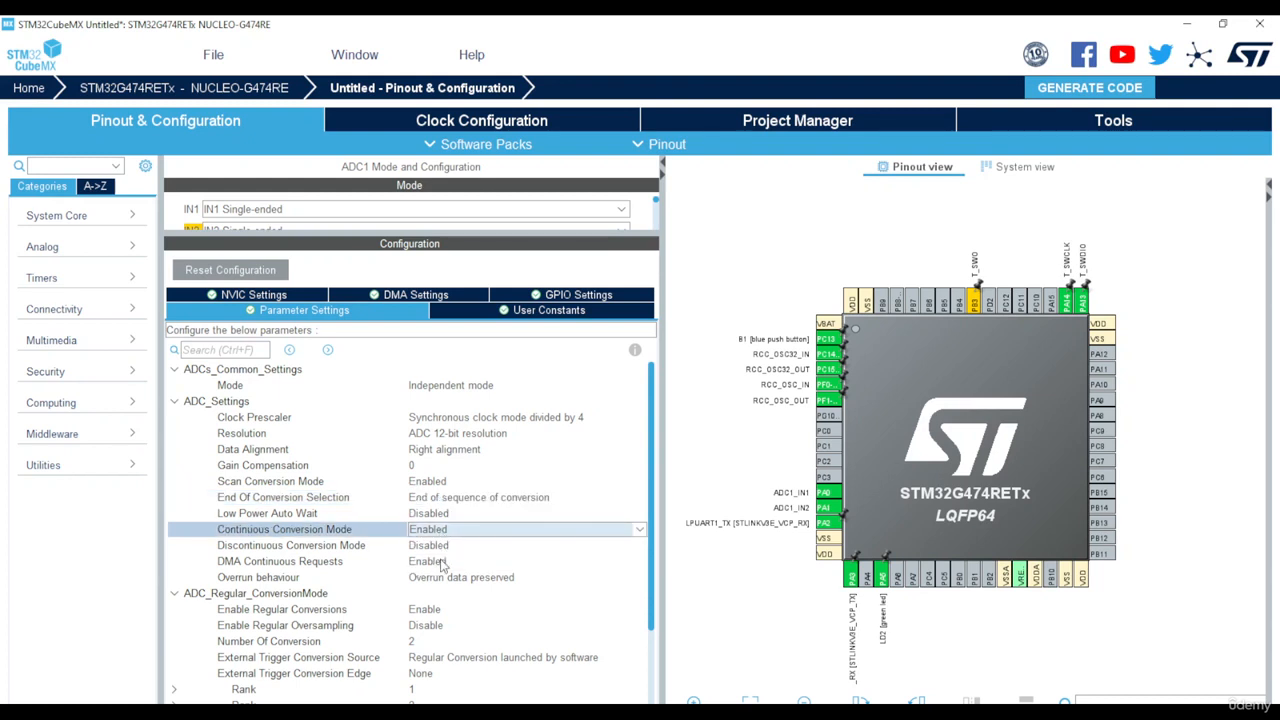
click(443, 564)
click(443, 565)
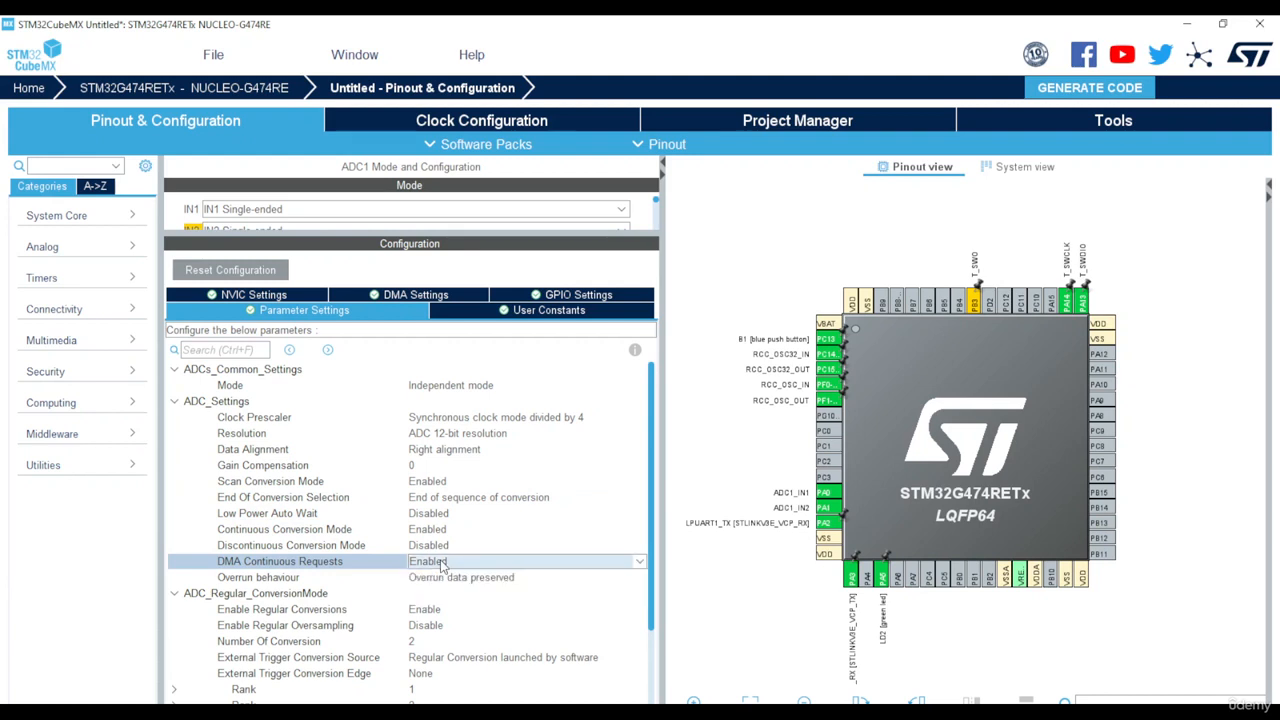
Step: Review ADC1's Enable Regular Conversions setting and the options offered for External Trigger Conversion Source
scroll(480, 558, down, 2)
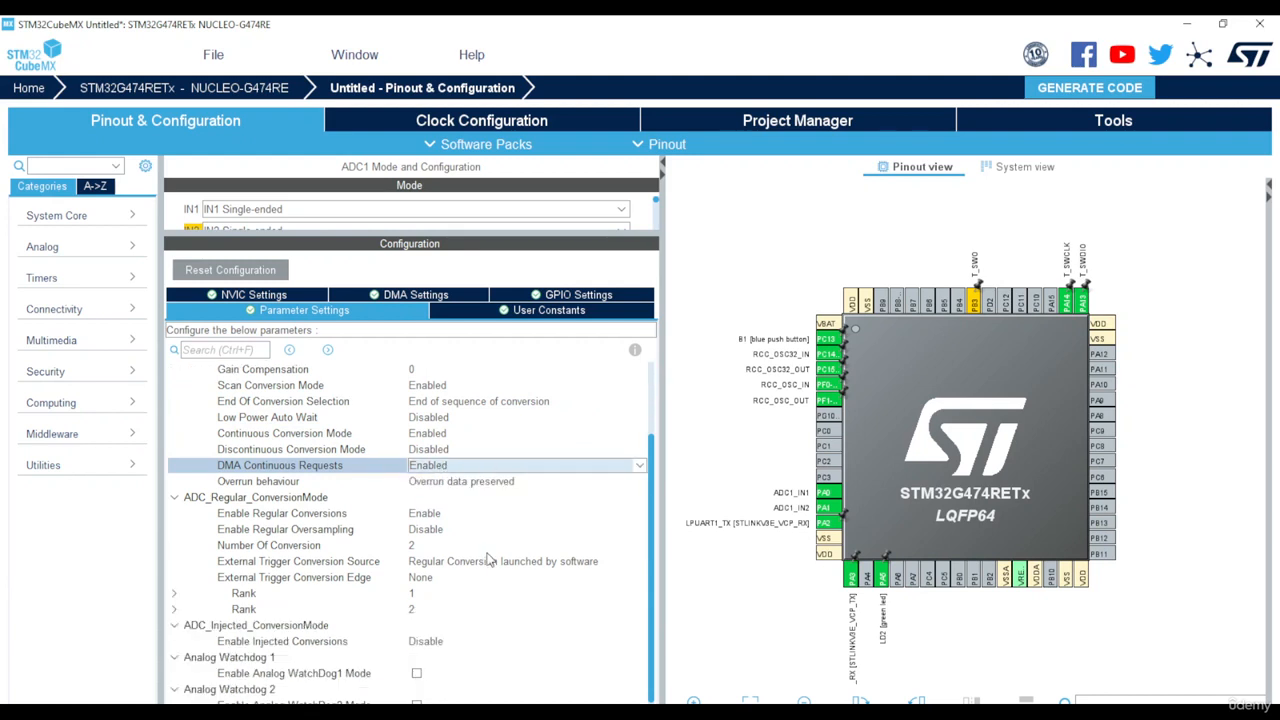
click(428, 516)
click(431, 524)
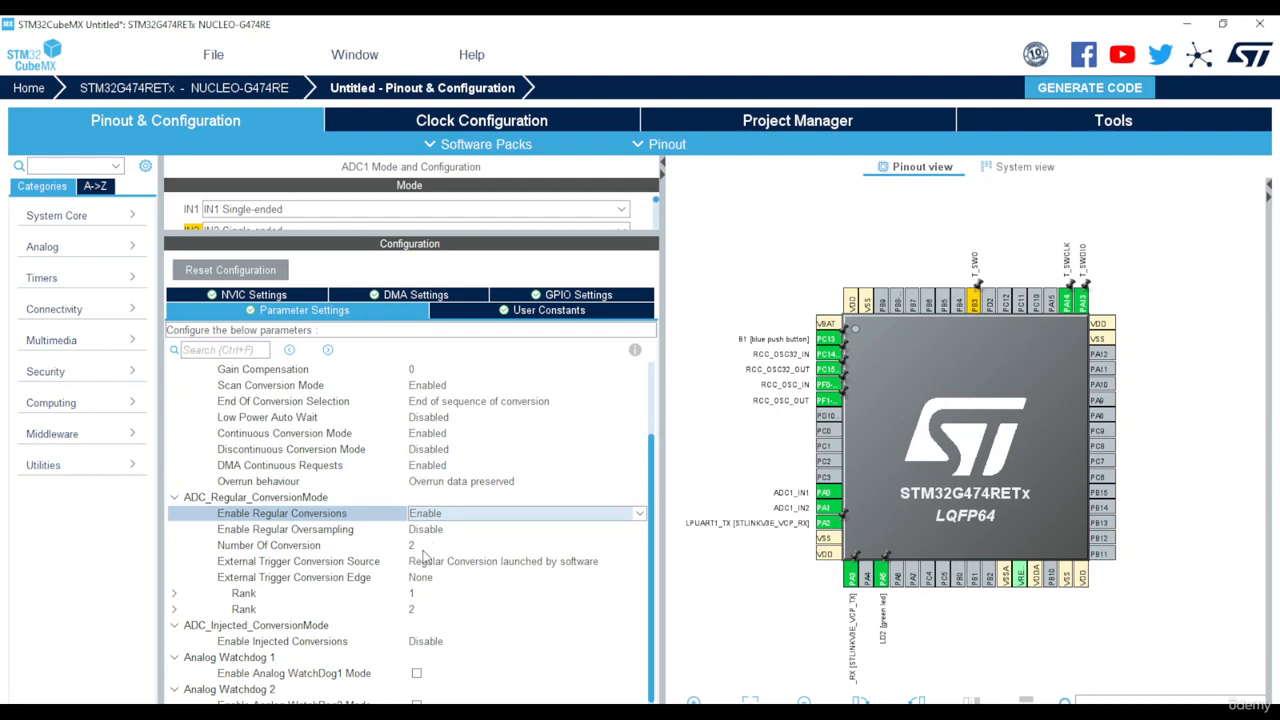
click(512, 565)
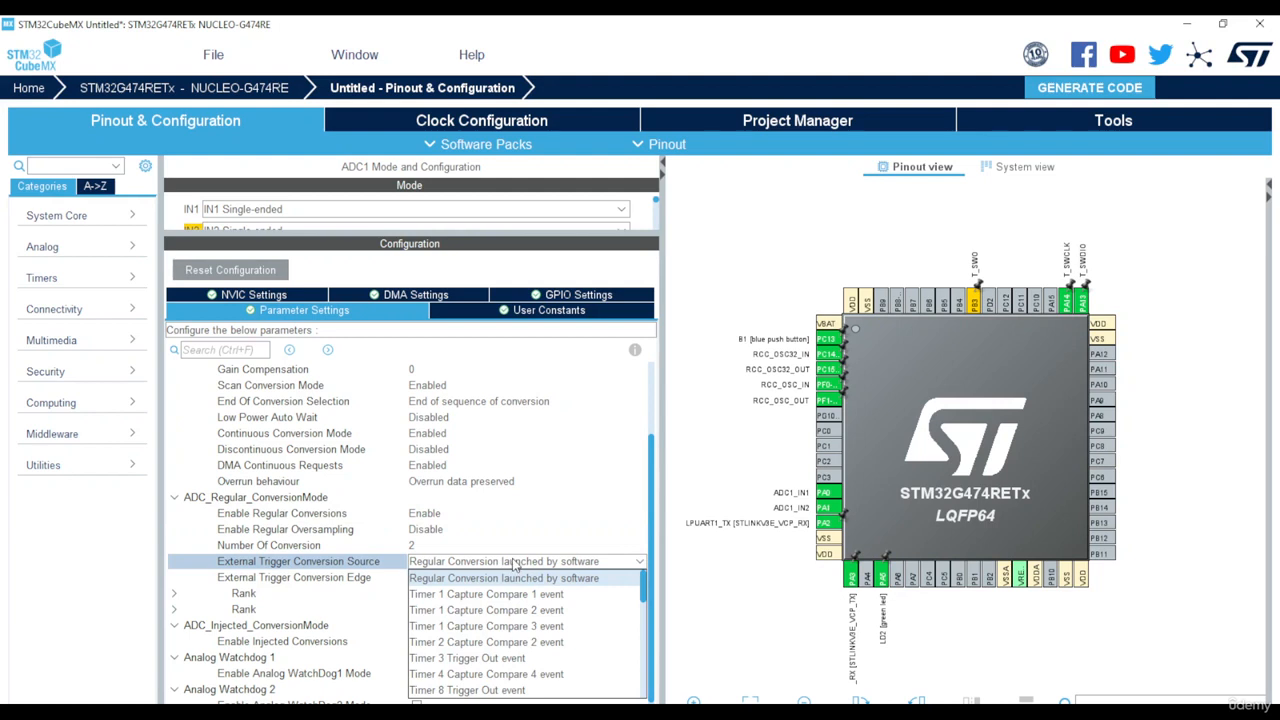
click(514, 565)
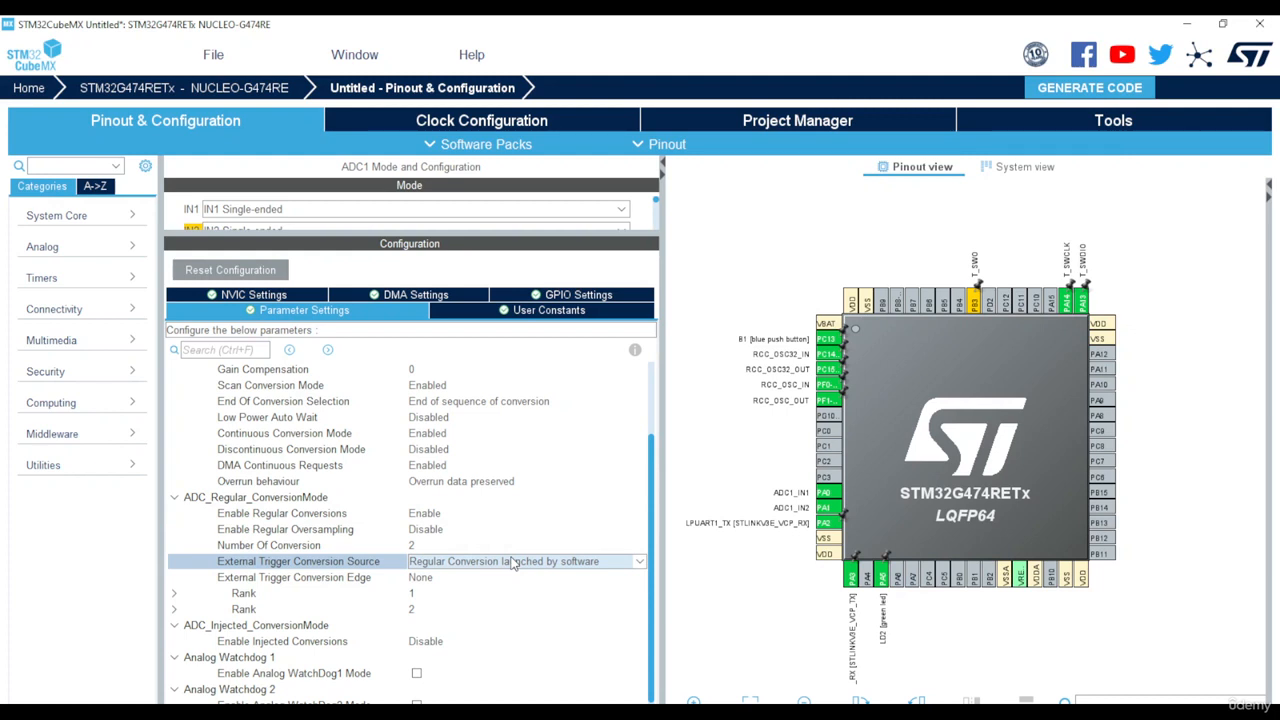
click(514, 565)
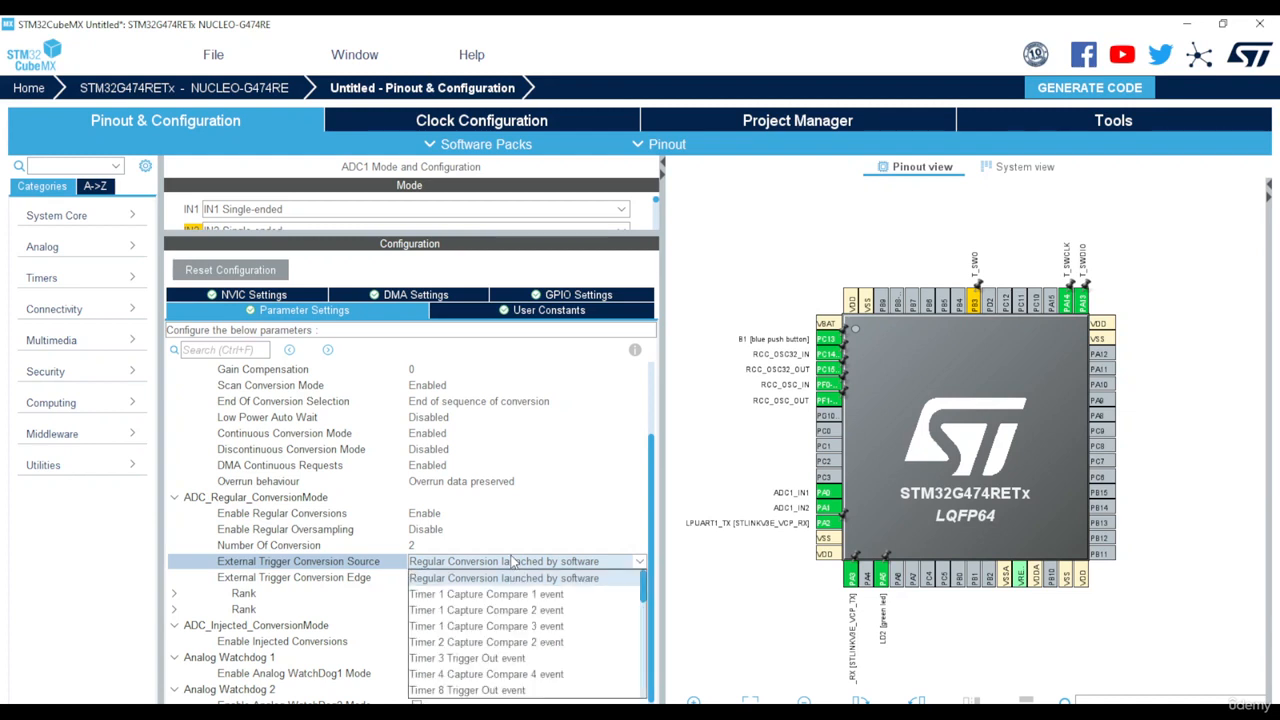
click(513, 563)
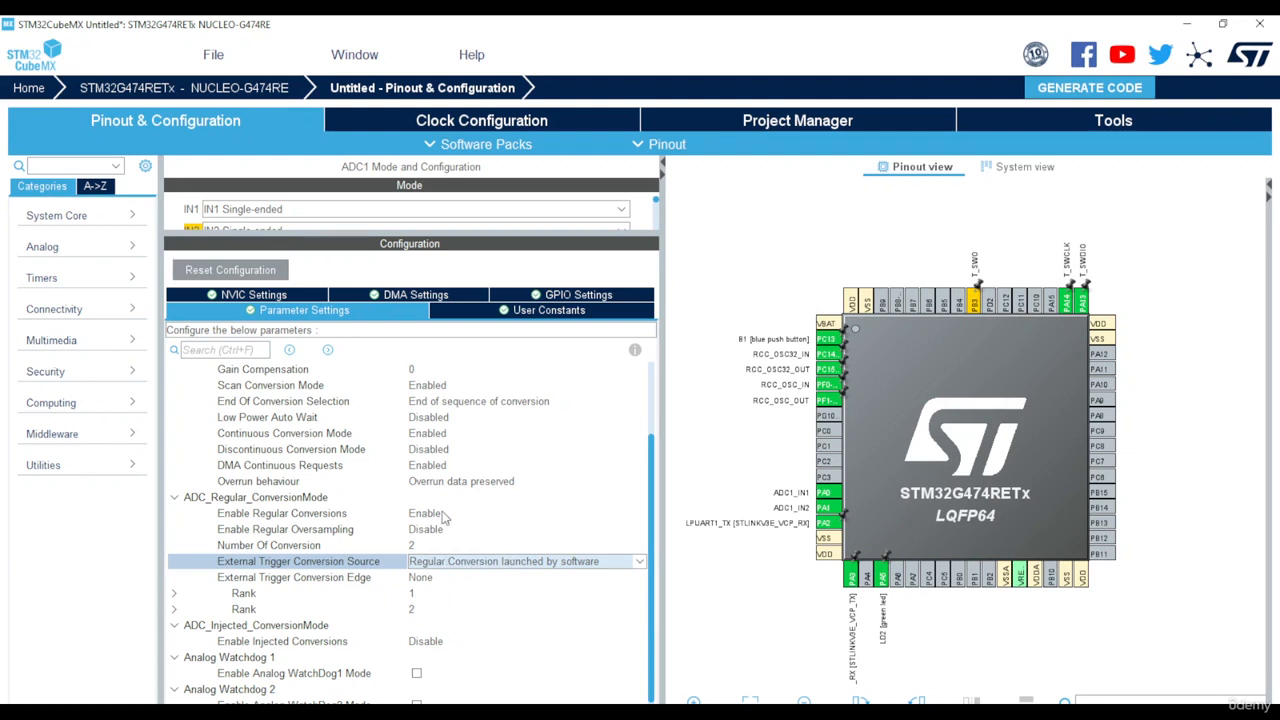
Step: Expand Rank 1 of the regular conversions and check its Channel and Sampling Time settings
scroll(448, 520, down, 1)
click(176, 570)
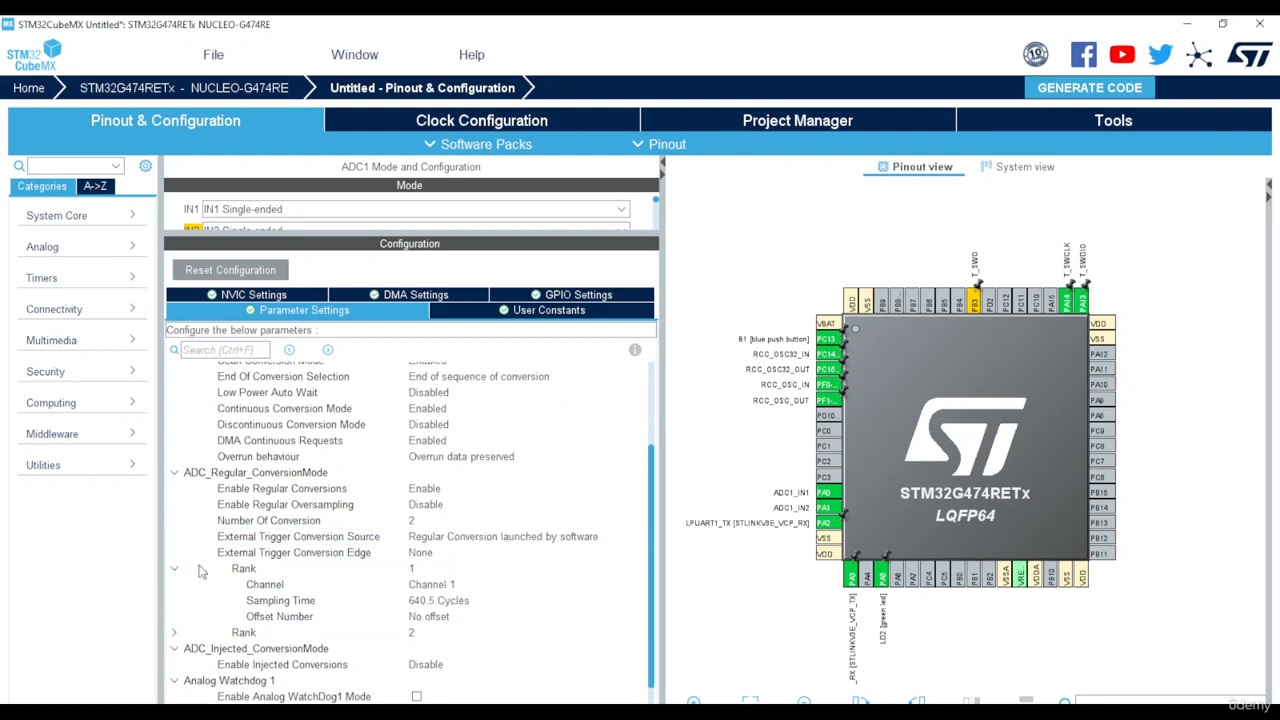
click(443, 586)
click(445, 592)
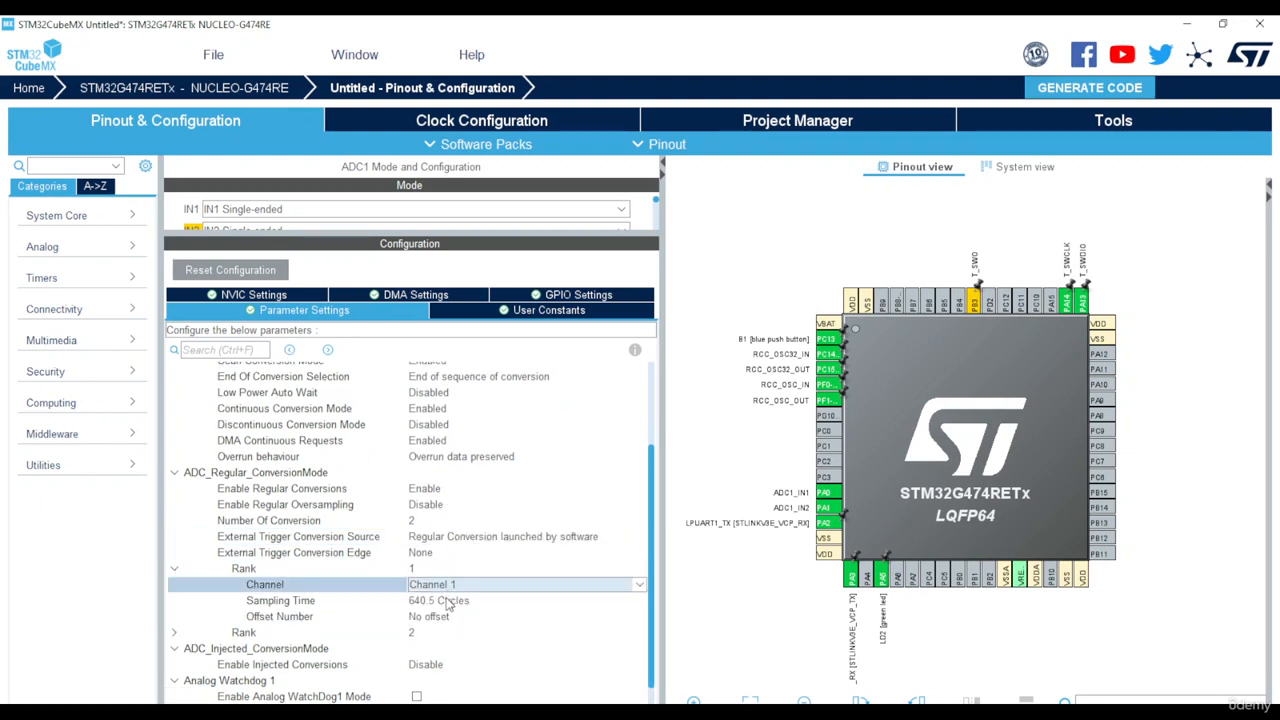
click(449, 600)
click(447, 600)
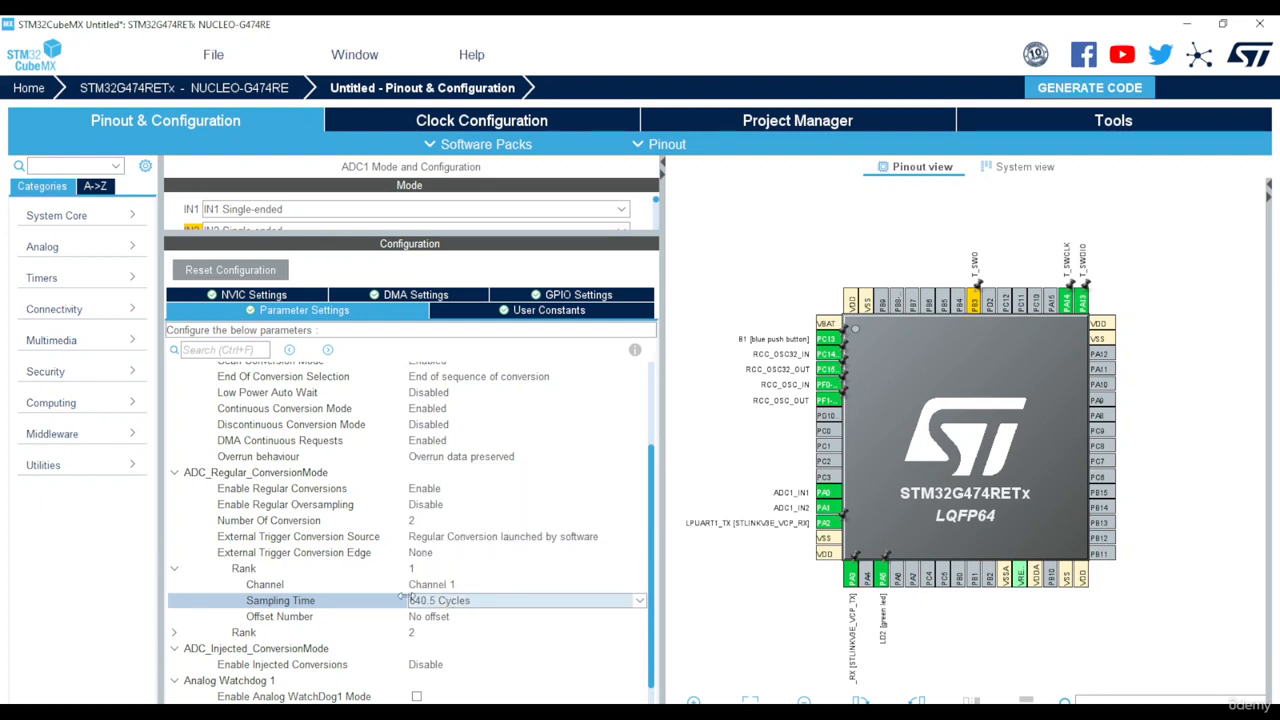
Step: Collapse Rank 1 and expand Rank 2 to check its channel and sampling time, closing it again when finished
click(181, 575)
click(176, 569)
click(175, 585)
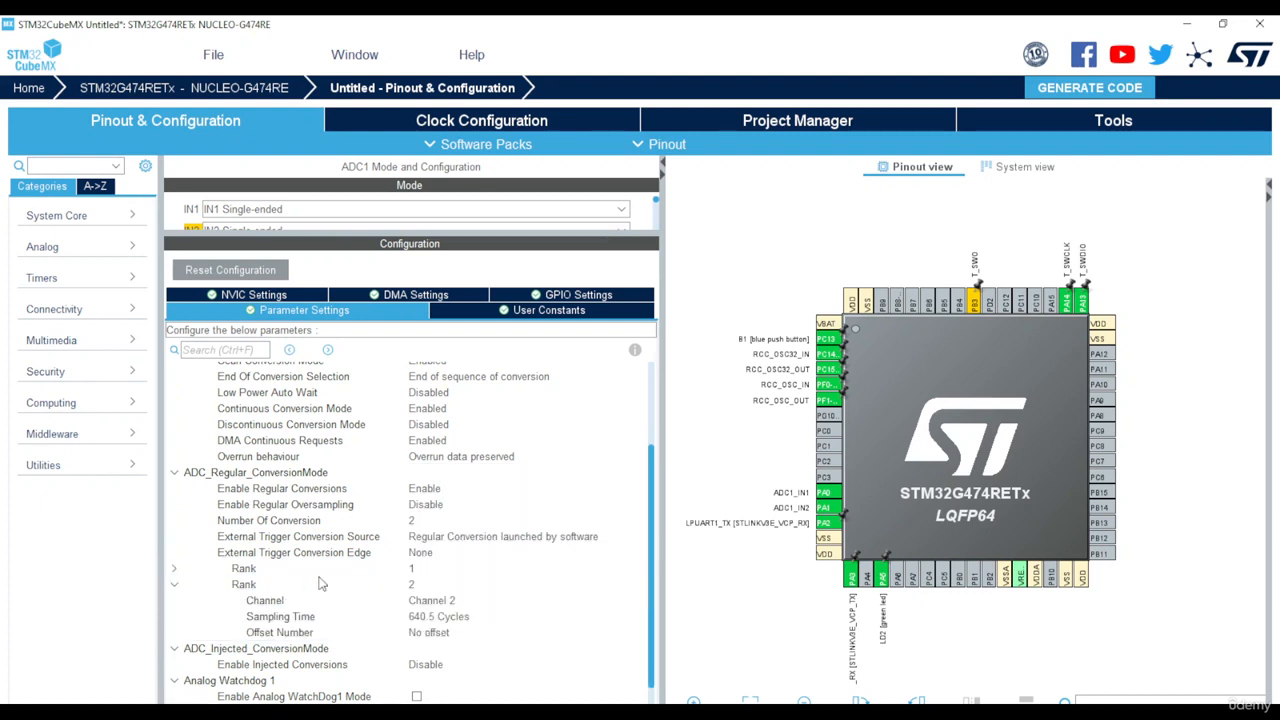
click(428, 603)
click(430, 603)
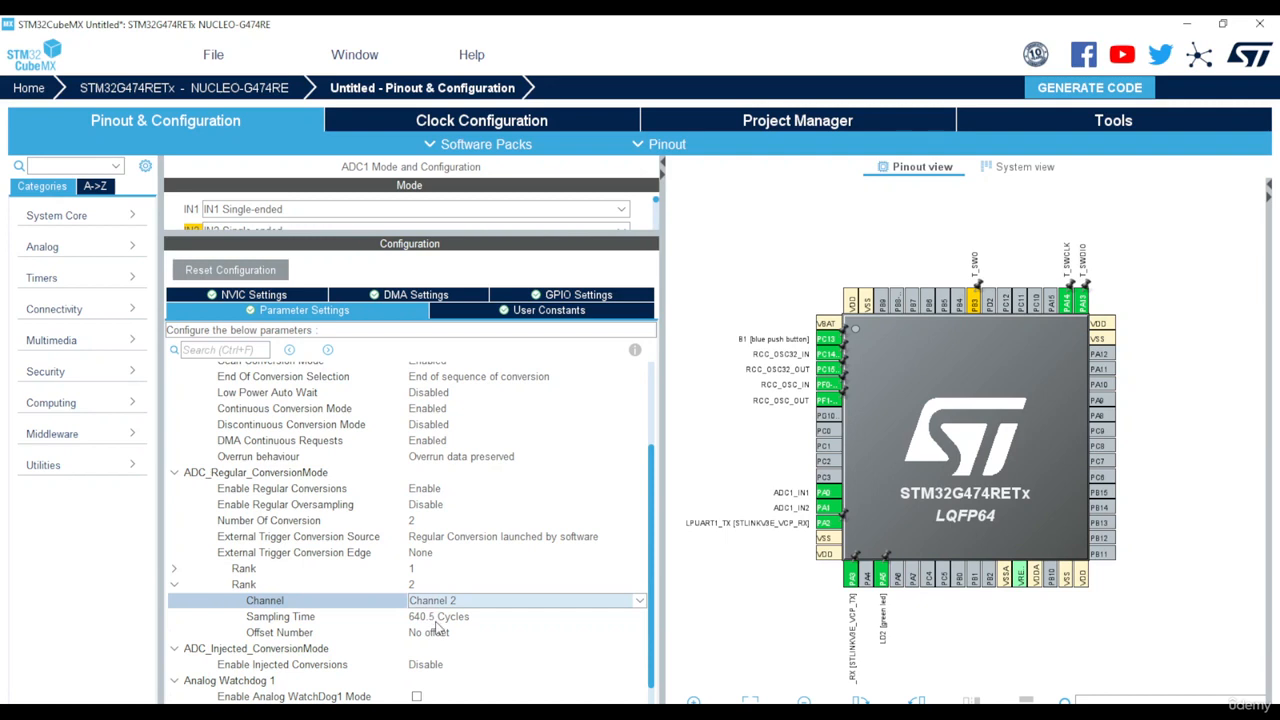
click(175, 586)
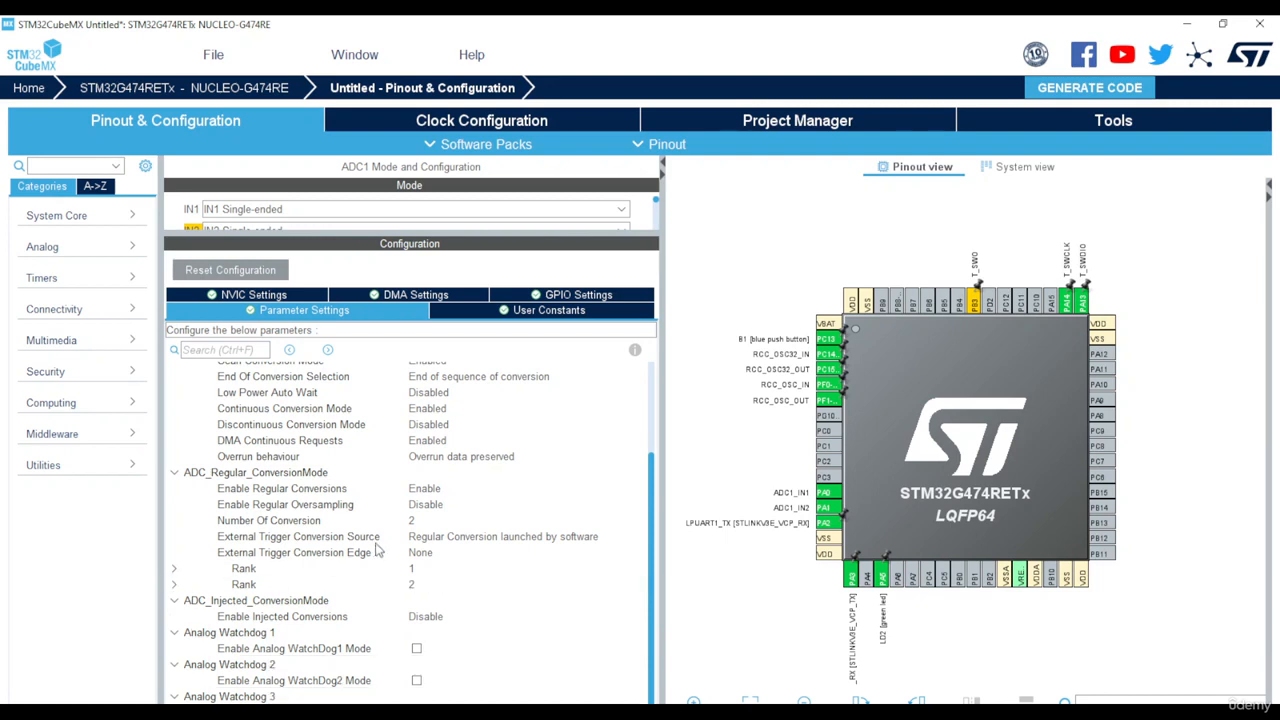
Step: Check the Enable Injected Conversions options and collapse all of ADC1's parameter groups
click(427, 617)
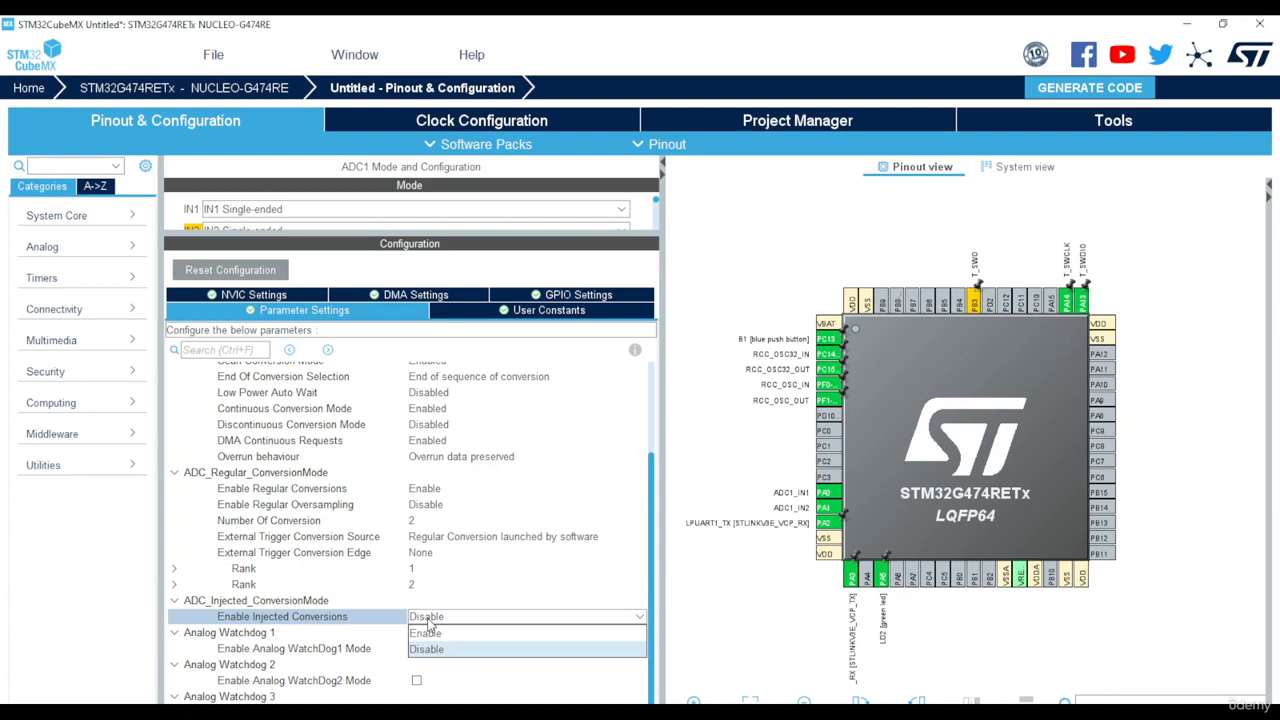
click(429, 620)
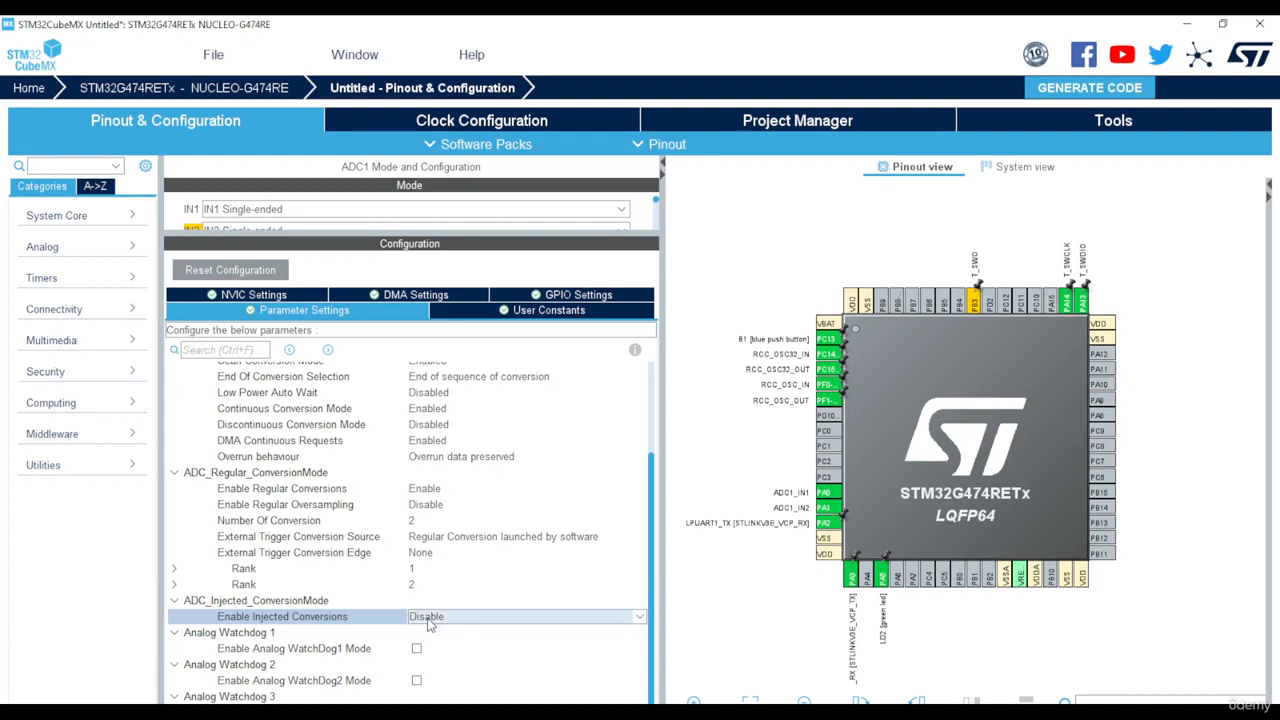
click(175, 600)
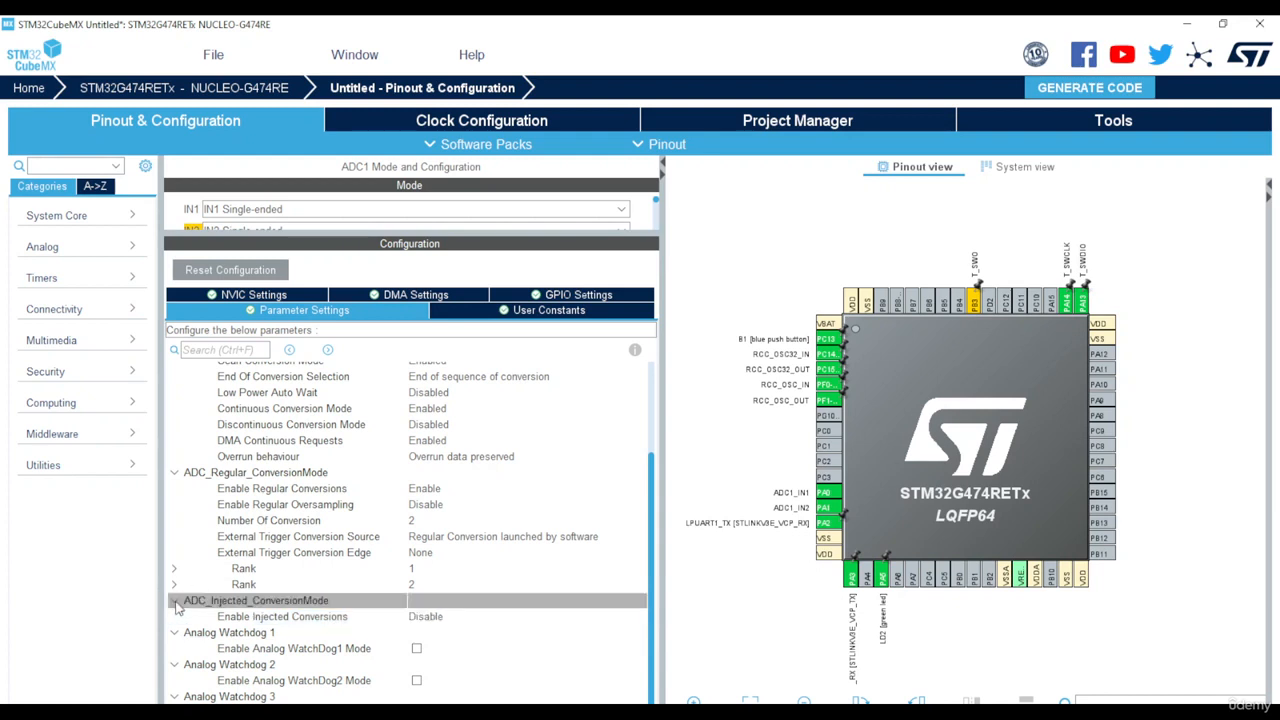
click(175, 664)
click(175, 696)
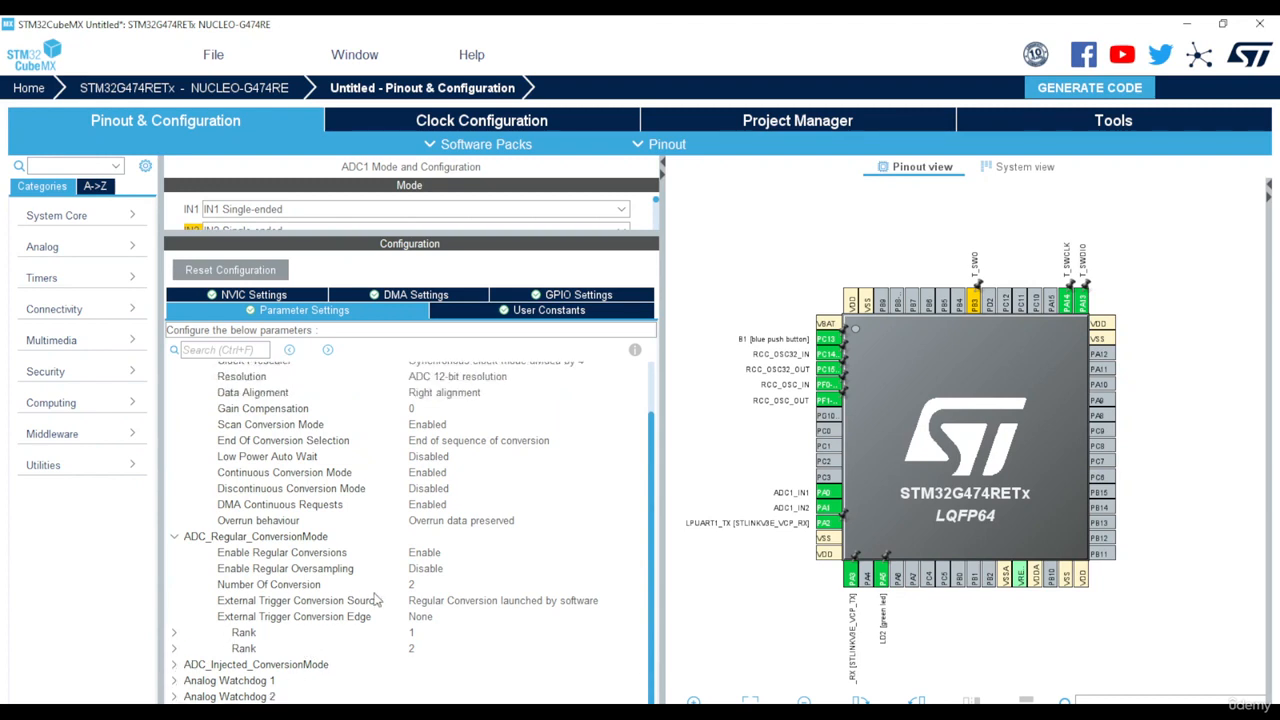
click(175, 536)
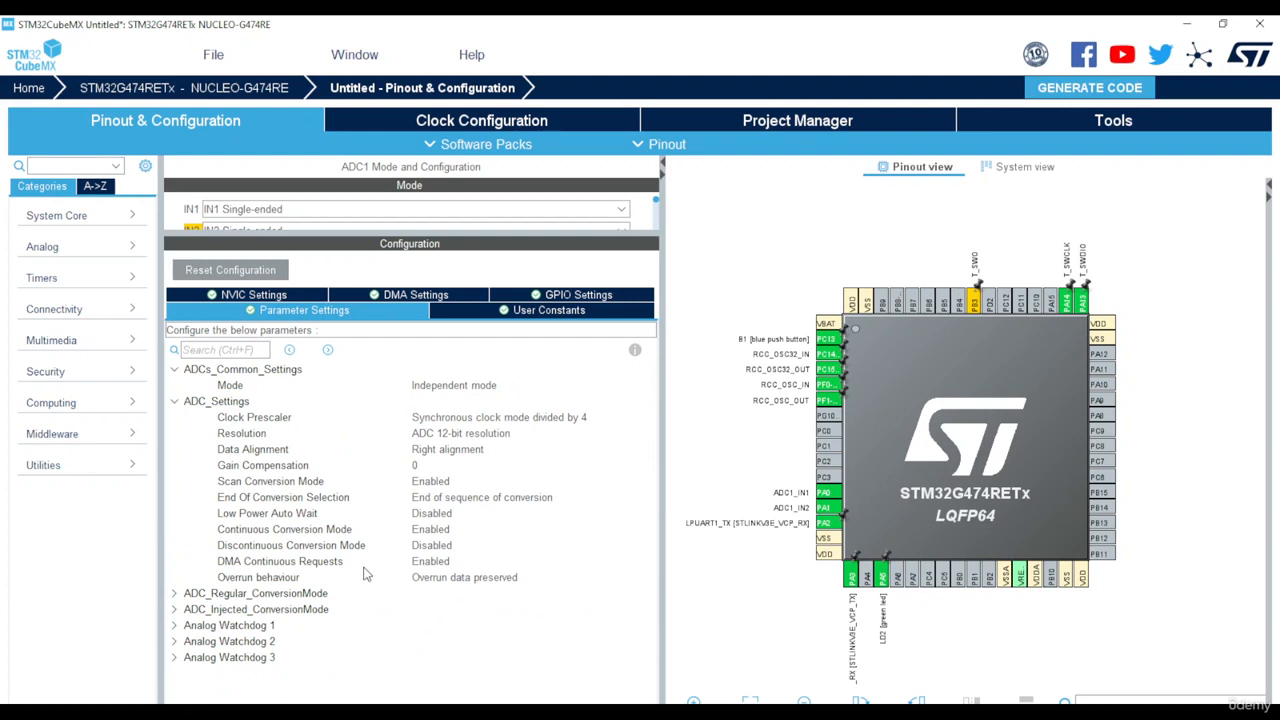
click(175, 401)
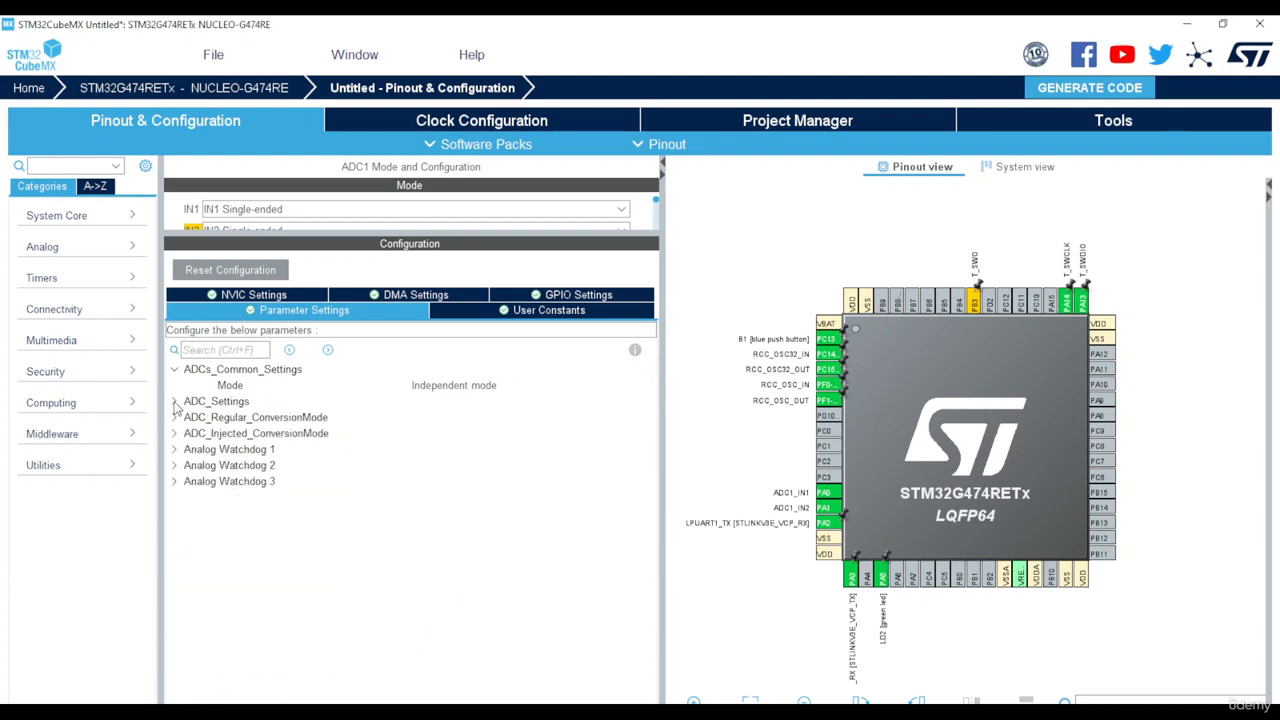
click(175, 370)
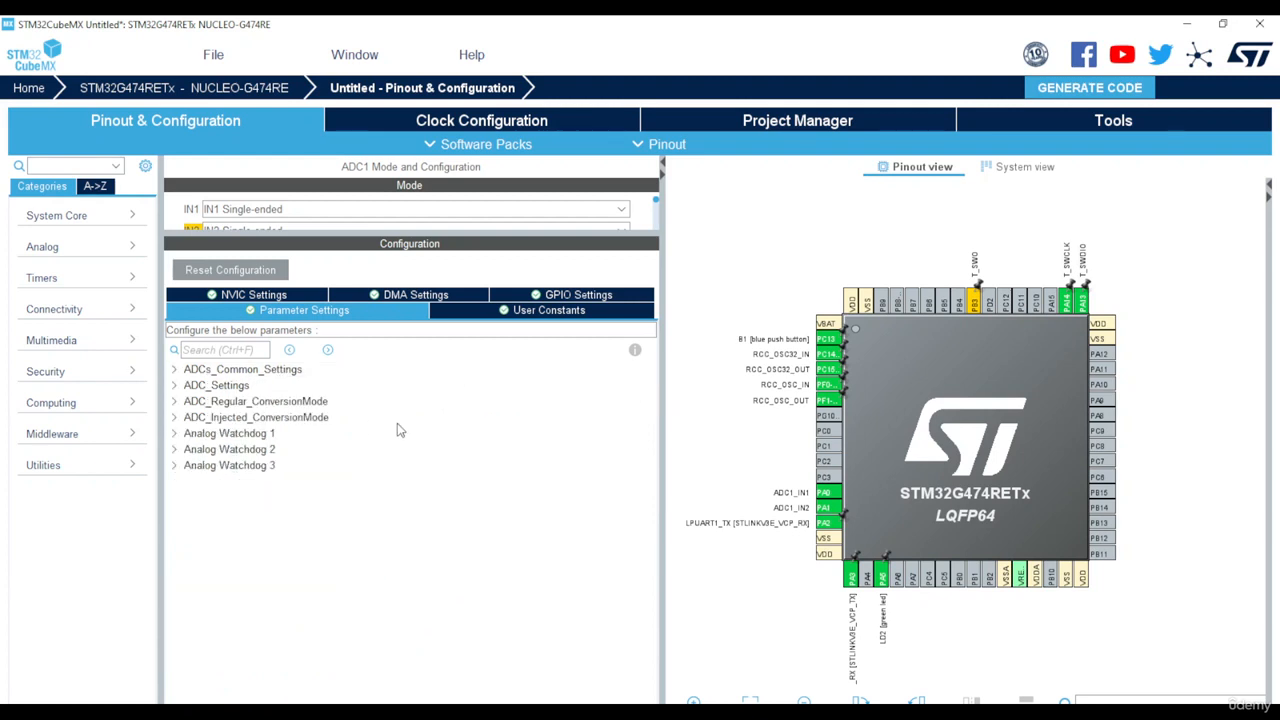
Step: Open the TIM1 timer's configuration and set its Clock Source to Internal Clock
drag(471, 241, 472, 383)
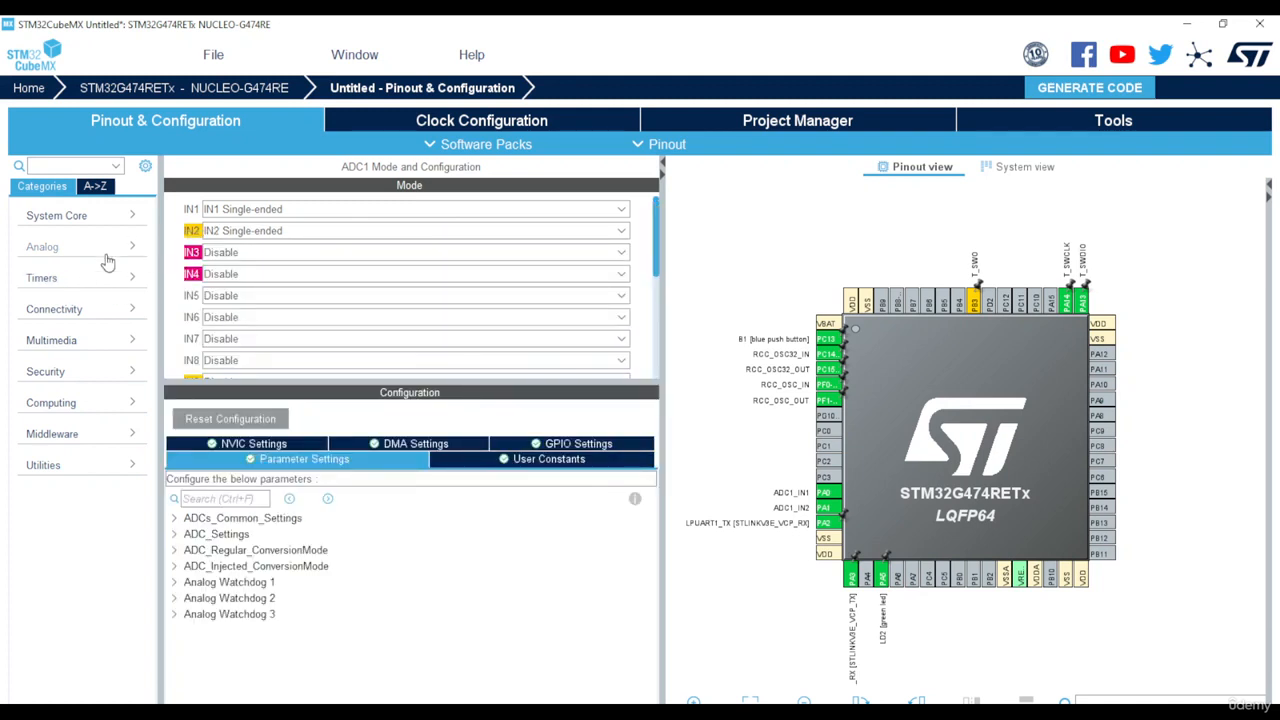
click(126, 281)
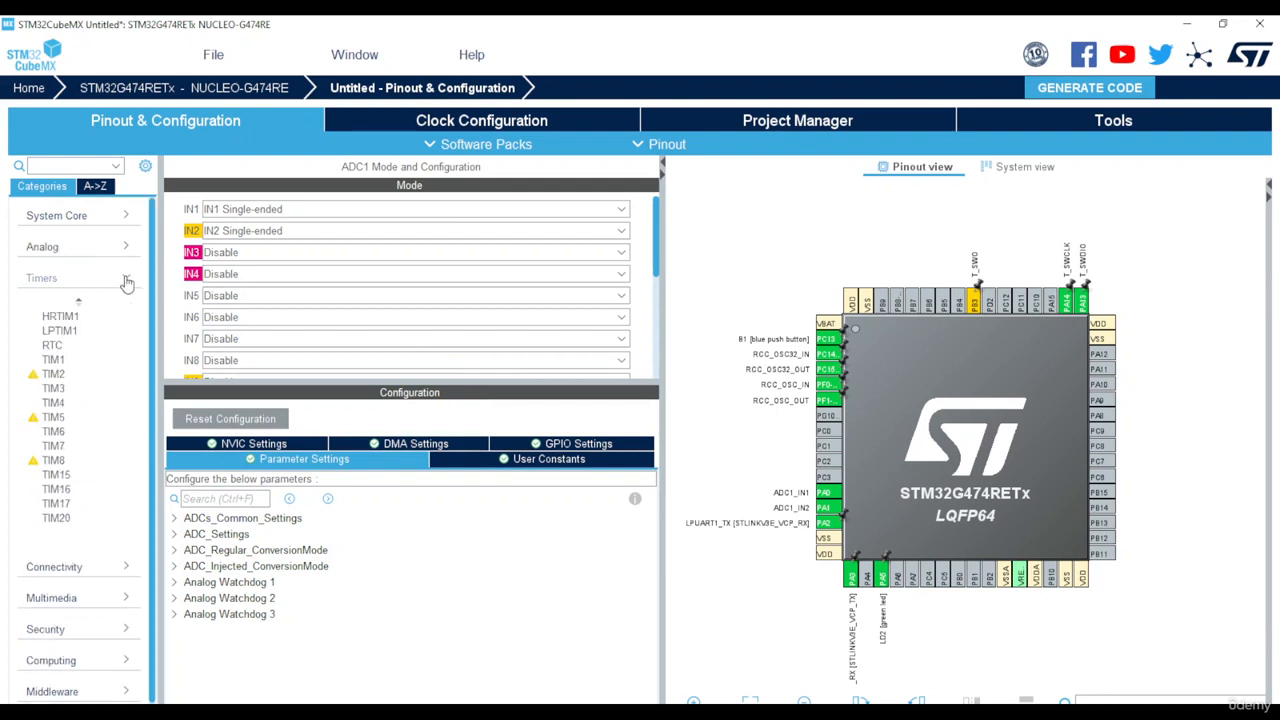
click(58, 361)
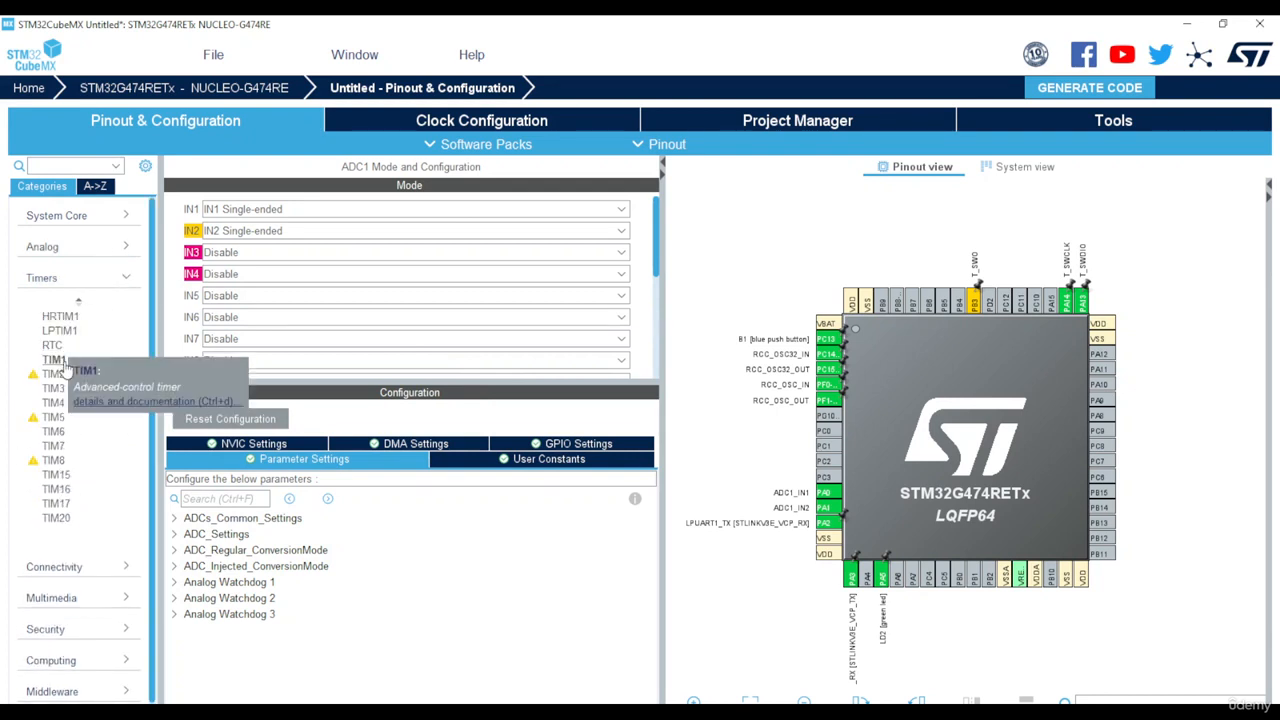
click(362, 256)
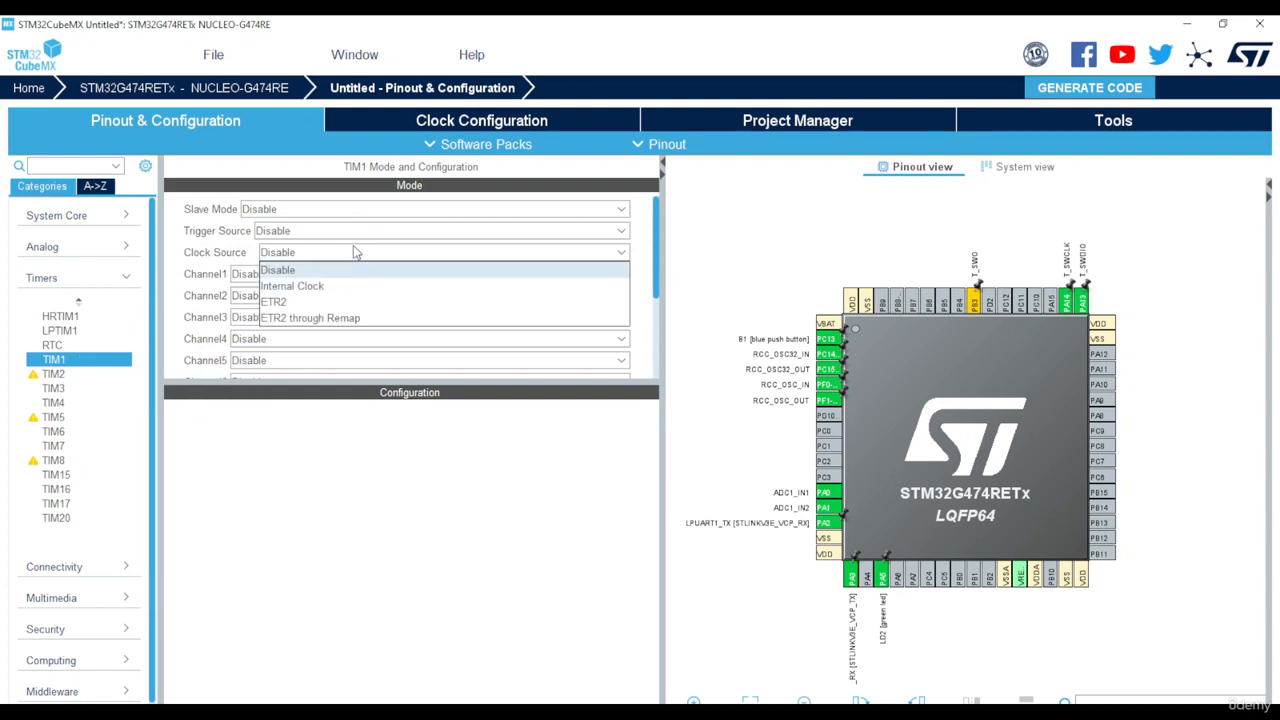
click(358, 256)
click(356, 254)
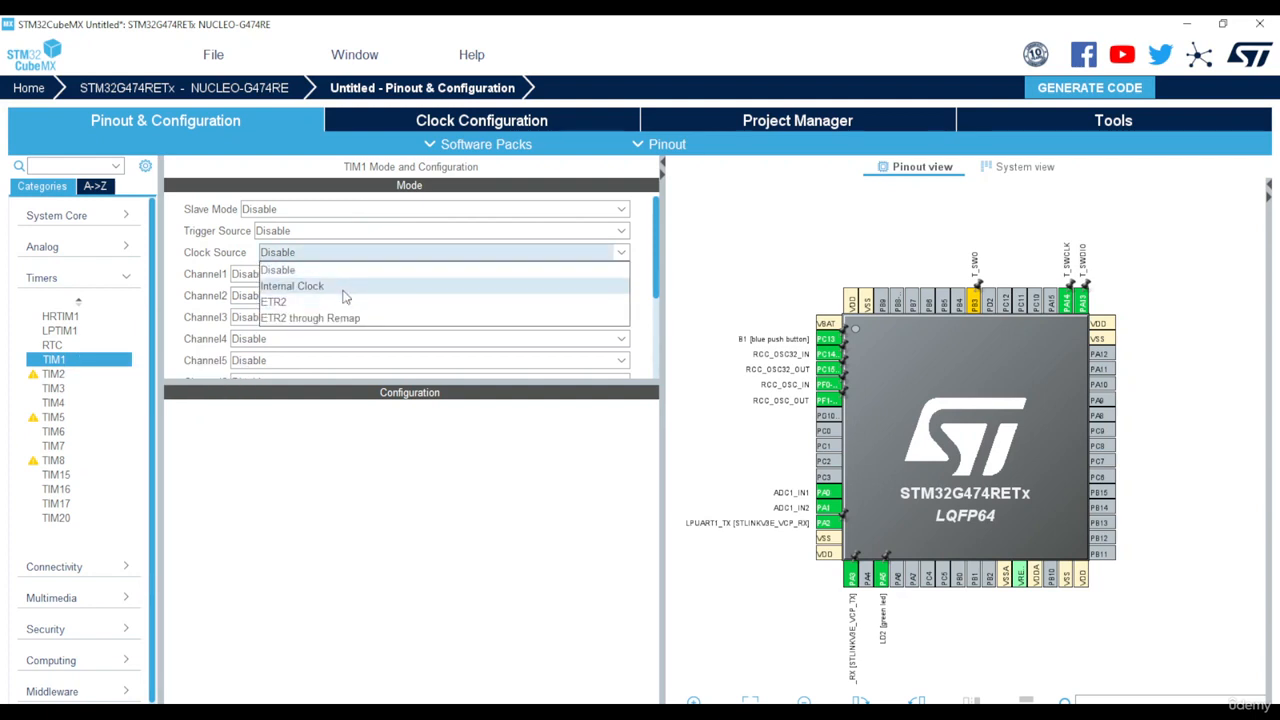
click(344, 290)
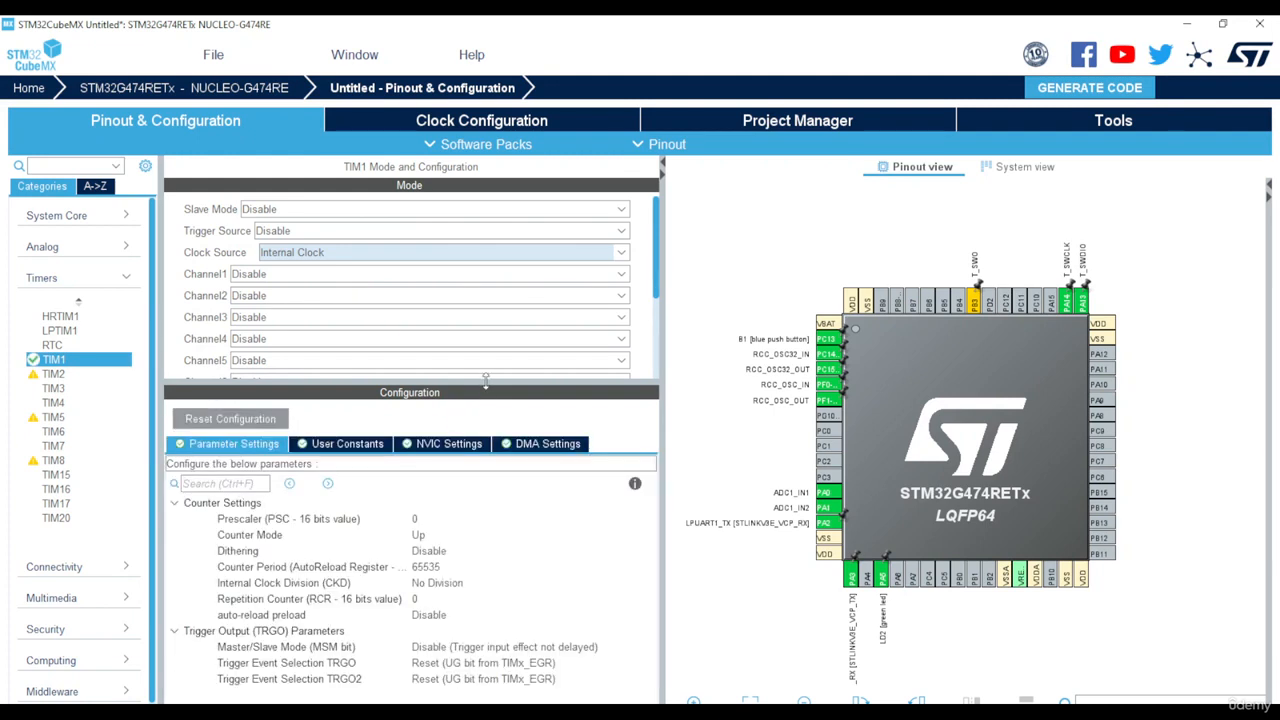
Step: Set TIM1's Channel1 to PWM Generation CH1
click(333, 276)
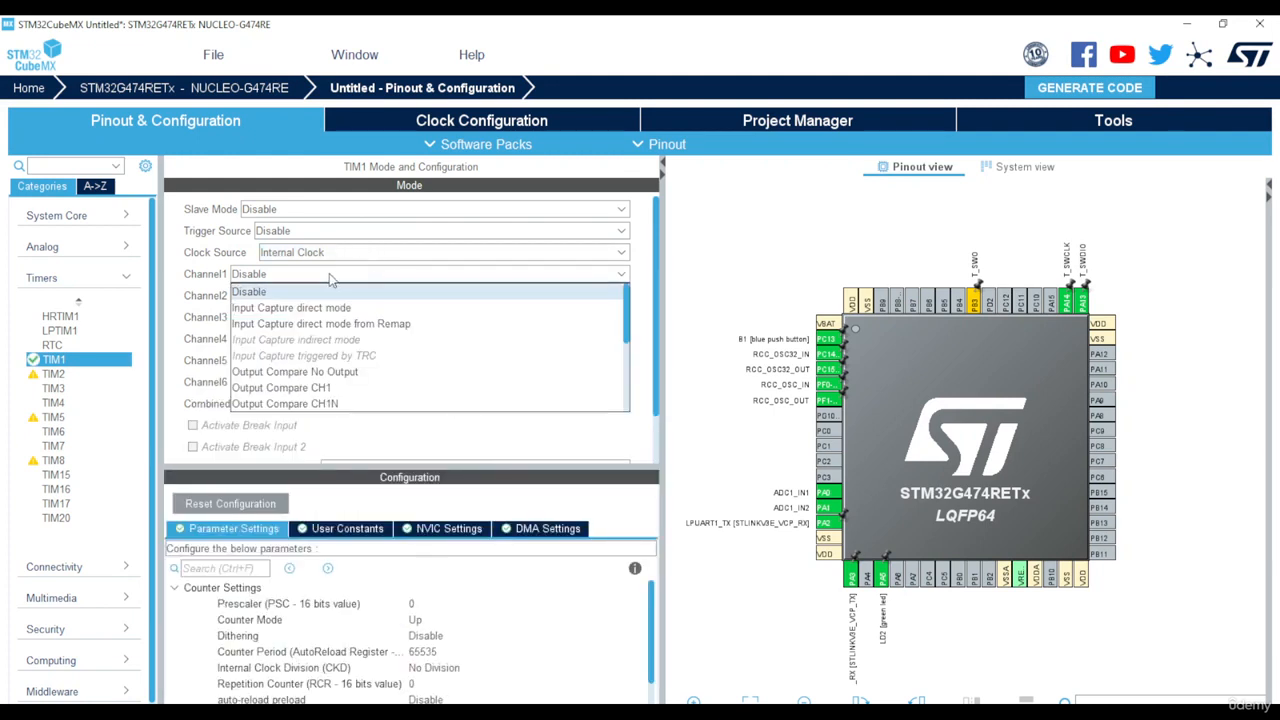
scroll(373, 362, down, 2)
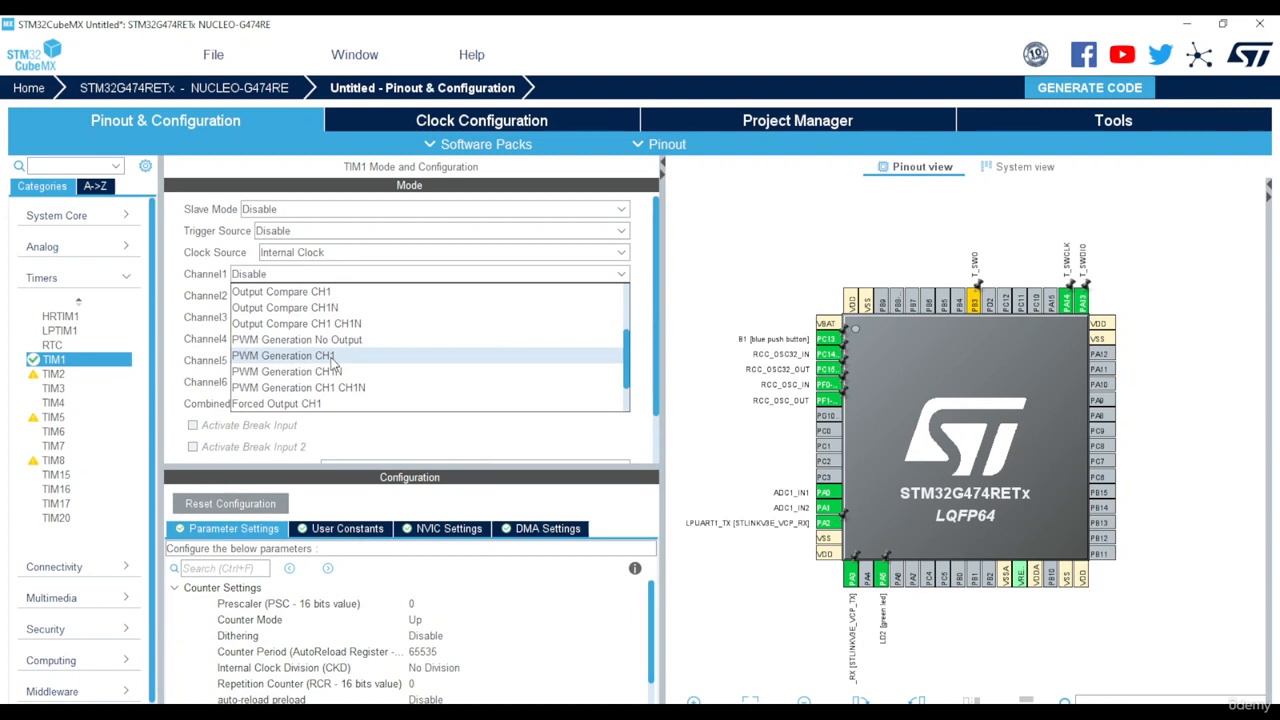
scroll(333, 362, down, 1)
scroll(333, 365, up, 1)
click(341, 358)
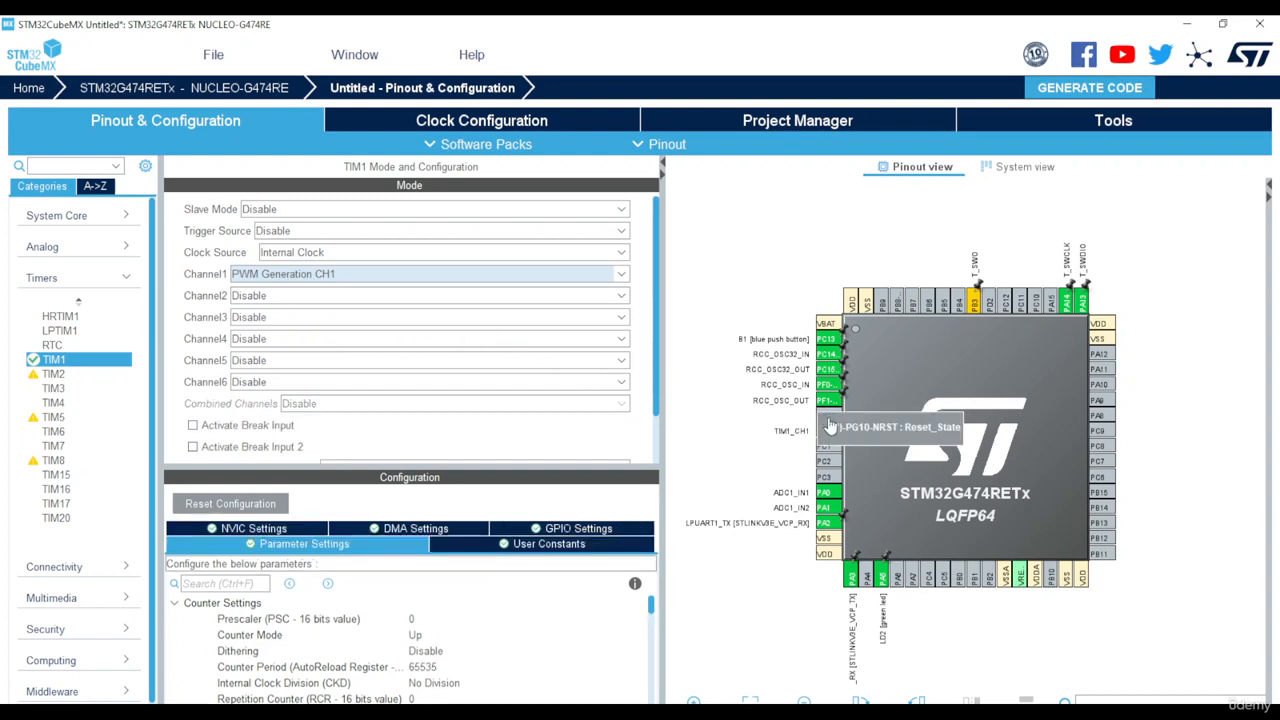
Step: Inspect the TIM1_CH1 pin on an enlarged chip pinout, and enlarge TIM1's parameter area
scroll(840, 451, up, 3)
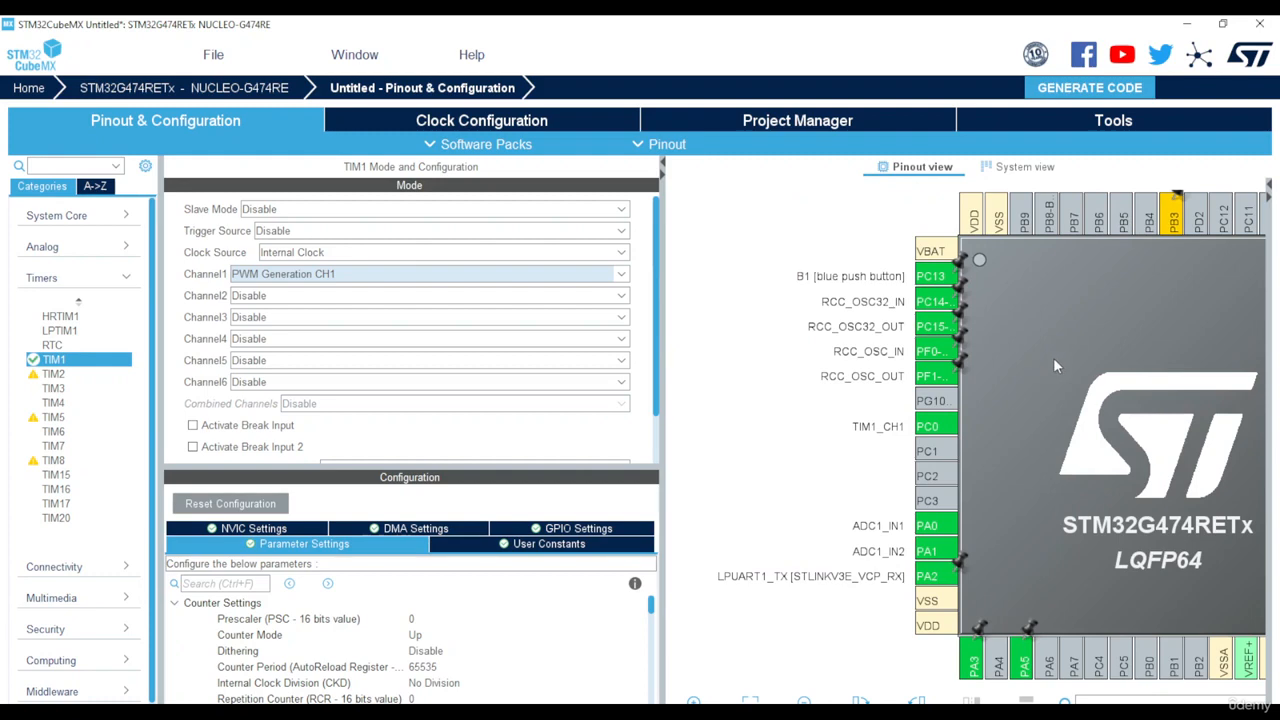
drag(1053, 357, 928, 363)
scroll(350, 335, down, 3)
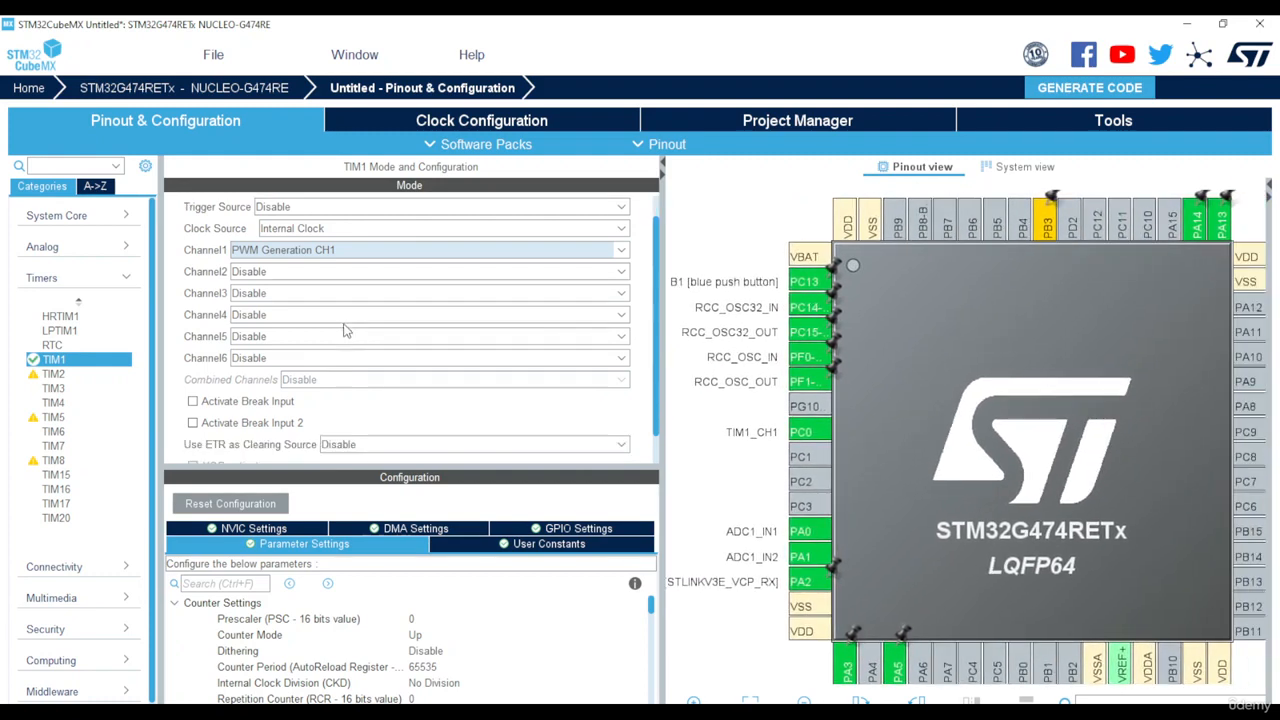
scroll(343, 330, up, 3)
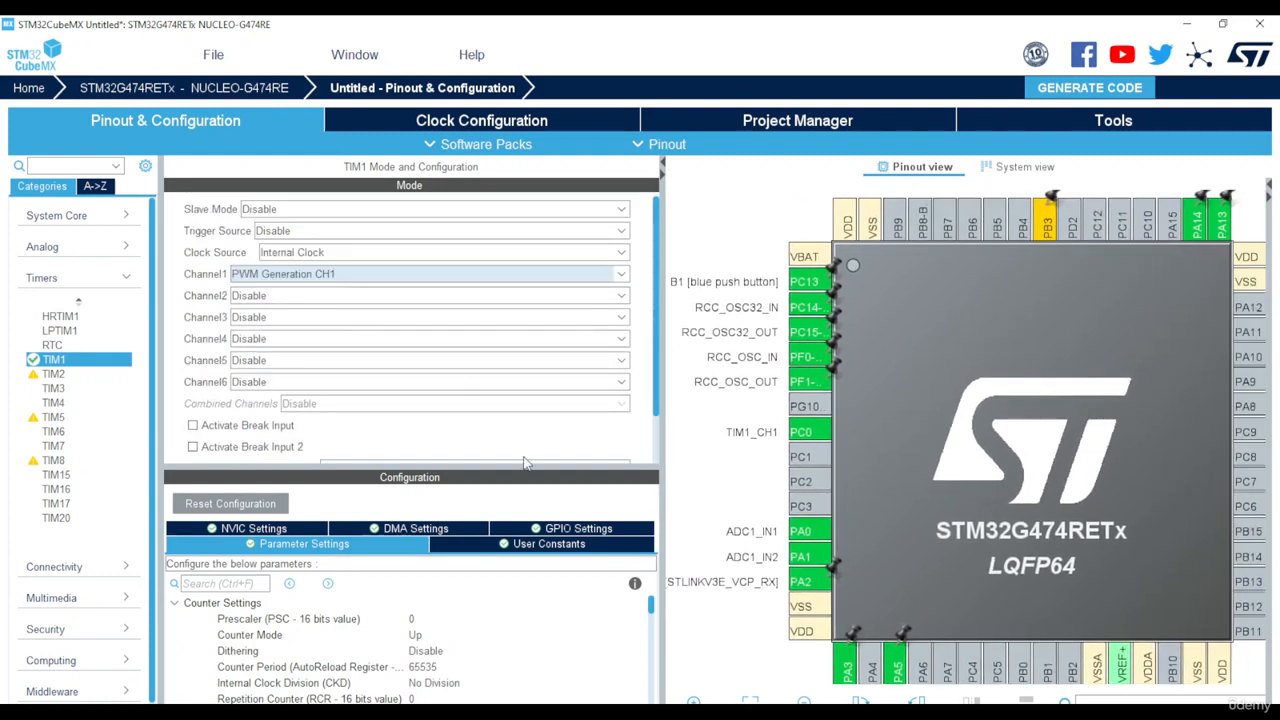
drag(522, 470, 516, 287)
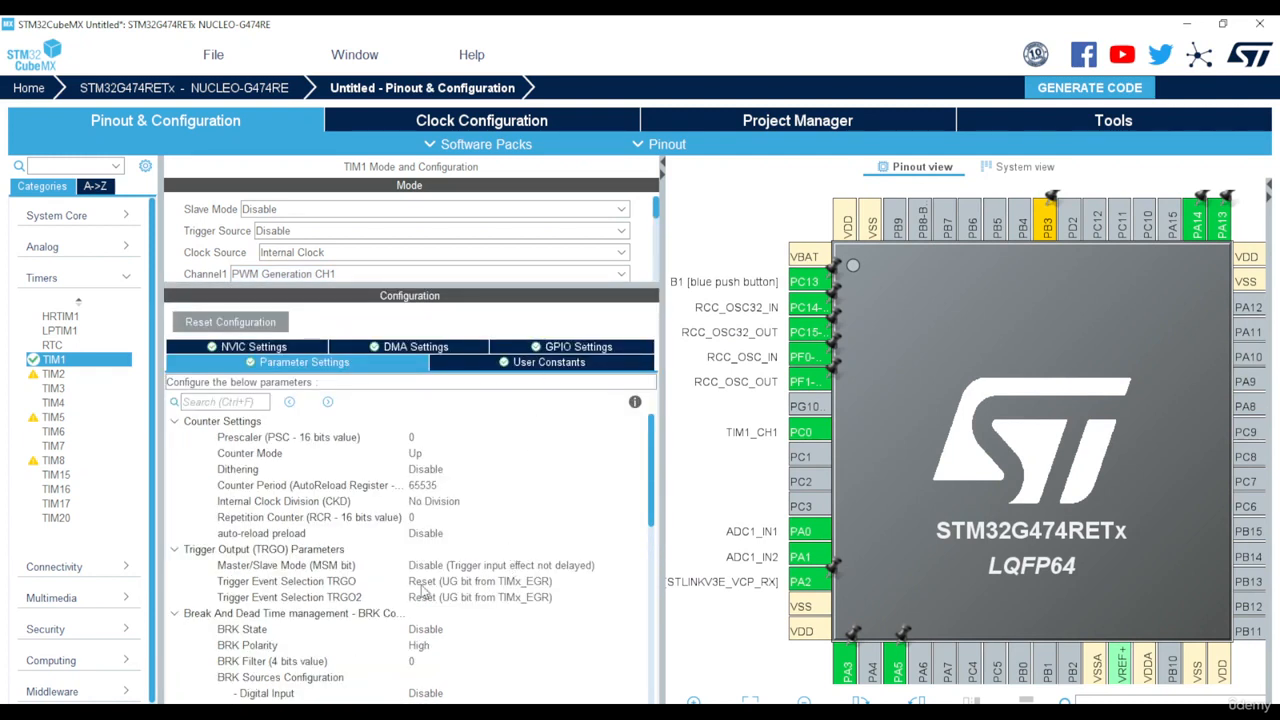
Step: Review the available Counter Mode choices and the Dithering setting in TIM1's Counter Settings, keeping their current values
scroll(420, 540, down, 2)
scroll(420, 540, up, 2)
click(418, 454)
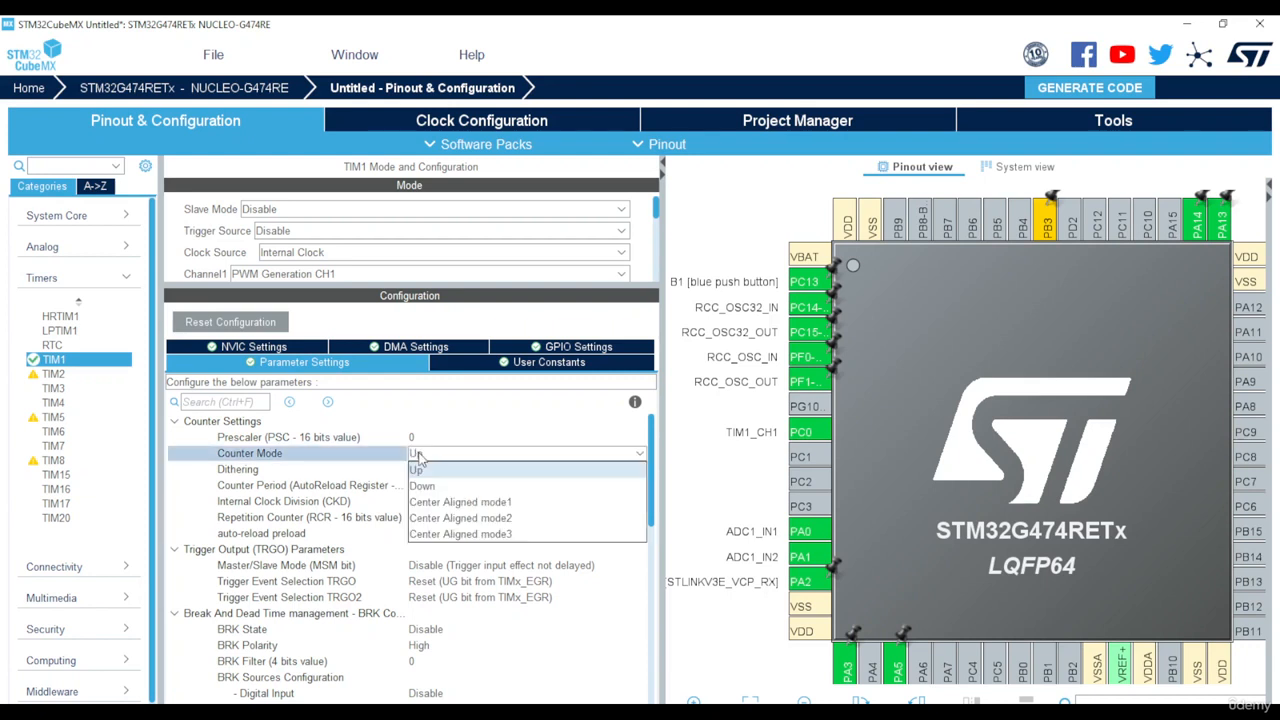
click(418, 454)
click(418, 454)
click(418, 454)
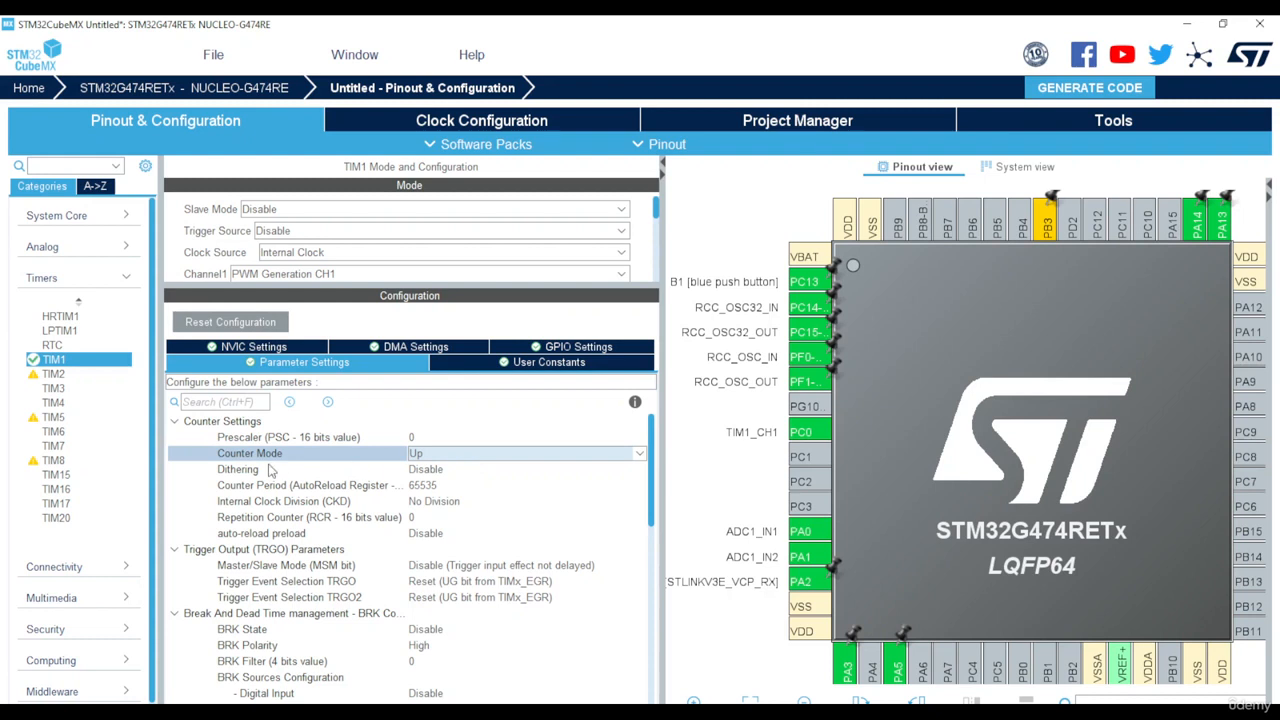
click(430, 472)
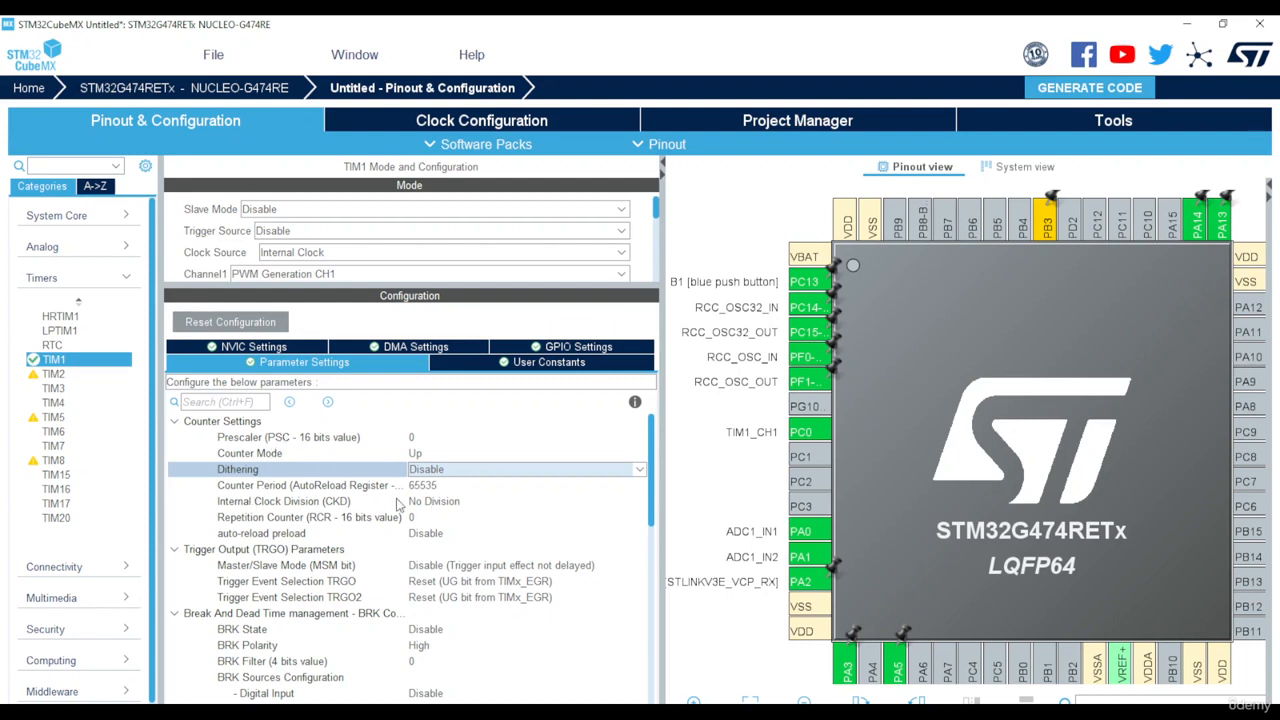
Step: Check TIM1's Internal Clock Division options and set auto-reload preload to Enable
click(460, 503)
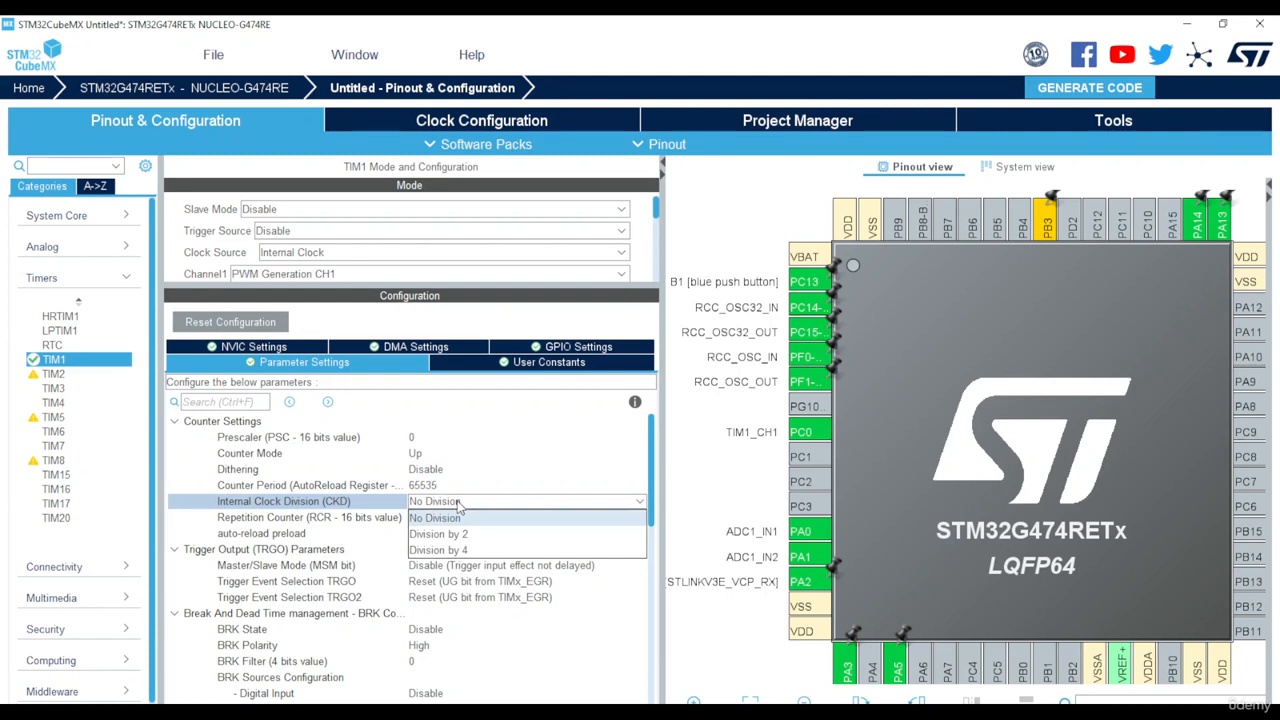
click(459, 505)
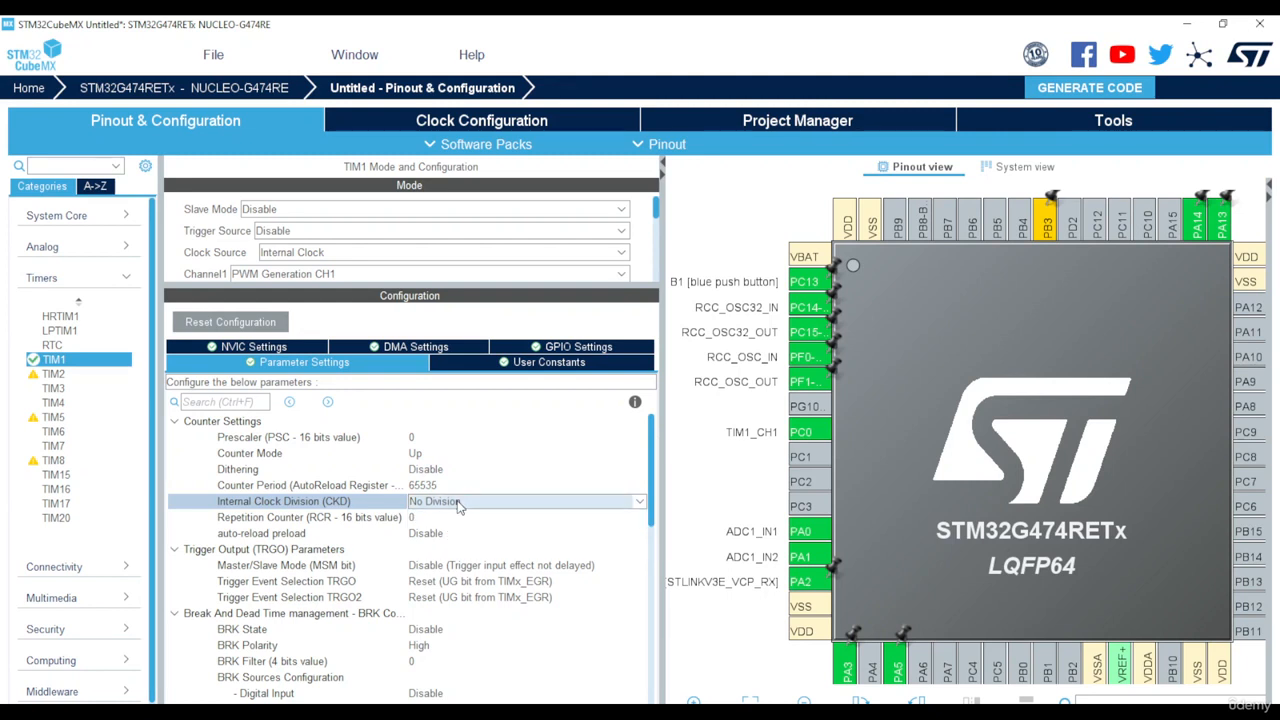
click(438, 537)
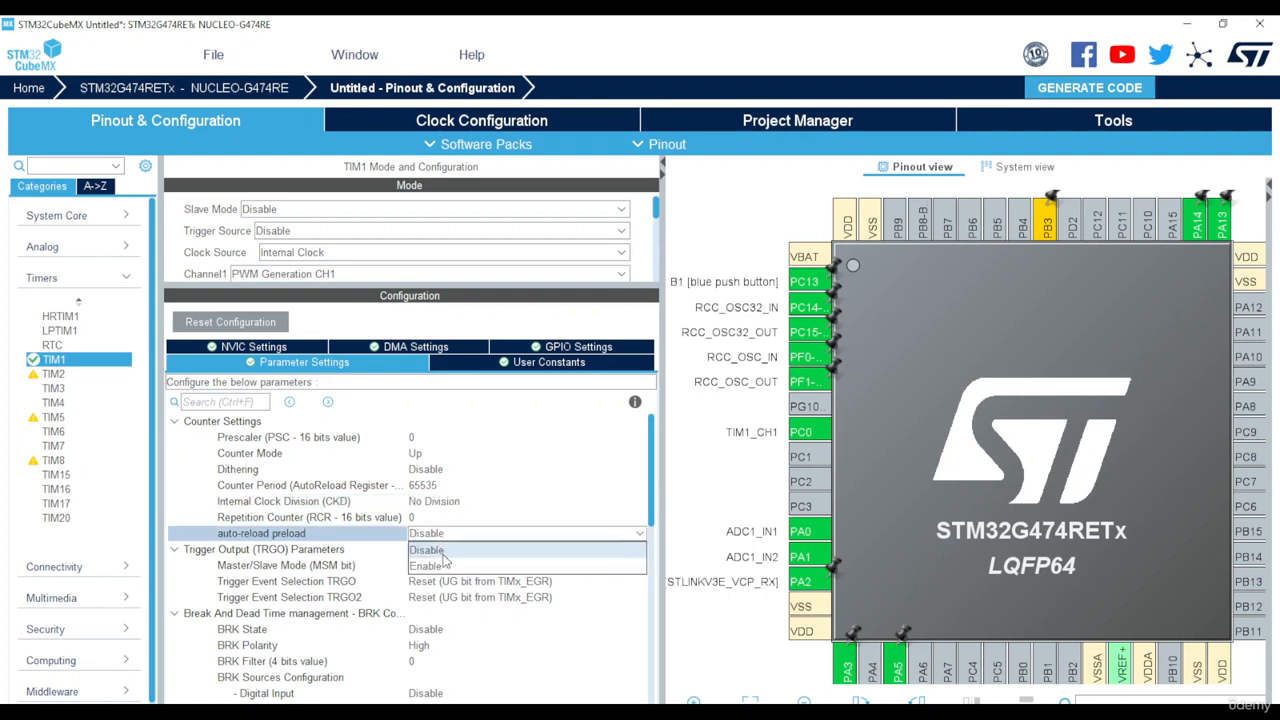
click(445, 566)
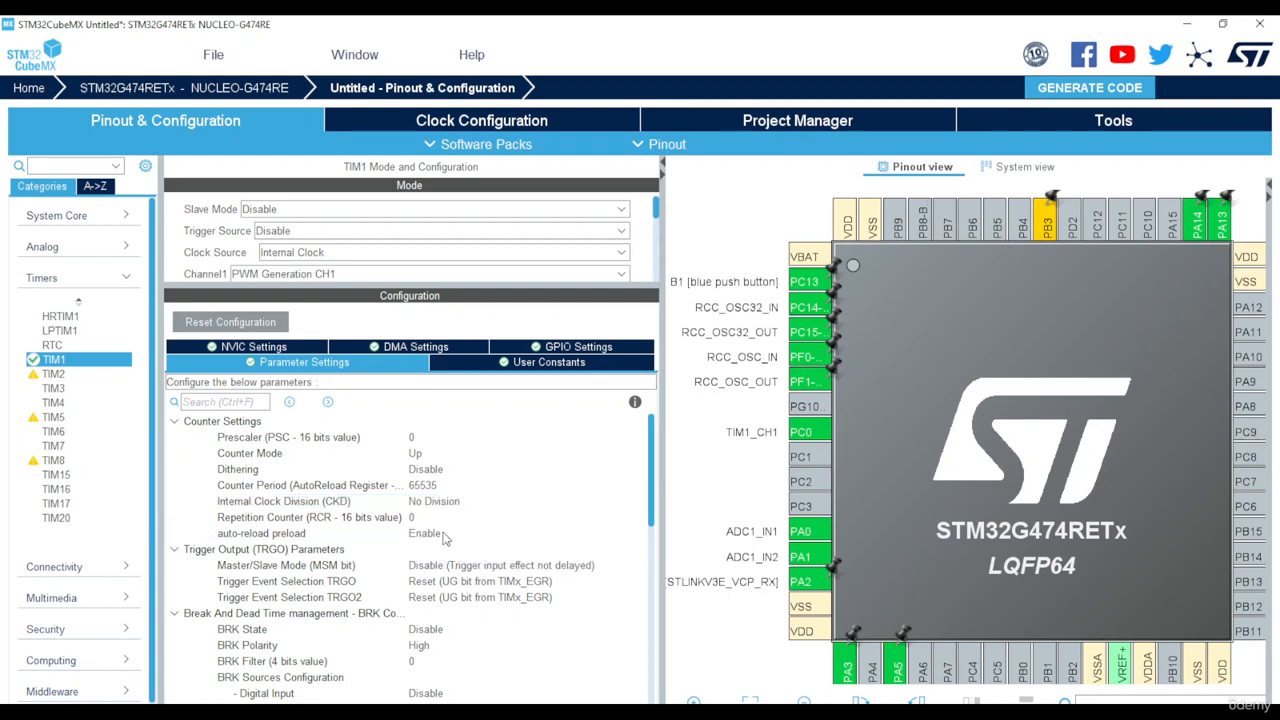
Step: Collapse all of TIM1's parameter groups below Counter Settings, from Trigger Output (TRGO) Parameters through PWM Generation Channel 1
click(176, 614)
click(176, 629)
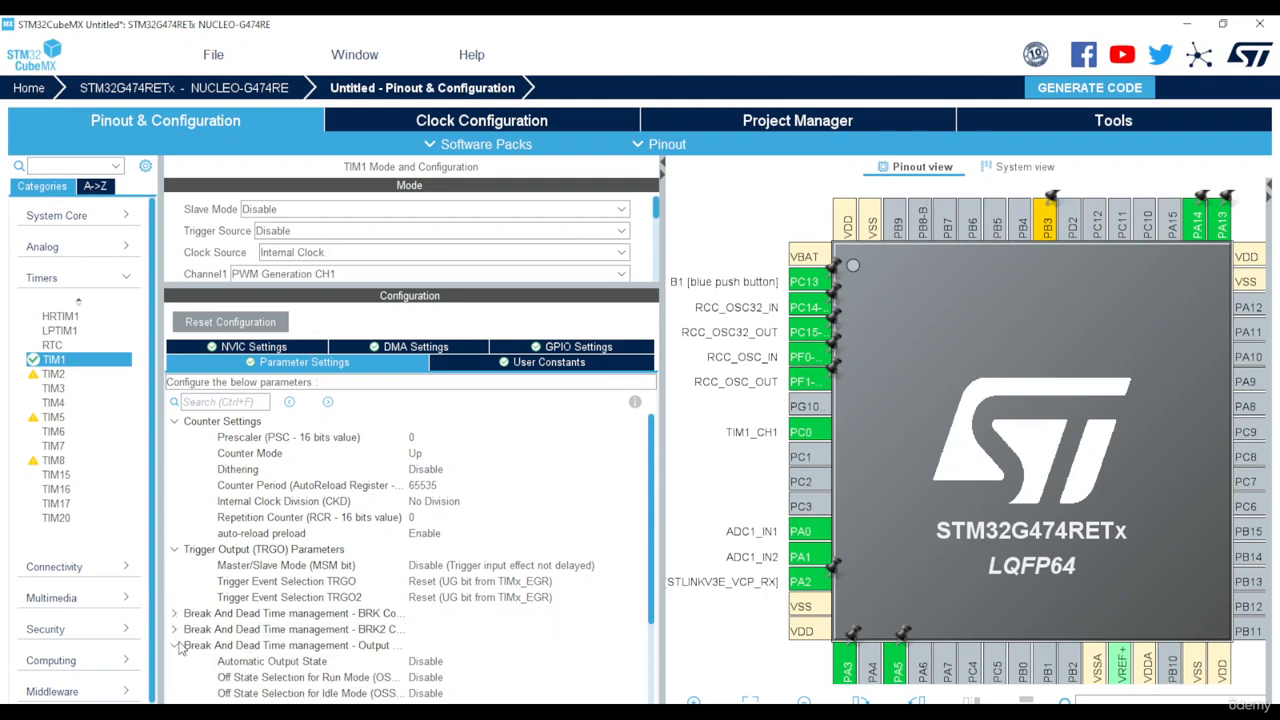
click(176, 645)
click(174, 661)
click(175, 677)
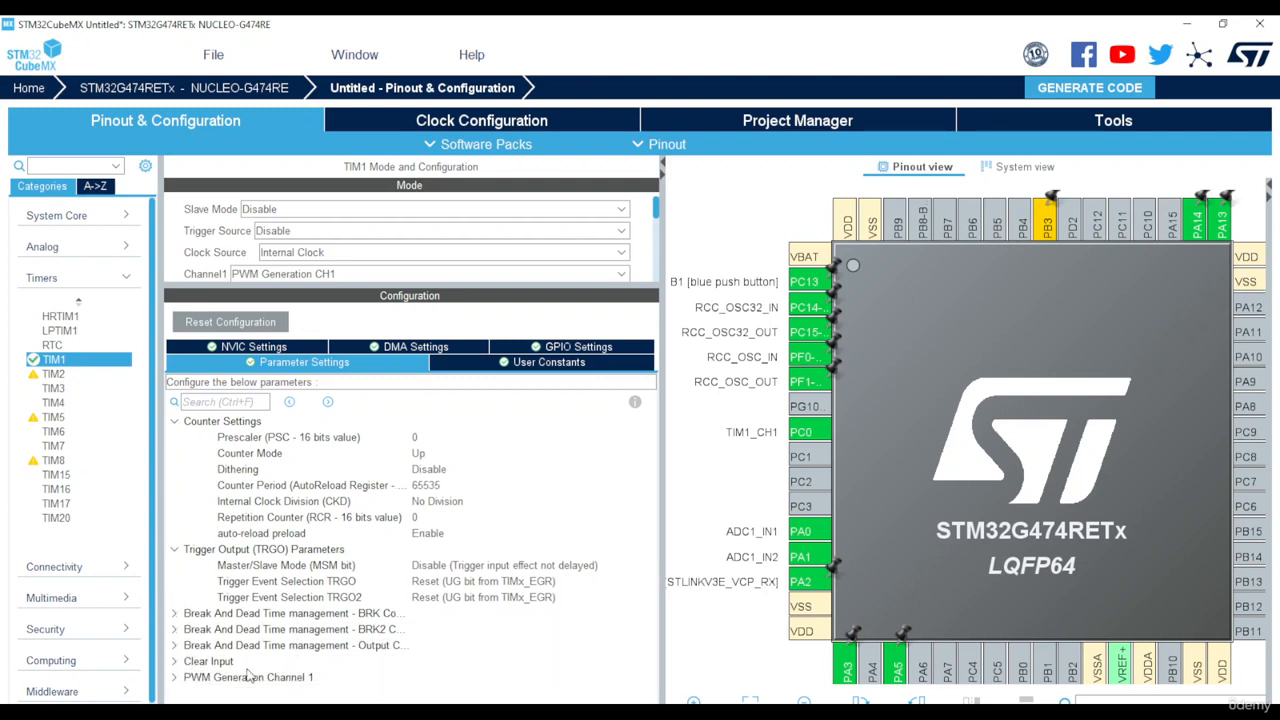
click(176, 678)
click(176, 678)
click(176, 549)
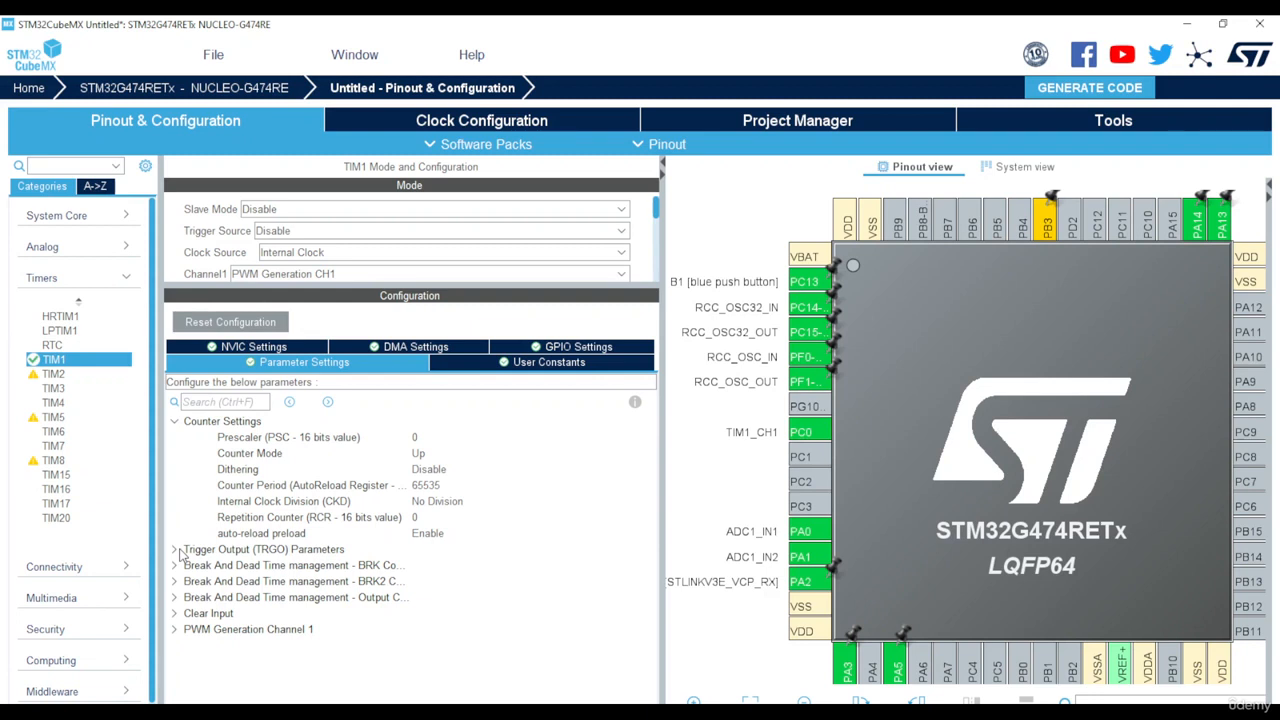
Step: Check the permitted value ranges of TIM1's Prescaler and Counter Period parameters
click(338, 444)
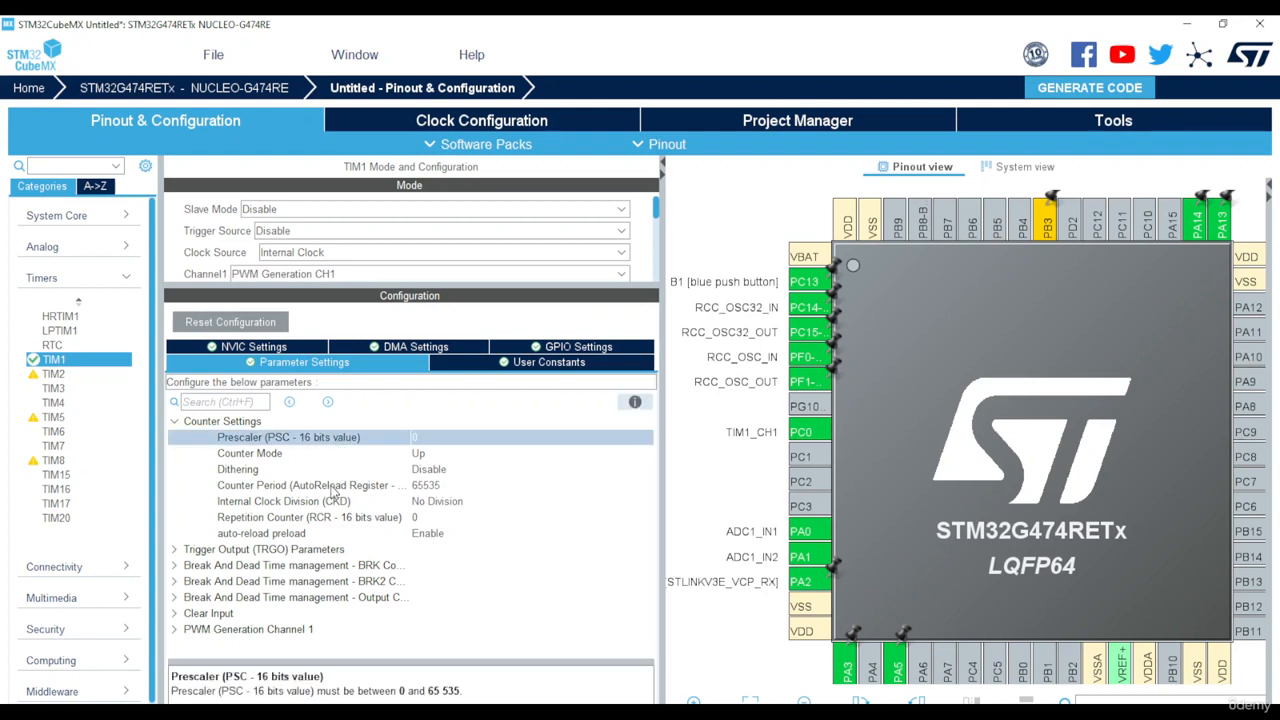
click(335, 488)
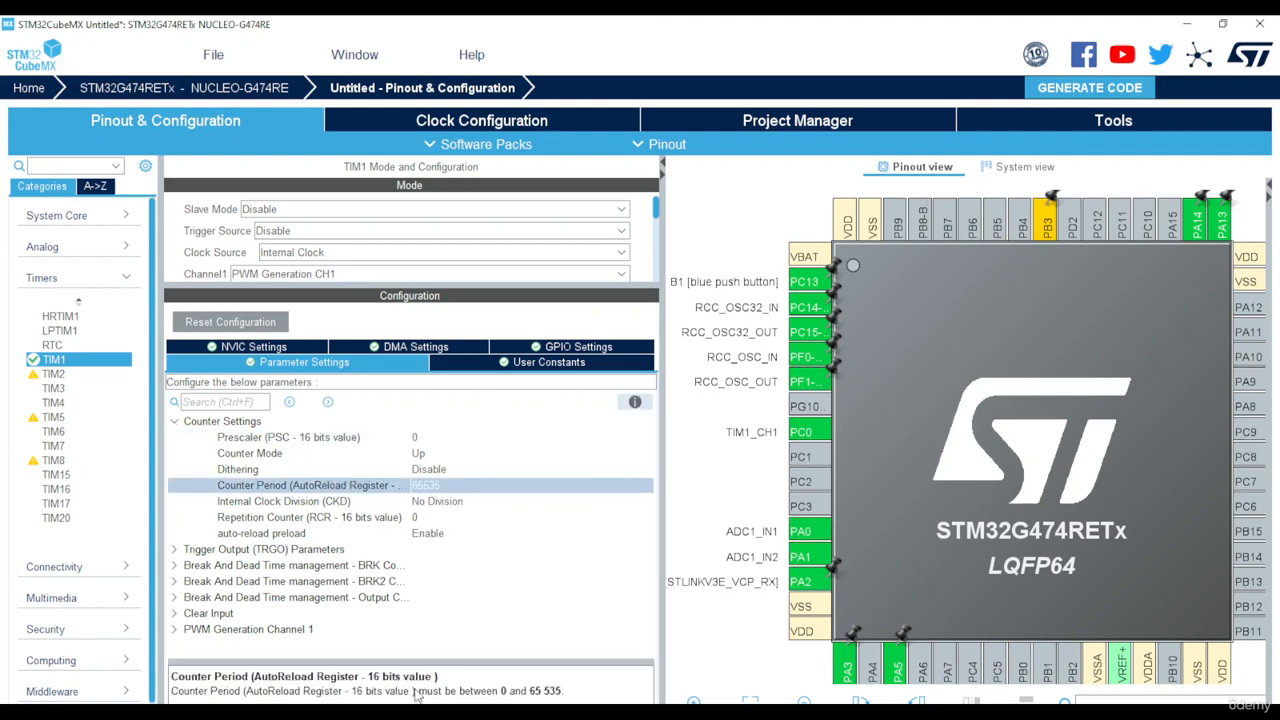
drag(571, 693, 502, 695)
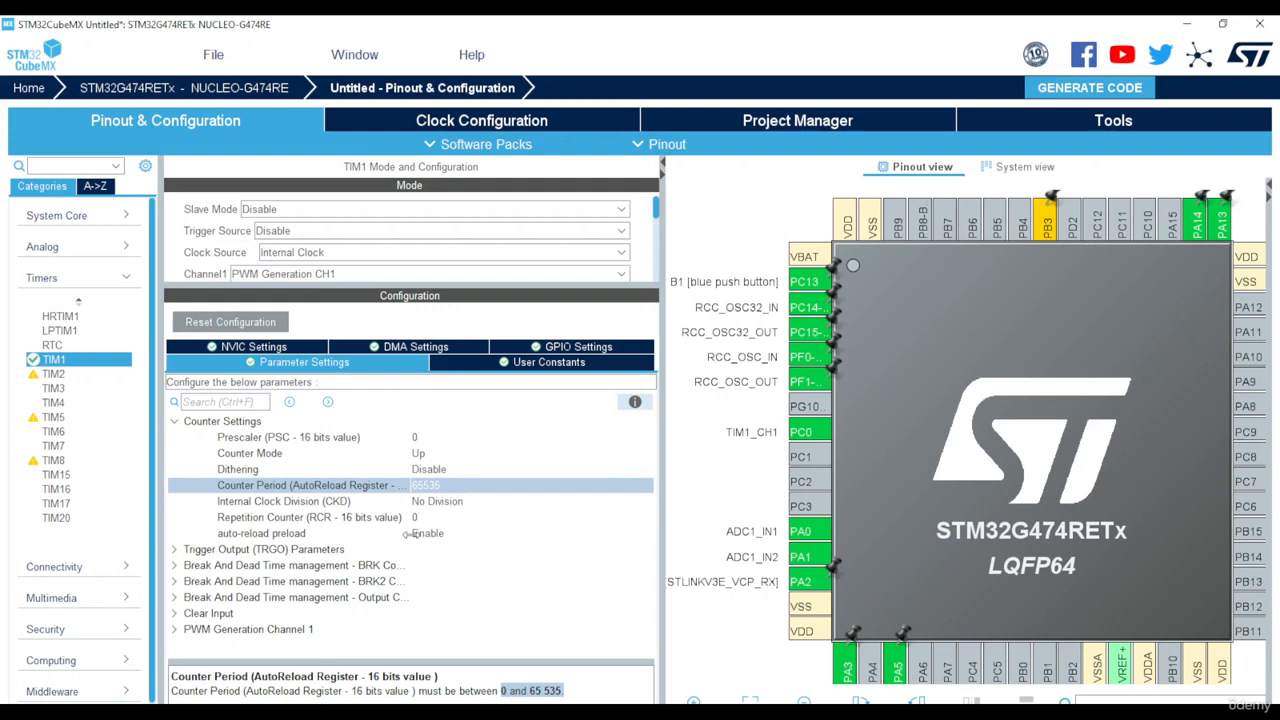
click(358, 440)
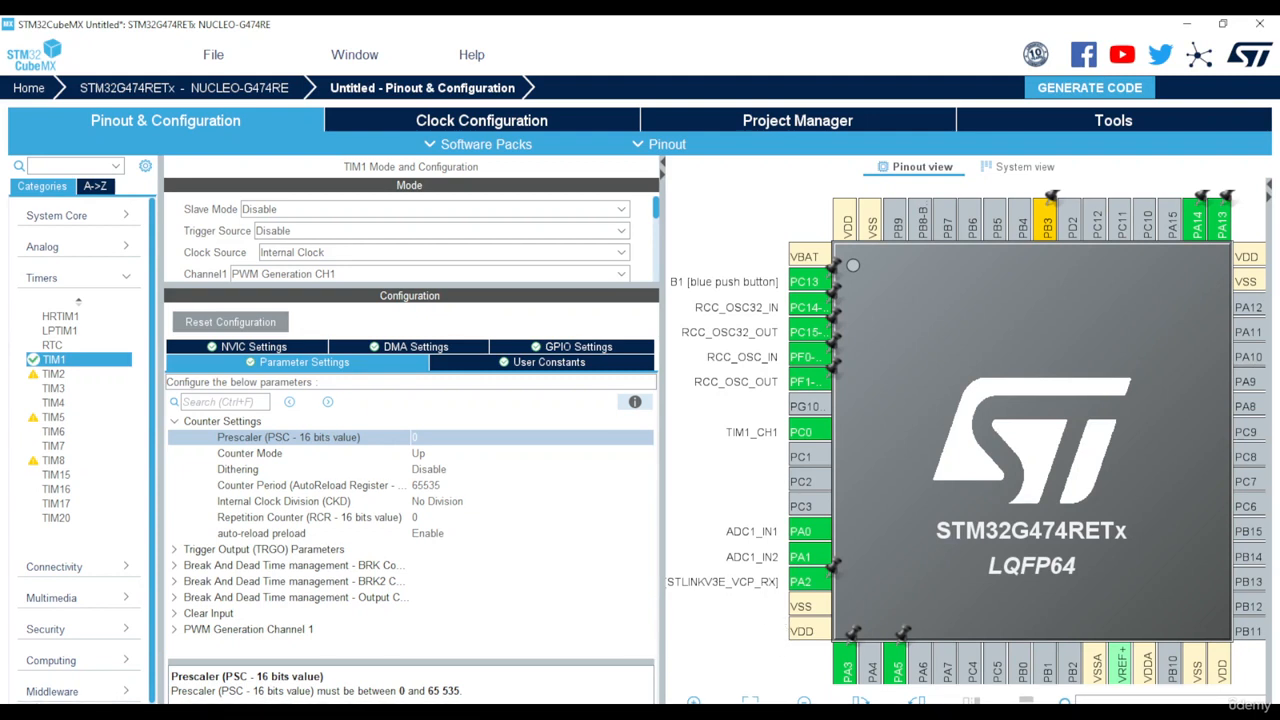
Step: Switch to FPWM.docx in Word and highlight the F_PWM, F_CLK, ARR and PSC terms of the PWM frequency formula
mouse_move(642, 714)
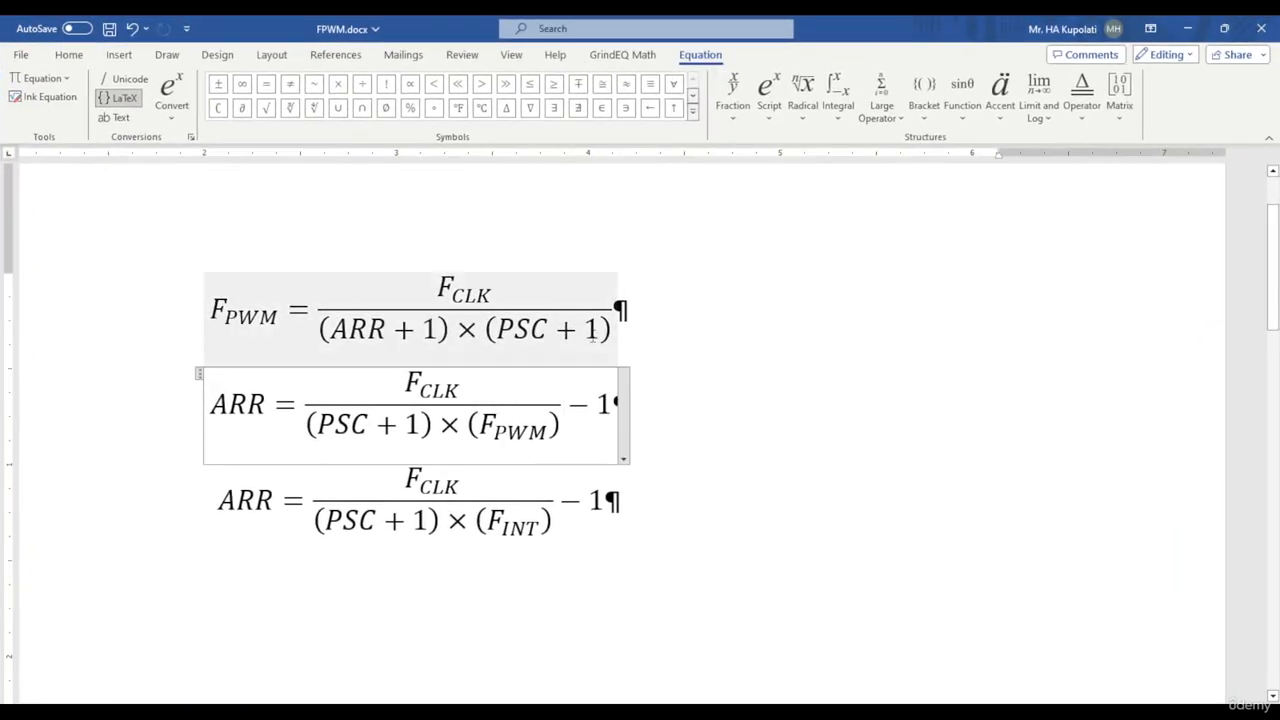
scroll(569, 369, up, 3)
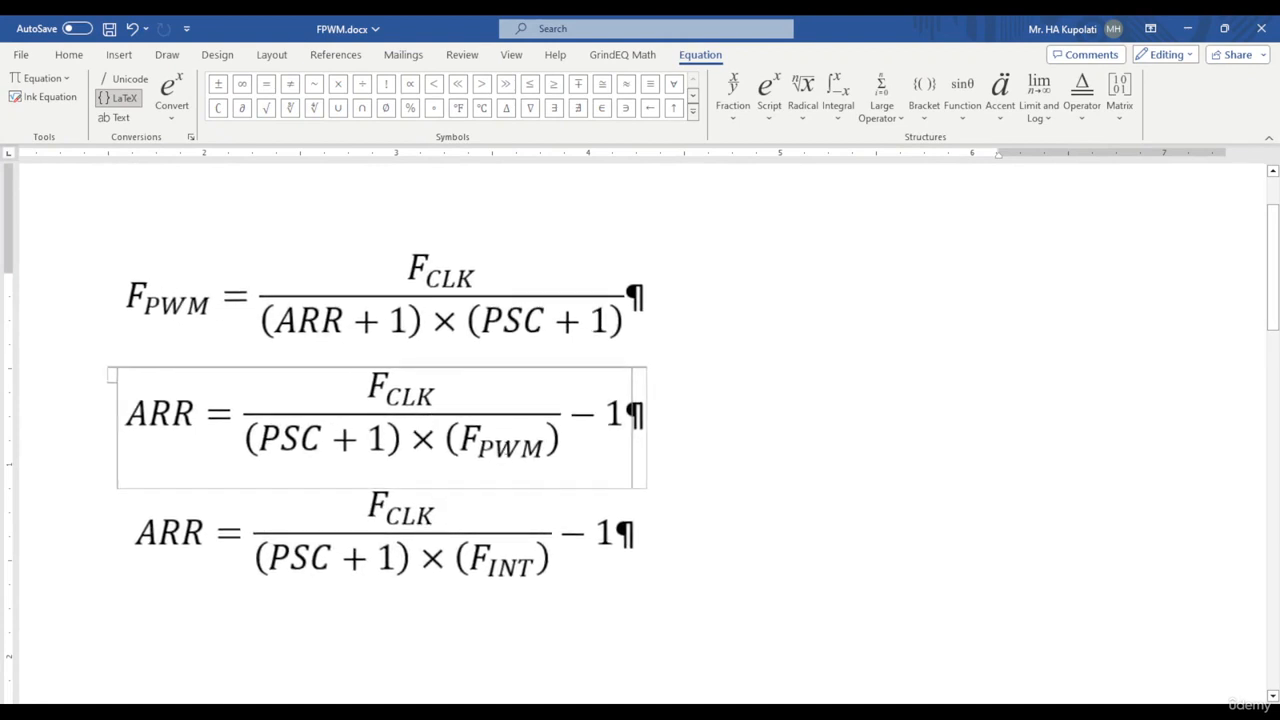
drag(464, 703, 352, 690)
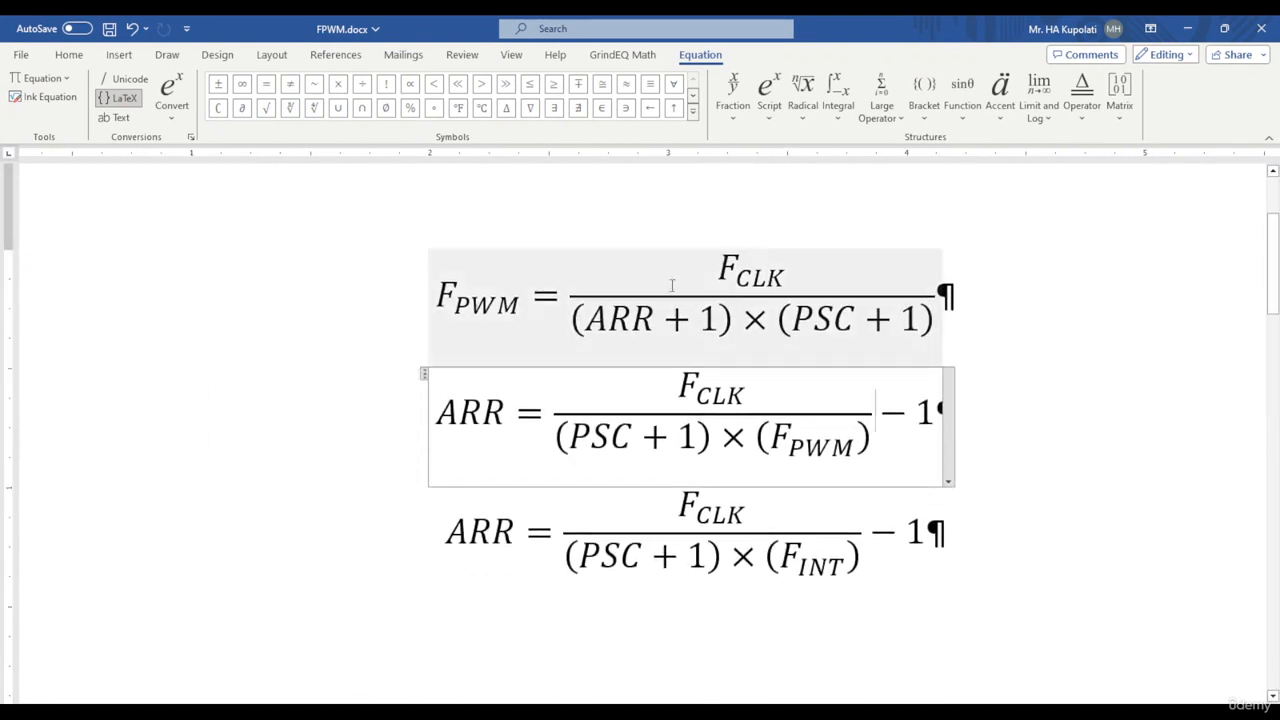
double_click(516, 306)
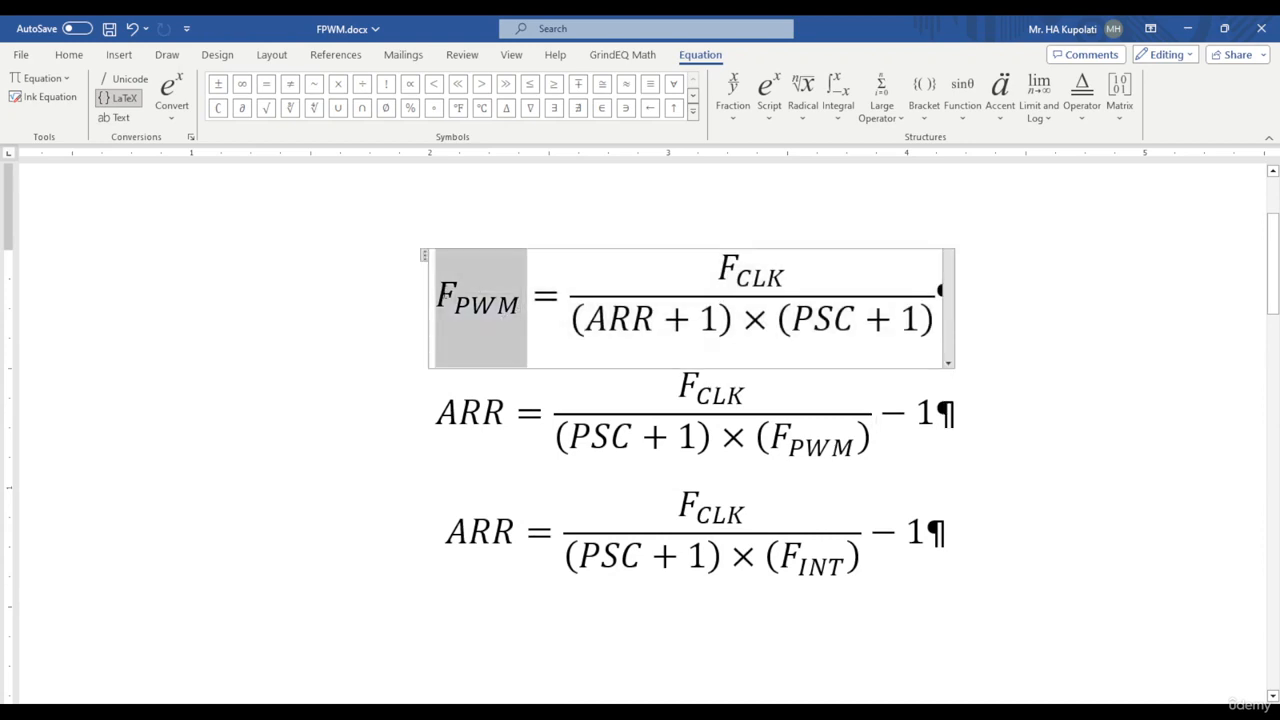
drag(789, 272, 727, 270)
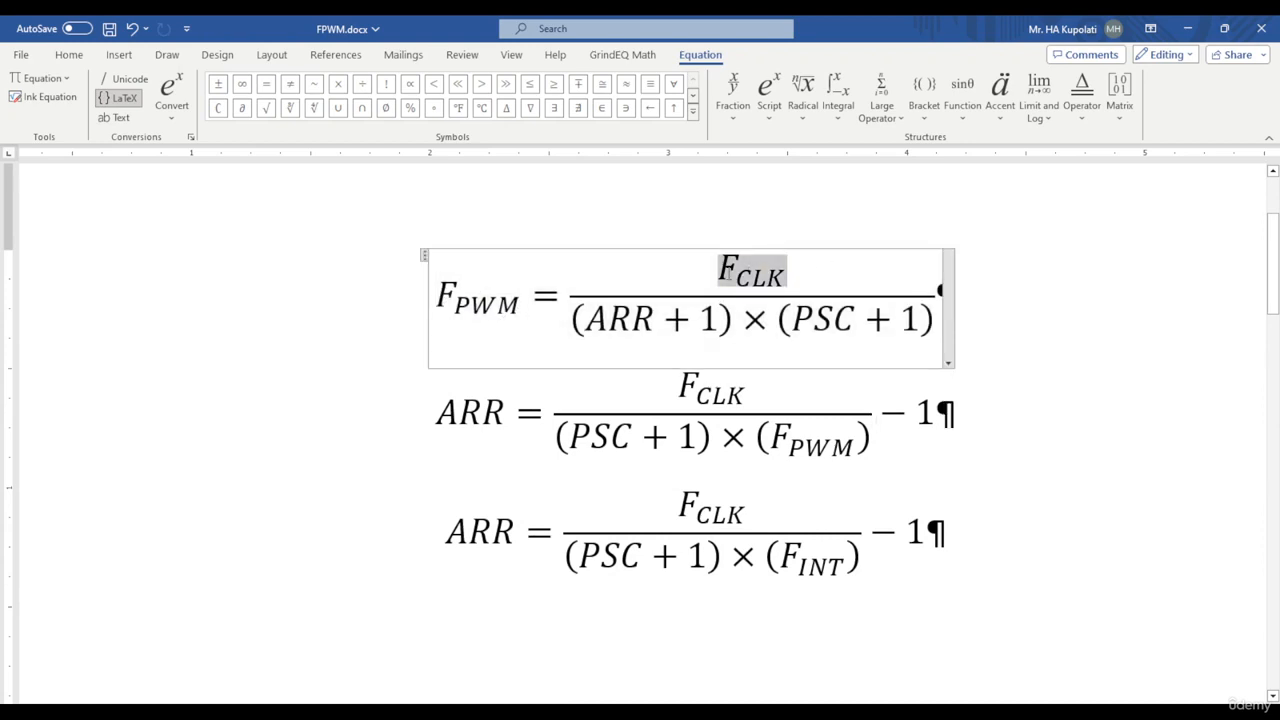
drag(657, 318, 591, 317)
click(598, 320)
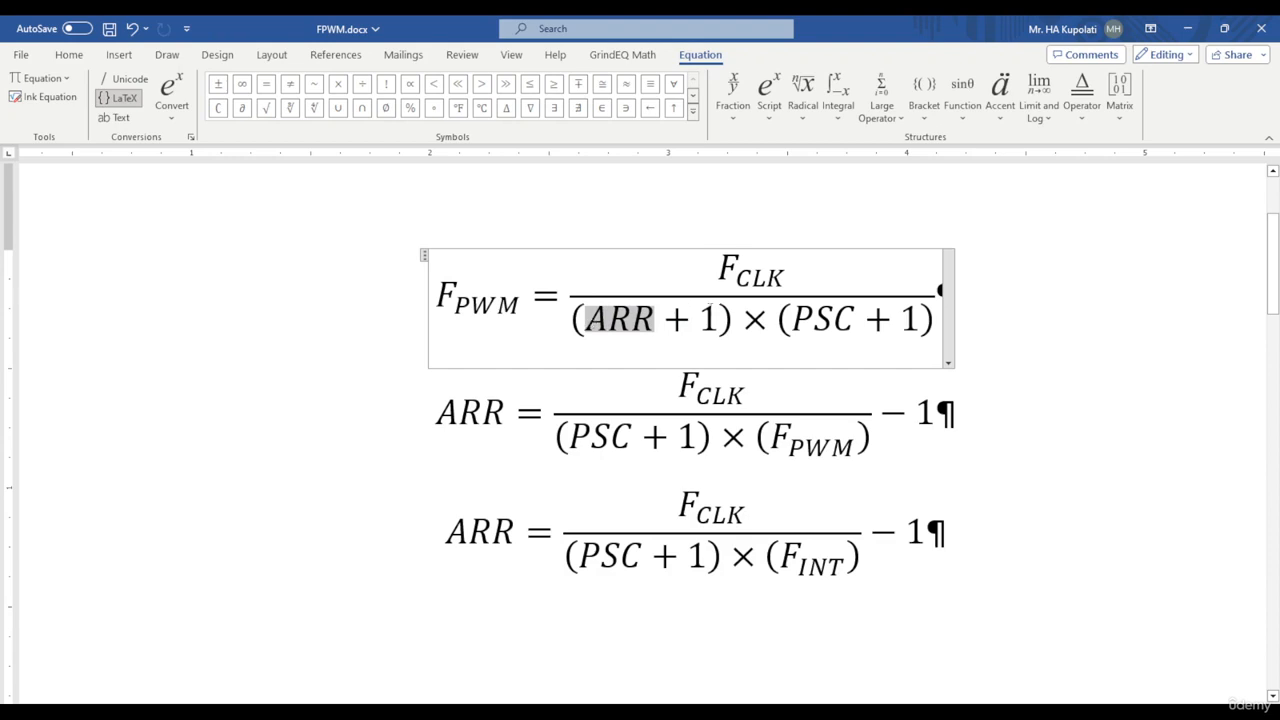
drag(853, 331, 800, 322)
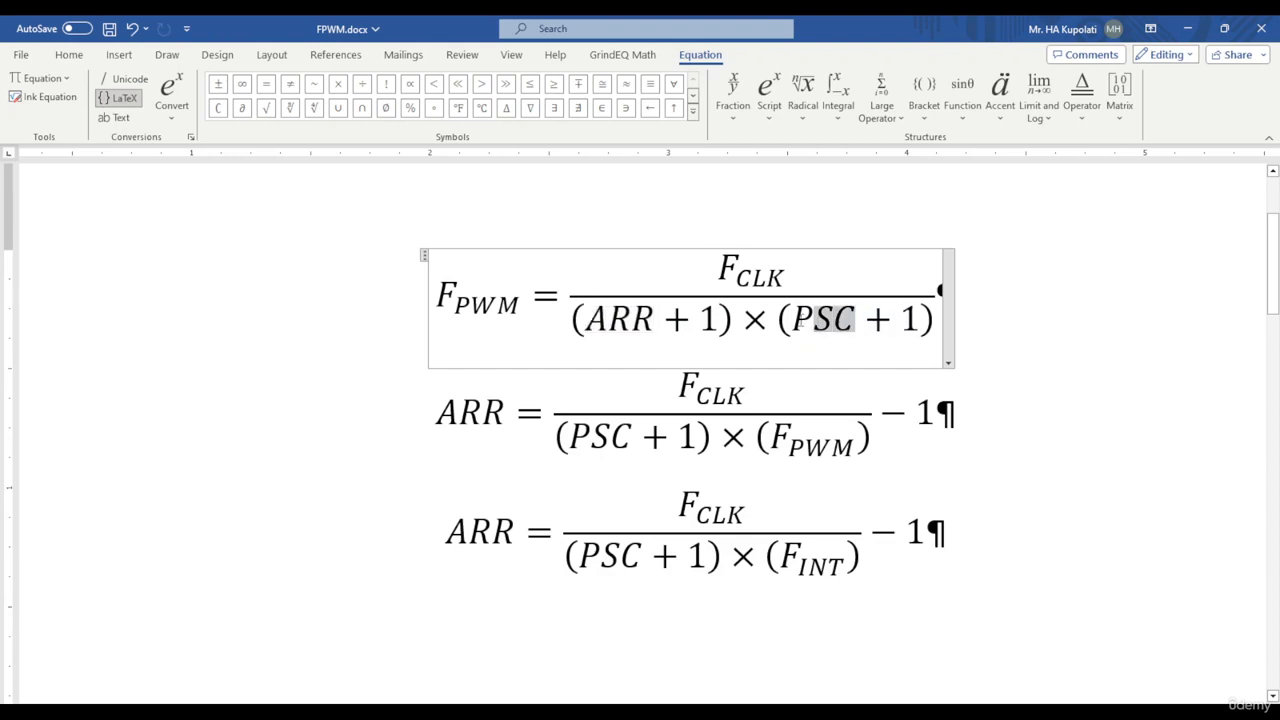
Step: Return to STM32CubeMX and locate the Counter Period and Prescaler parameters that match the formula's ARR and PSC terms
click(1187, 28)
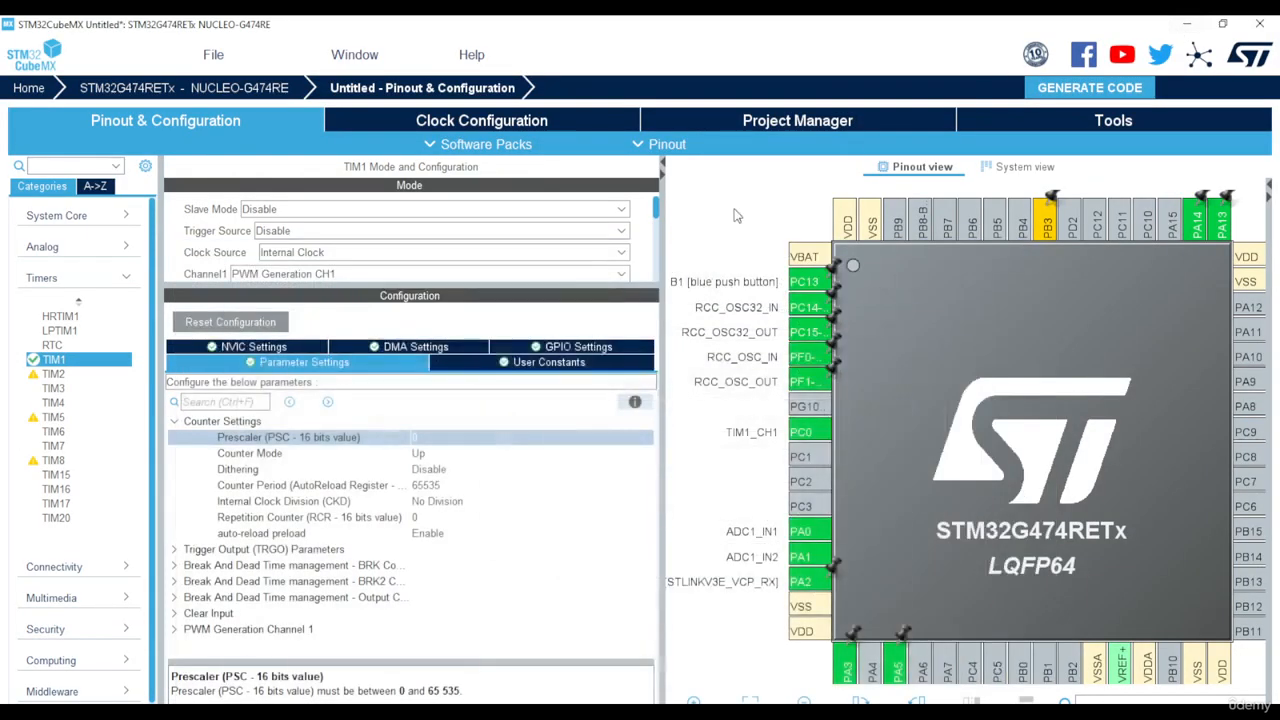
click(282, 487)
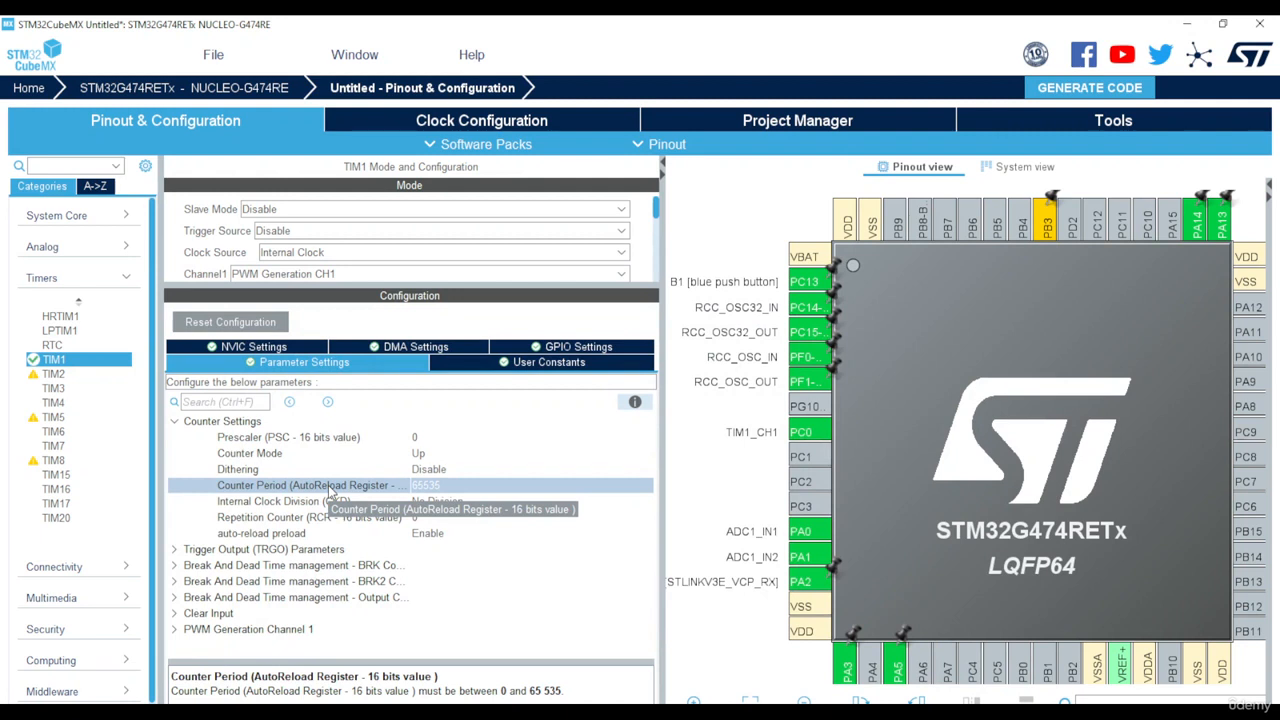
click(322, 438)
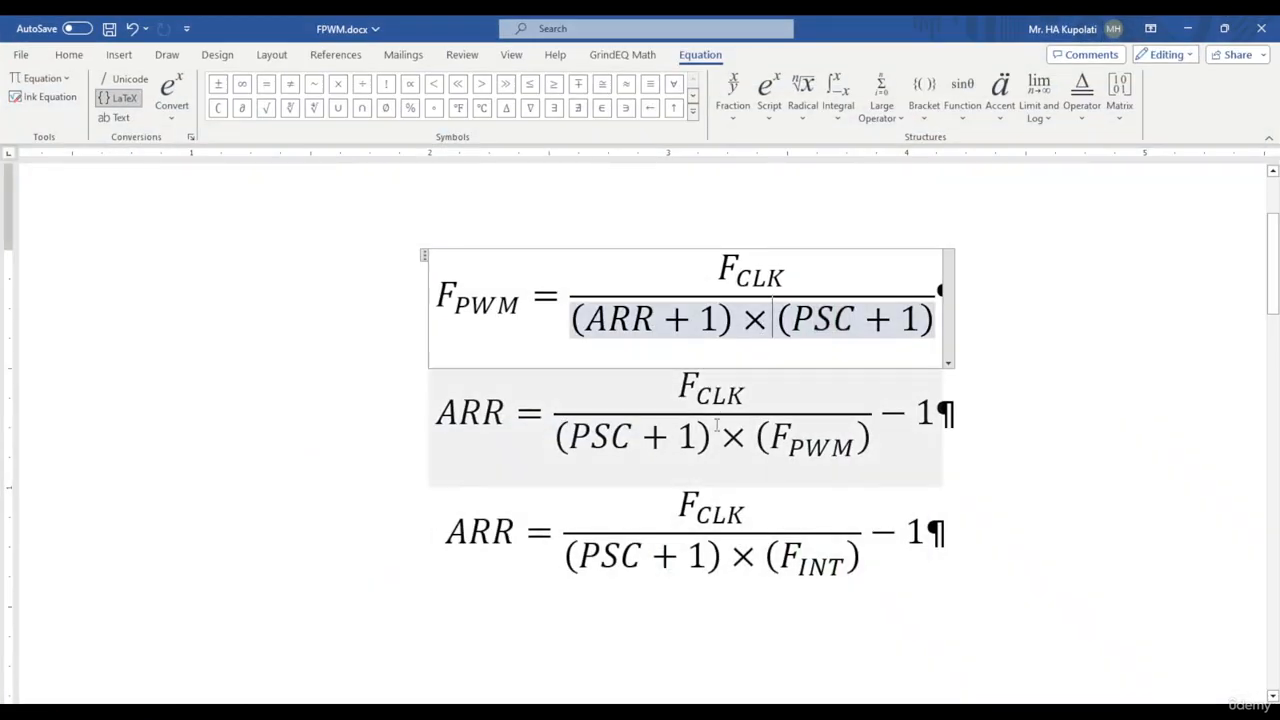
Step: Switch back to FPWM.docx in Word and insert several empty paragraphs below the ARR formula that uses F_PWM
drag(505, 412, 440, 411)
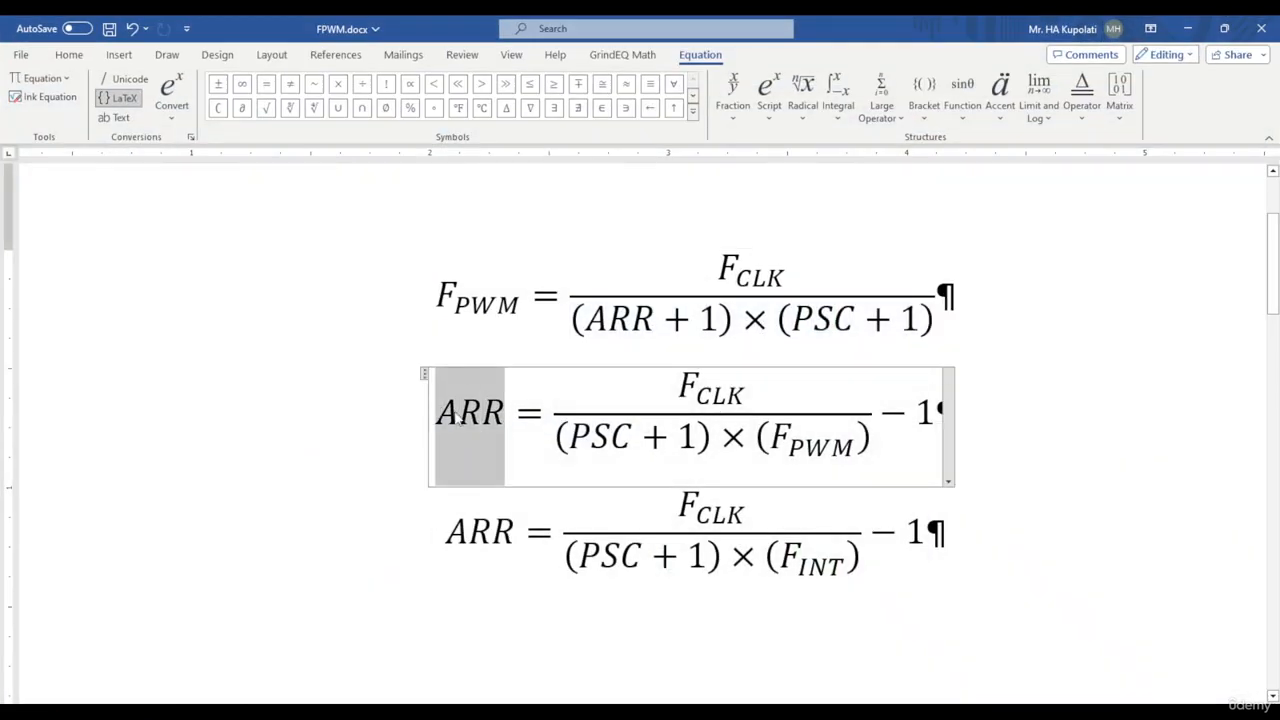
click(987, 402)
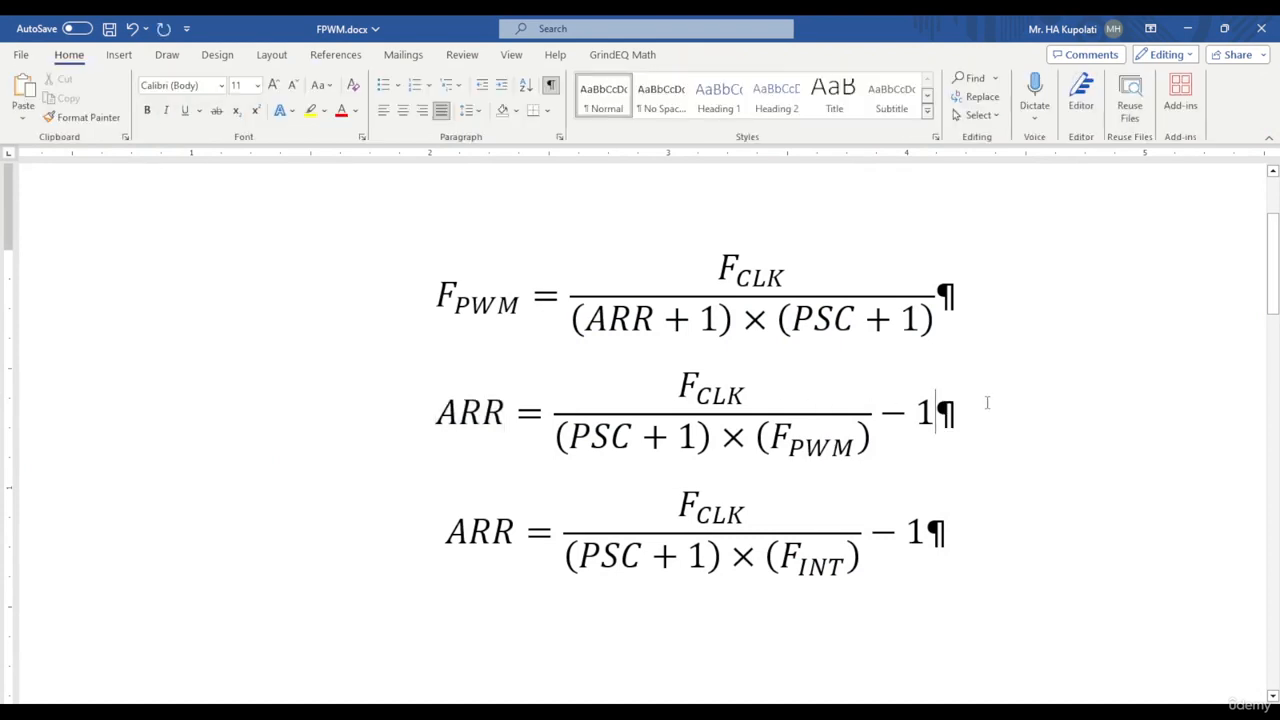
key(Return)
key(Return)
key(Return)
key(Return)
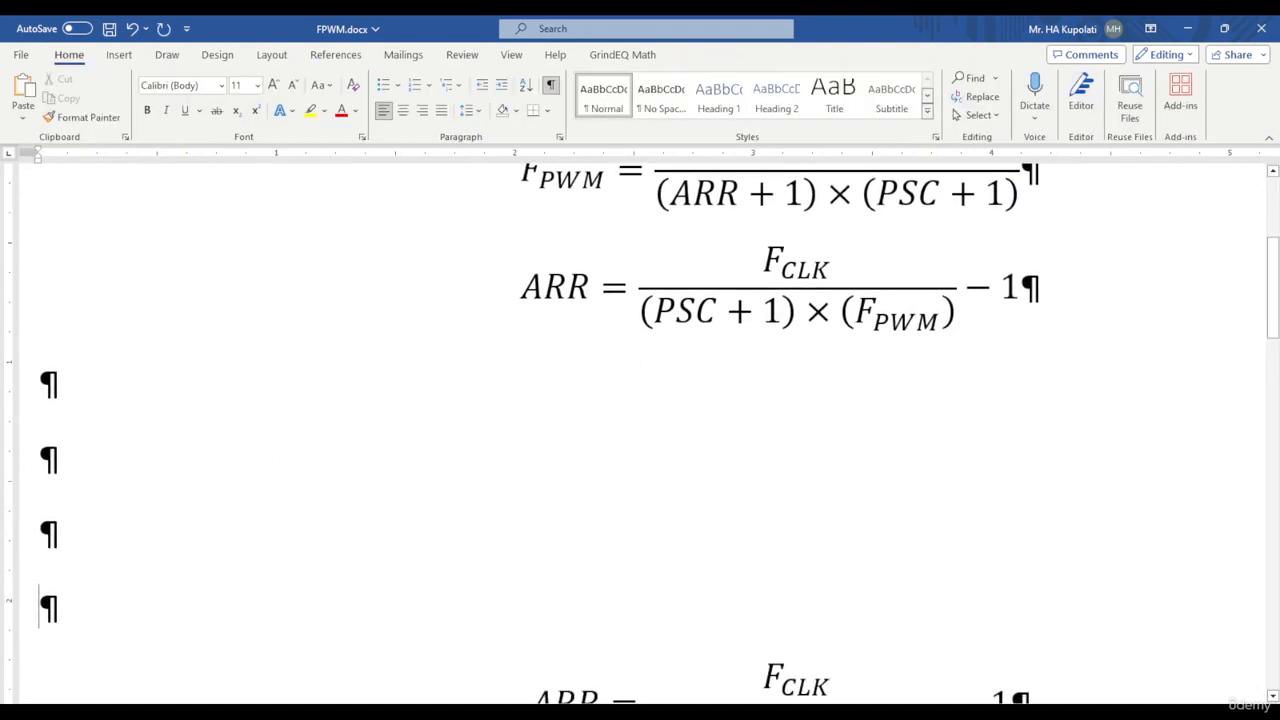
Step: Examine the ARR formula that uses F_PWM, highlighting its PSC, ARR and F_CLK terms in turn
scroll(980, 480, up, 3)
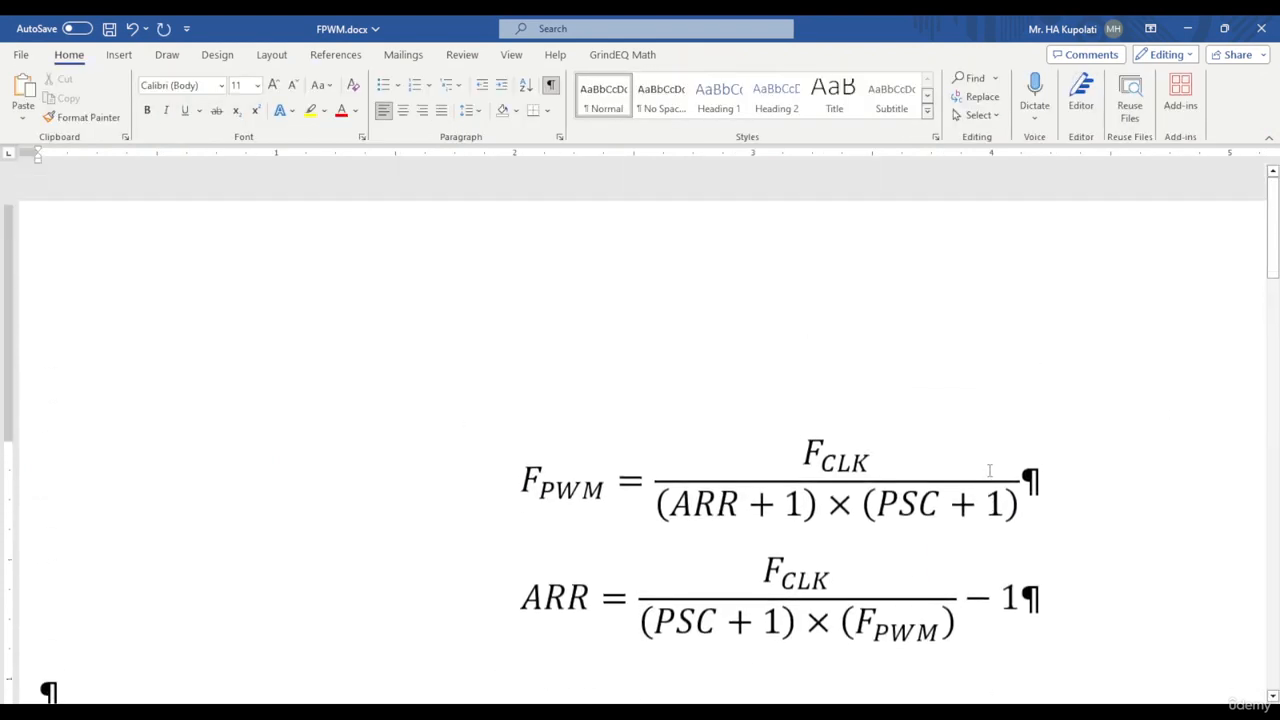
scroll(993, 459, down, 2)
scroll(993, 459, up, 1)
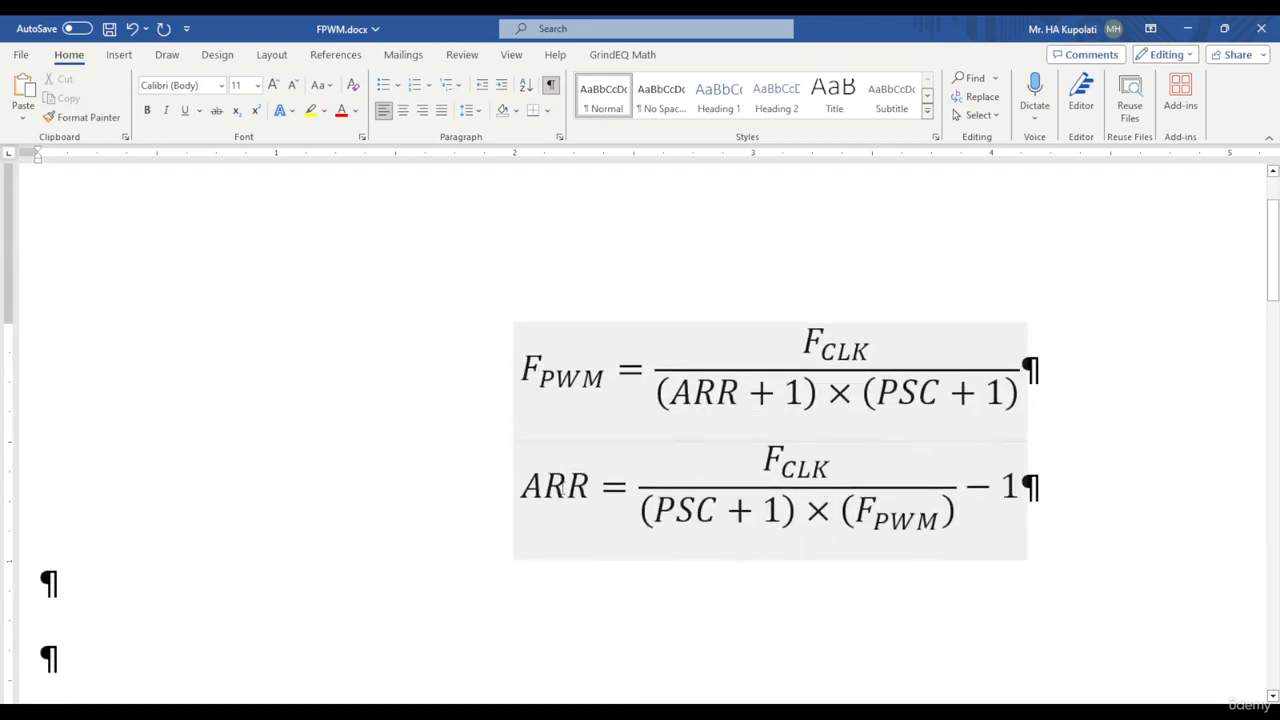
click(716, 512)
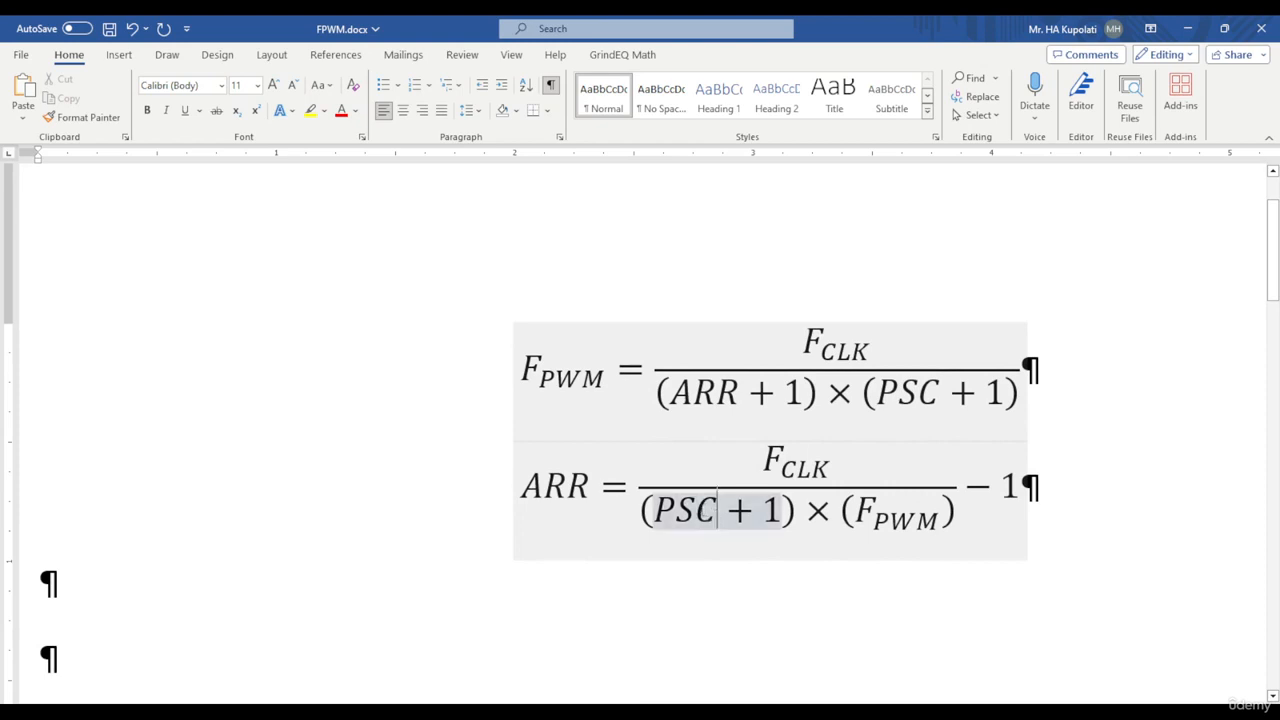
drag(716, 512, 677, 512)
drag(590, 487, 518, 484)
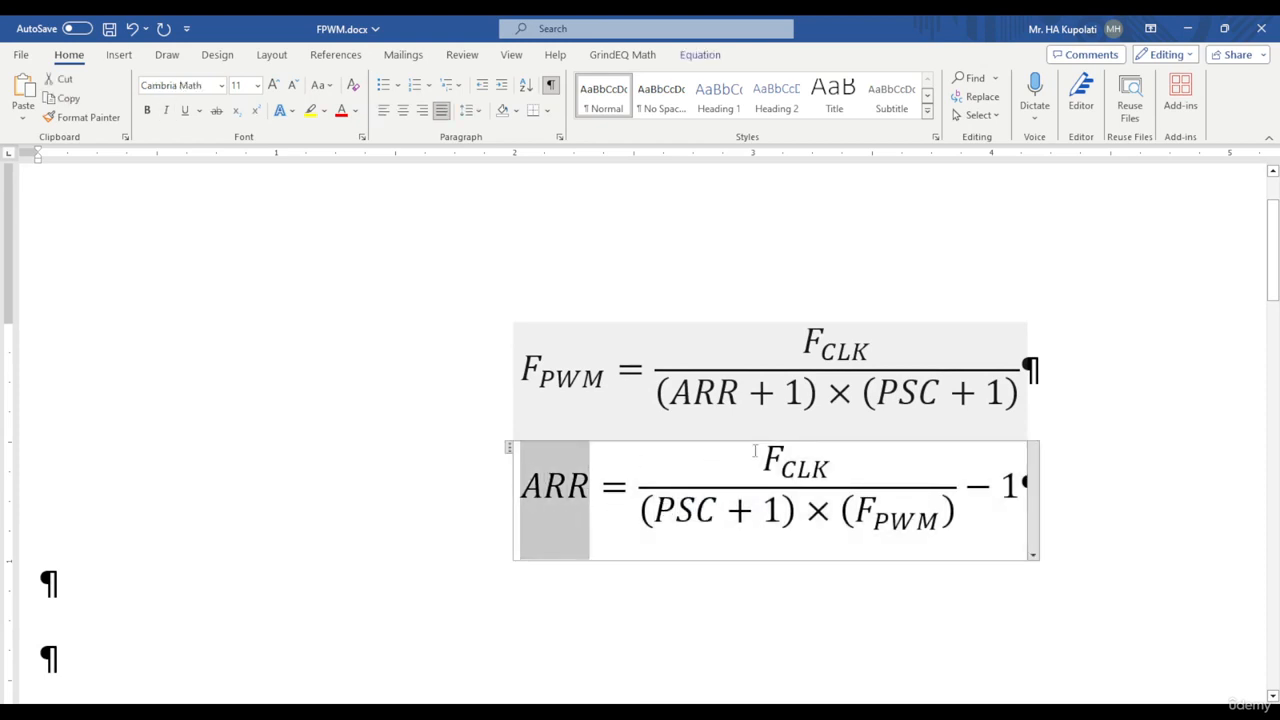
drag(720, 512, 655, 514)
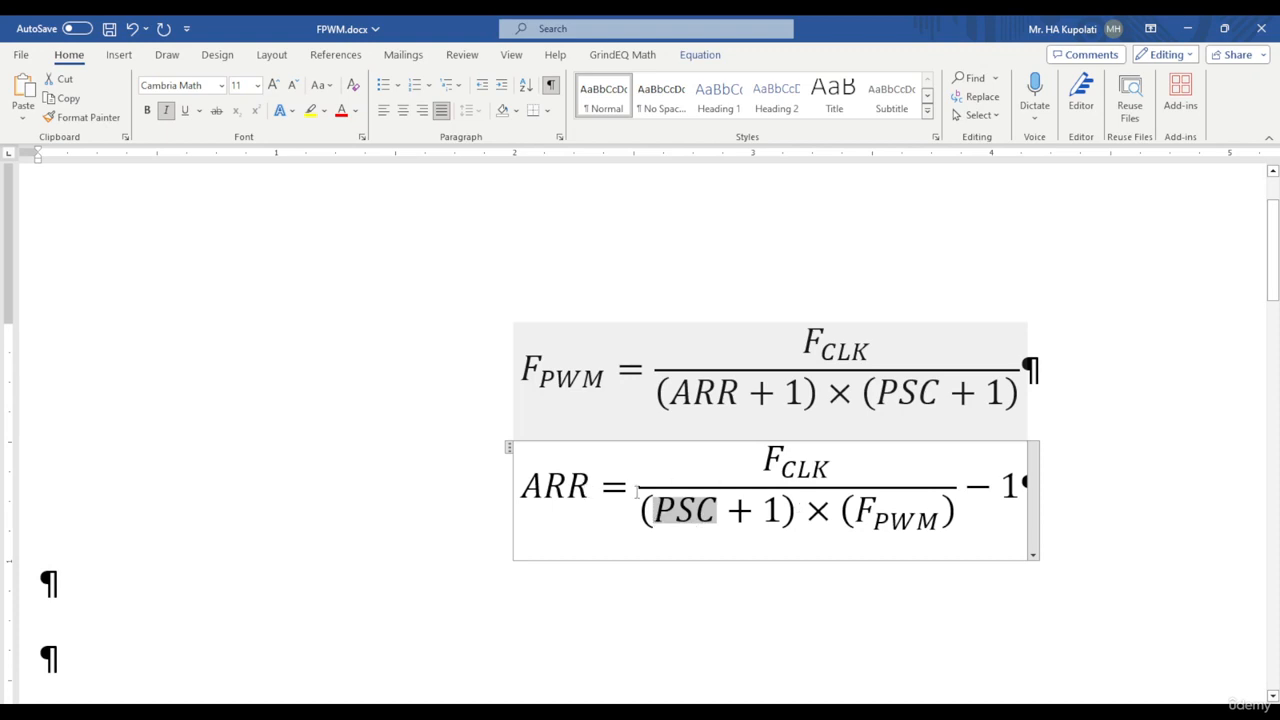
click(775, 713)
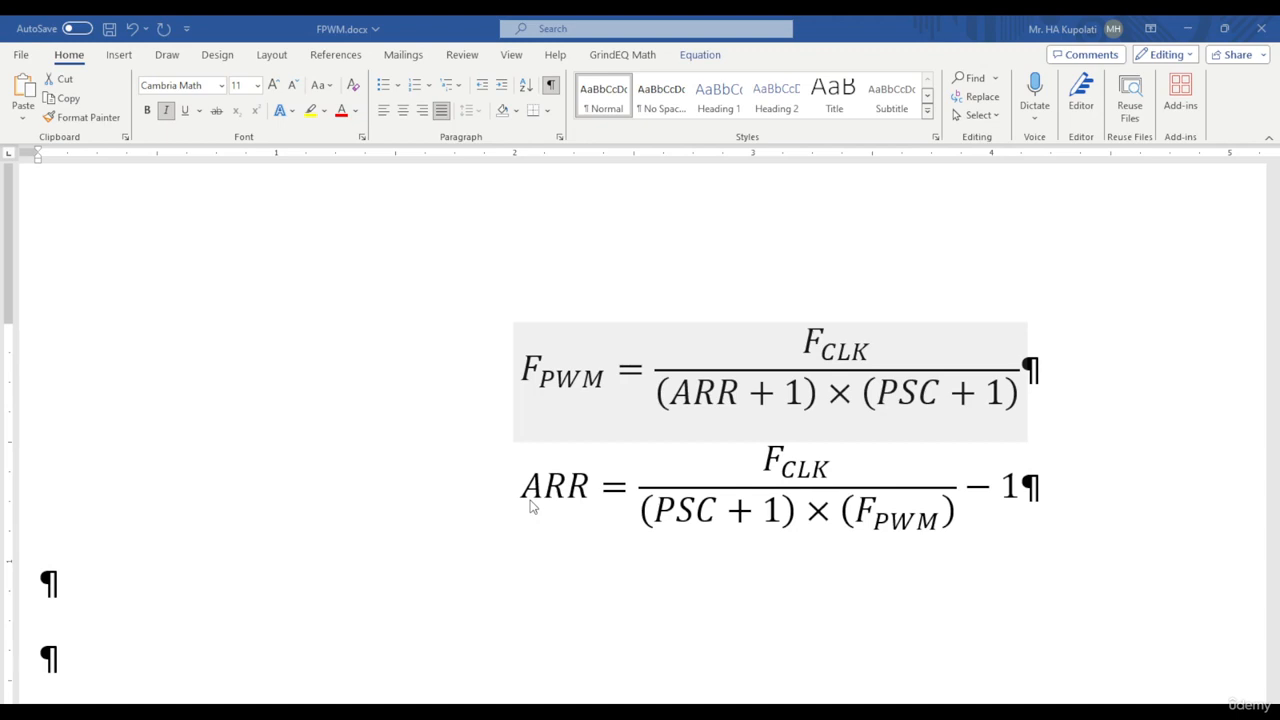
click(807, 476)
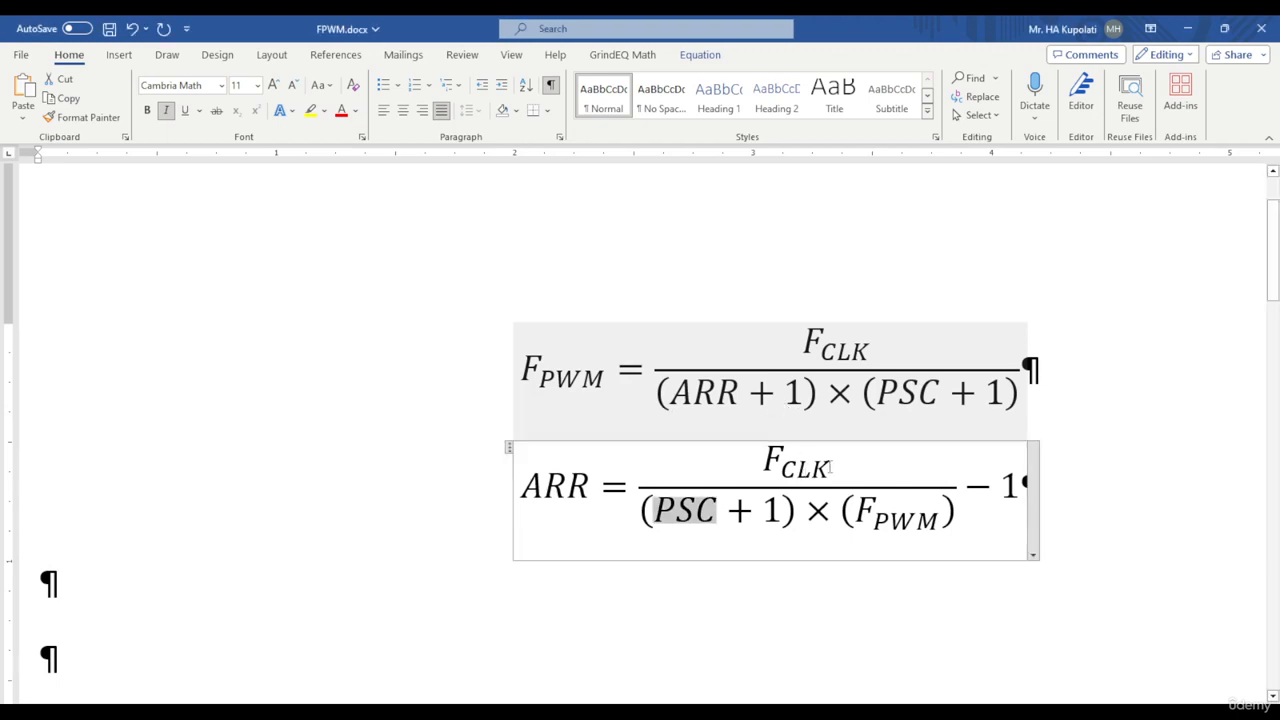
drag(830, 467, 762, 466)
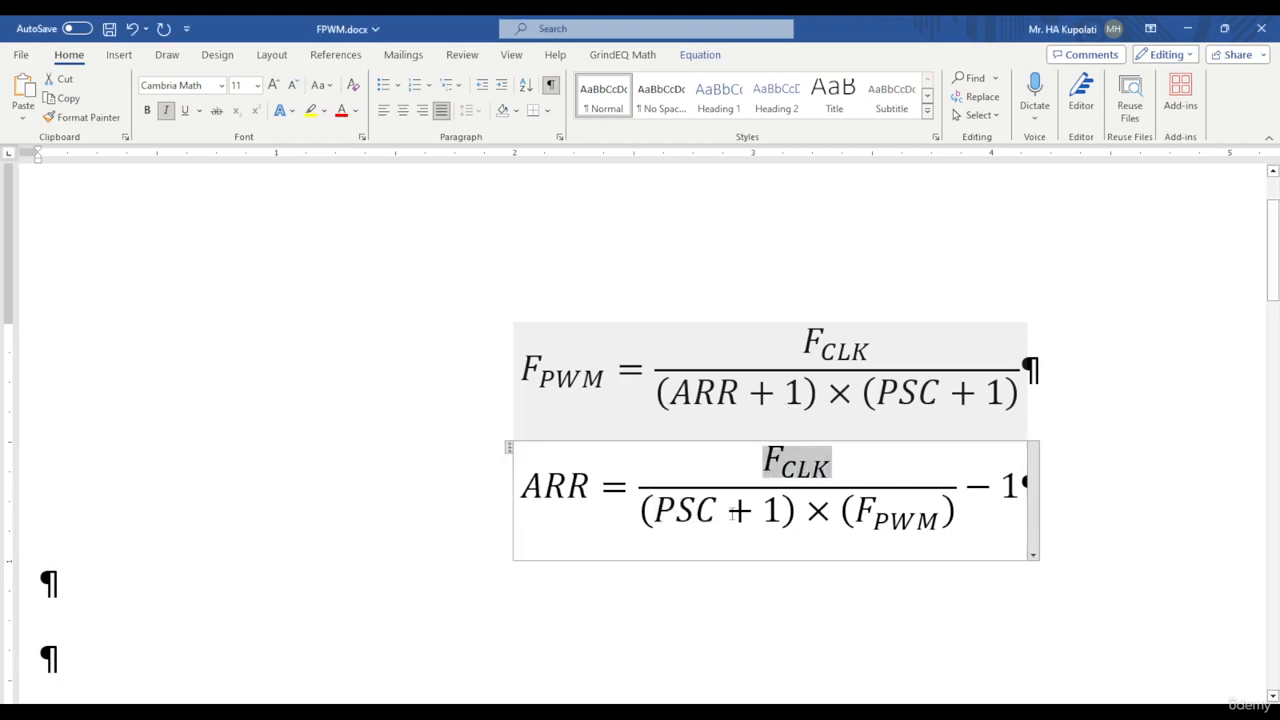
Step: Highlight the PSC, F_PWM and F_CLK terms of the ARR formula that uses F_PWM
drag(720, 511, 676, 511)
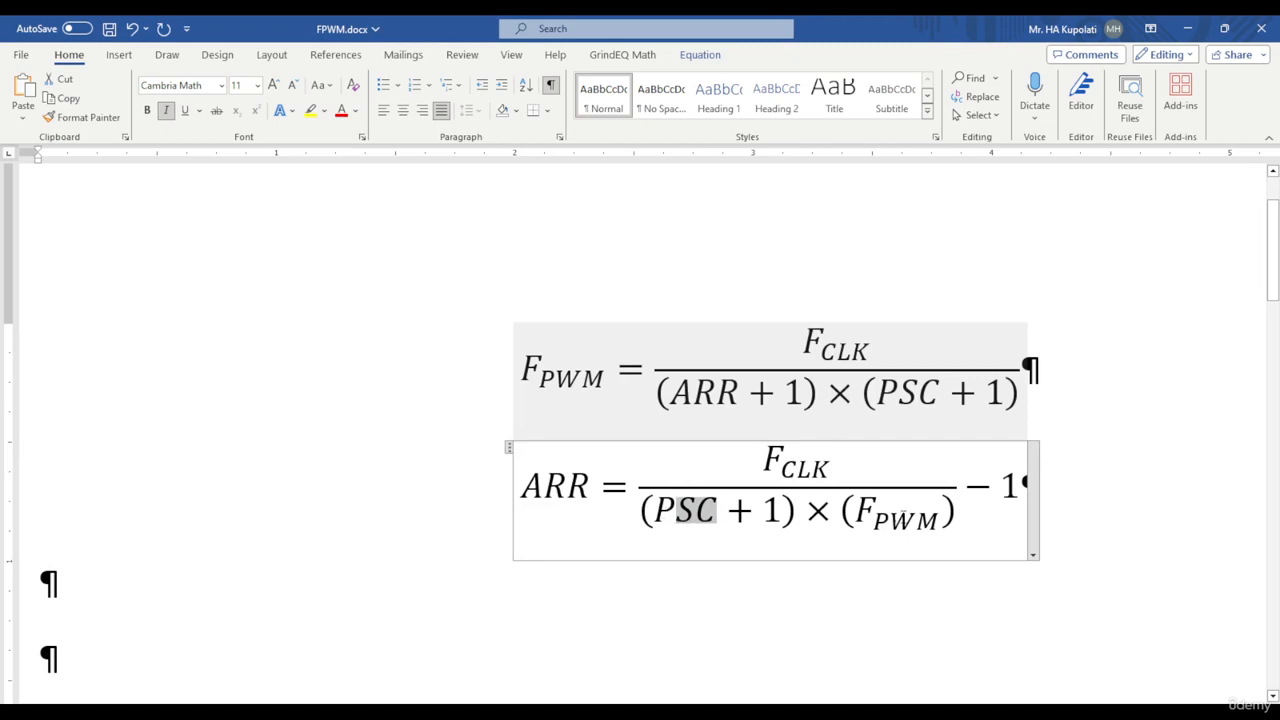
drag(942, 516, 856, 514)
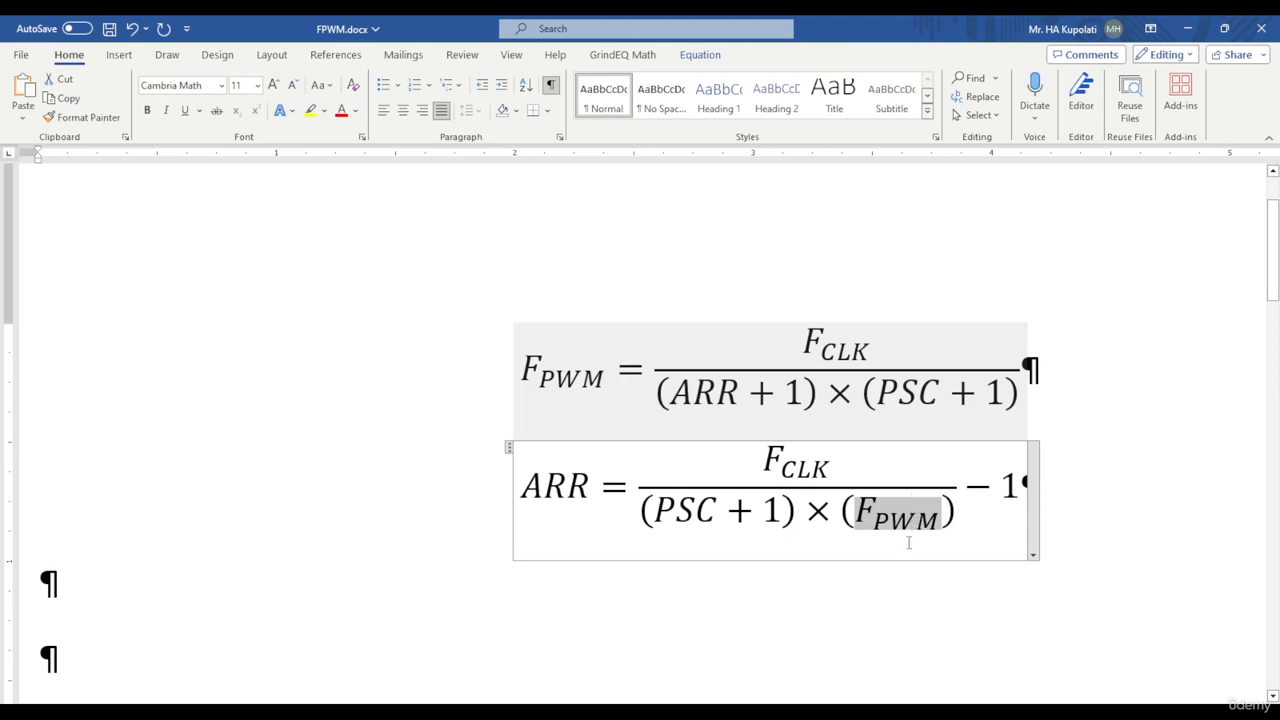
click(941, 516)
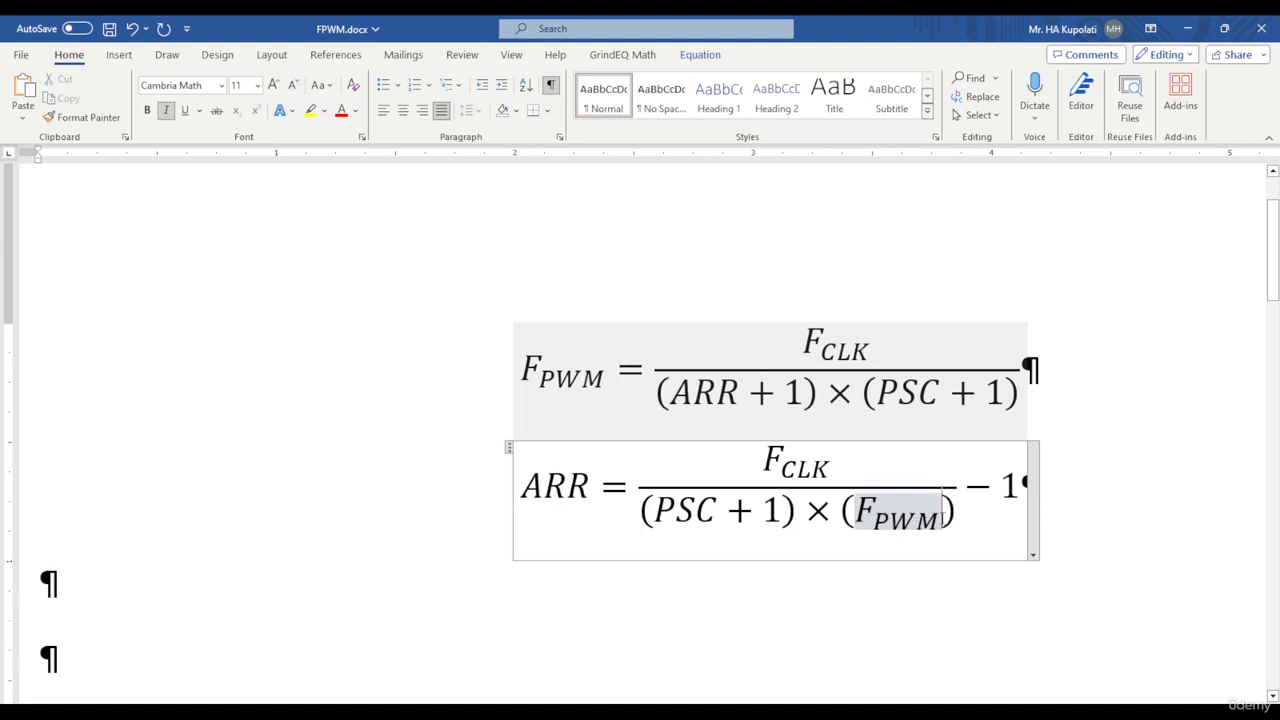
key(shift+Left)
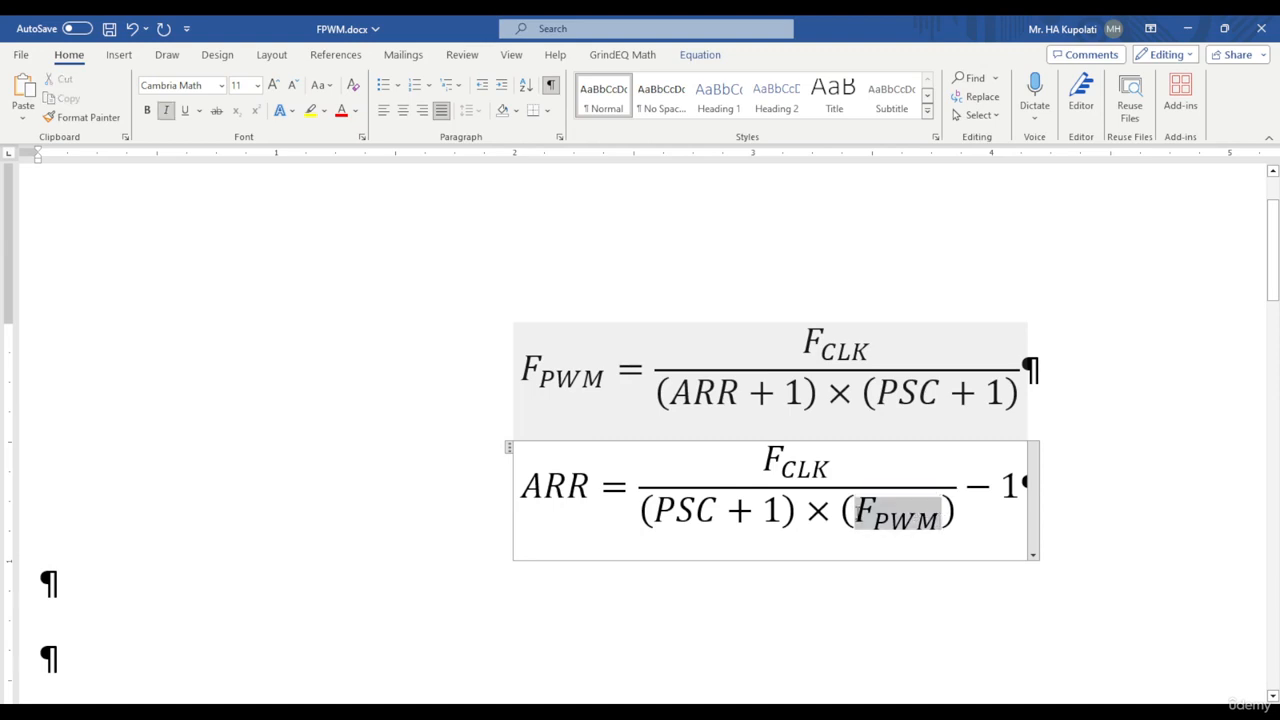
click(811, 463)
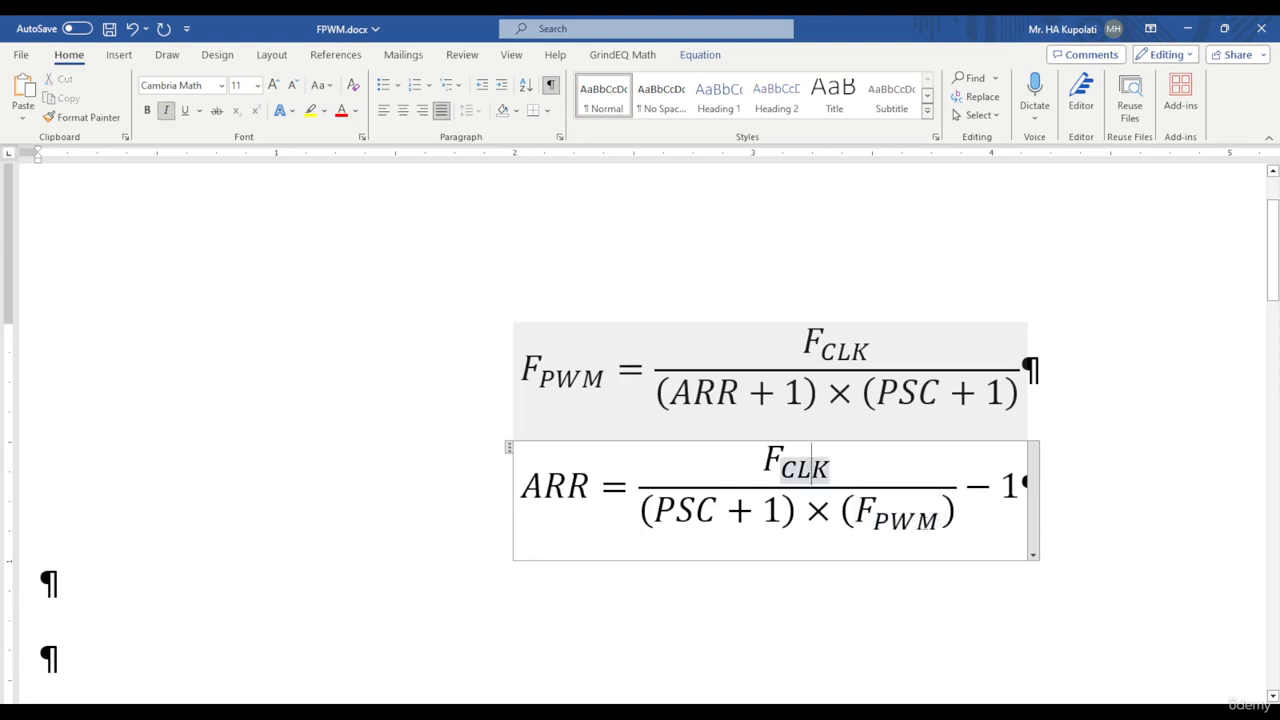
drag(831, 469, 773, 463)
click(810, 466)
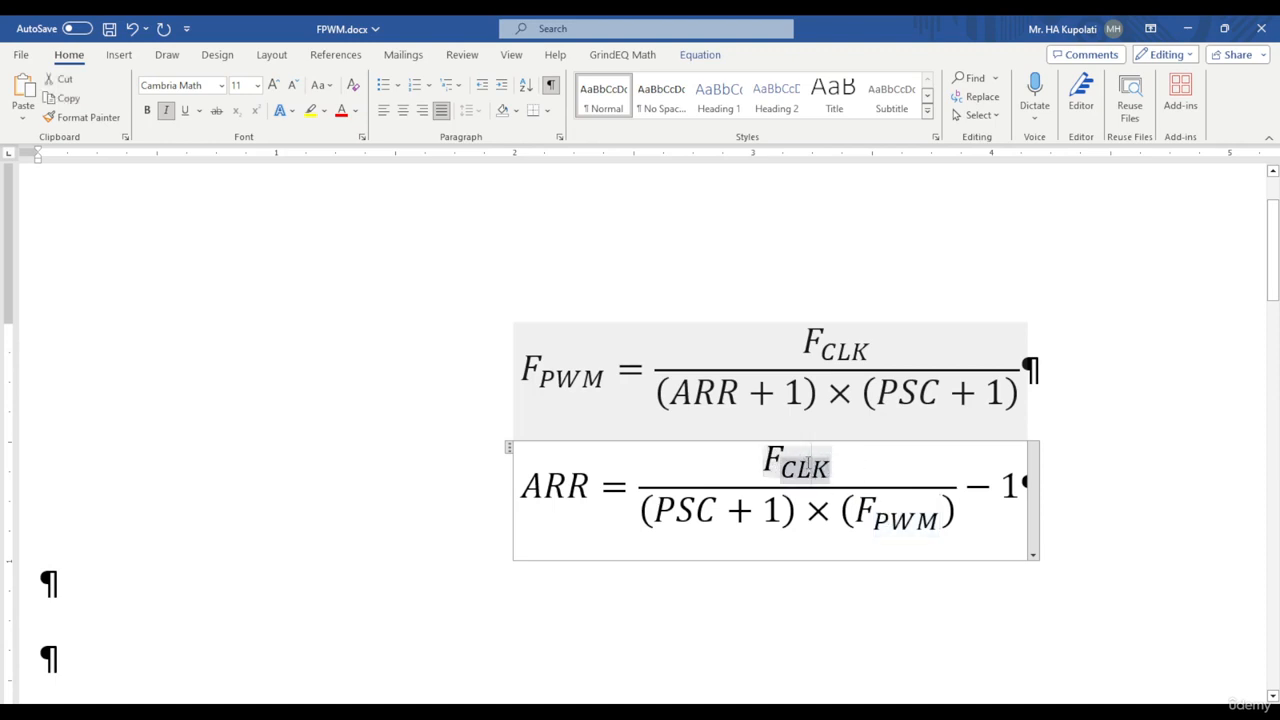
click(914, 516)
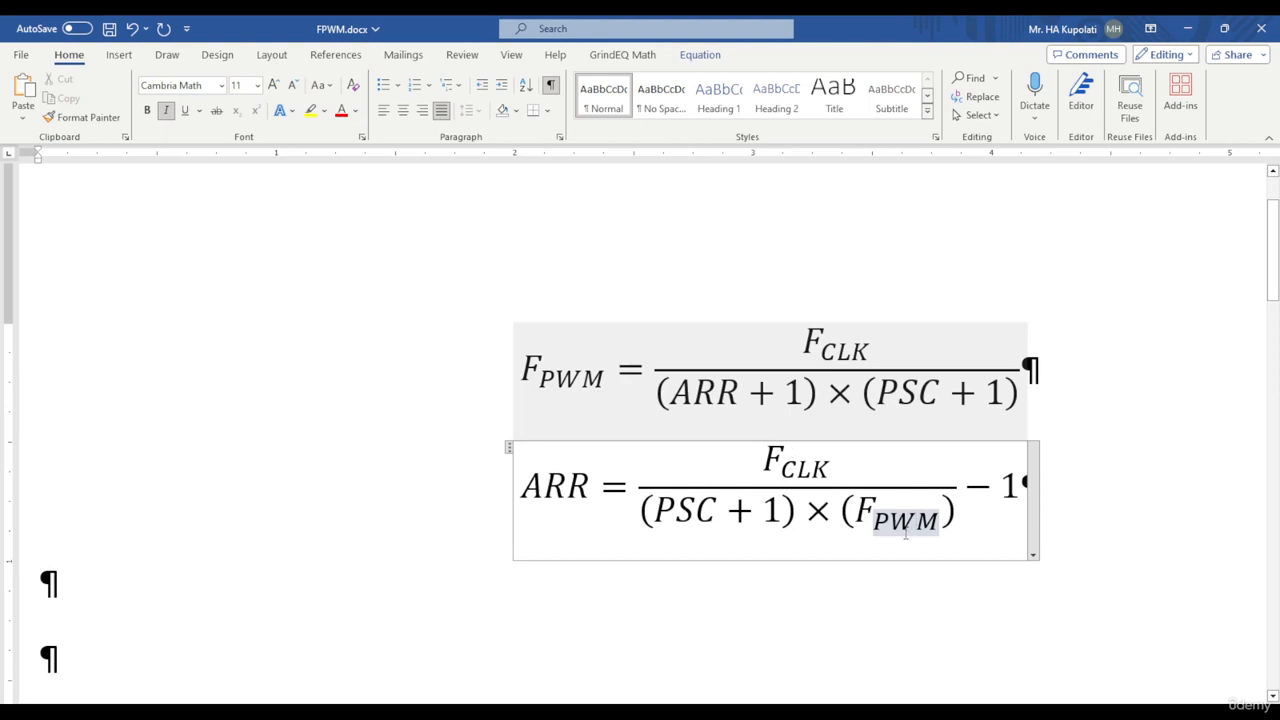
Step: Examine how the ARR formula yields the counter period, highlighting its PSC, minus 1 and ARR parts
drag(717, 513, 656, 515)
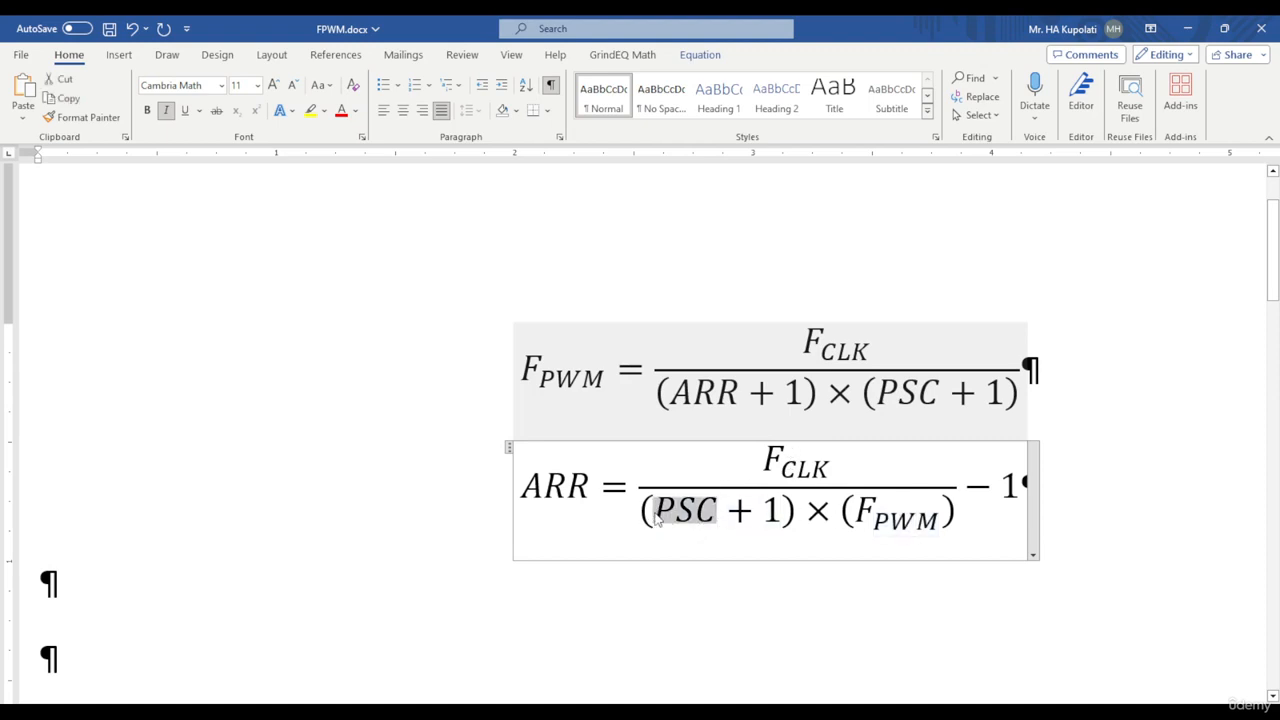
drag(1020, 472, 971, 474)
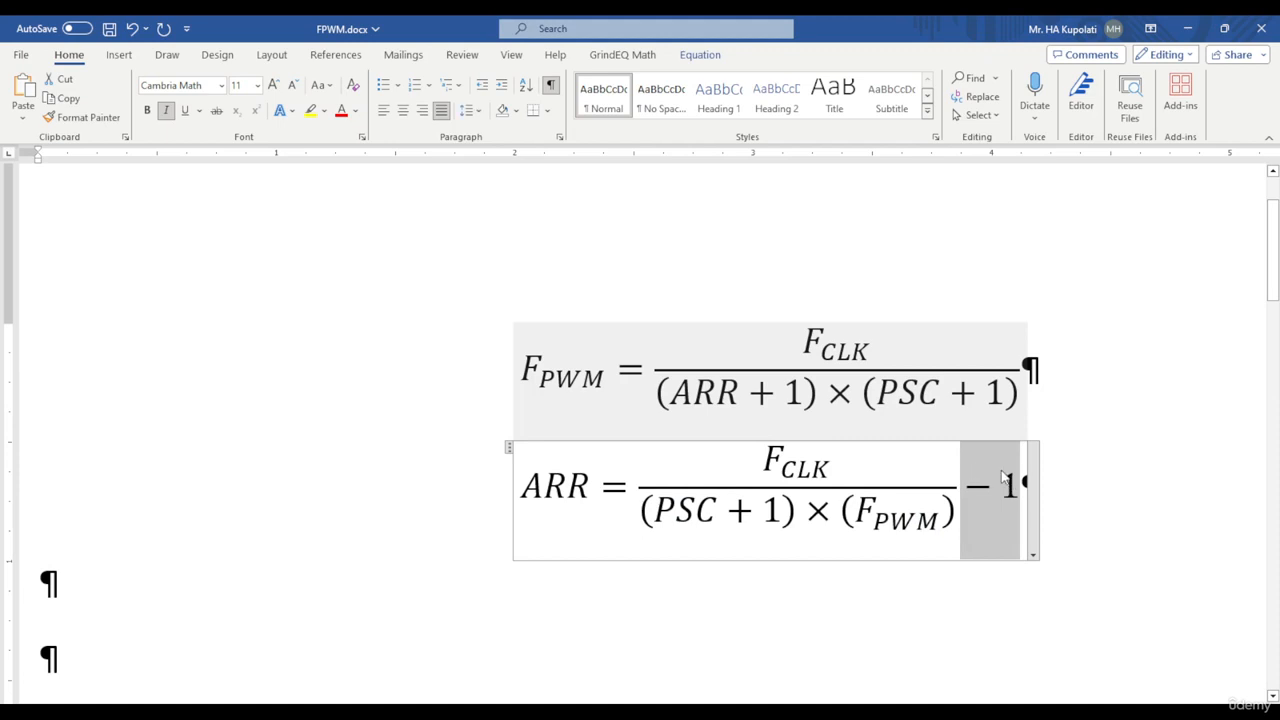
click(1006, 484)
drag(1018, 486, 972, 495)
drag(590, 497, 522, 488)
click(563, 487)
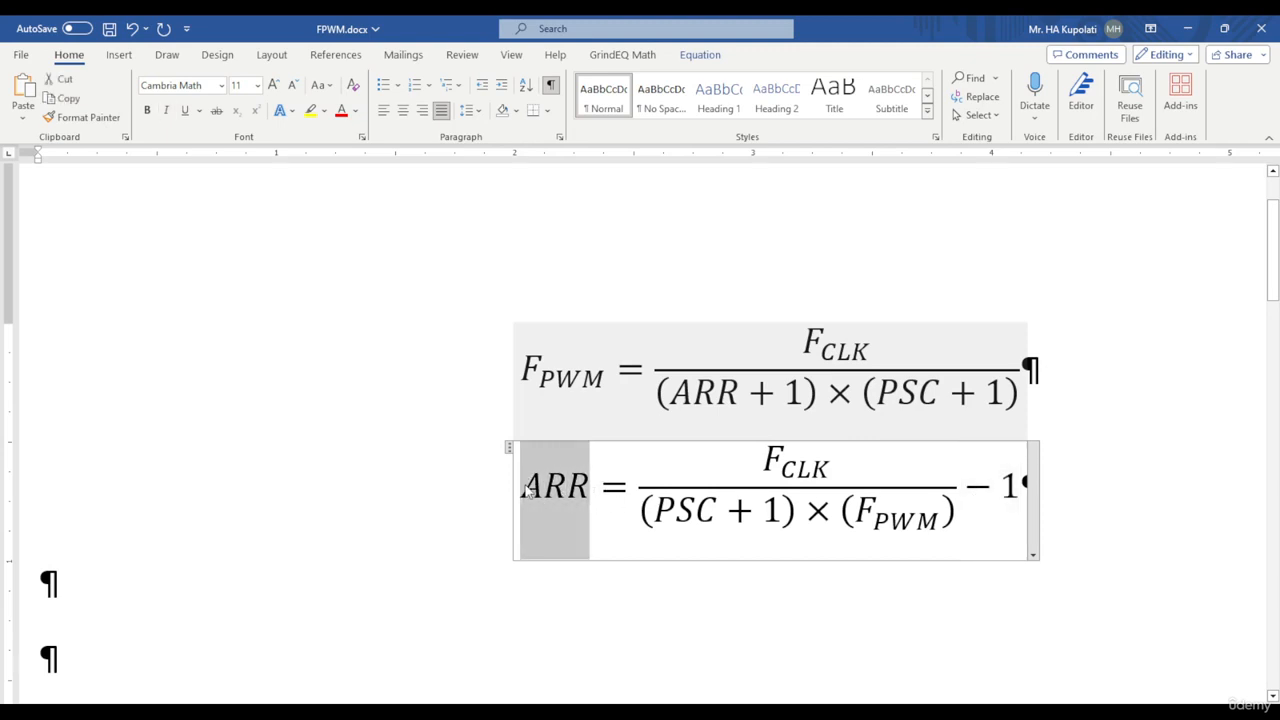
drag(1024, 487, 981, 497)
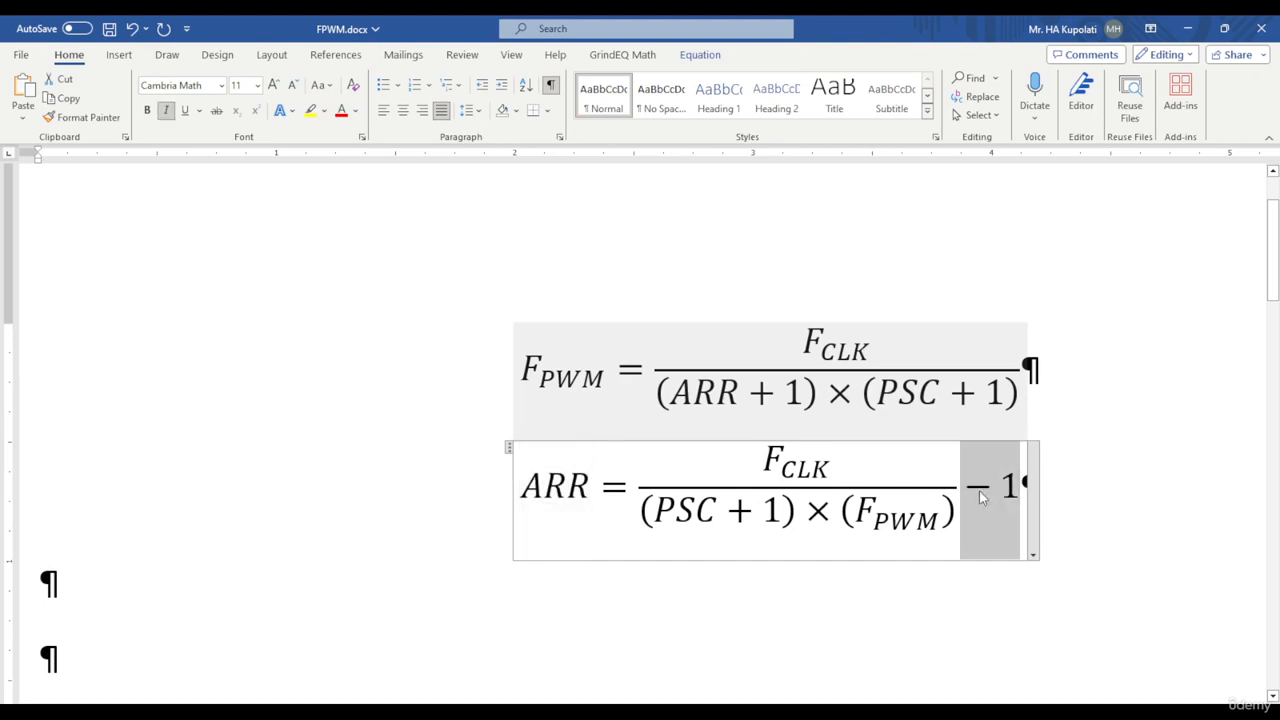
click(1021, 490)
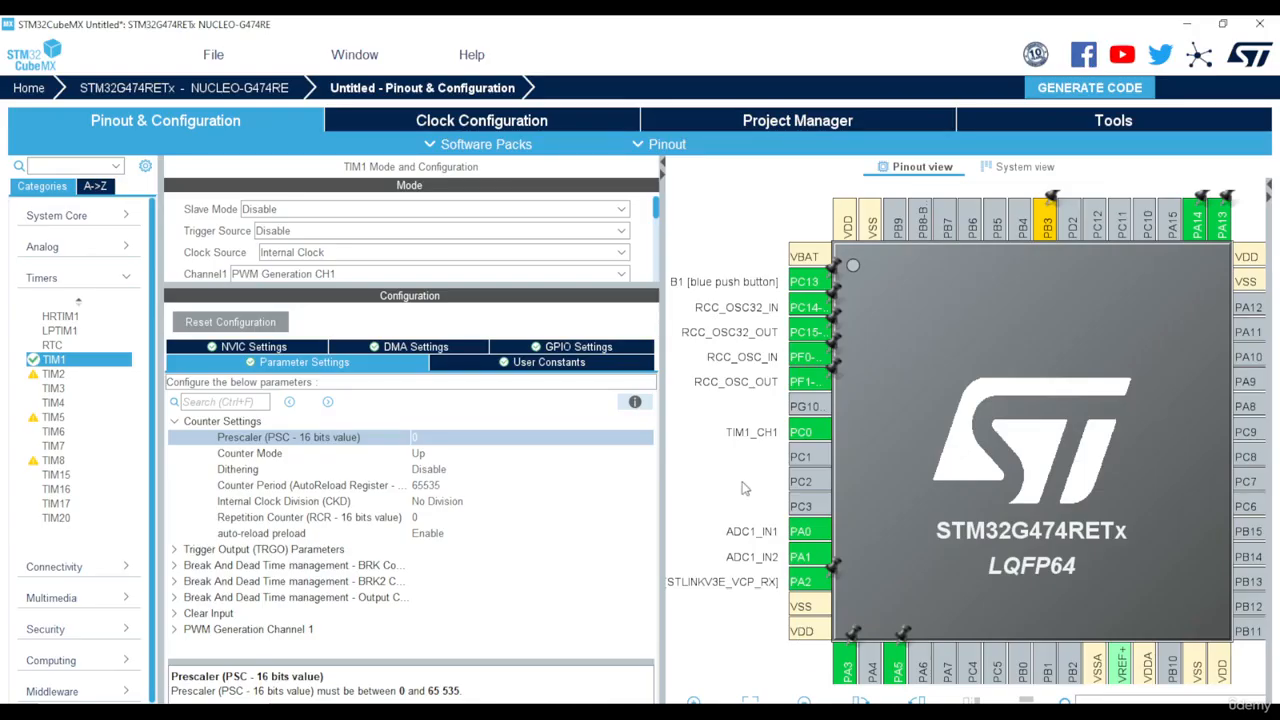
Step: Switch to STM32CubeMX and set TIM1's Prescaler to 1 and Counter Period to 849
click(426, 438)
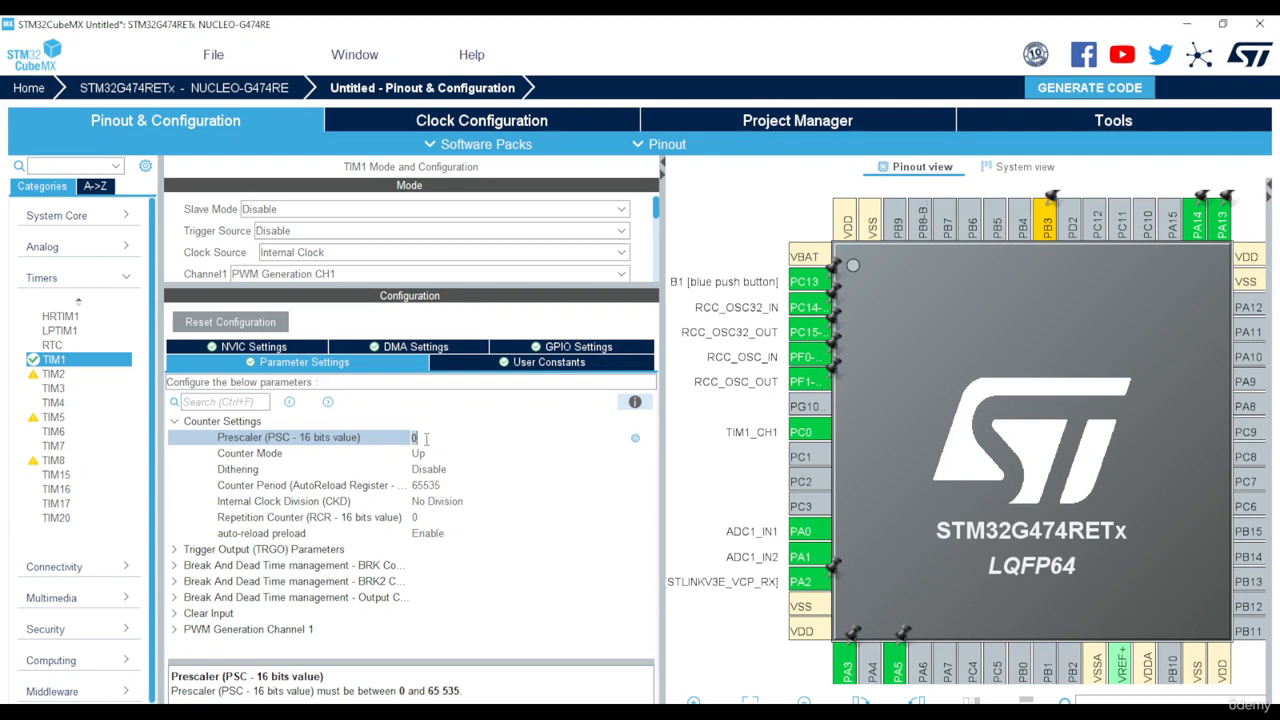
text(1)
click(437, 484)
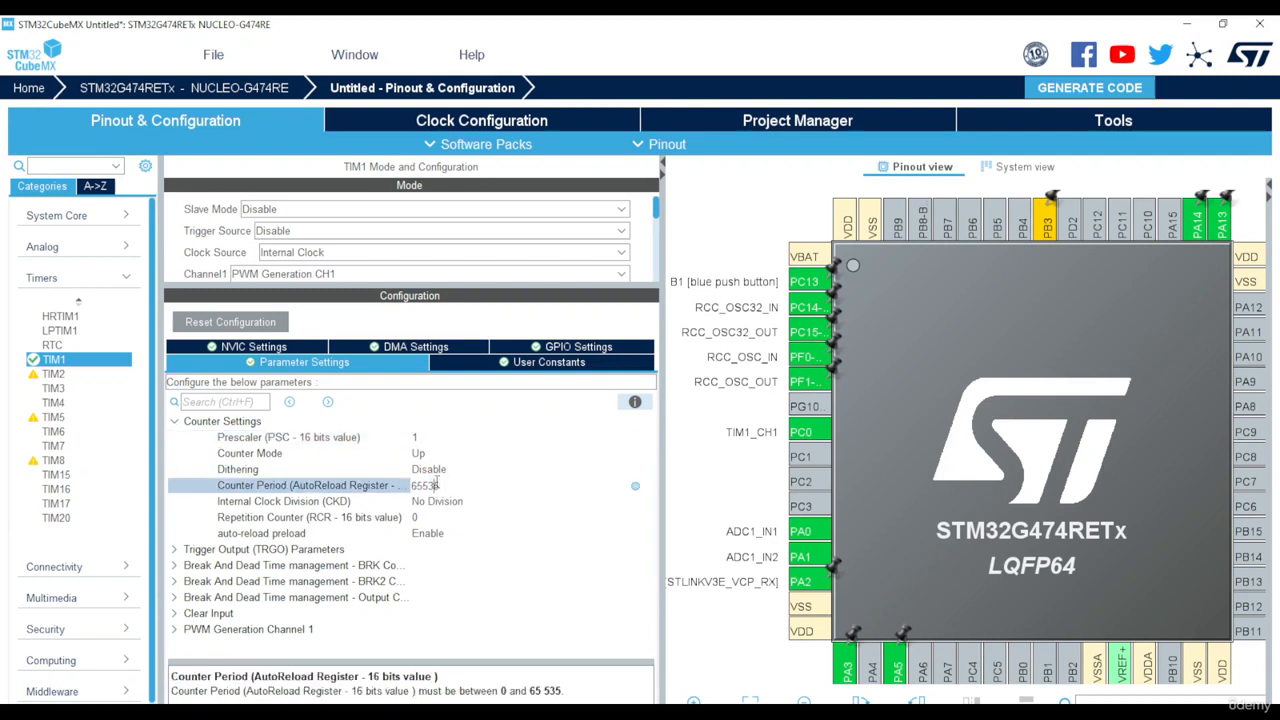
double_click(437, 484)
text(849)
click(533, 441)
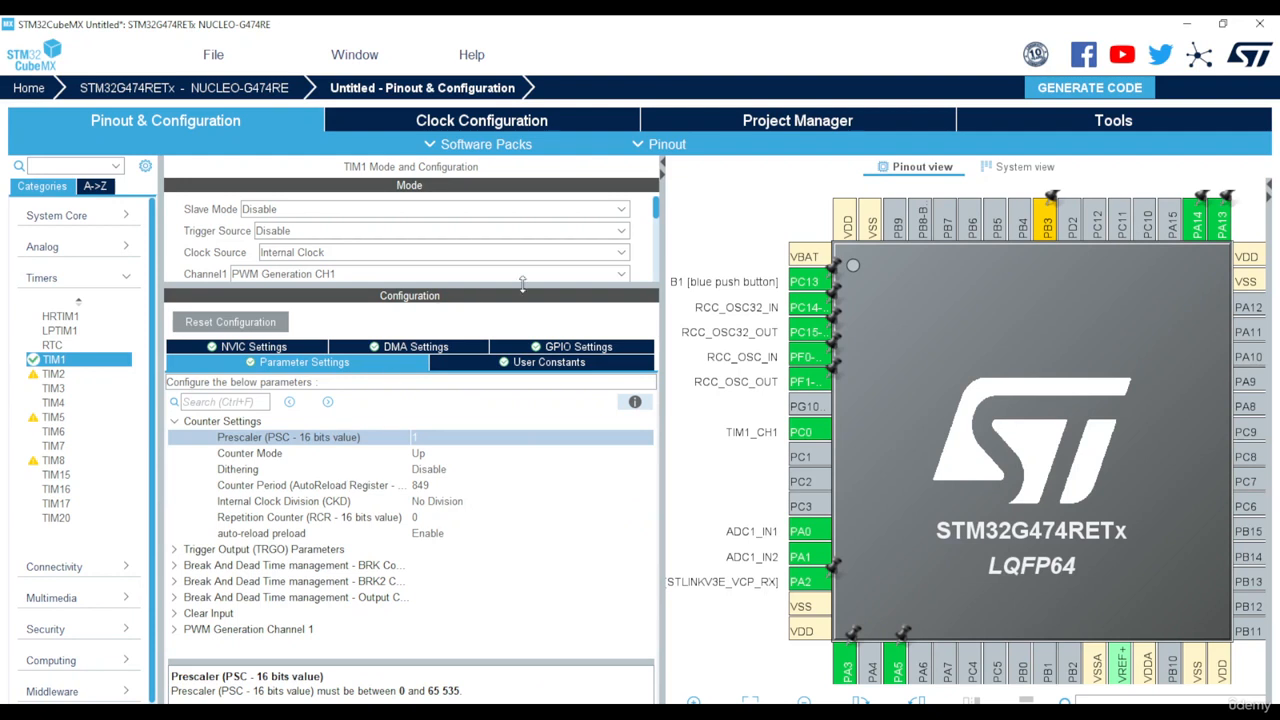
Step: Review TIM1's Clock Source and Channel1 options, keeping Internal Clock and PWM Generation CH1
drag(523, 286, 491, 446)
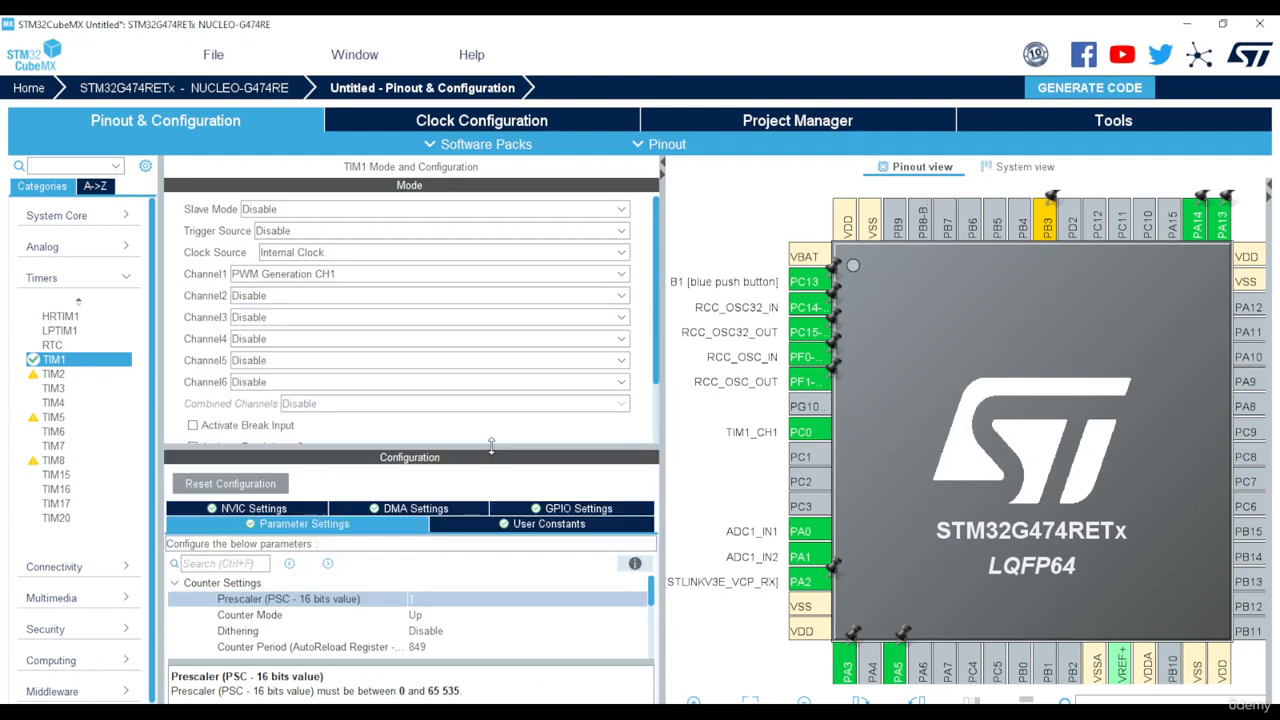
click(334, 253)
click(334, 253)
click(334, 253)
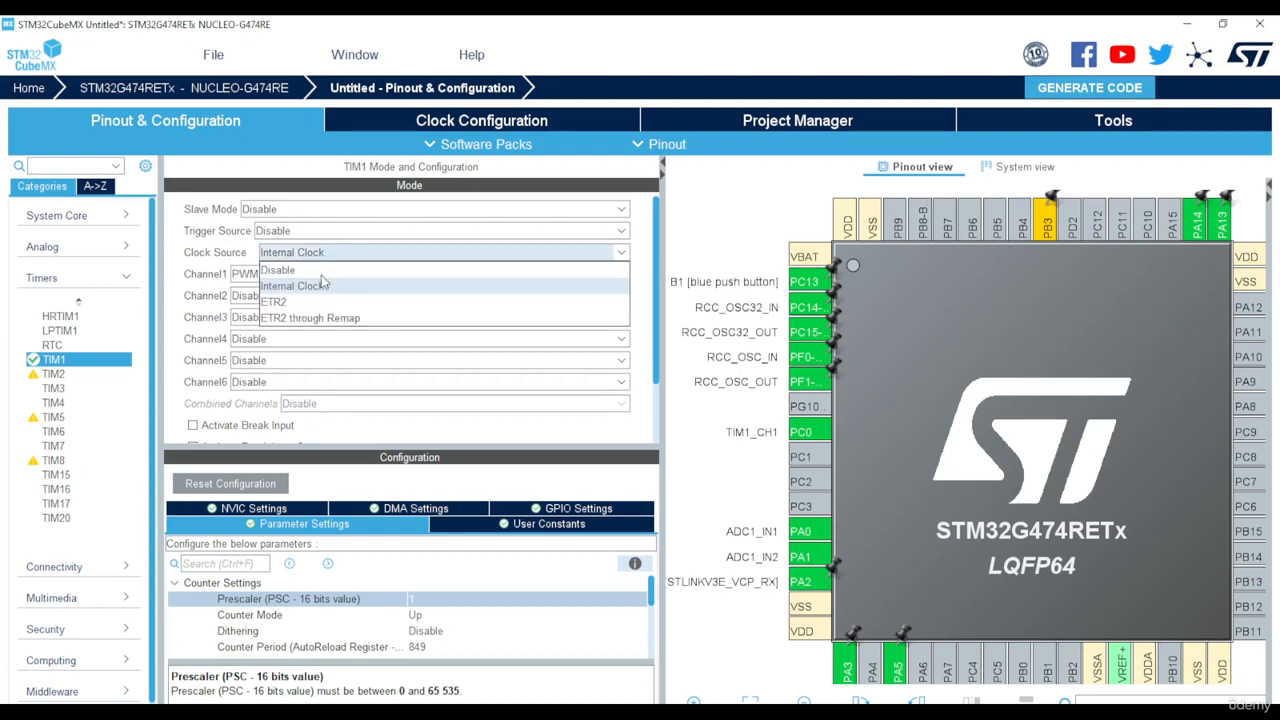
click(312, 287)
click(316, 276)
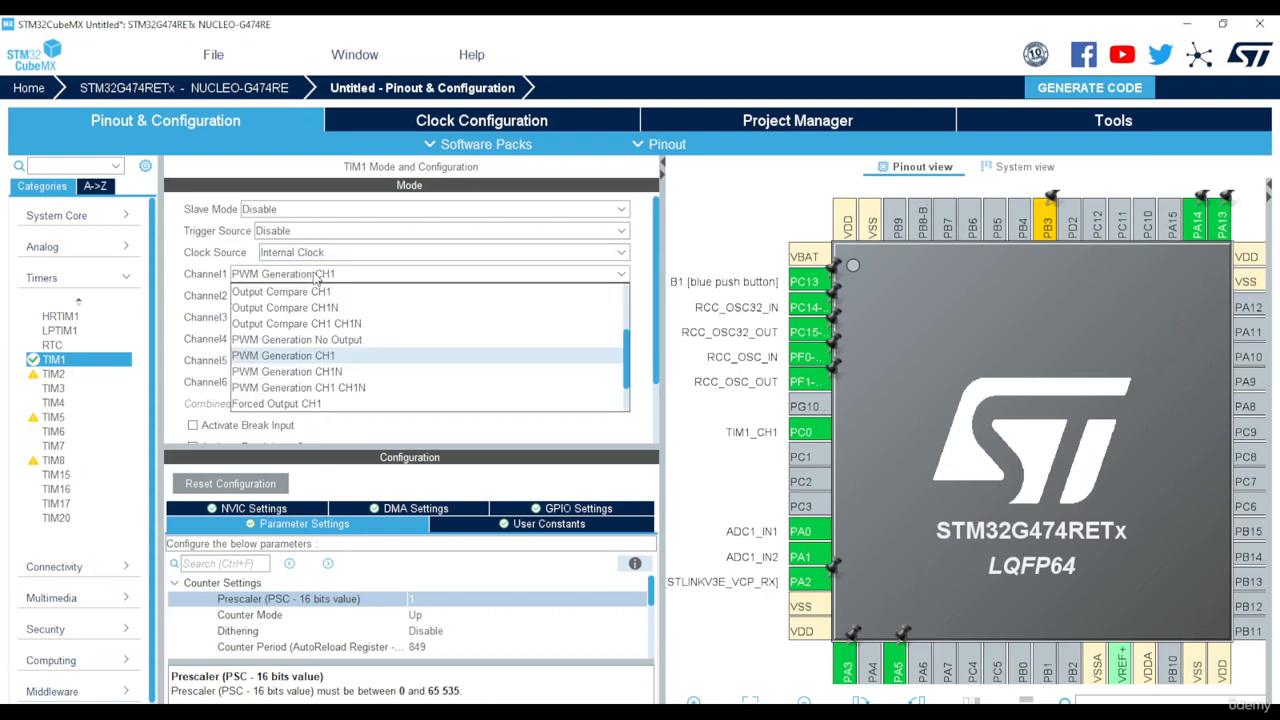
click(334, 274)
drag(398, 446, 411, 262)
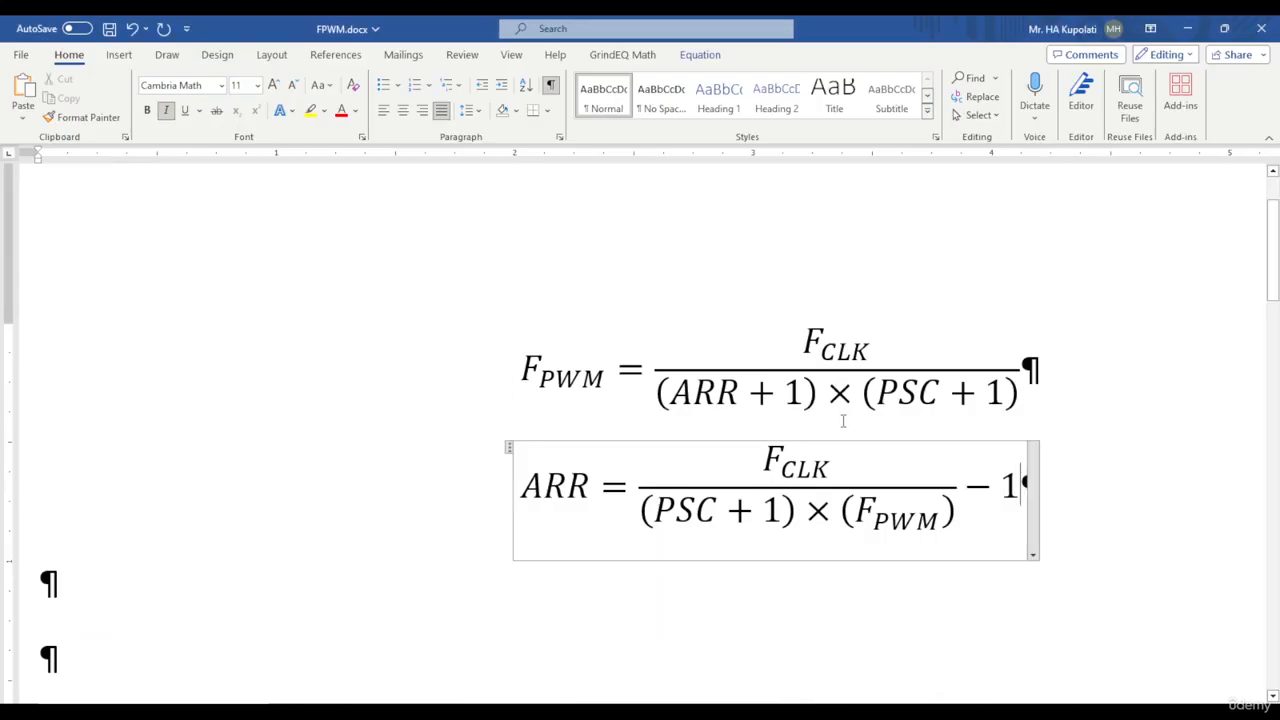
Step: Highlight the right-hand side of the ARR formula in FPWM.docx in Word, and return to TIM1's Counter Period in STM32CubeMX
drag(660, 500, 1018, 489)
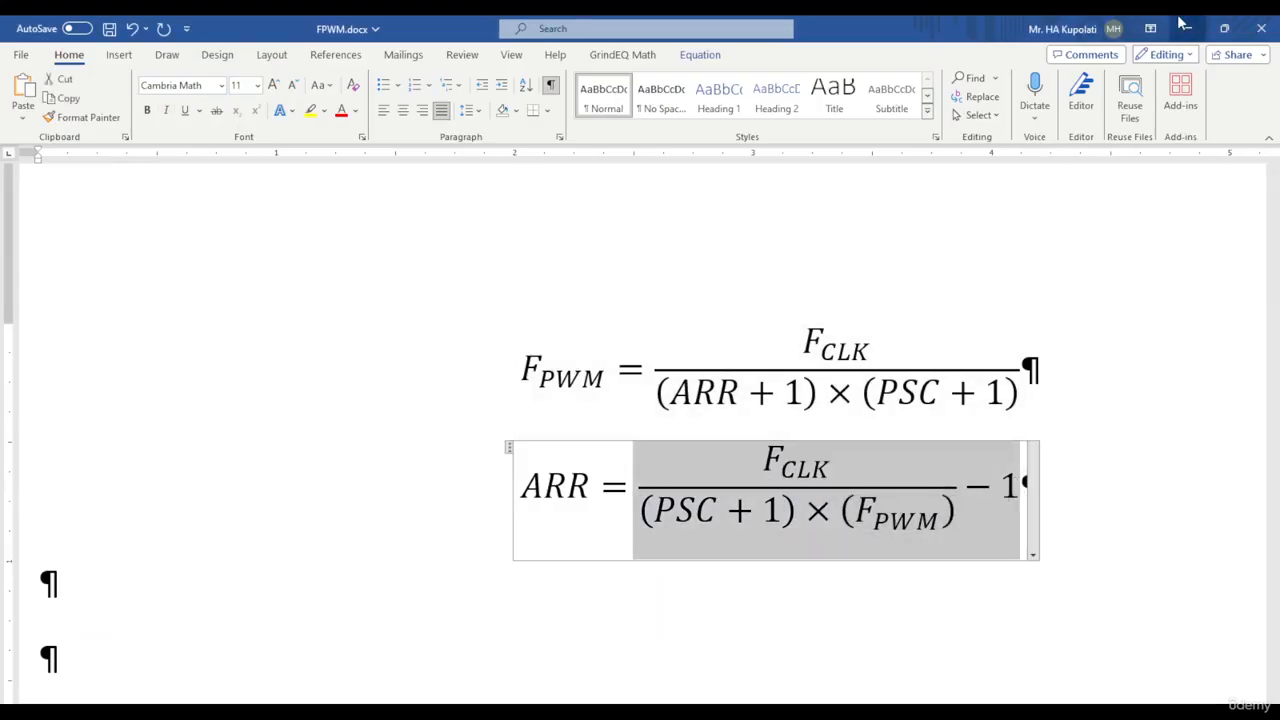
click(1186, 28)
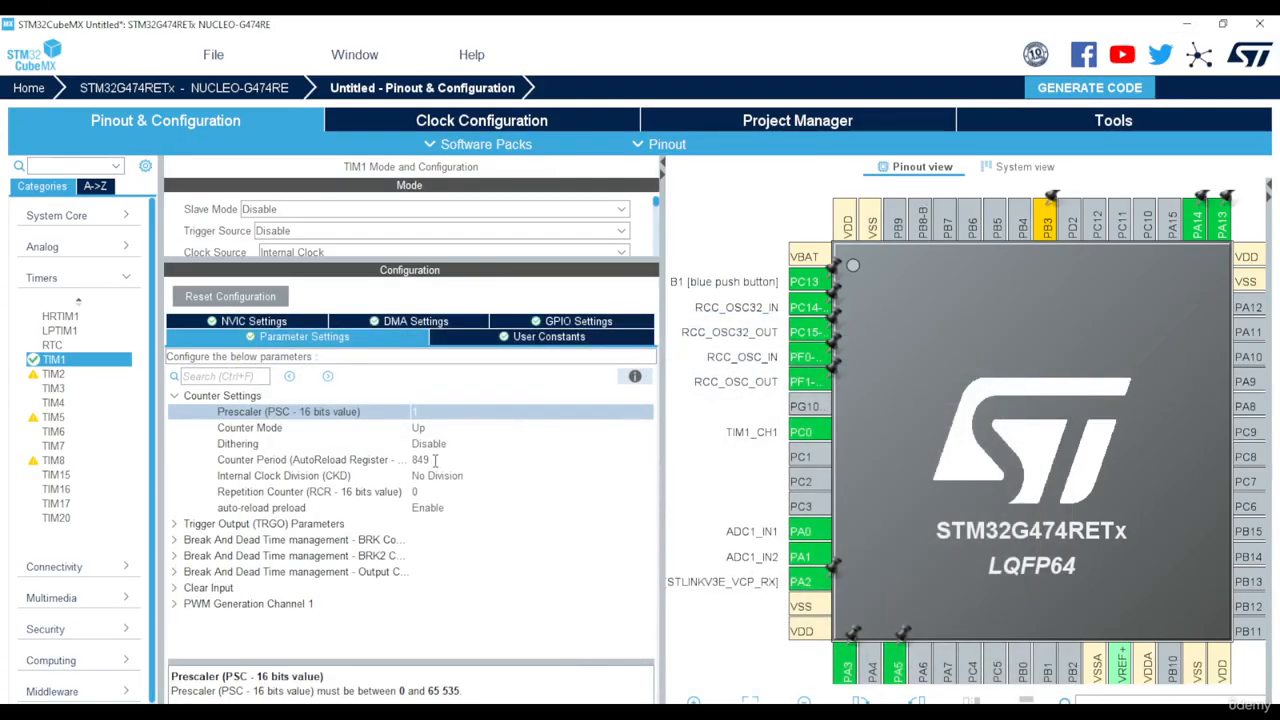
click(434, 460)
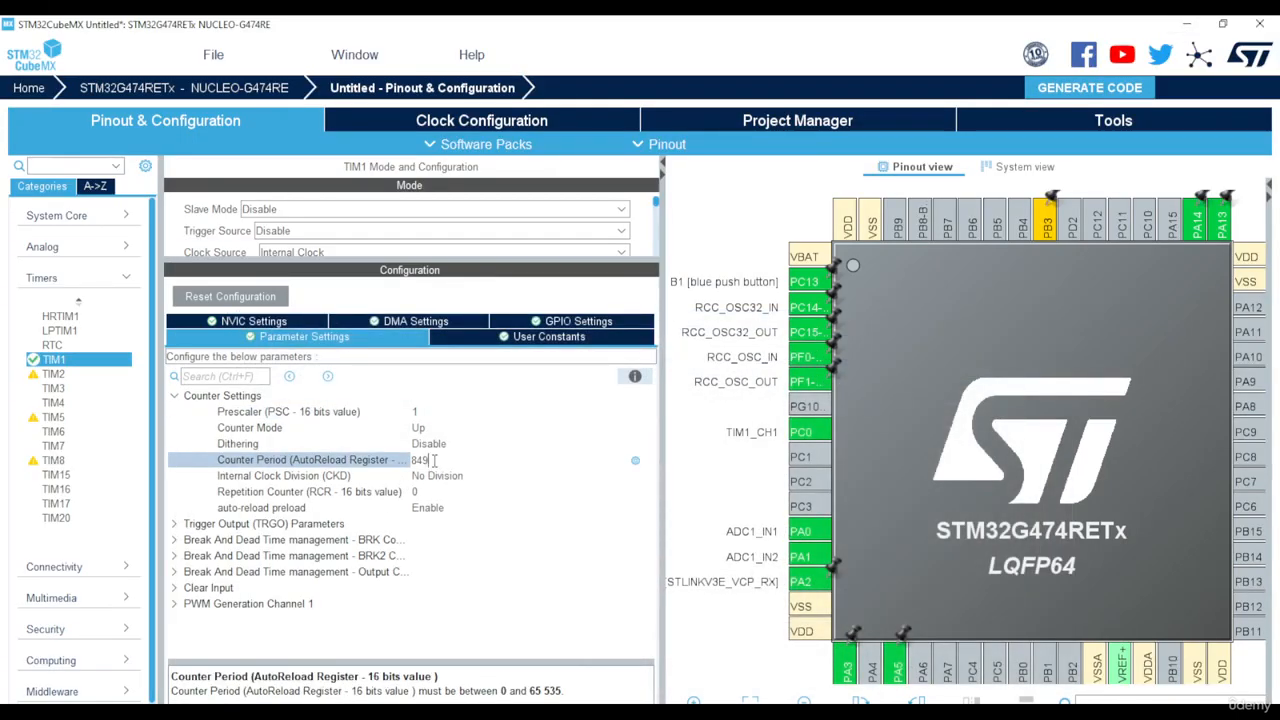
Step: Set TIM1's auto-reload preload to Enable and collapse the Counter Settings group
click(429, 509)
click(438, 525)
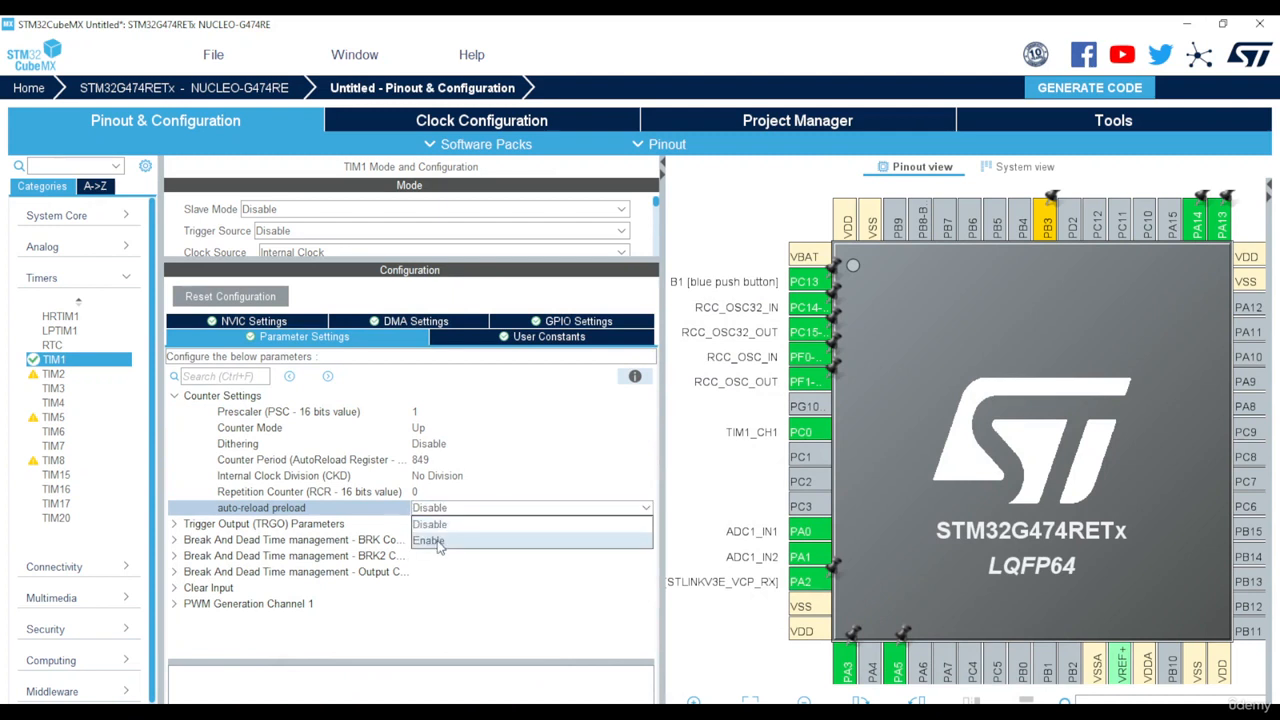
click(440, 541)
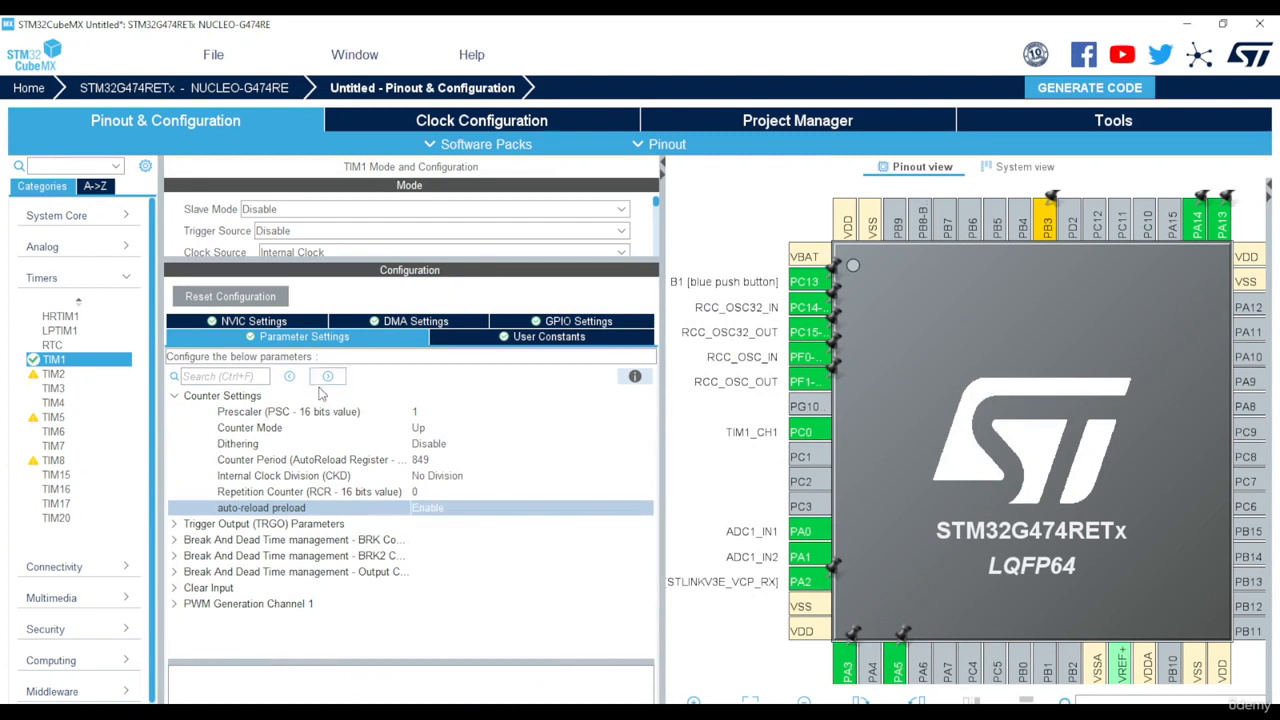
click(174, 396)
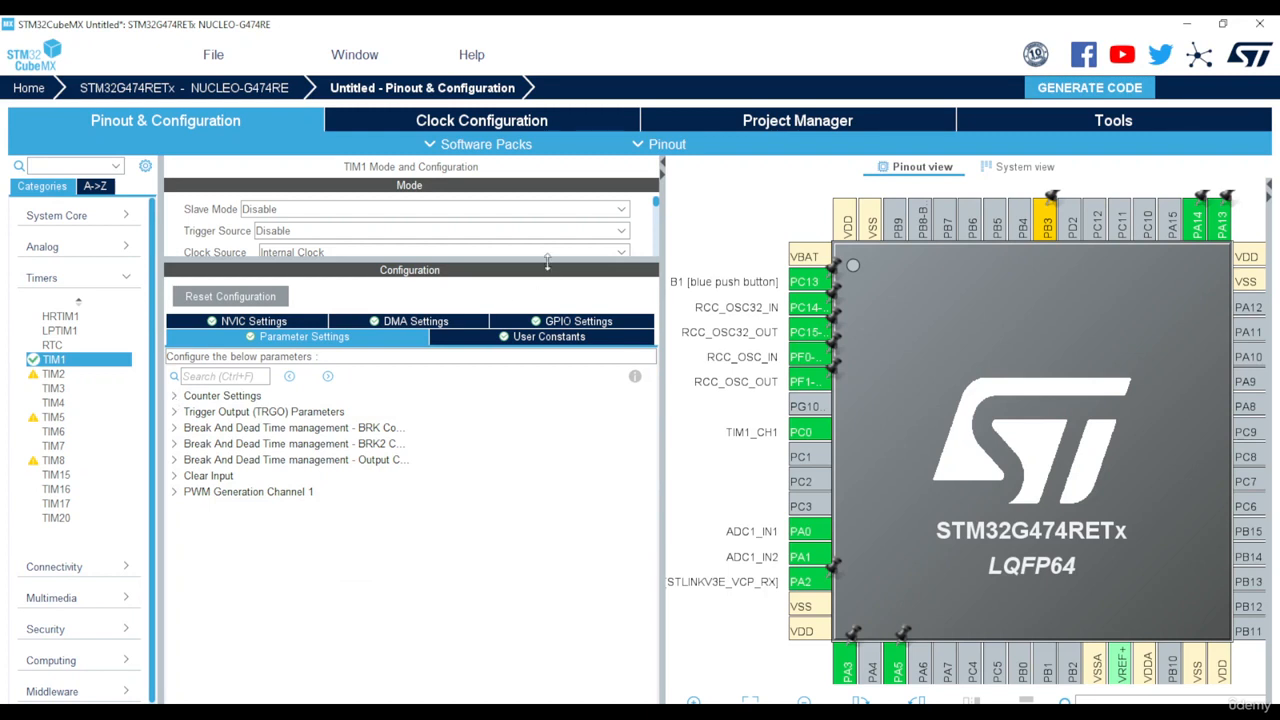
Step: Open the TIM4 timer configuration and set its Clock Source to Internal Clock
drag(555, 258, 544, 402)
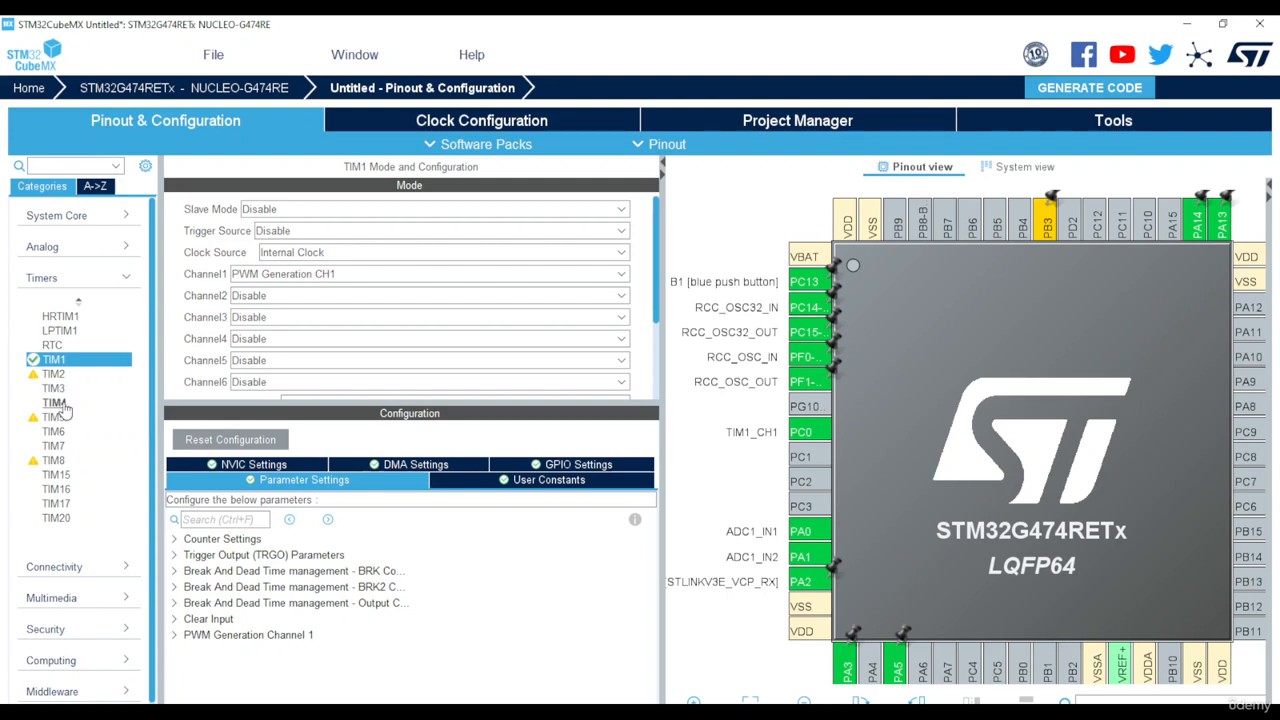
click(60, 404)
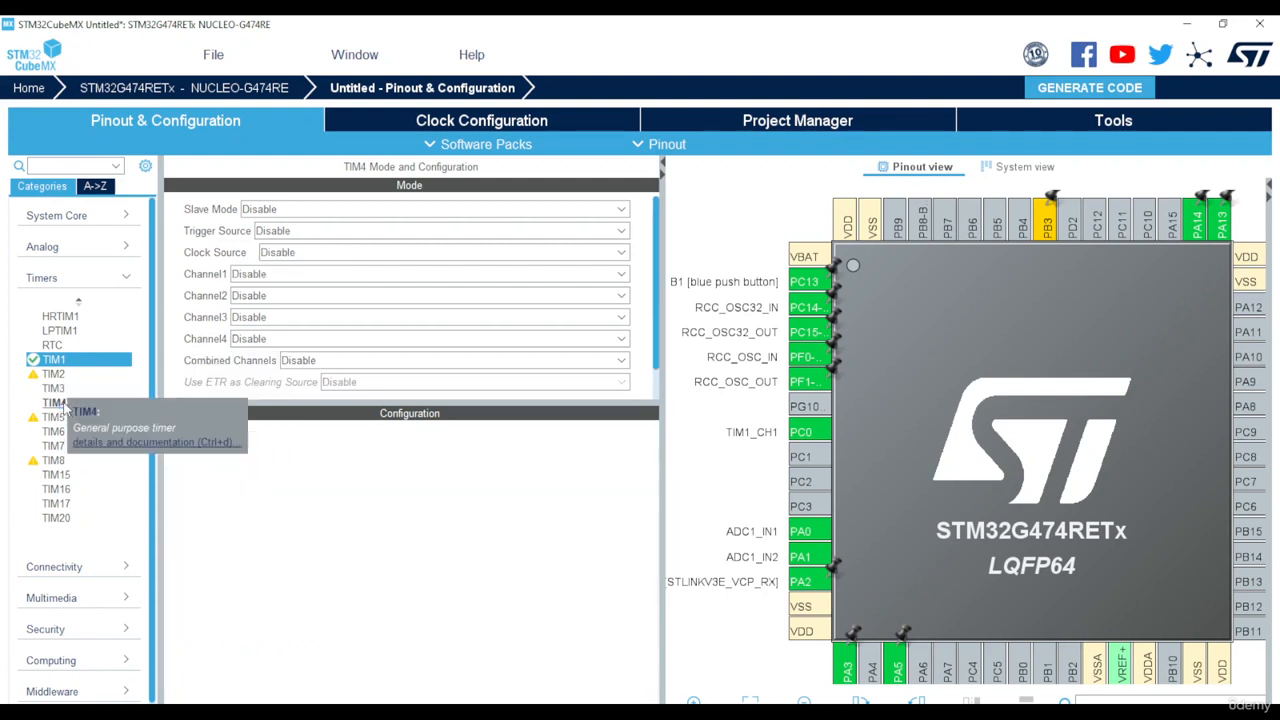
click(430, 254)
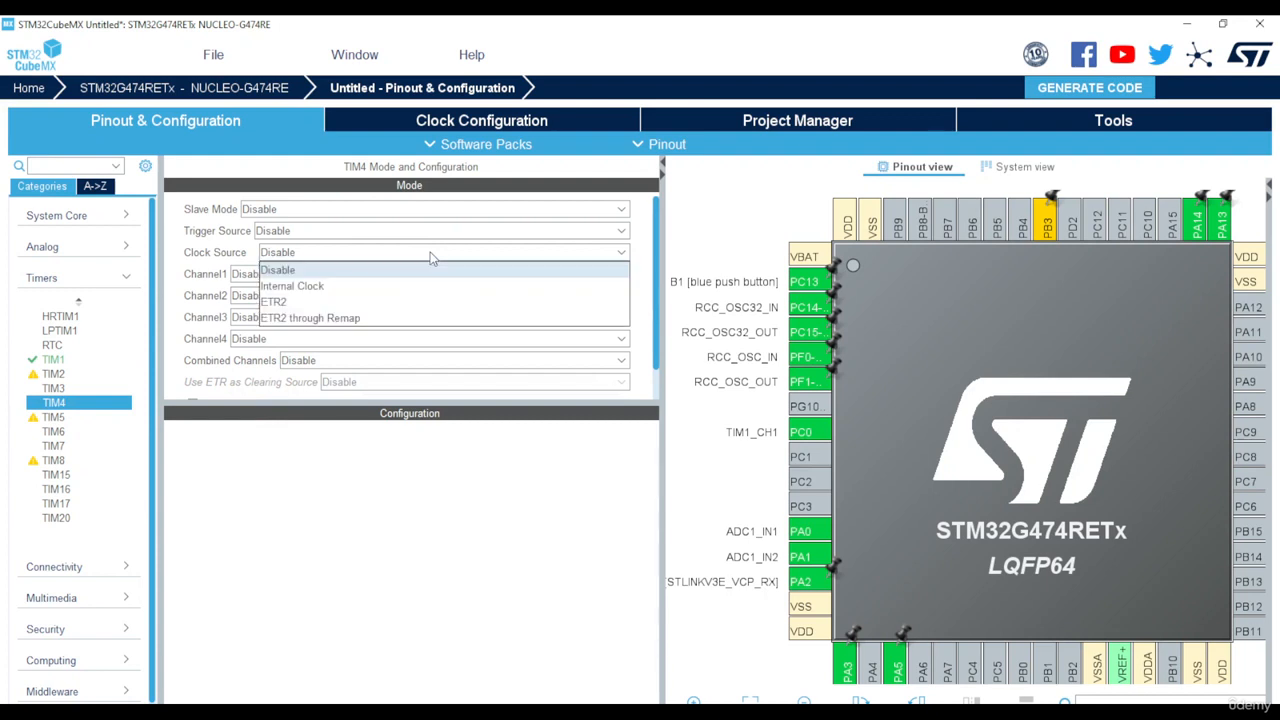
click(366, 288)
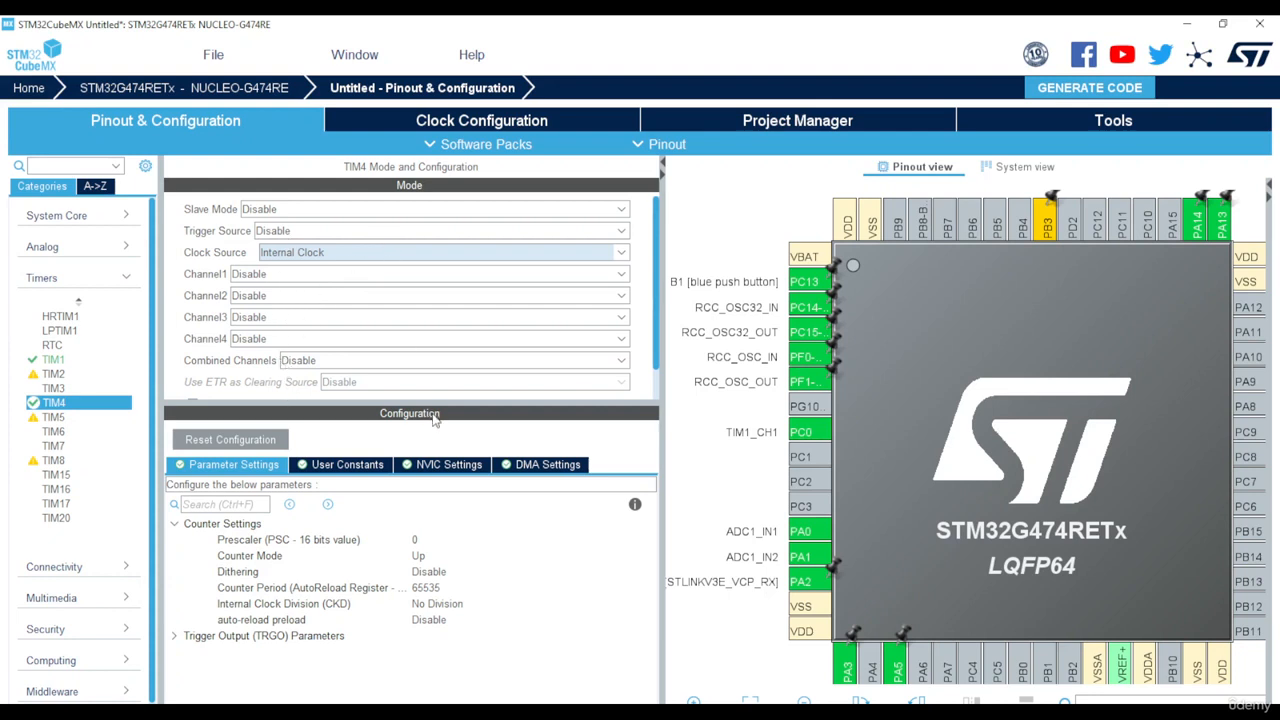
drag(452, 404, 451, 292)
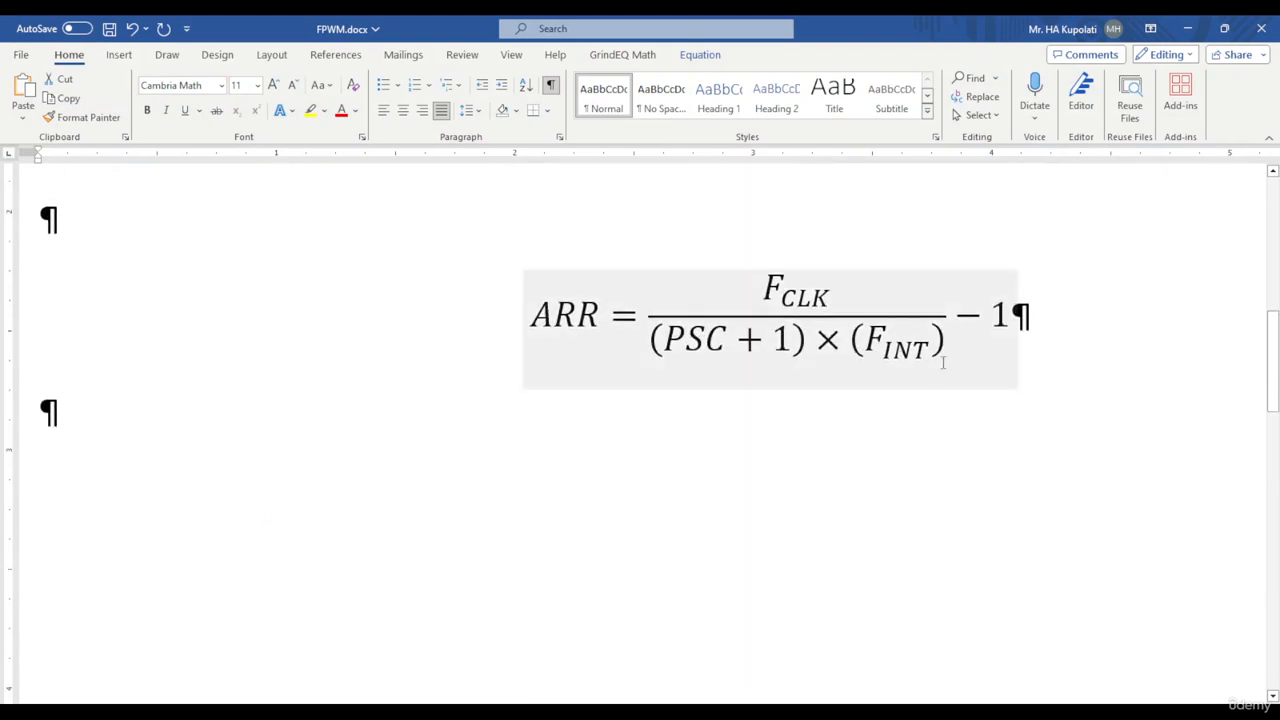
Step: Switch to FPWM.docx in Word and highlight the F_INT, PSC, F_CLK and ARR terms of the ARR formula that uses F_INT
drag(928, 348, 884, 350)
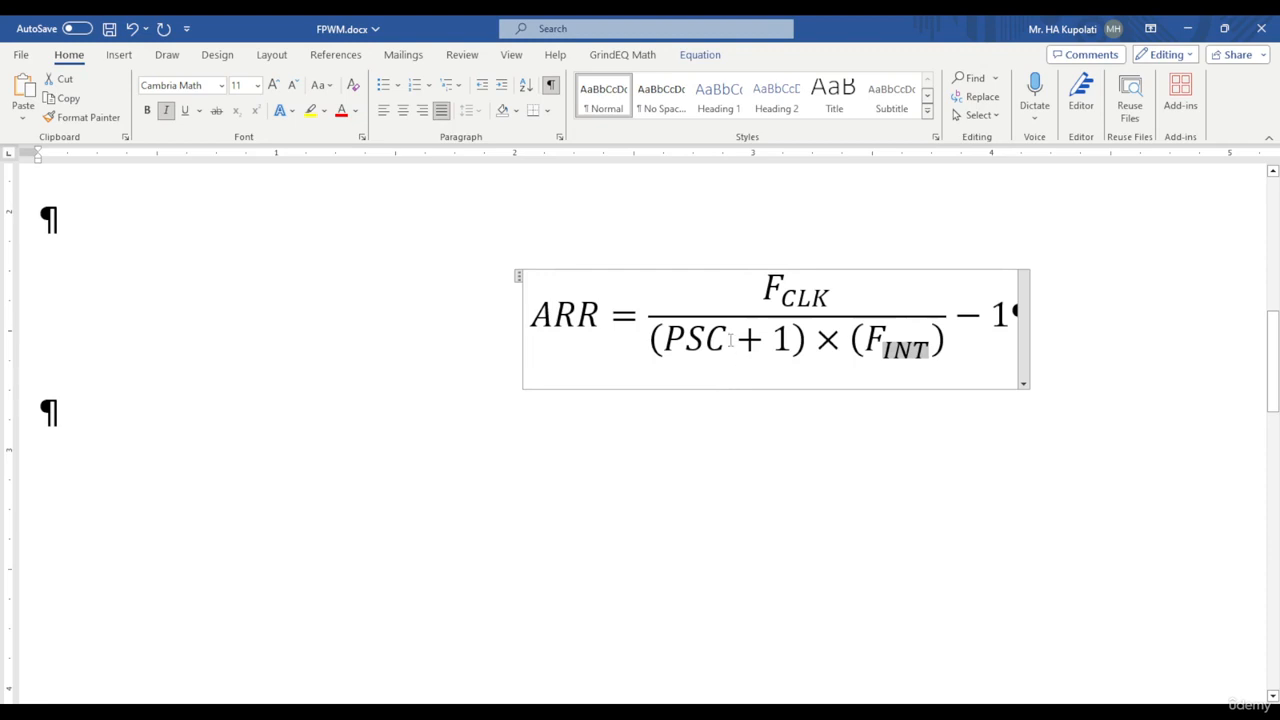
drag(728, 338, 665, 335)
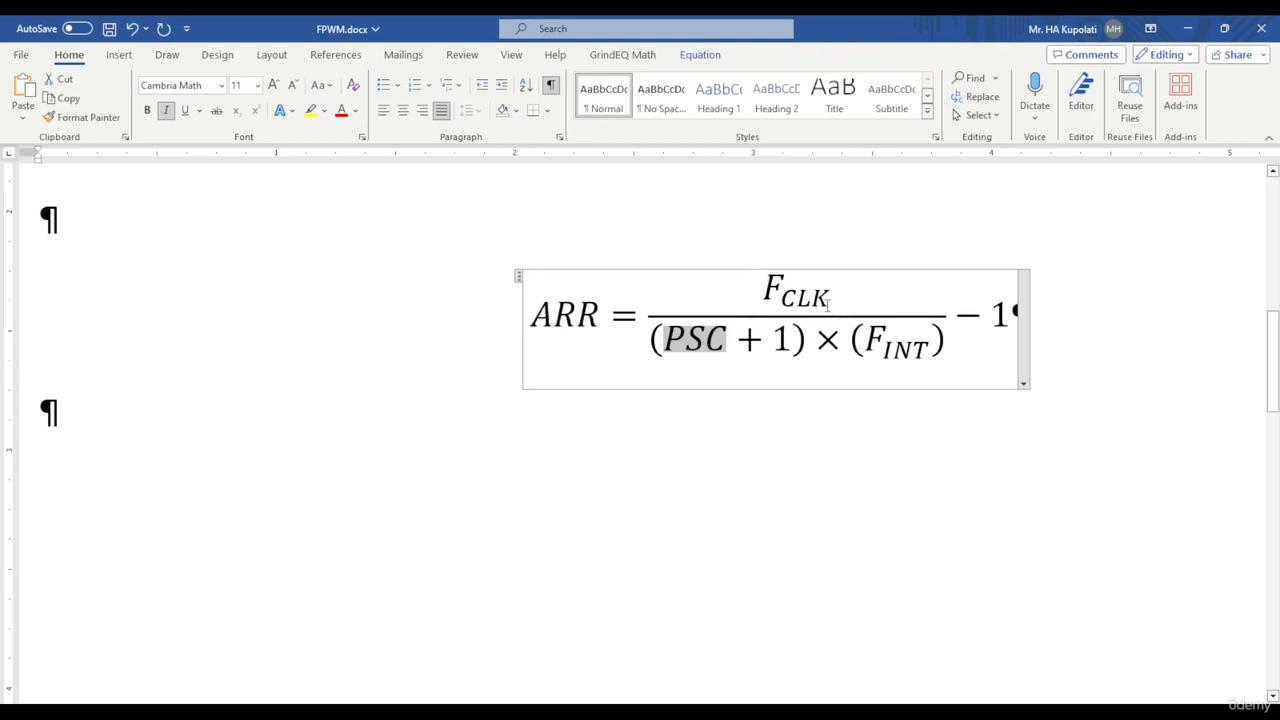
drag(830, 306, 776, 294)
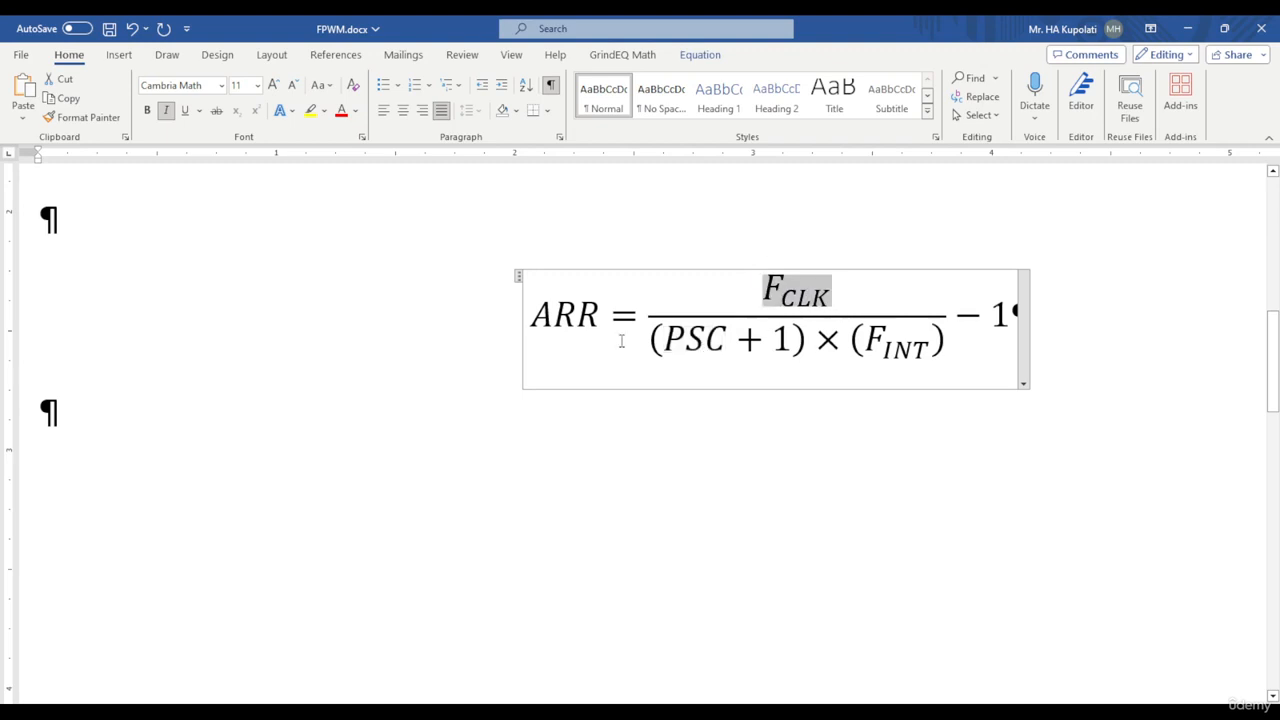
drag(601, 317, 534, 317)
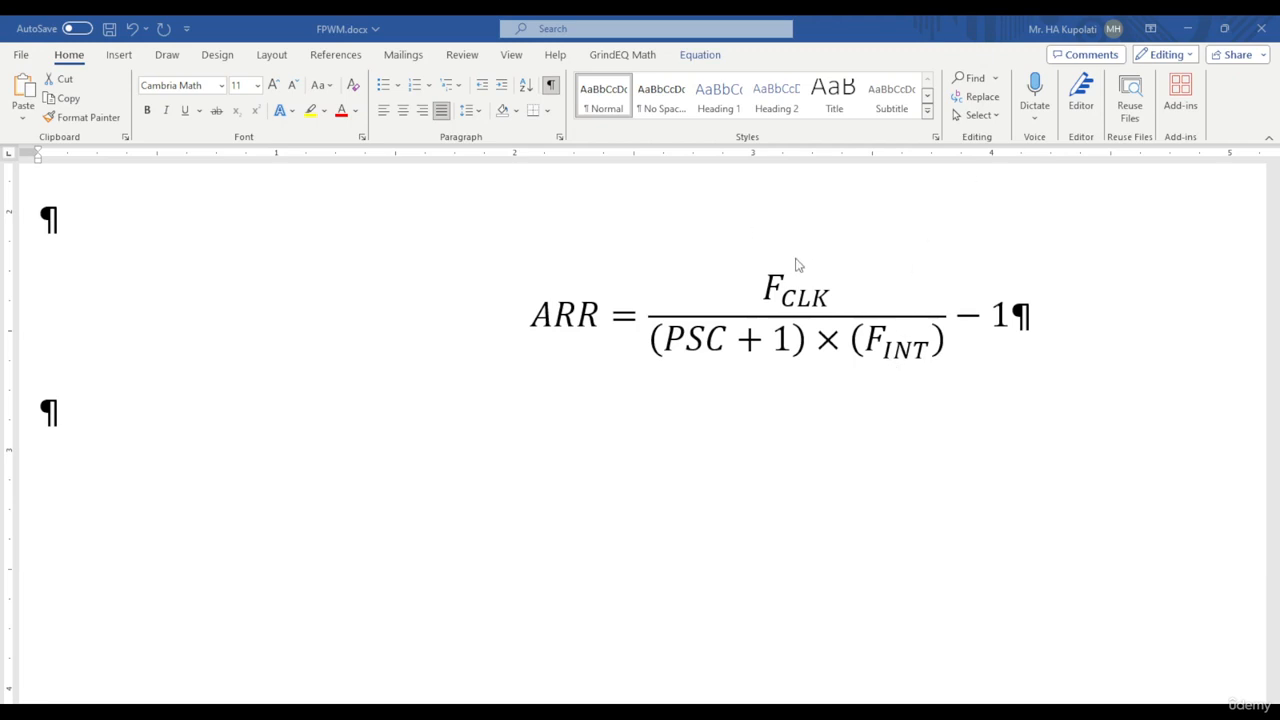
click(811, 297)
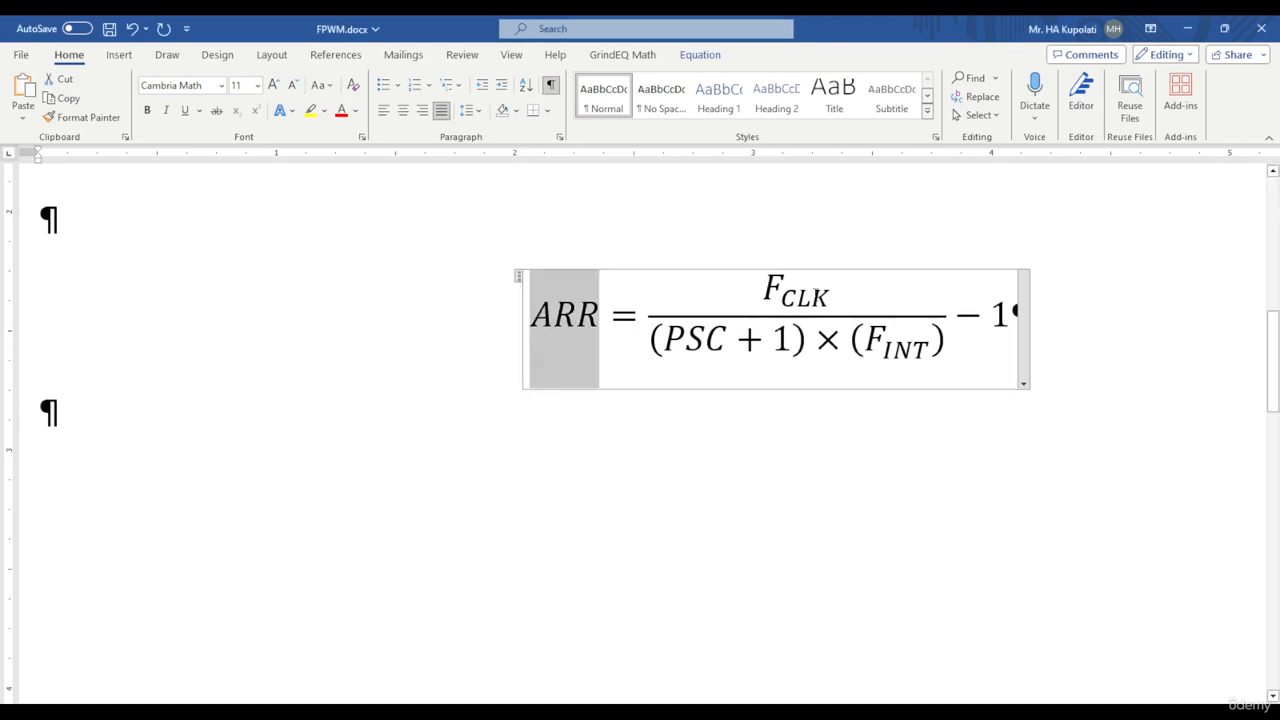
click(897, 338)
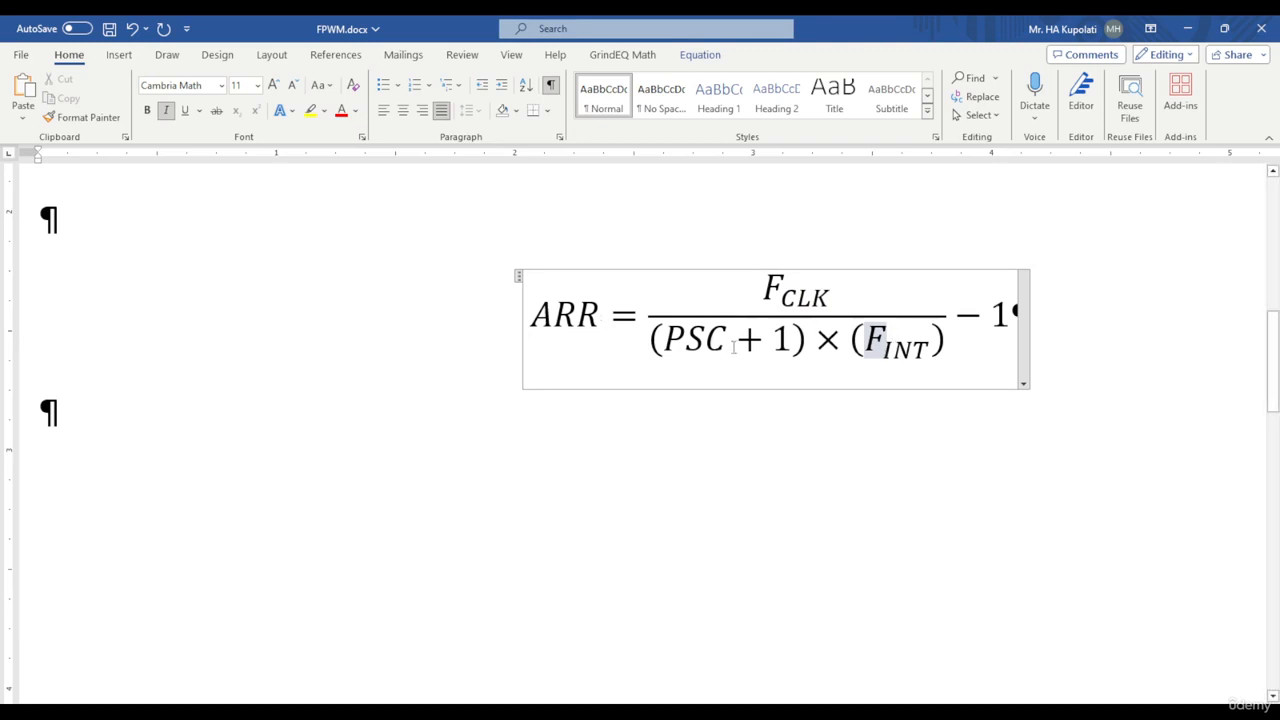
Step: Highlight PSC in the Word formula, and in STM32CubeMX set TIM4's Prescaler to 1 and Counter Period to 8499
drag(734, 342, 681, 344)
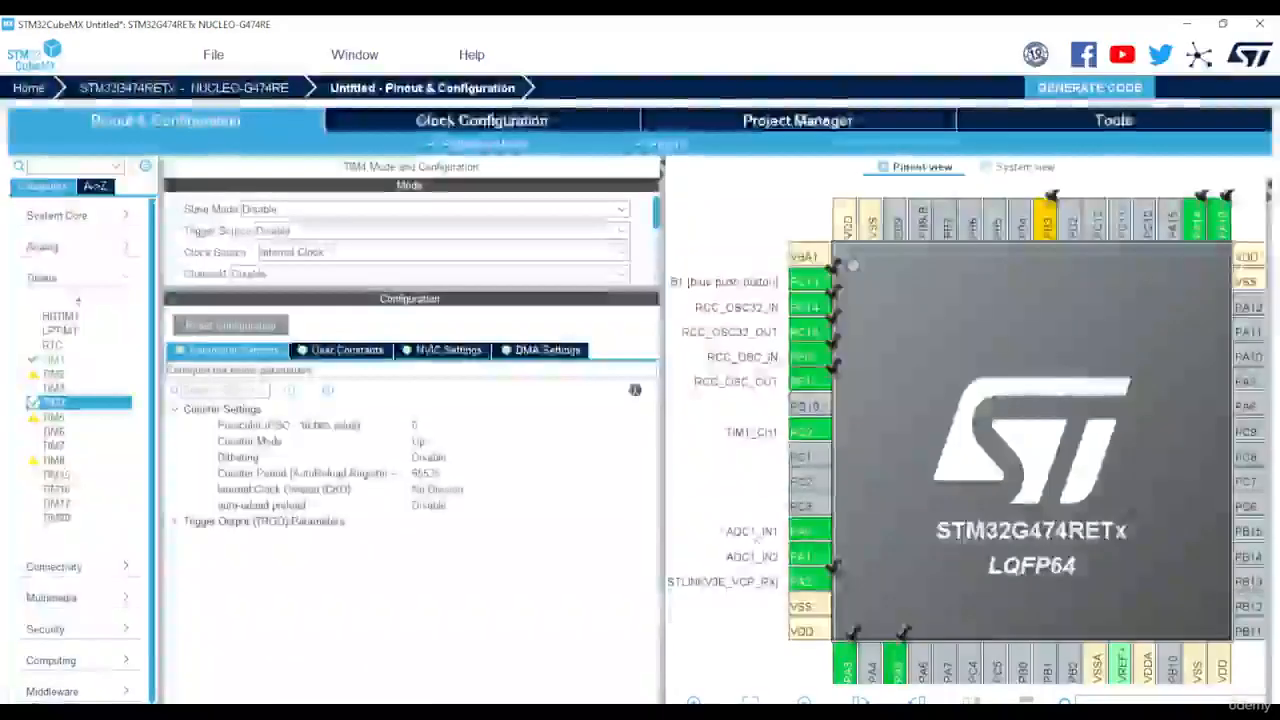
click(418, 425)
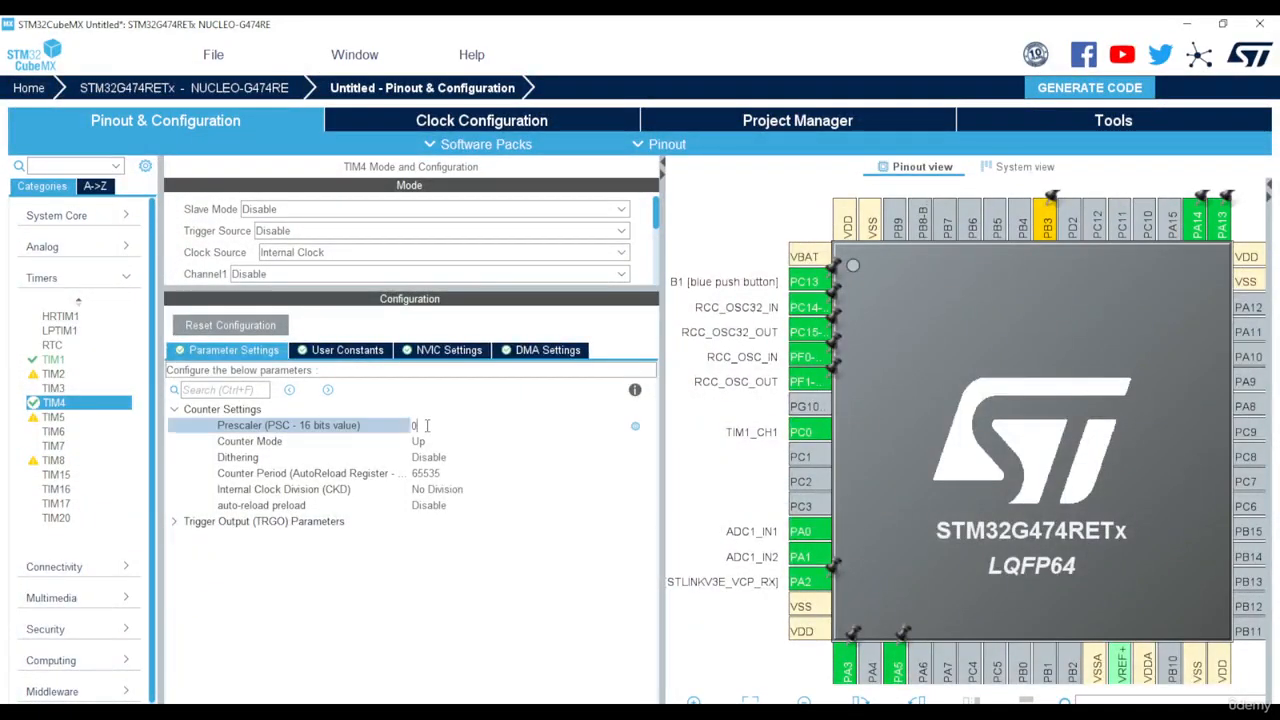
text(1)
click(433, 473)
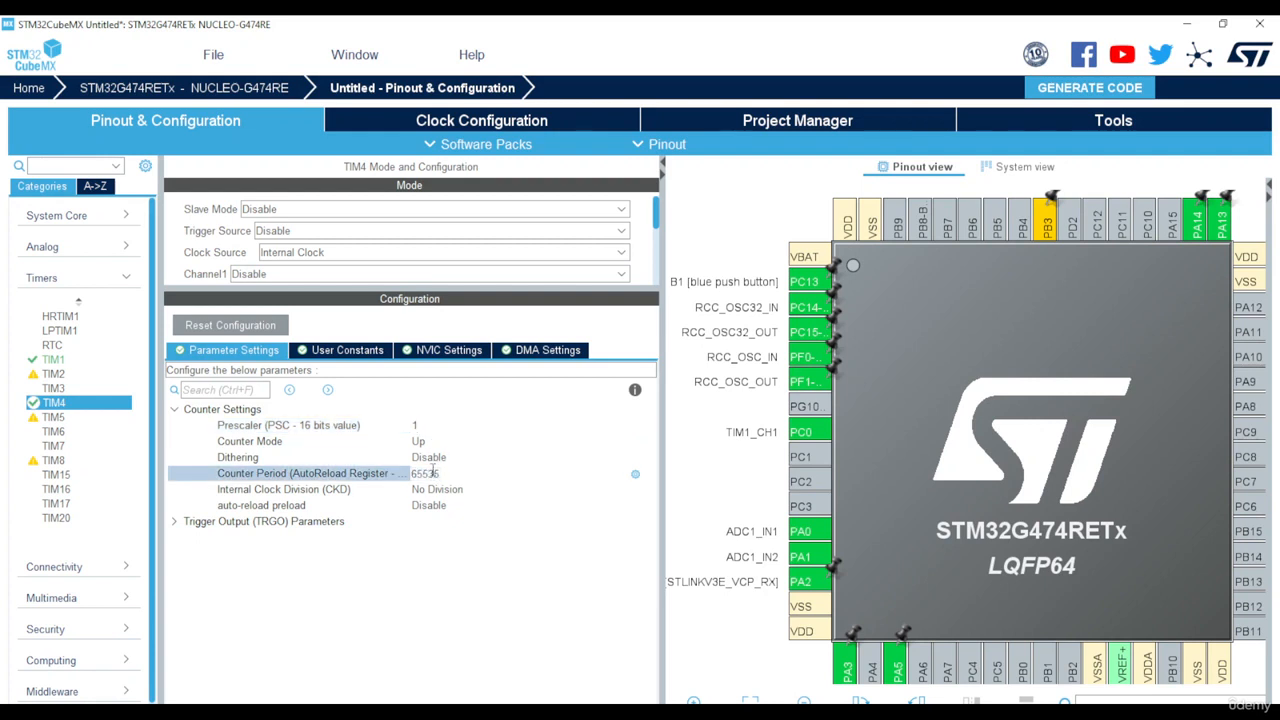
double_click(433, 473)
text(8499)
click(476, 506)
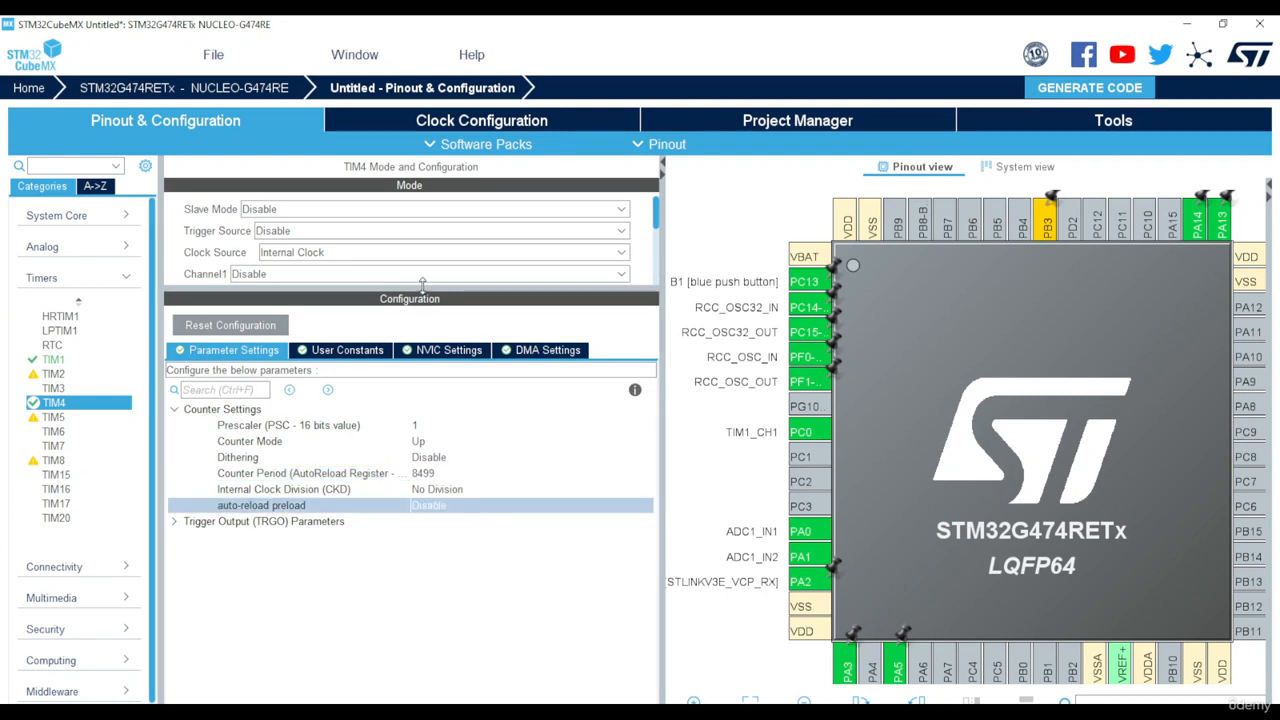
Step: Review TIM4's mode settings and reselect Internal Clock as its Clock Source
drag(410, 292, 408, 411)
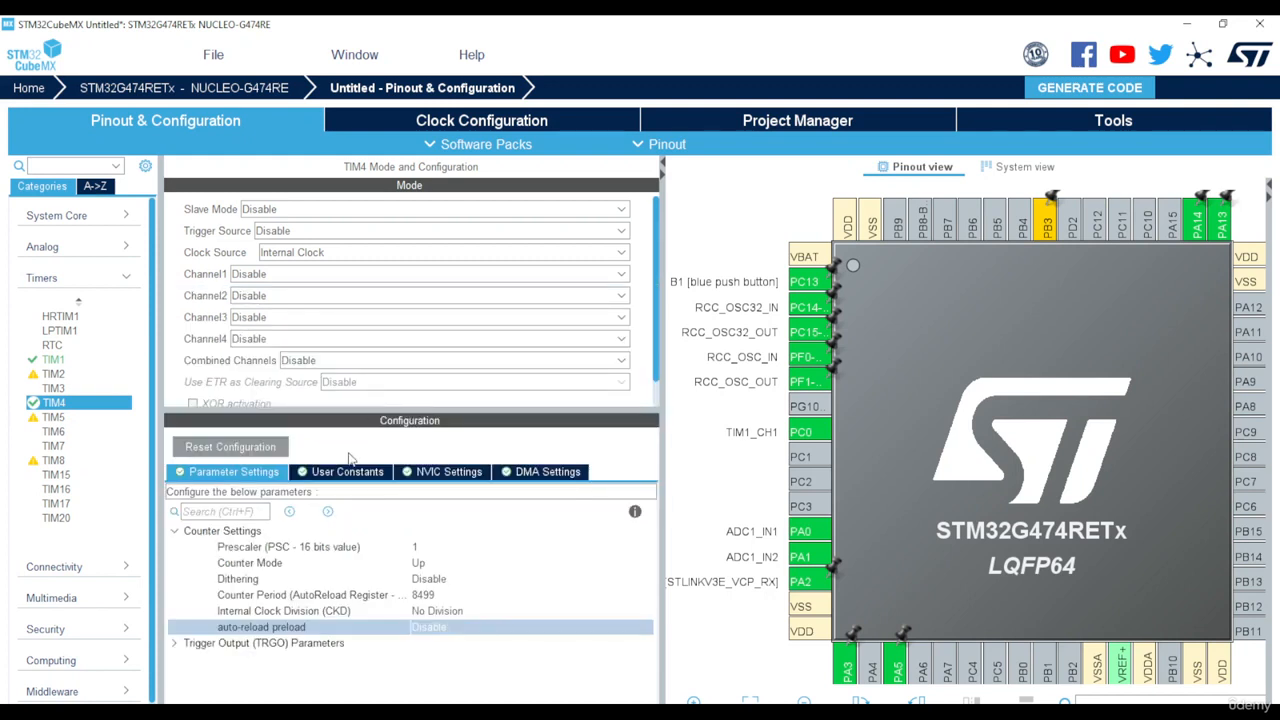
click(290, 253)
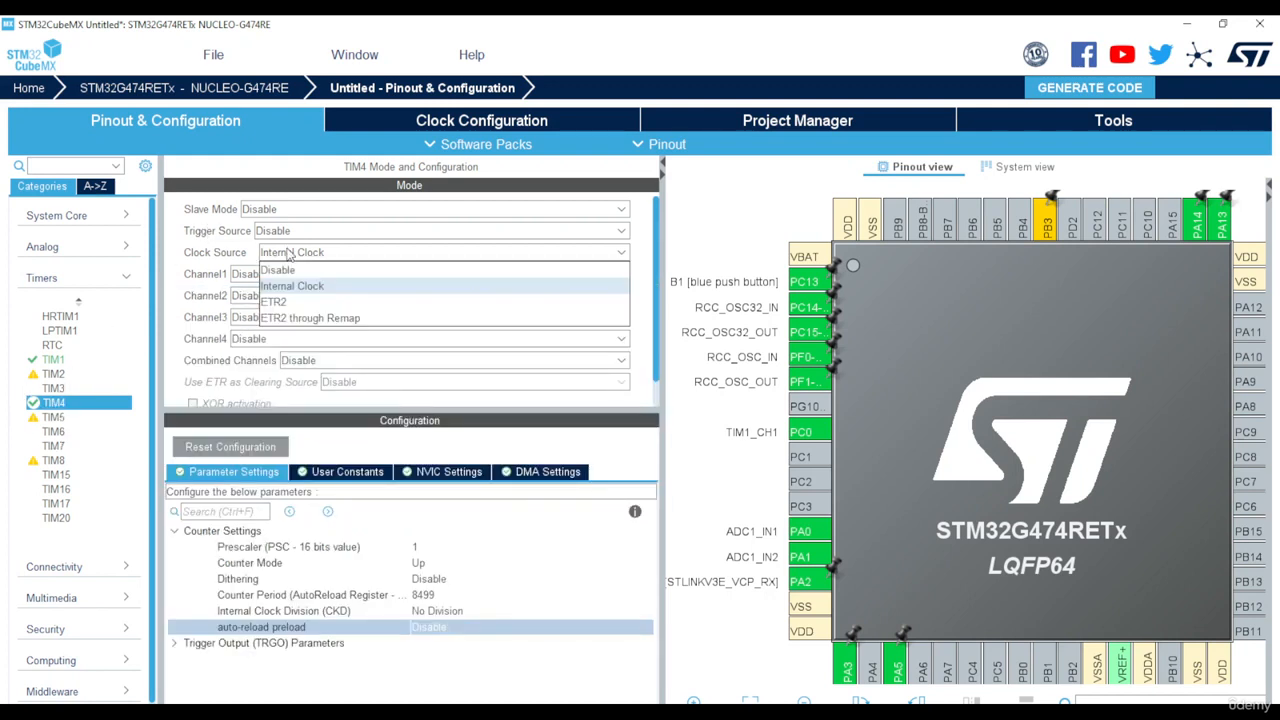
click(291, 286)
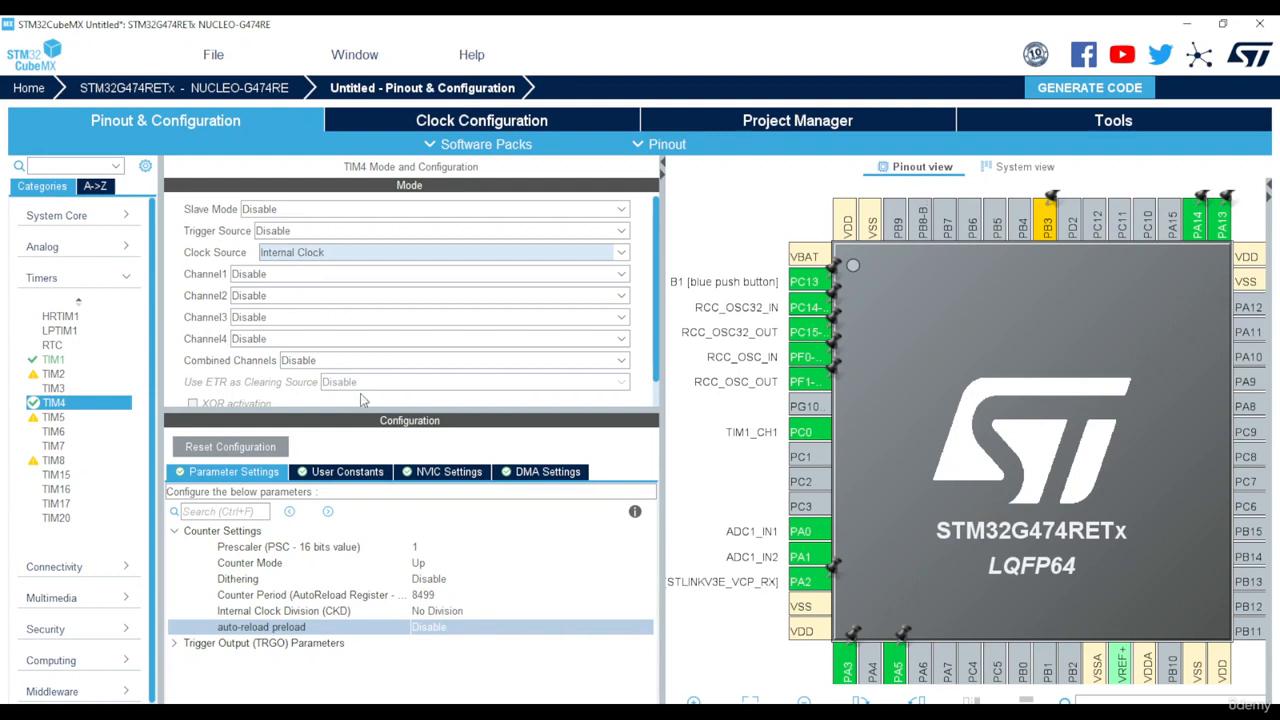
drag(380, 410, 384, 284)
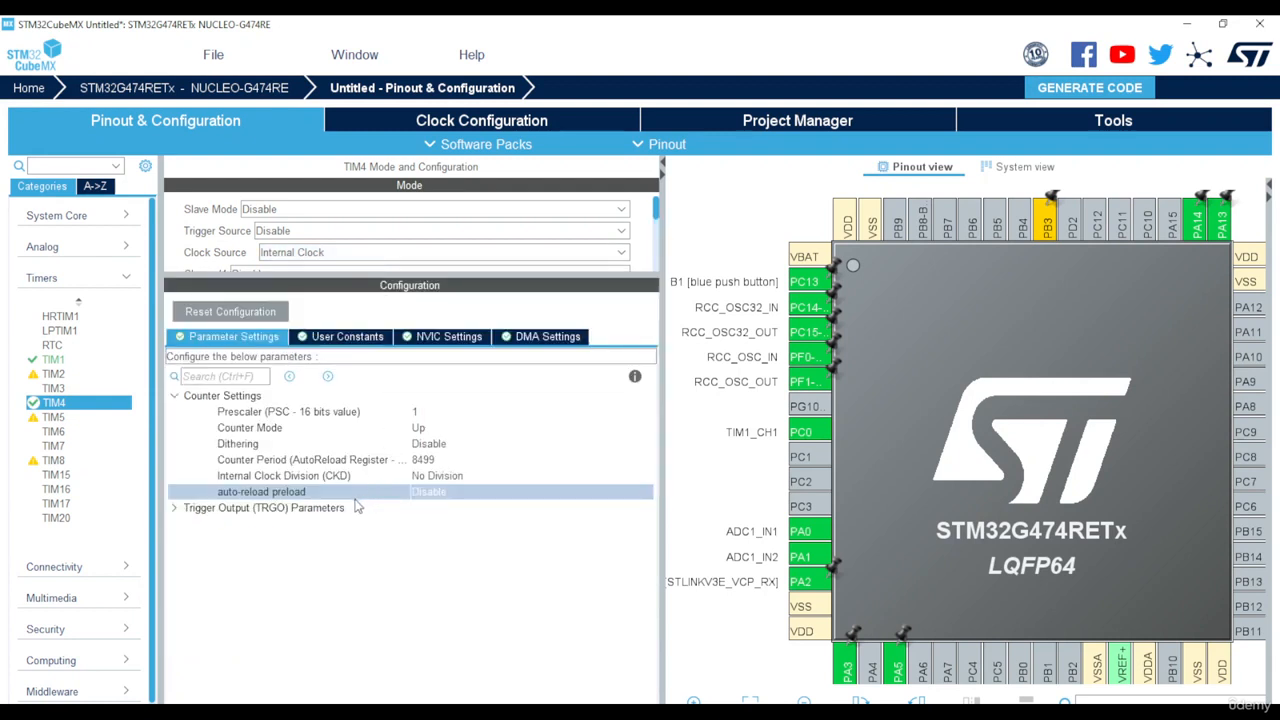
Step: Review TIM4's Prescaler and Counter Period parameters
click(337, 415)
click(398, 459)
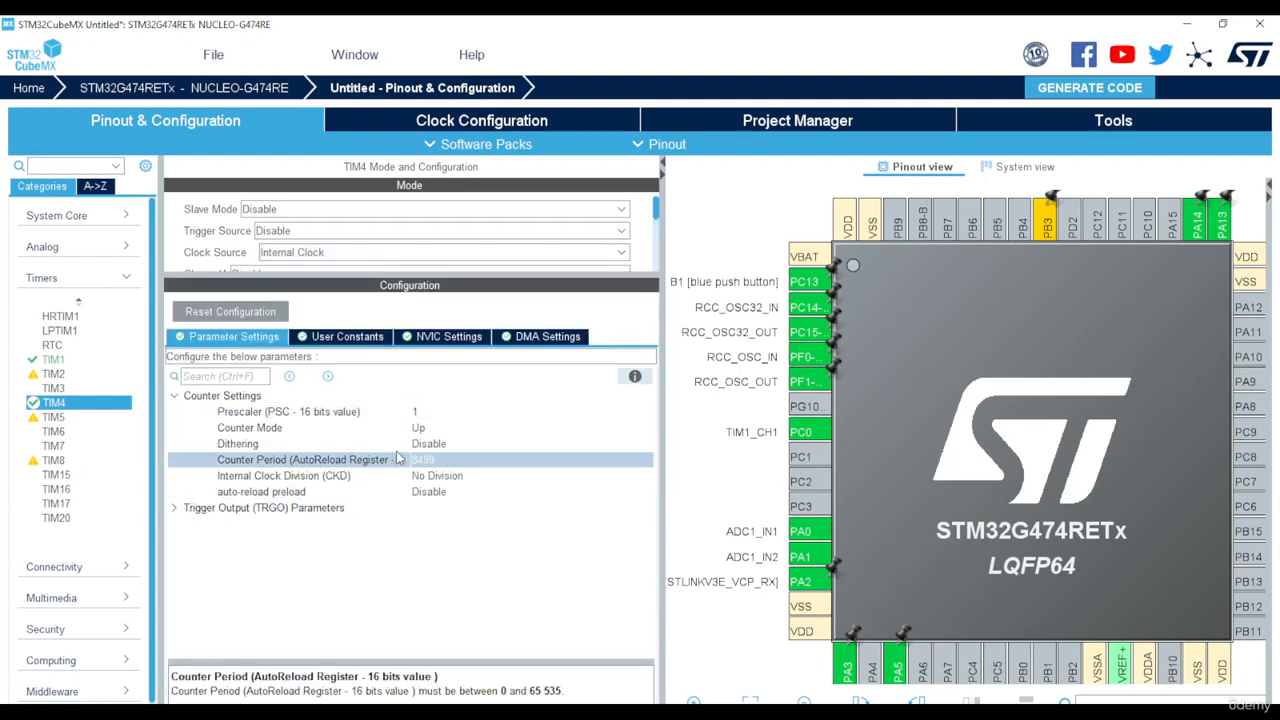
click(355, 415)
click(361, 463)
click(384, 418)
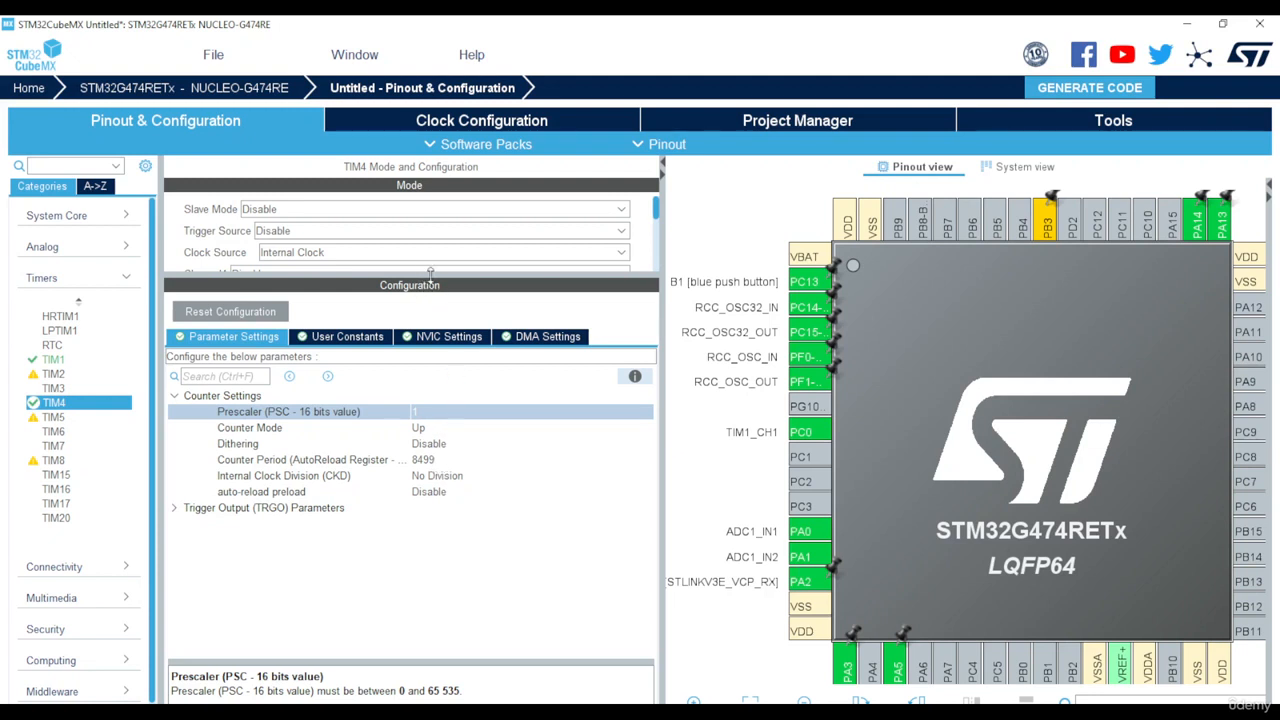
drag(428, 276, 420, 378)
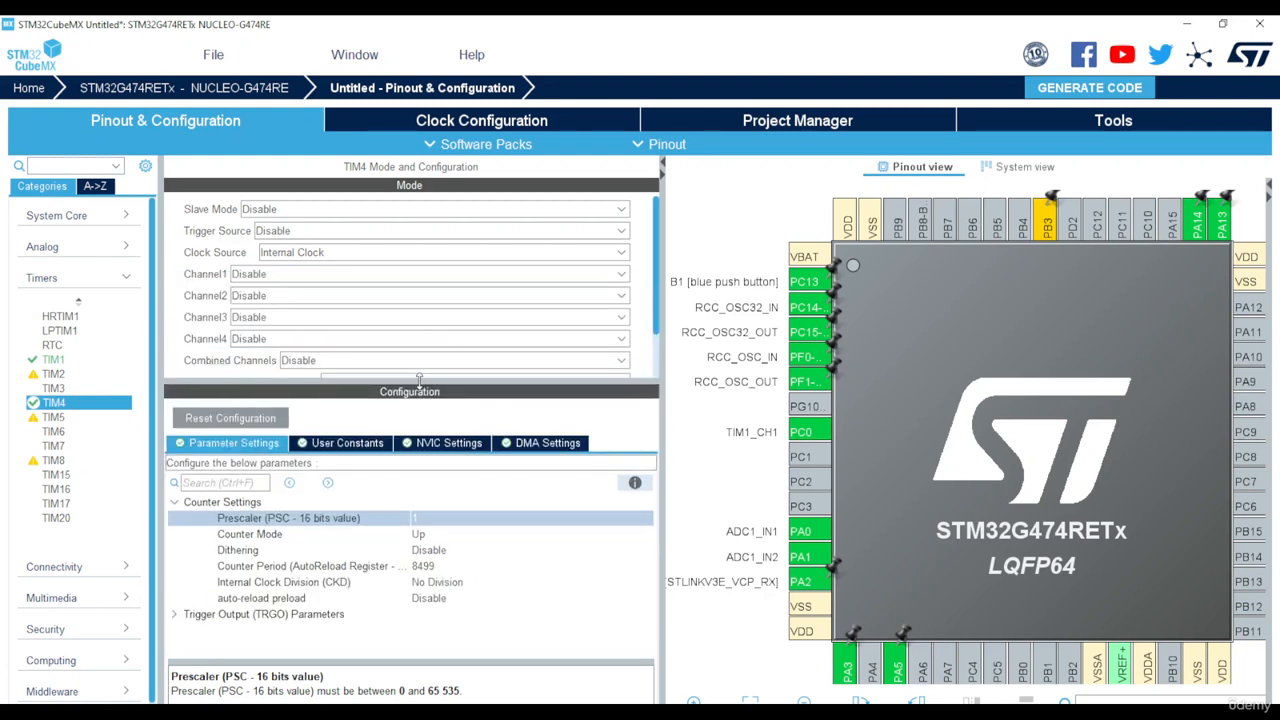
Step: Open the ADC1 configuration and check the input modes of IN1 and IN2
click(91, 280)
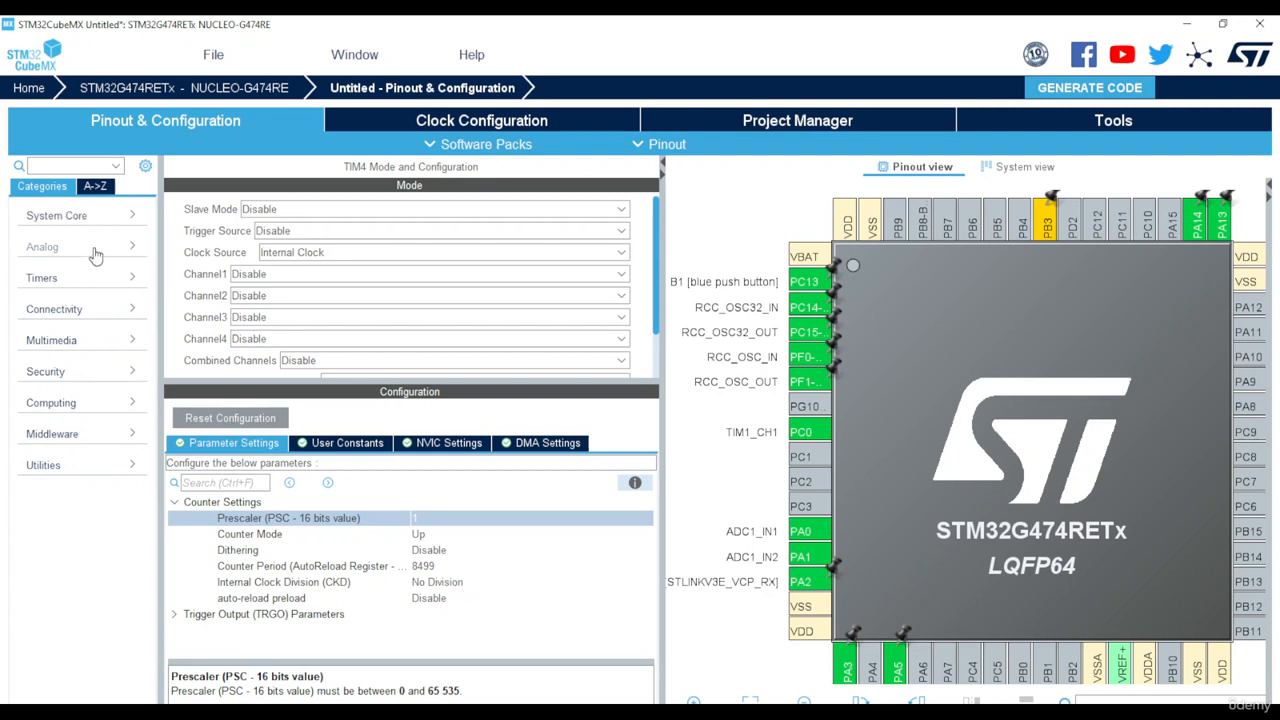
click(94, 252)
click(56, 285)
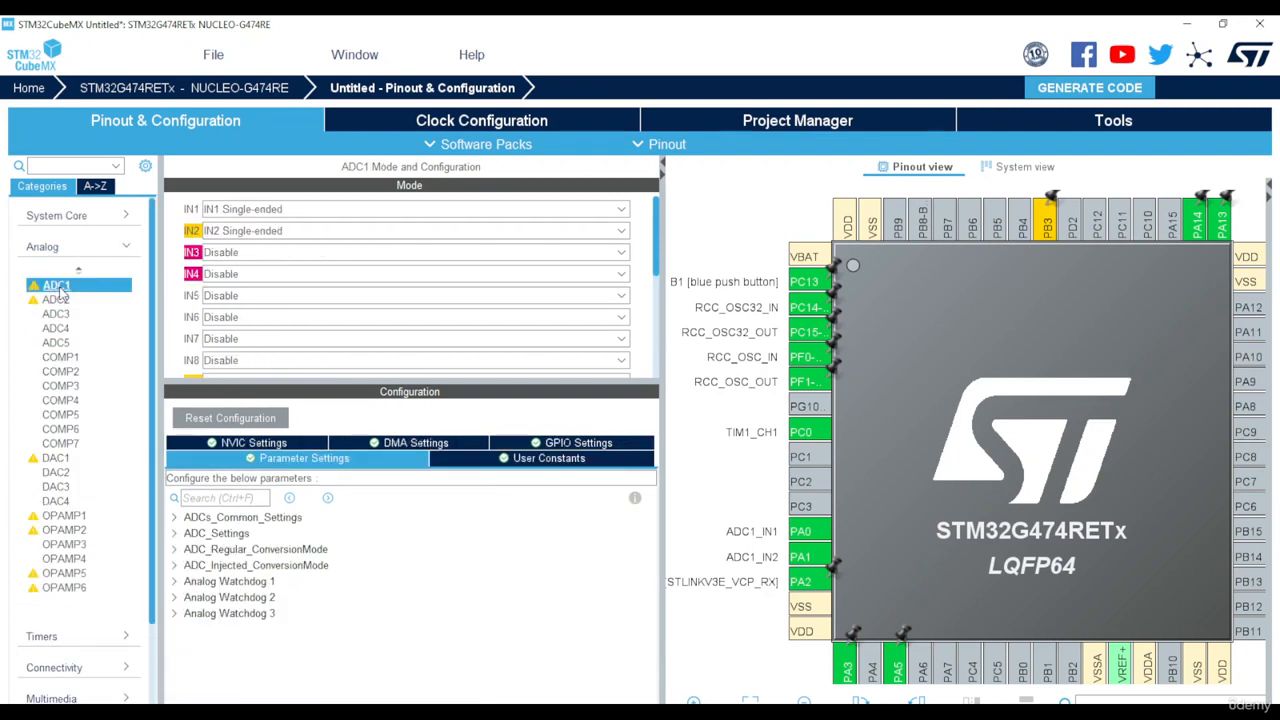
click(275, 210)
click(275, 210)
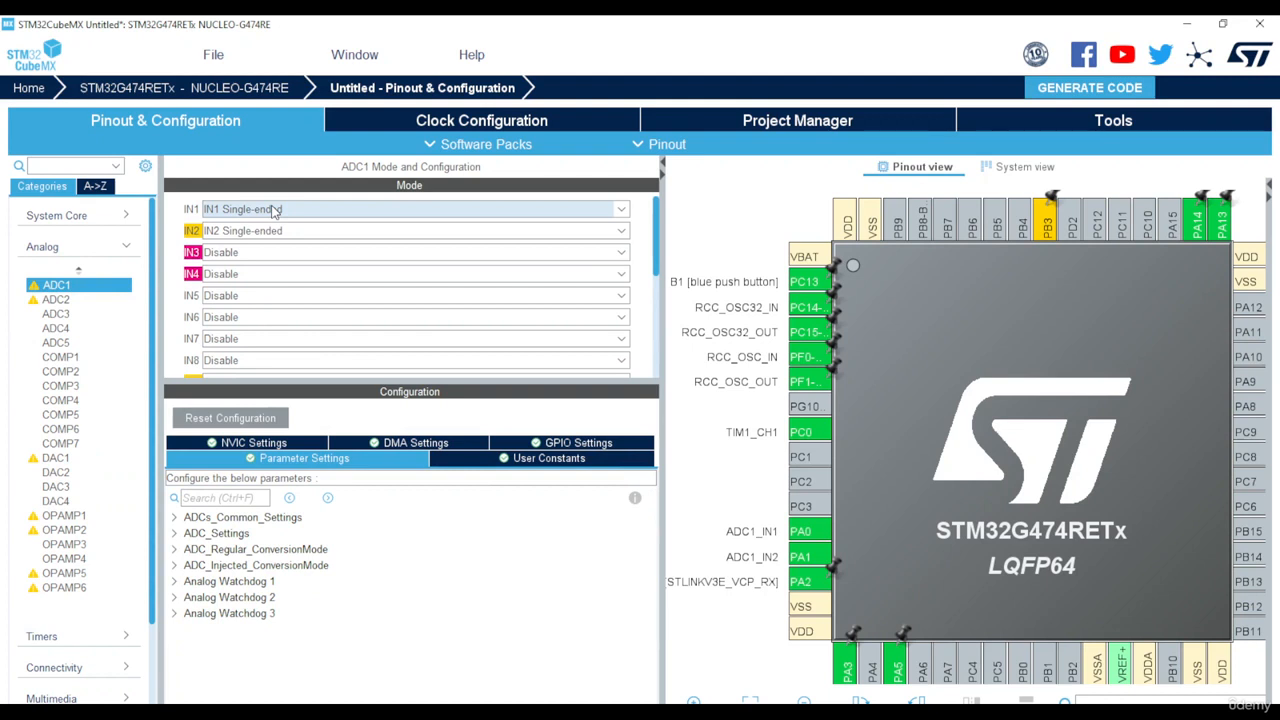
click(275, 210)
click(275, 210)
click(275, 210)
click(275, 210)
click(250, 237)
click(250, 237)
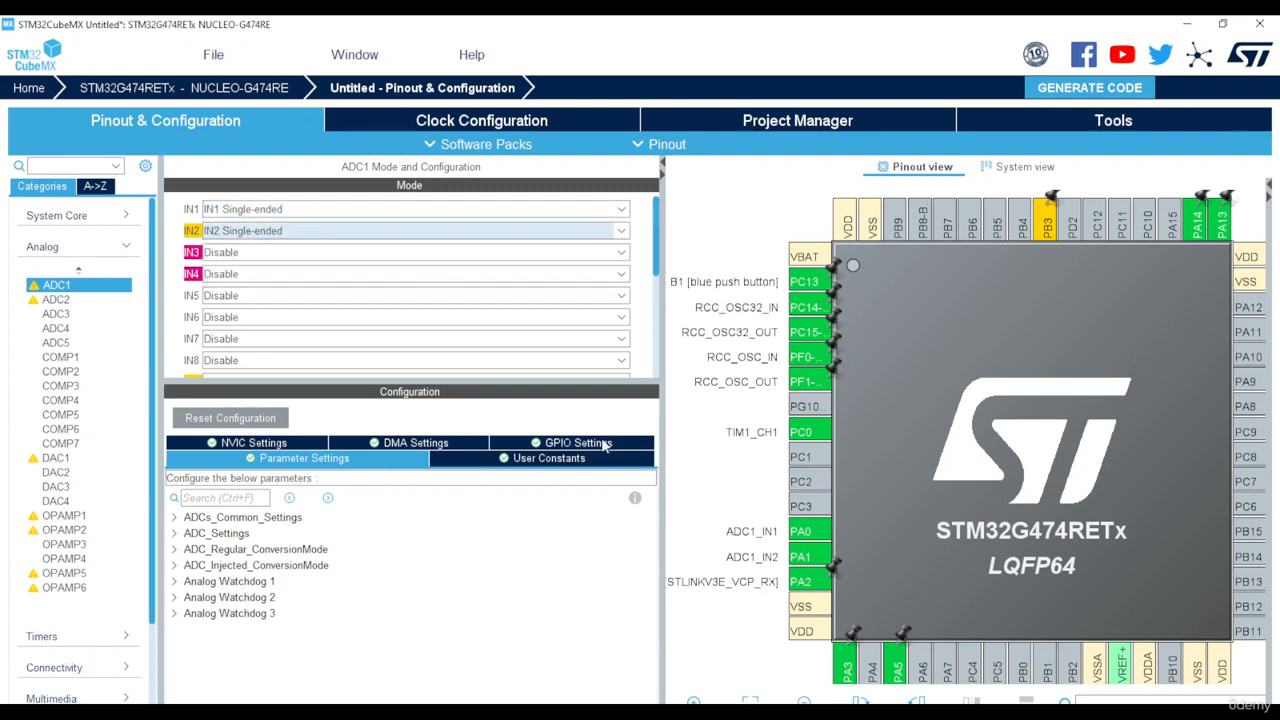
Step: Examine ADC1's common settings and its ADC_Settings, including Resolution and End Of Conversion Selection
drag(542, 381, 537, 317)
click(176, 441)
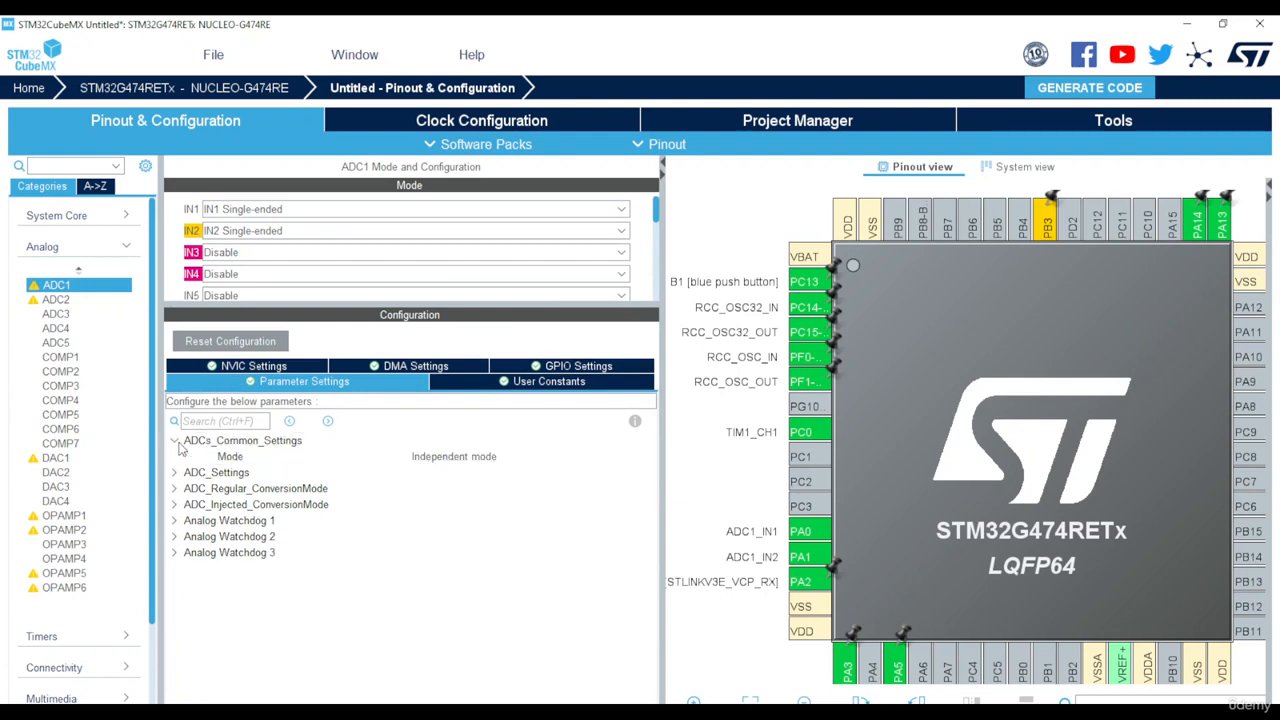
click(176, 441)
click(178, 456)
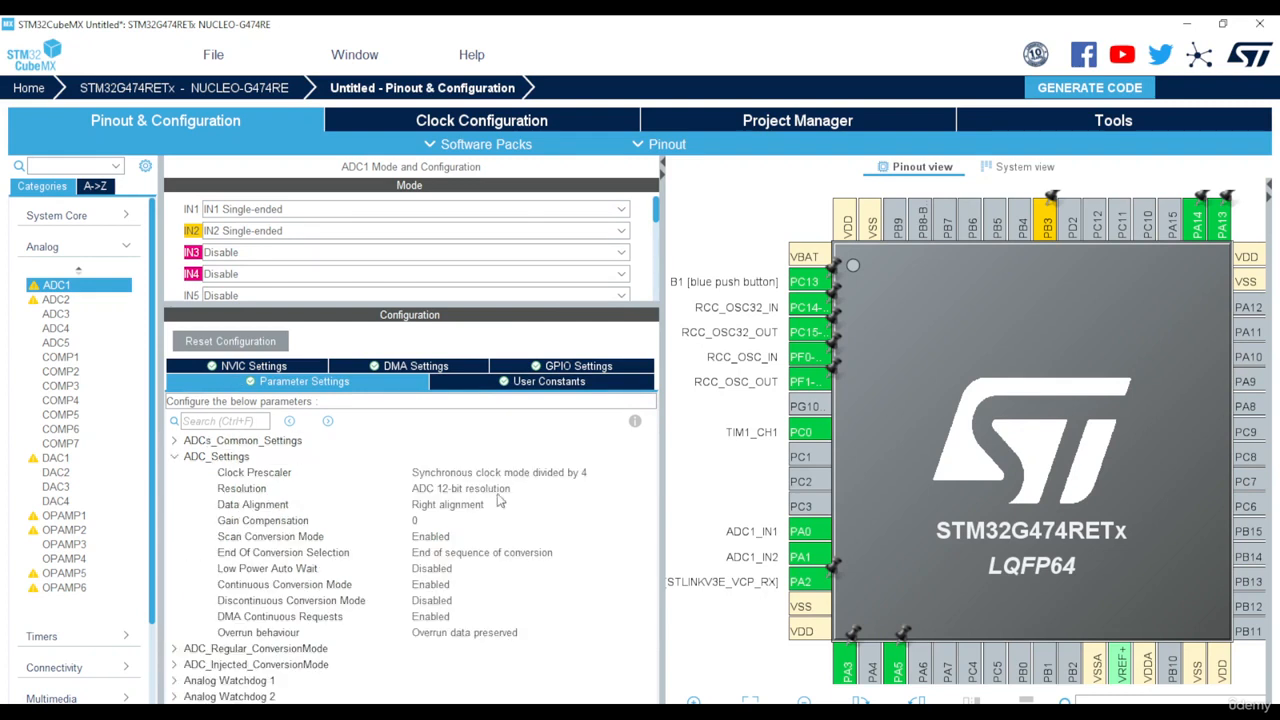
click(463, 489)
click(462, 505)
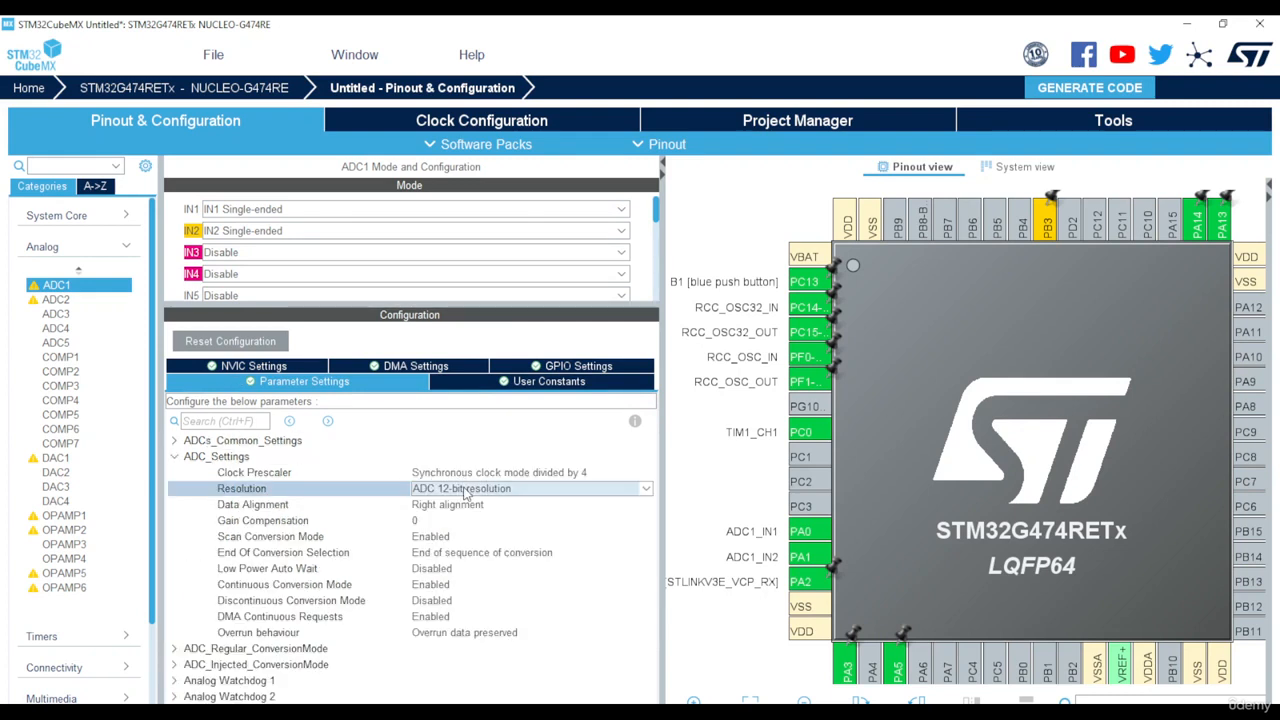
click(495, 555)
click(496, 558)
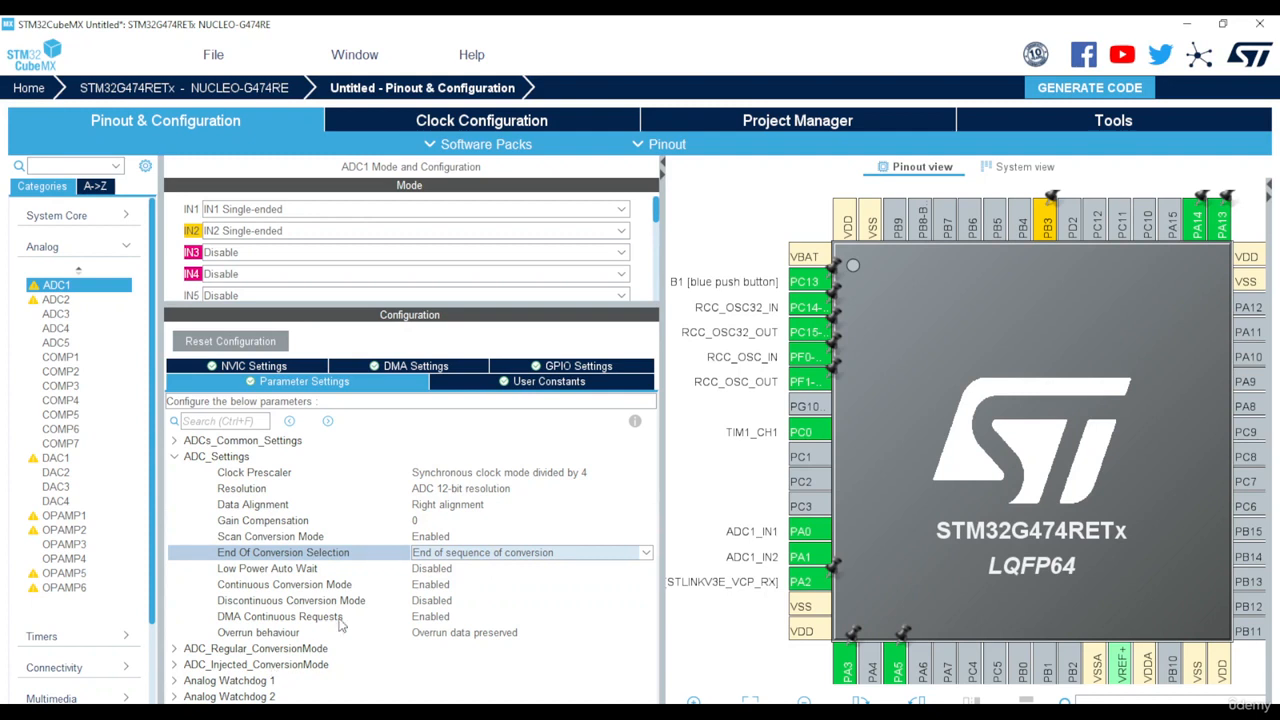
click(175, 457)
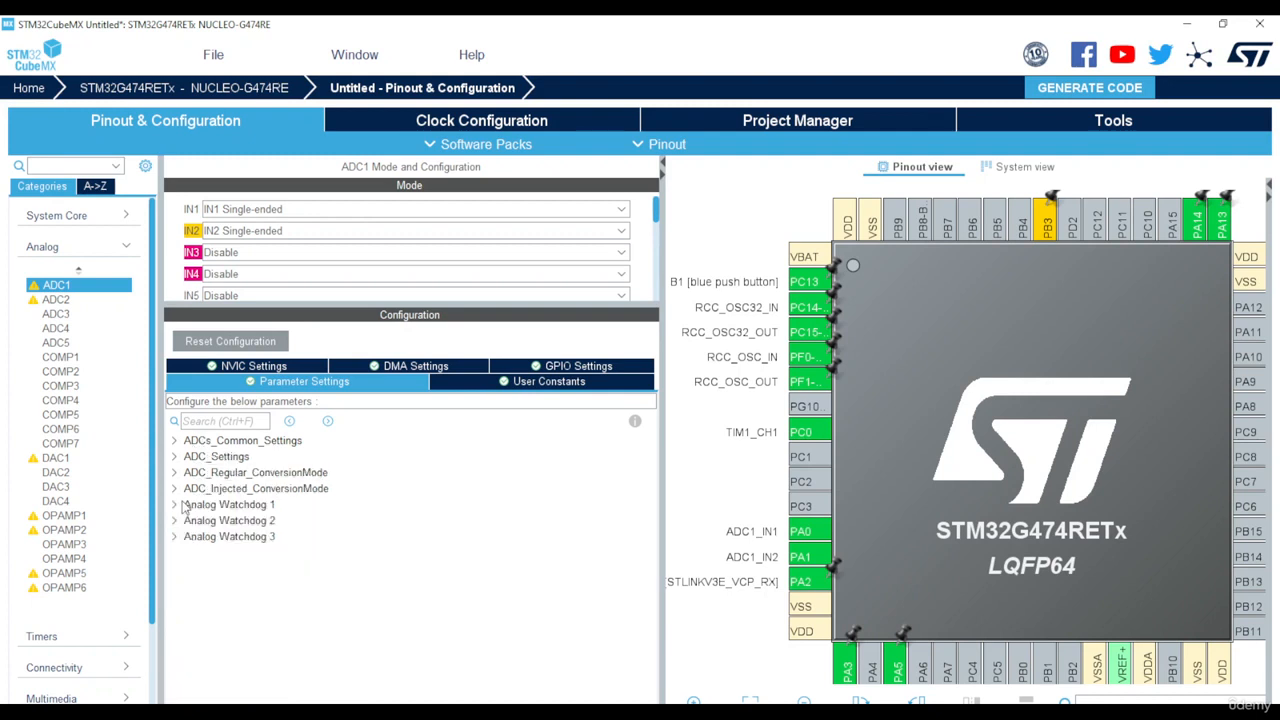
Step: Examine ADC1's regular conversion settings and the channel and sampling time of Rank 1
click(176, 474)
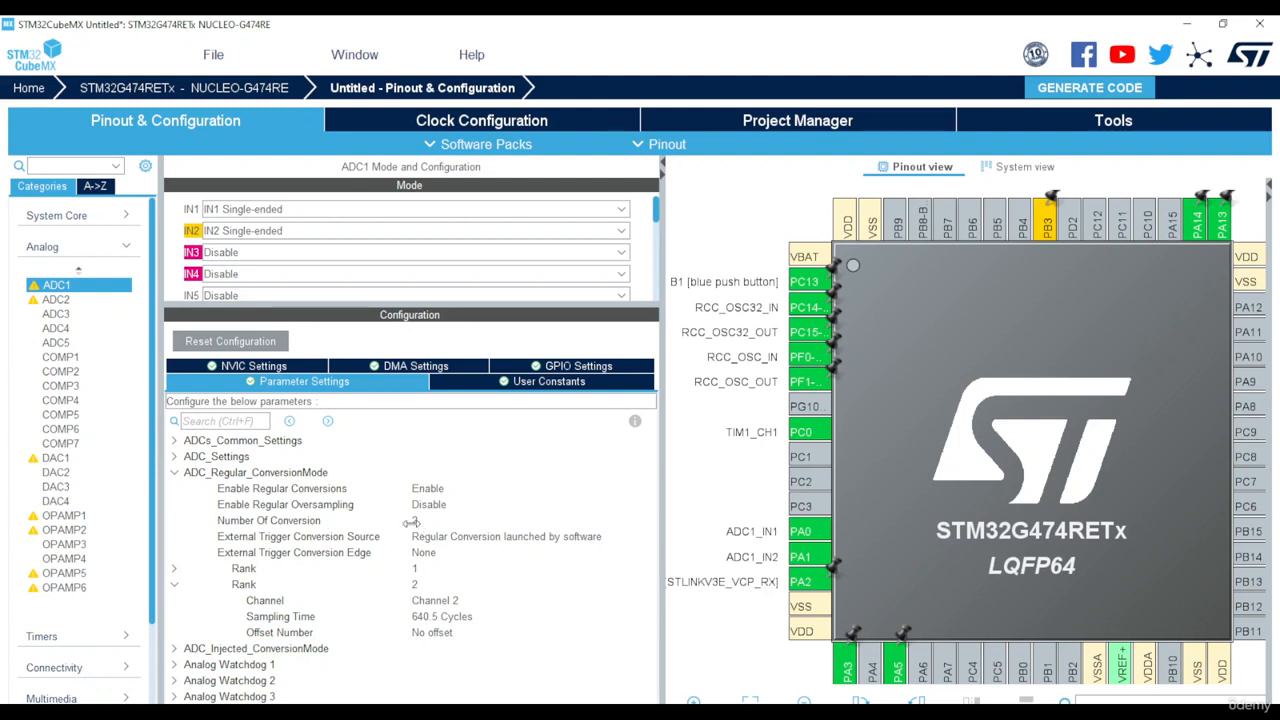
click(175, 569)
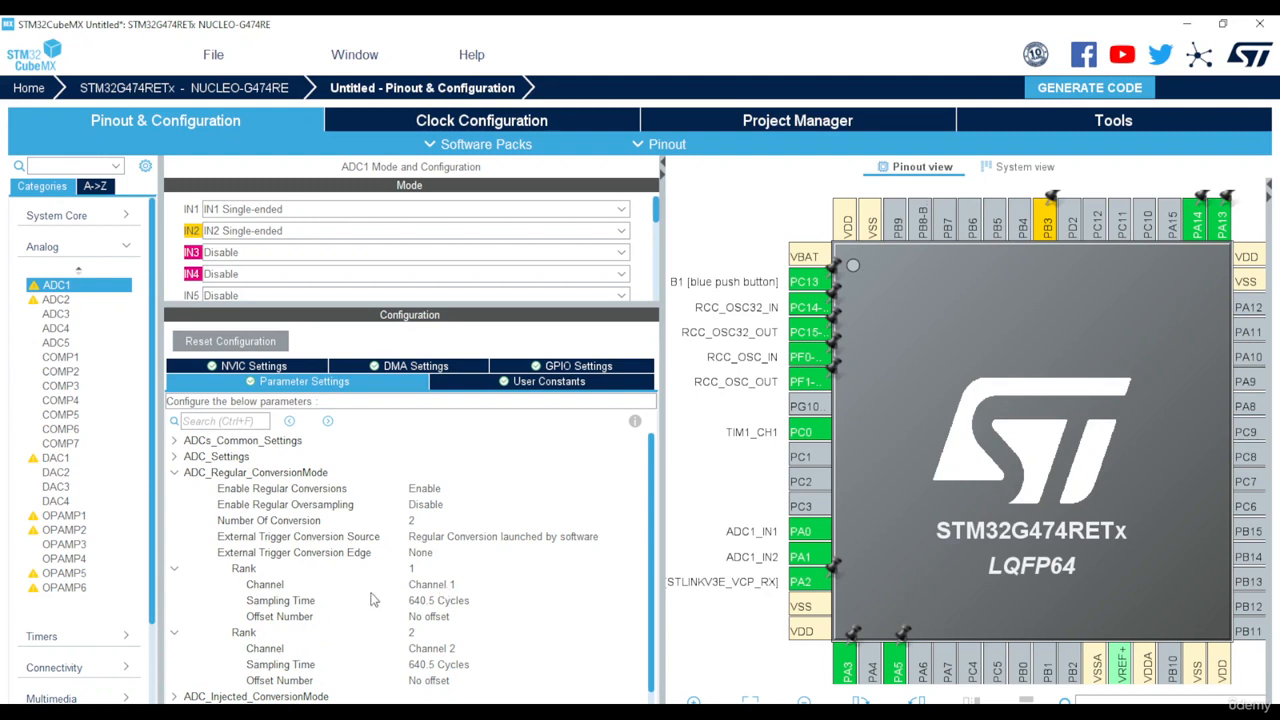
click(441, 601)
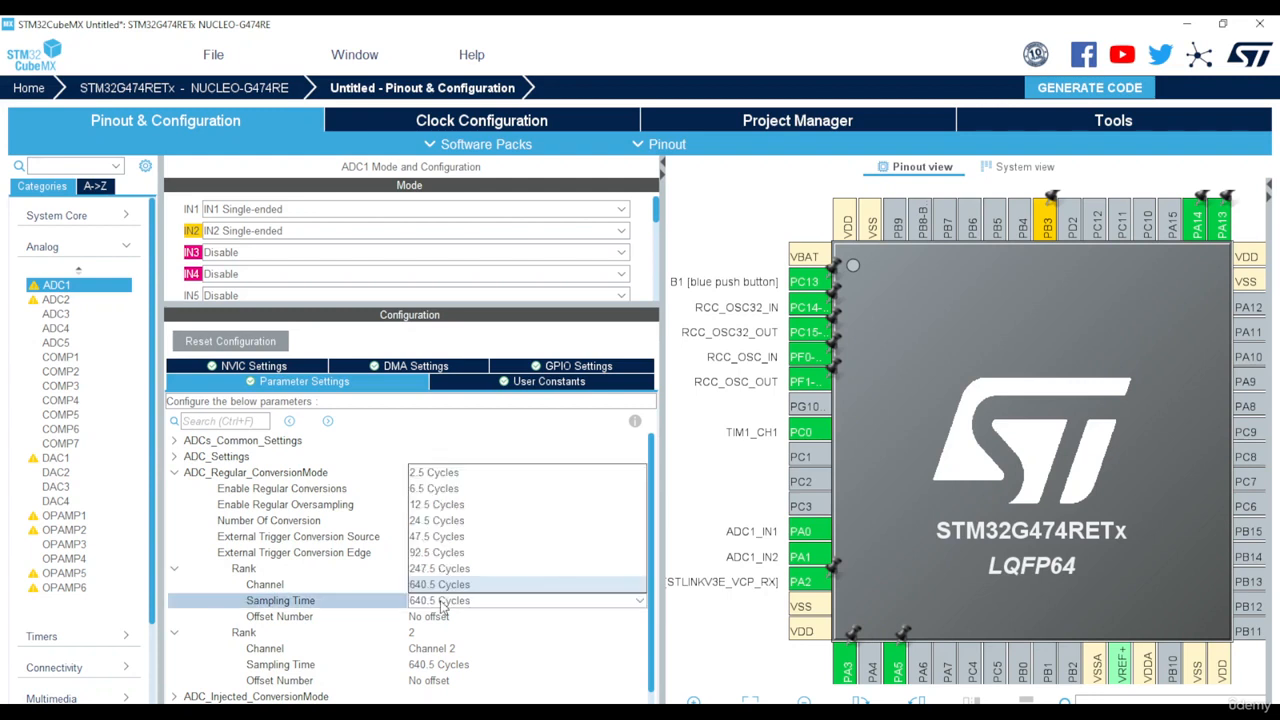
click(441, 601)
click(172, 575)
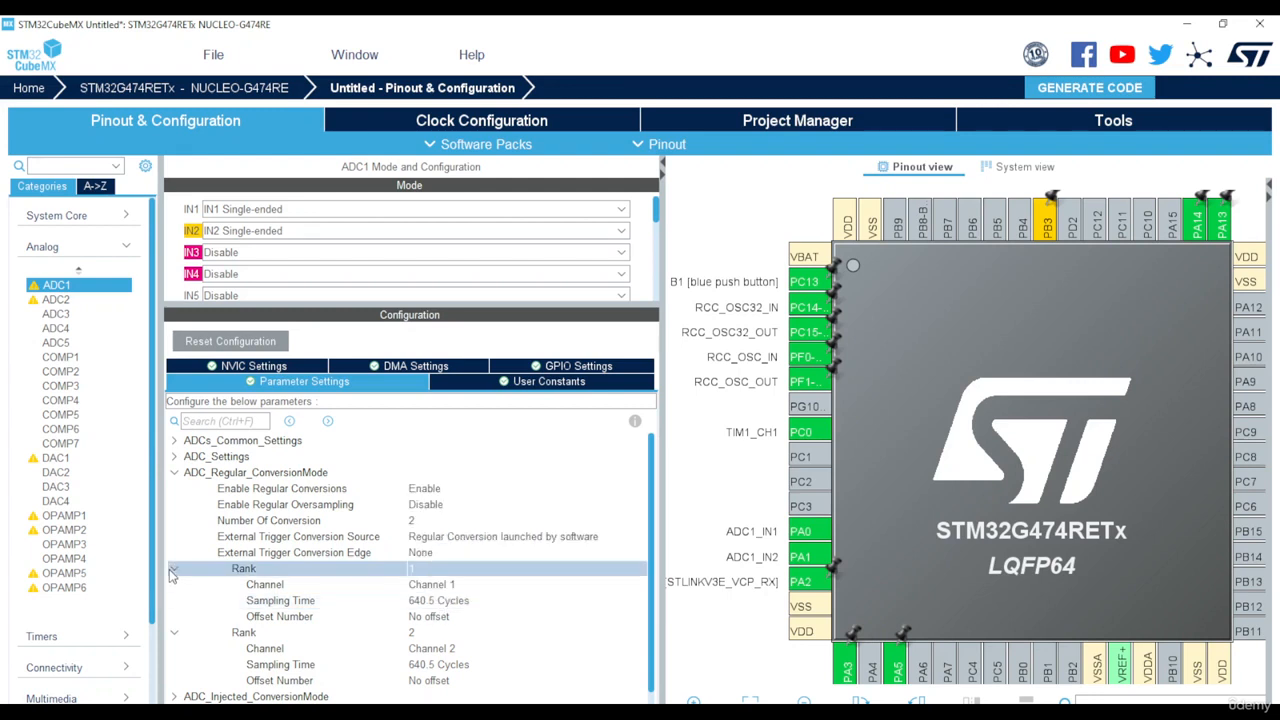
click(173, 569)
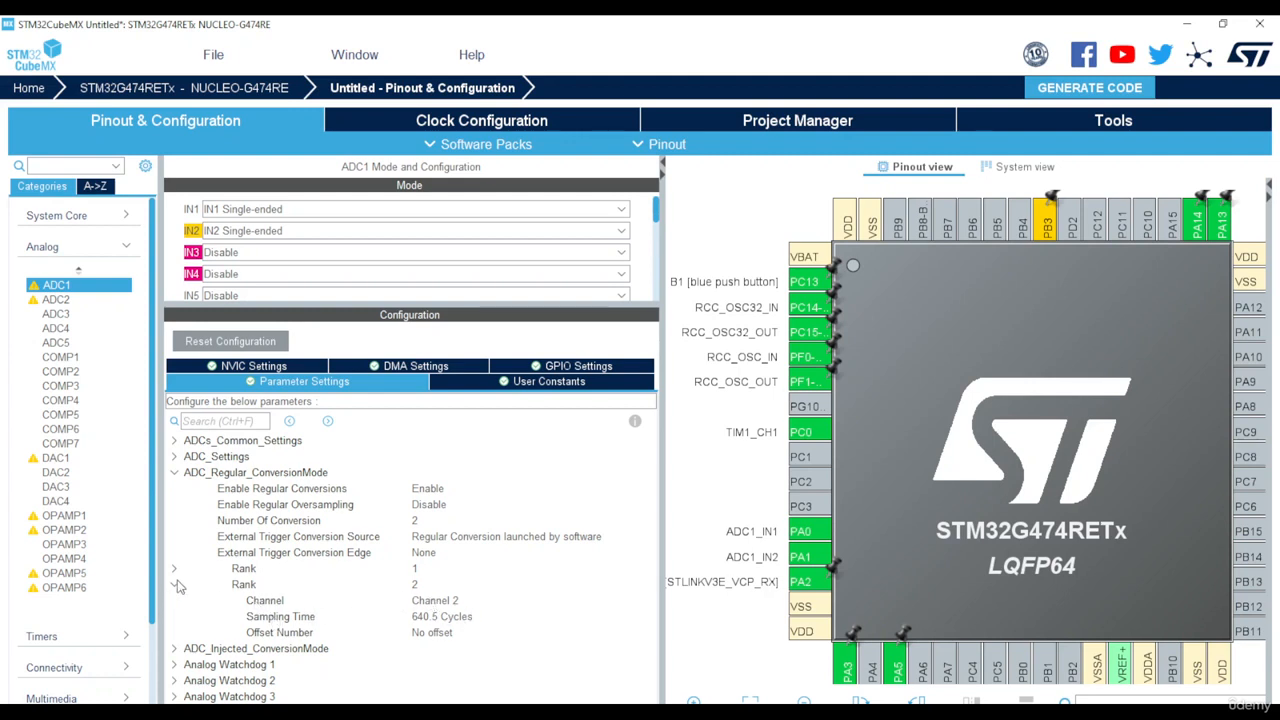
Step: Recheck ADC1's parameter groups, examining the common settings and the available Scan Conversion Mode options under ADC_Settings
click(176, 585)
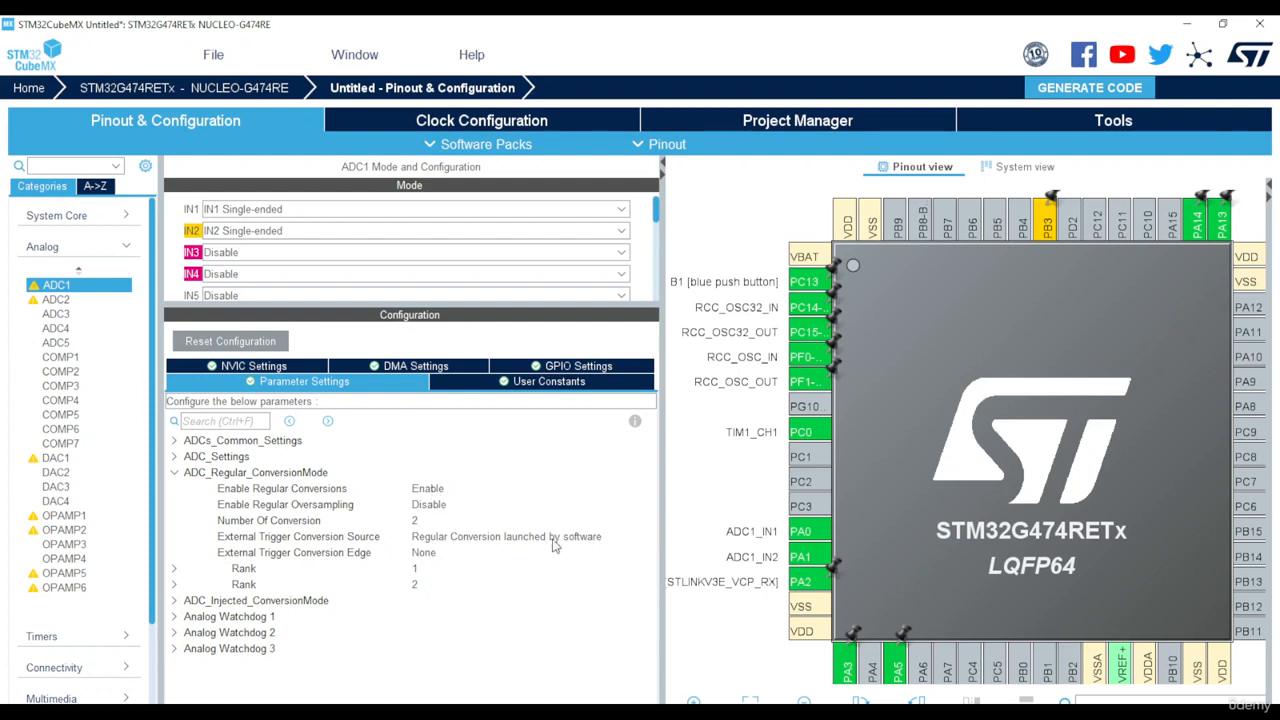
click(174, 472)
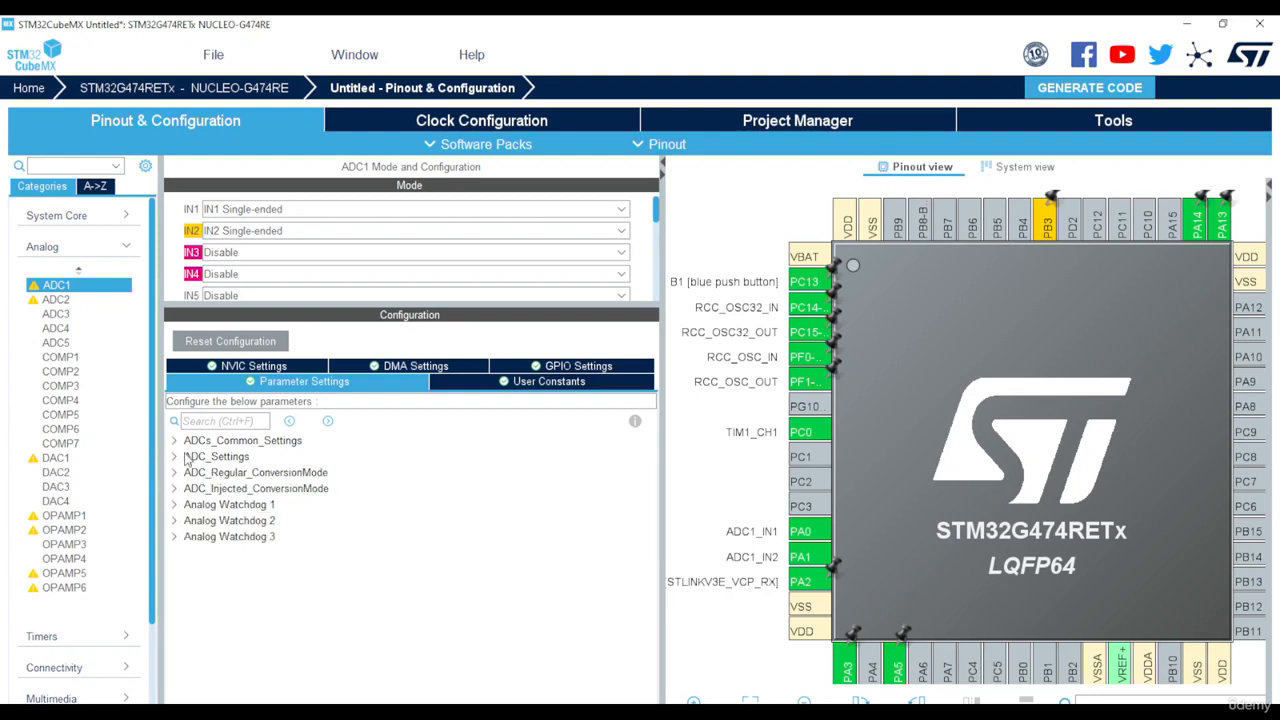
click(176, 441)
click(175, 441)
click(175, 456)
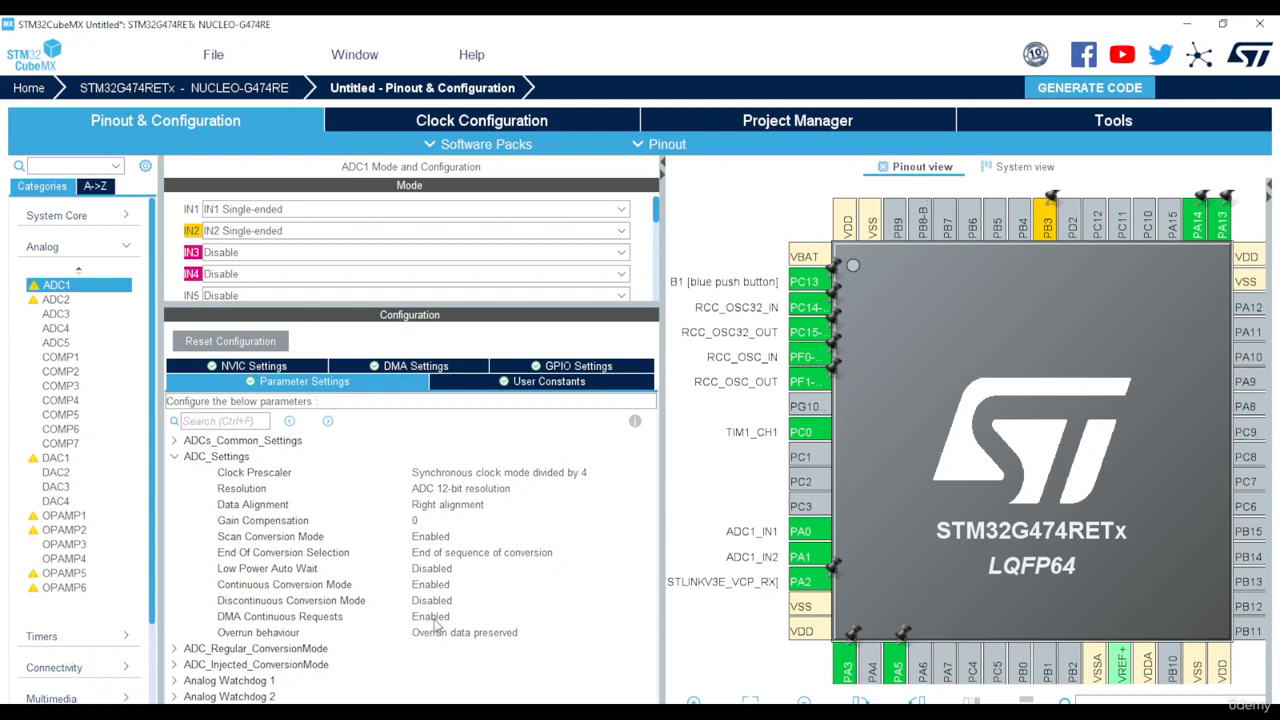
click(445, 541)
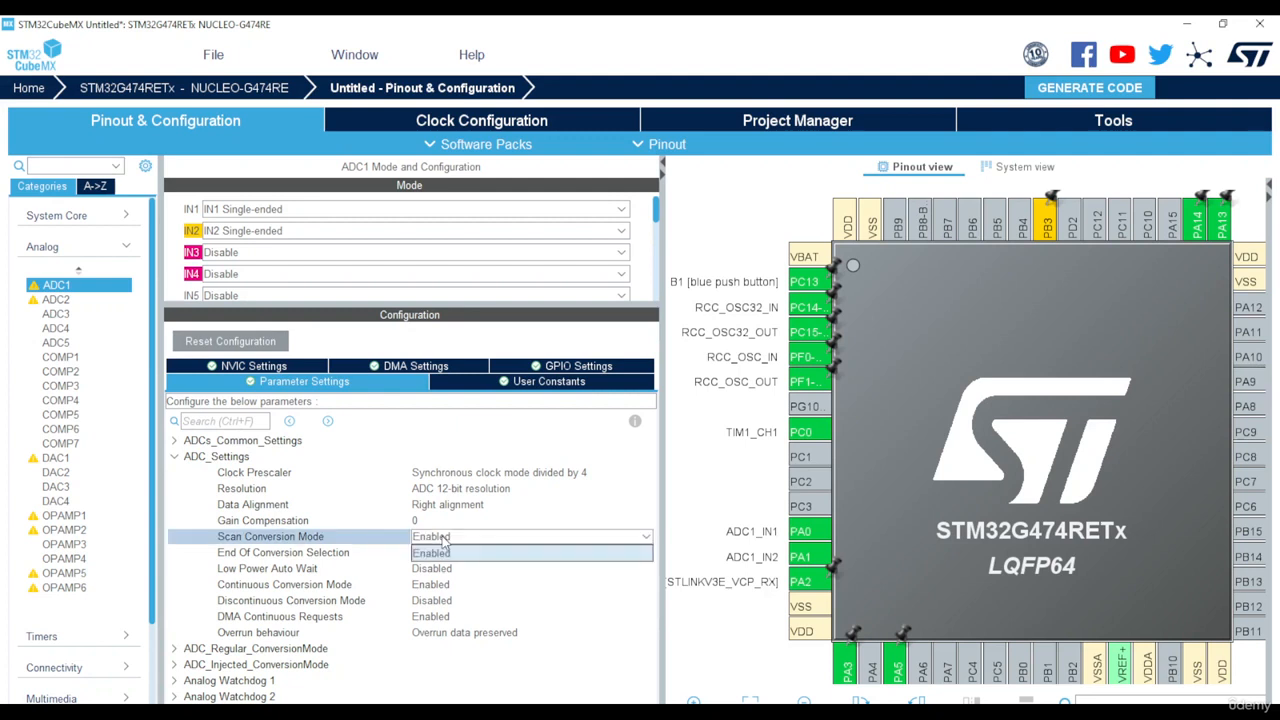
click(445, 542)
click(445, 542)
click(445, 542)
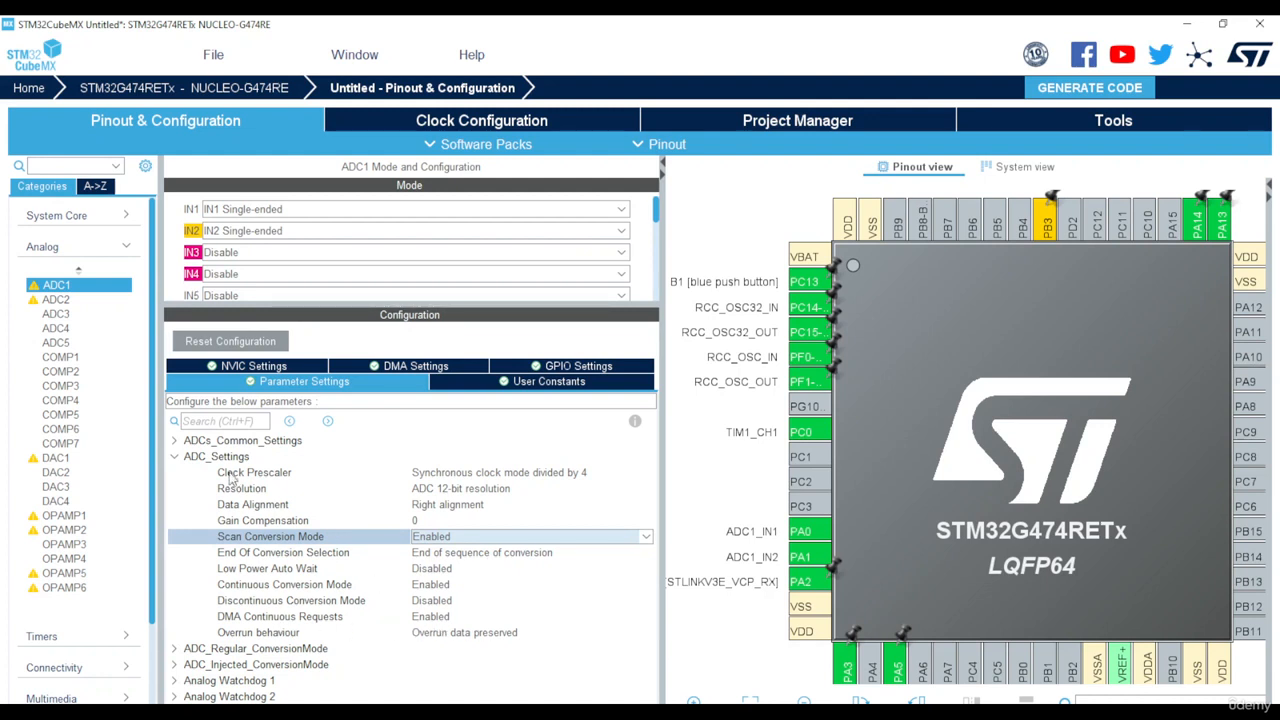
click(172, 459)
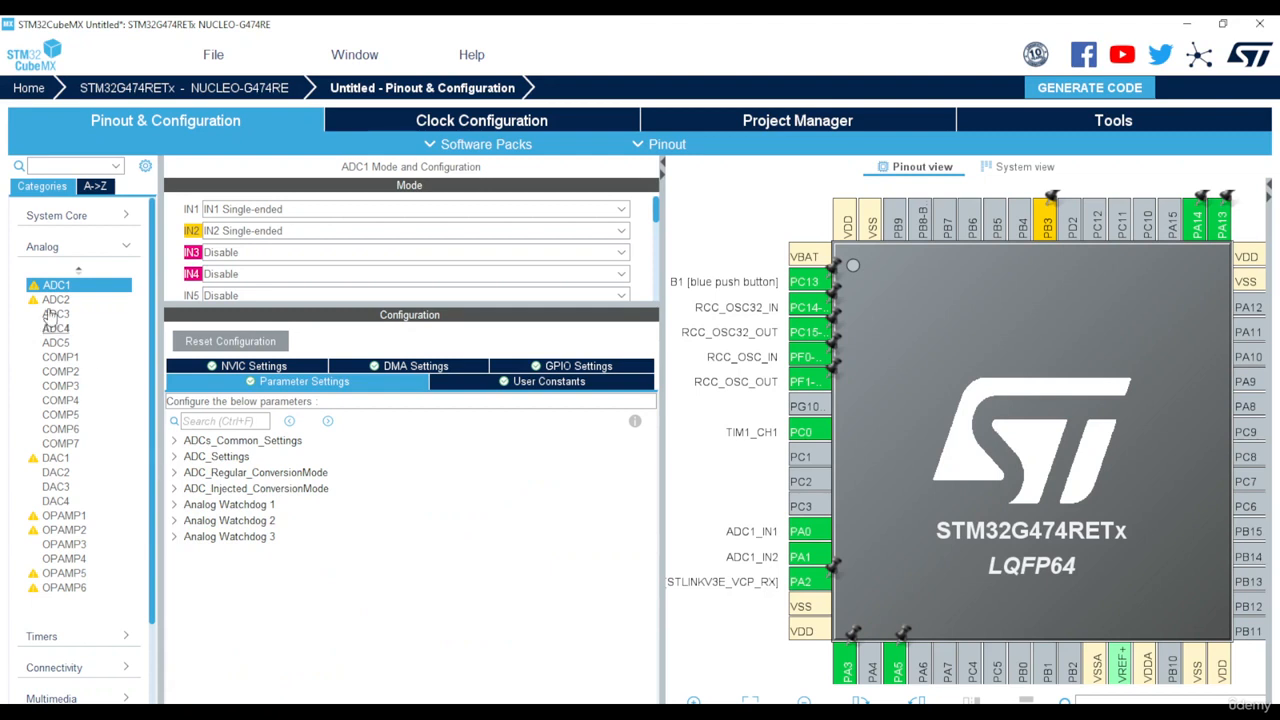
Step: Examine the ADC1 request in the DMA configuration, including its transfer mode and data width
click(84, 249)
click(84, 220)
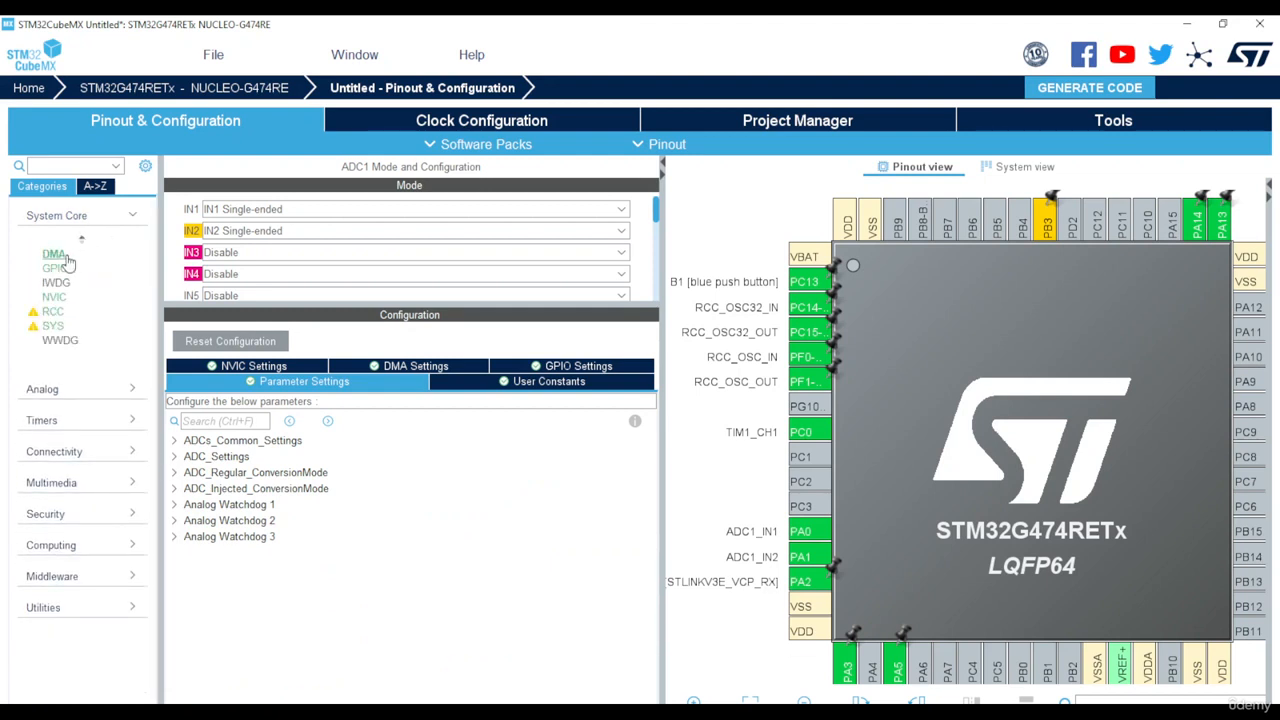
click(56, 254)
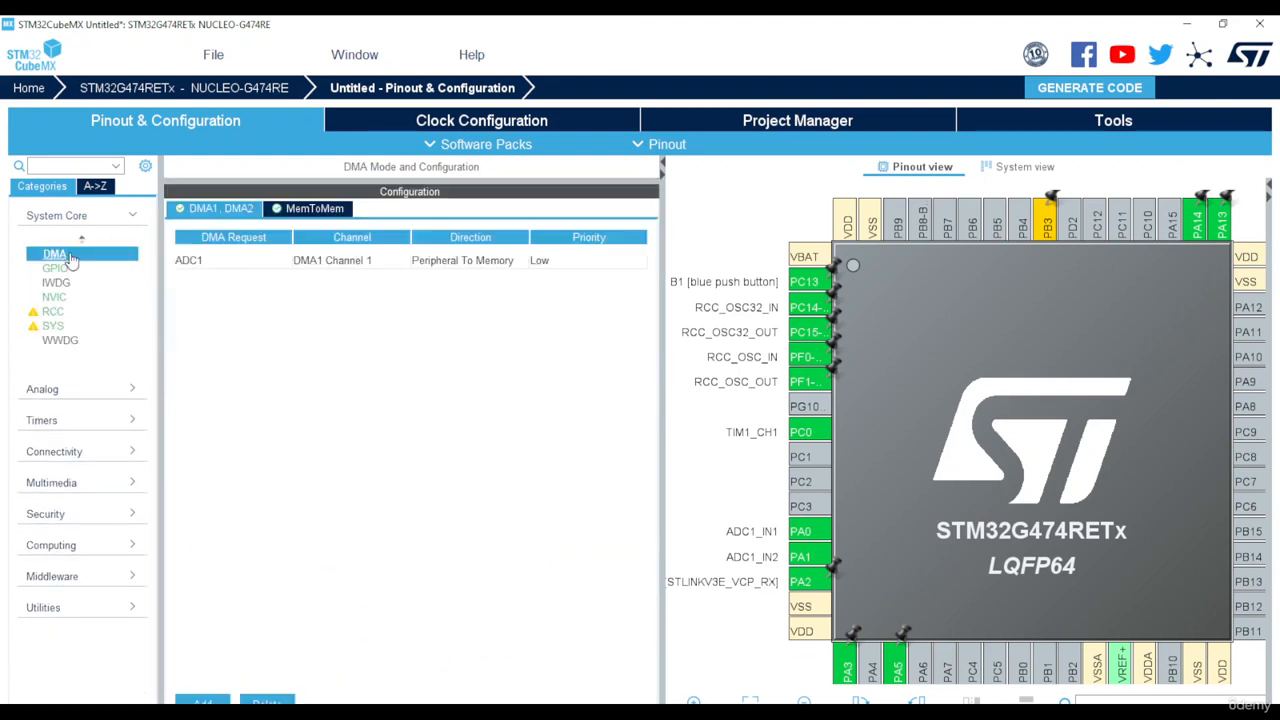
click(220, 260)
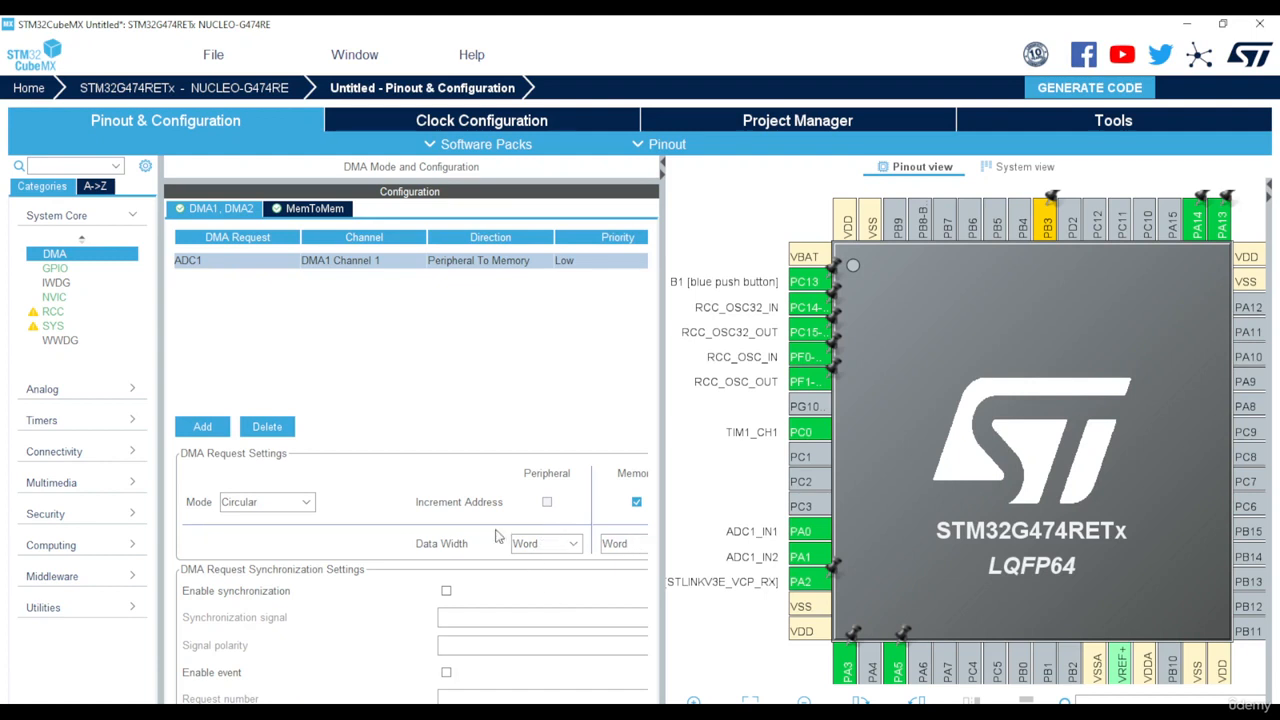
click(252, 503)
click(252, 503)
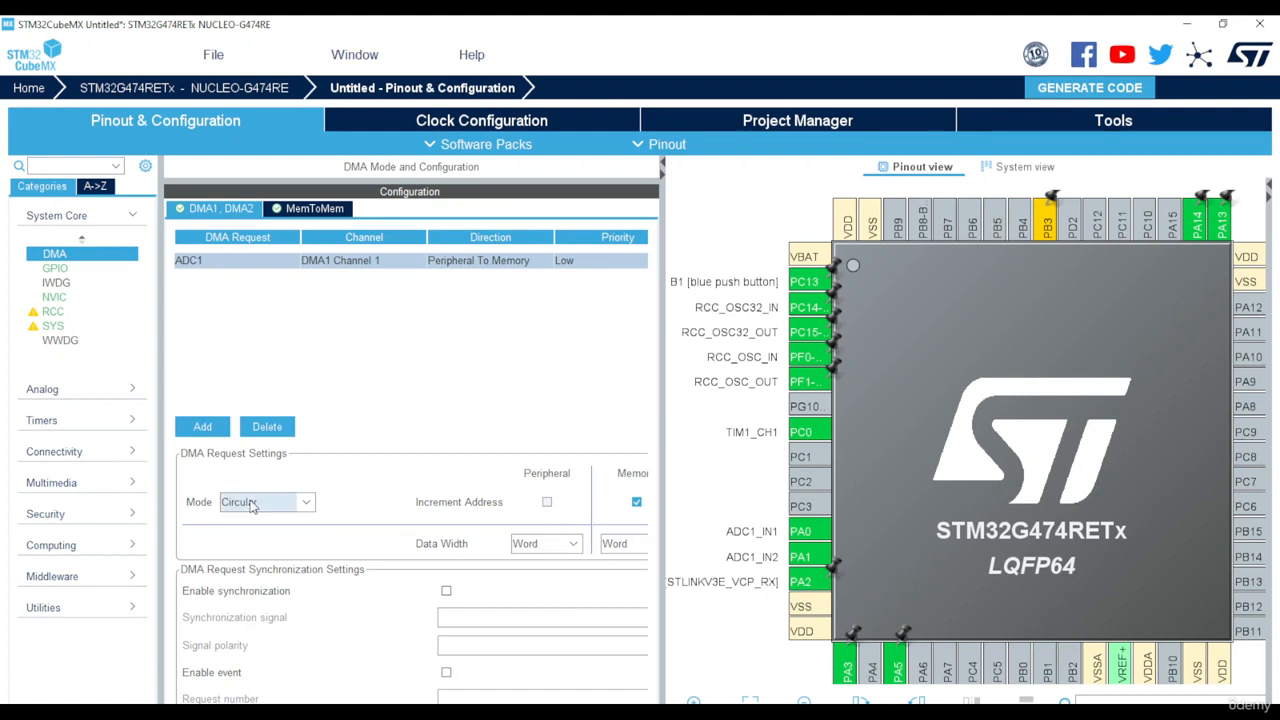
click(87, 218)
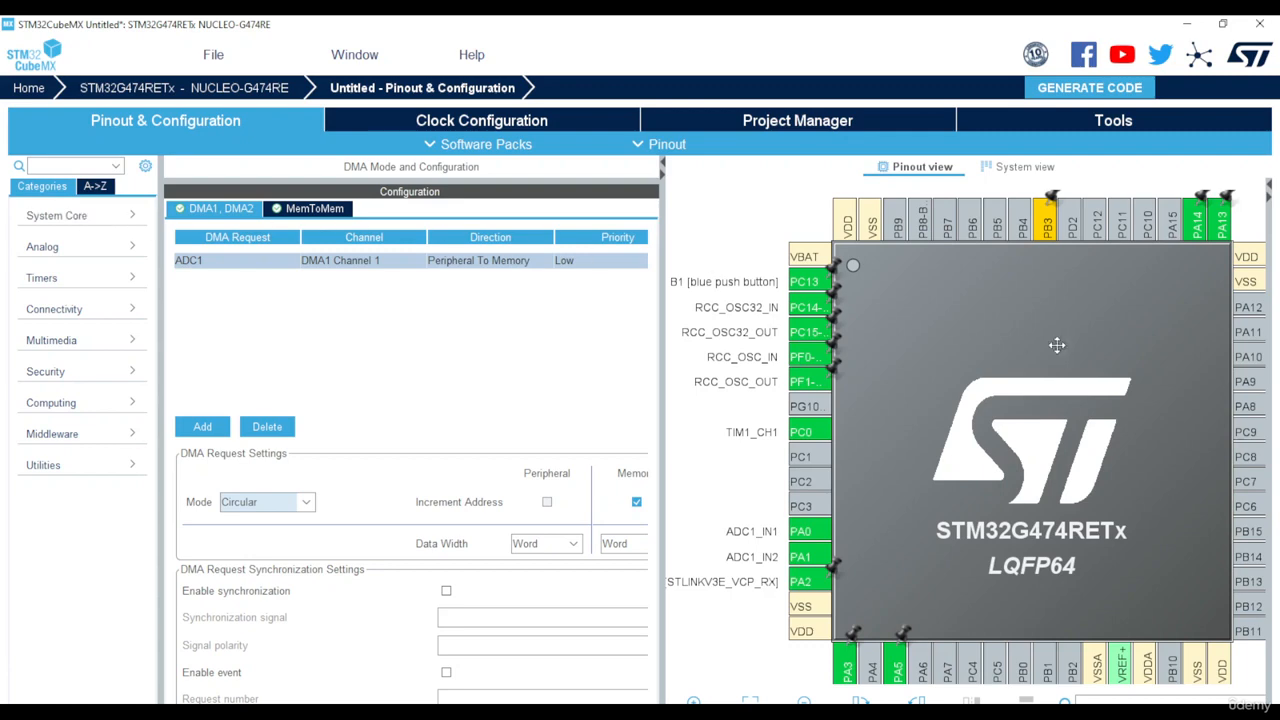
drag(1057, 343, 1010, 364)
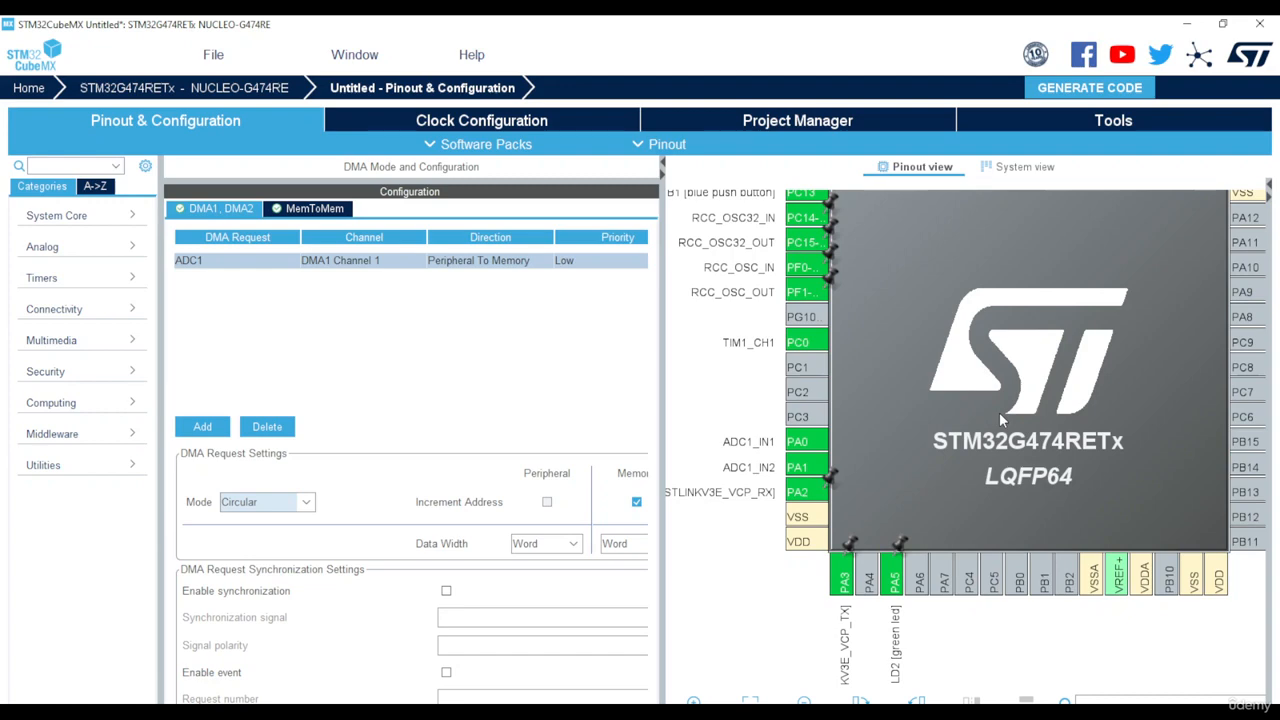
drag(999, 424, 1001, 506)
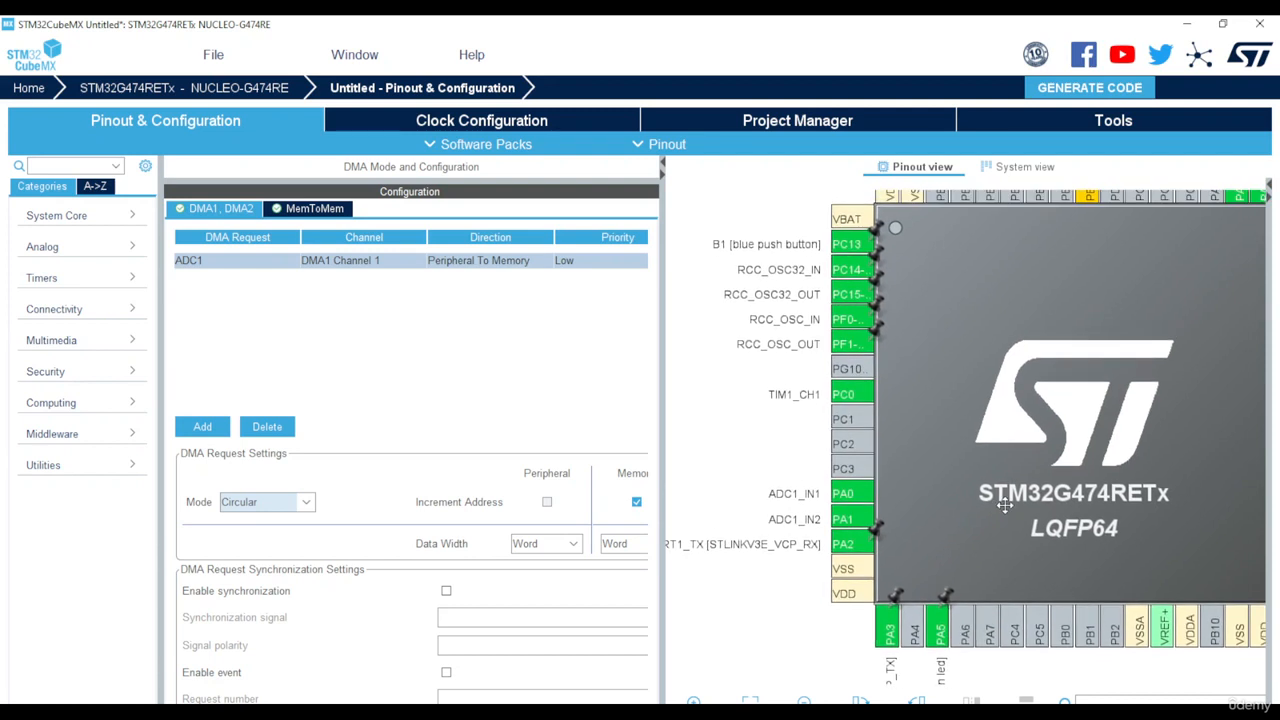
click(103, 222)
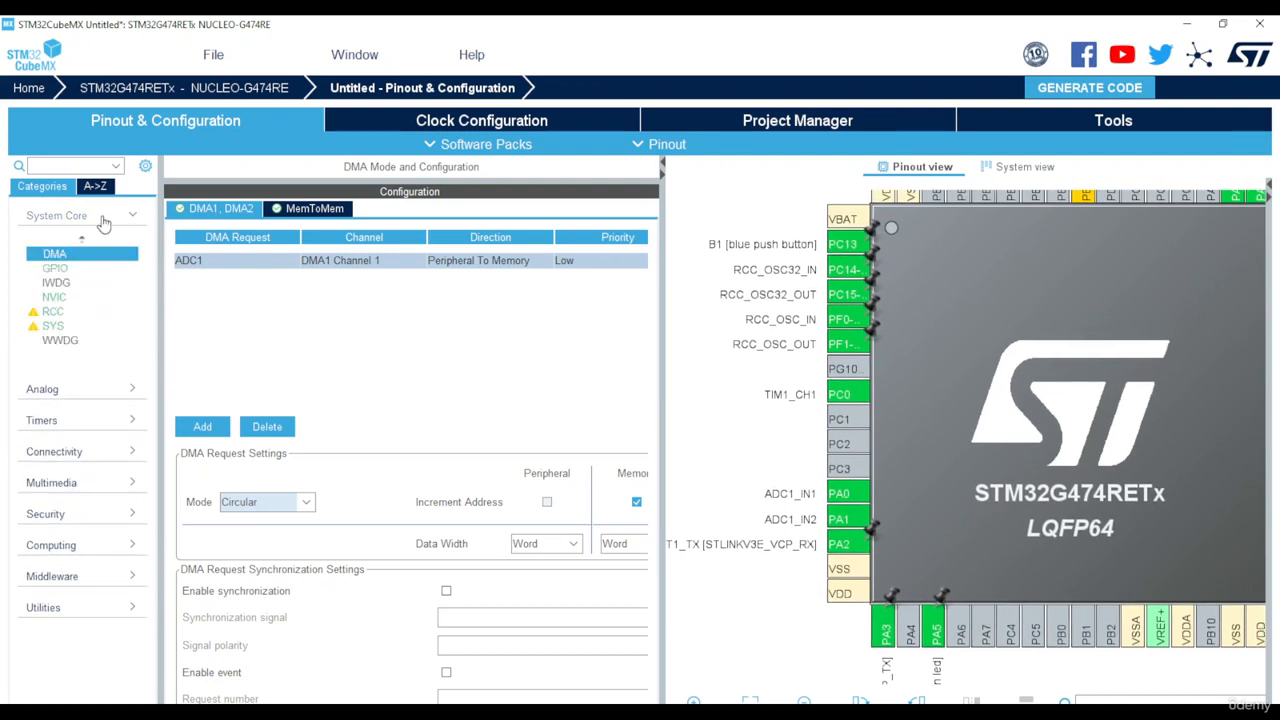
click(103, 222)
click(85, 258)
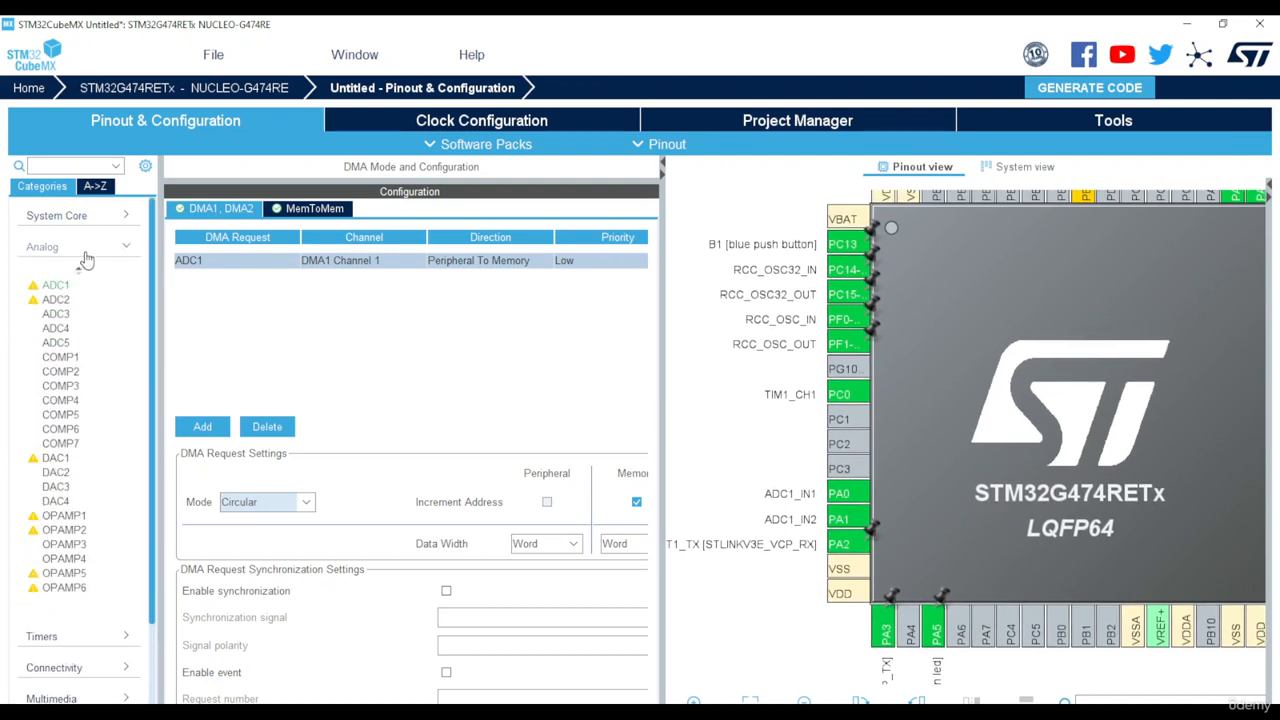
click(85, 256)
click(85, 281)
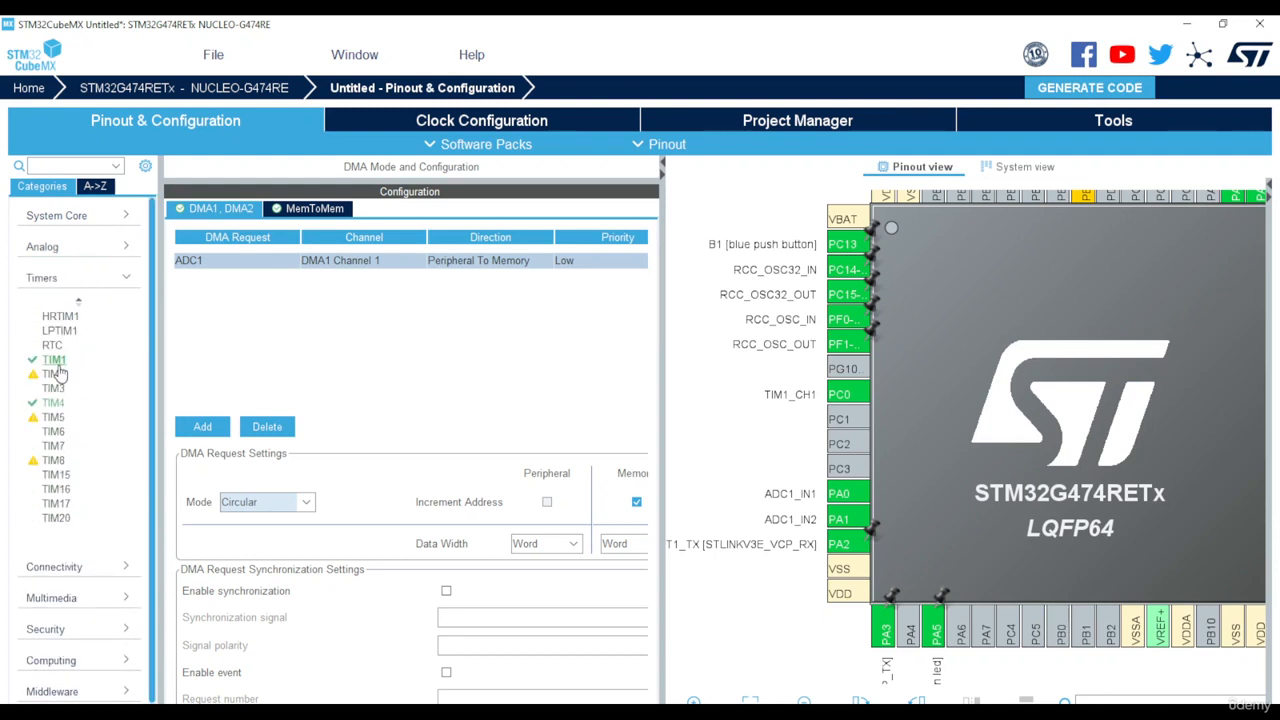
click(72, 283)
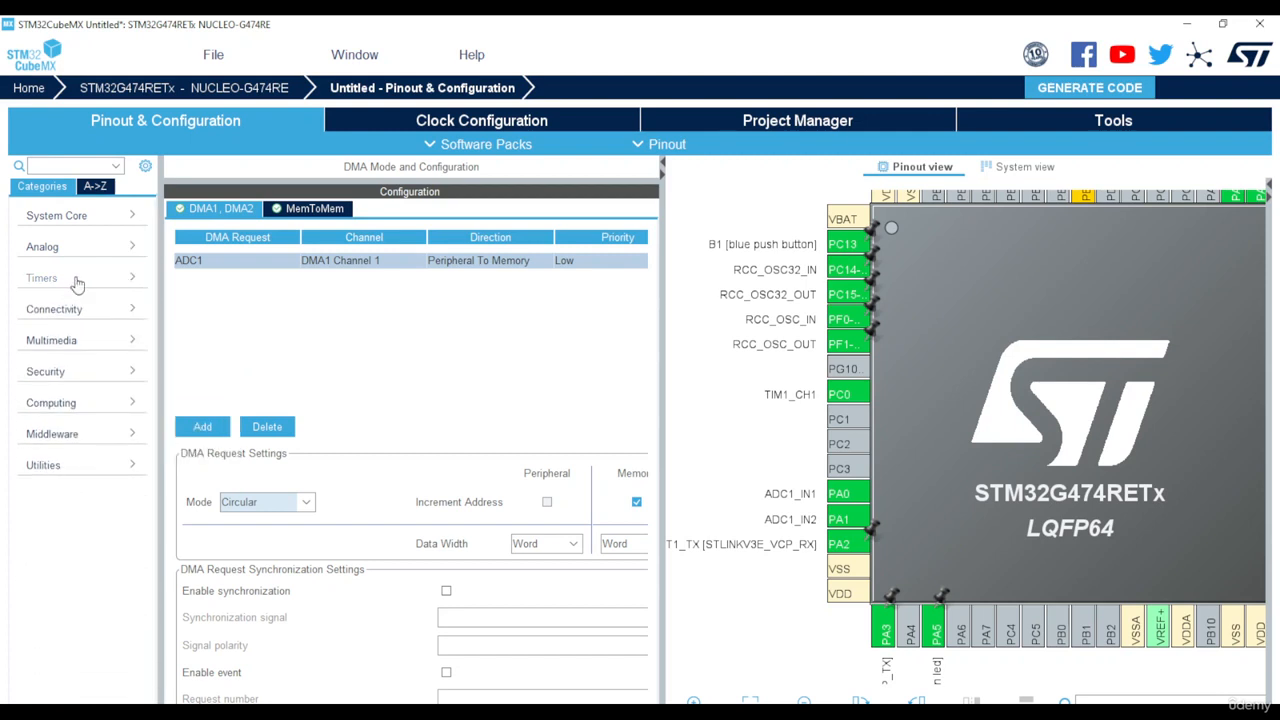
Step: Generate the BUCK_CONTROL code, open the project in STM32CubeIDE and acknowledge its import into the workspace
click(1121, 90)
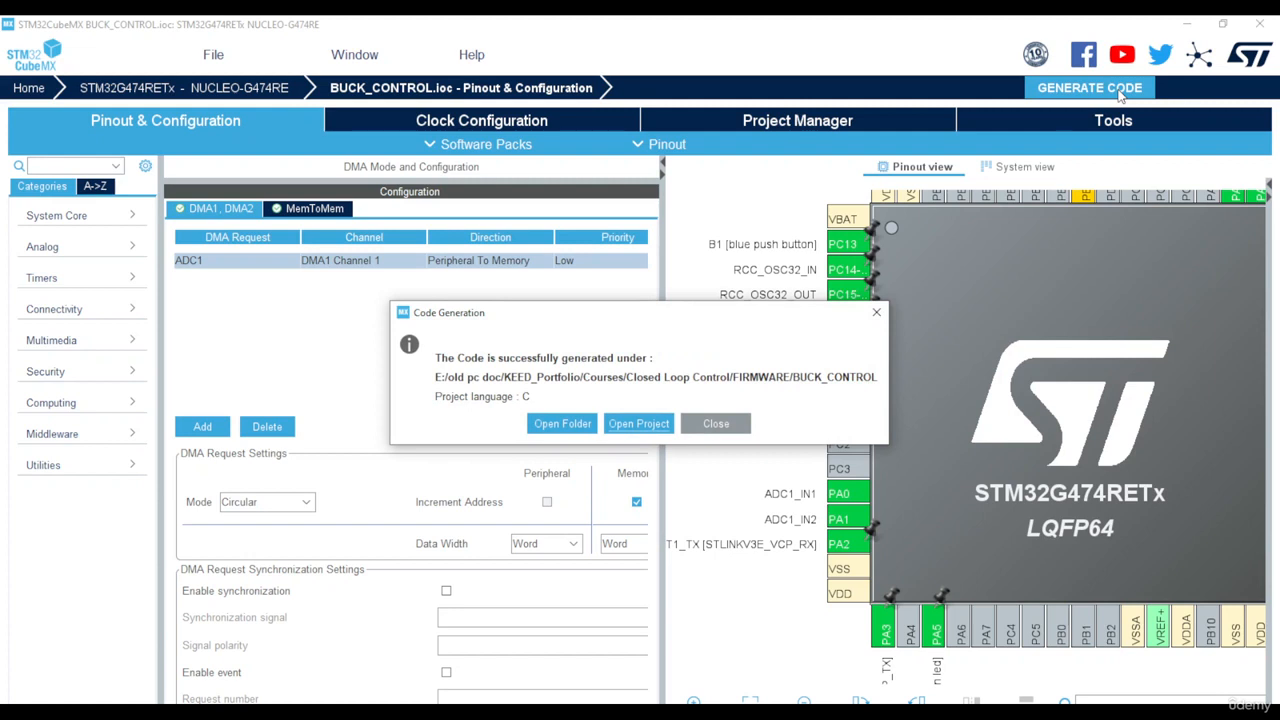
click(636, 424)
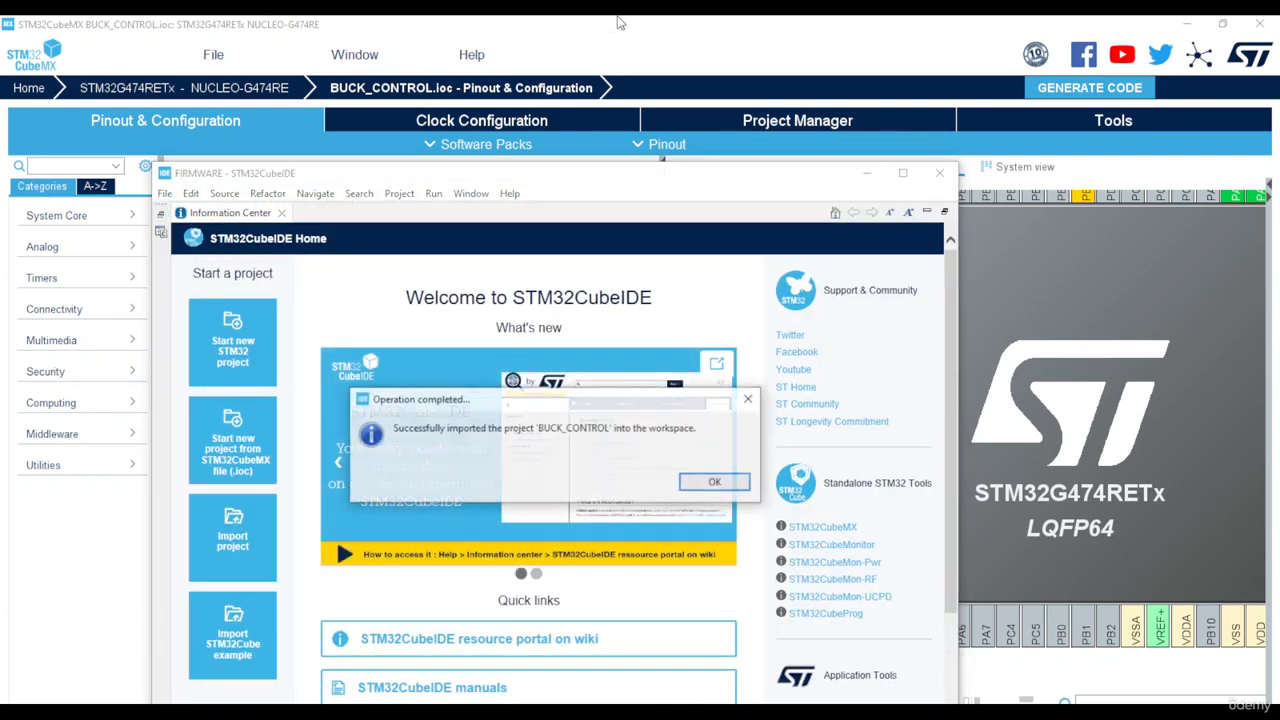
click(716, 483)
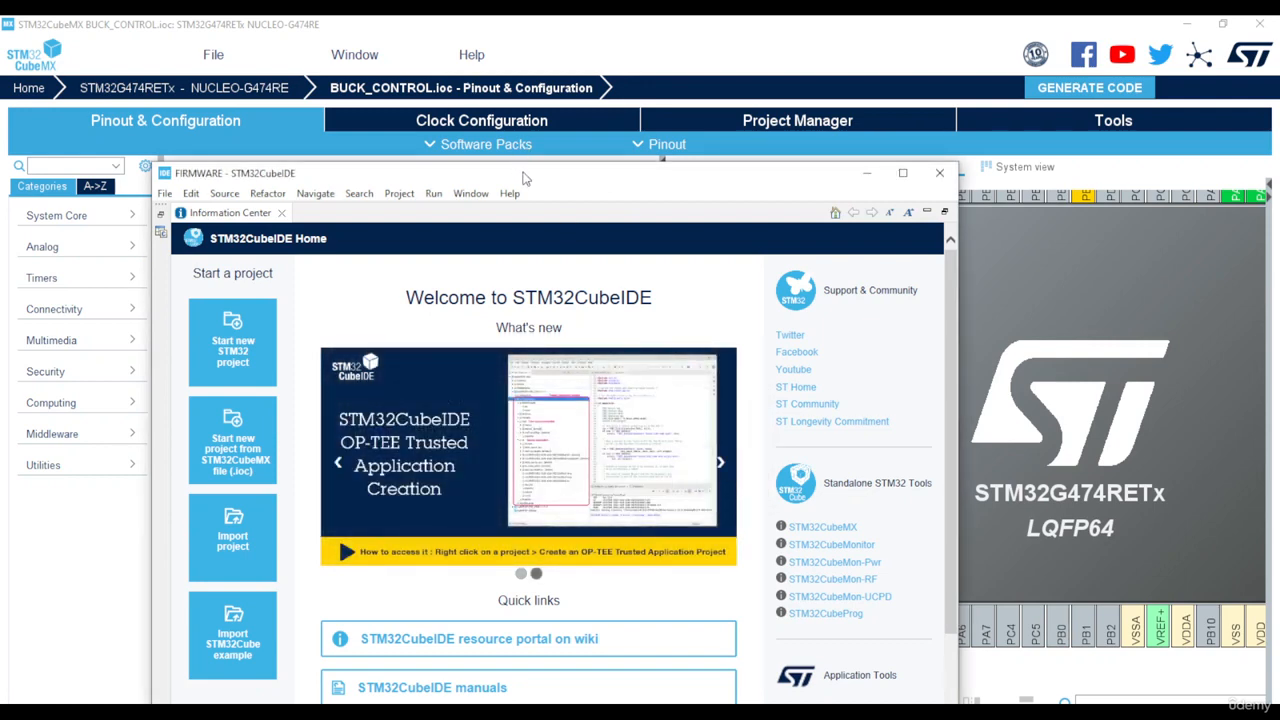
Step: Maximize the STM32CubeIDE window and restore the full workbench with the Project Explorer beside the Information Center
drag(524, 178, 503, 23)
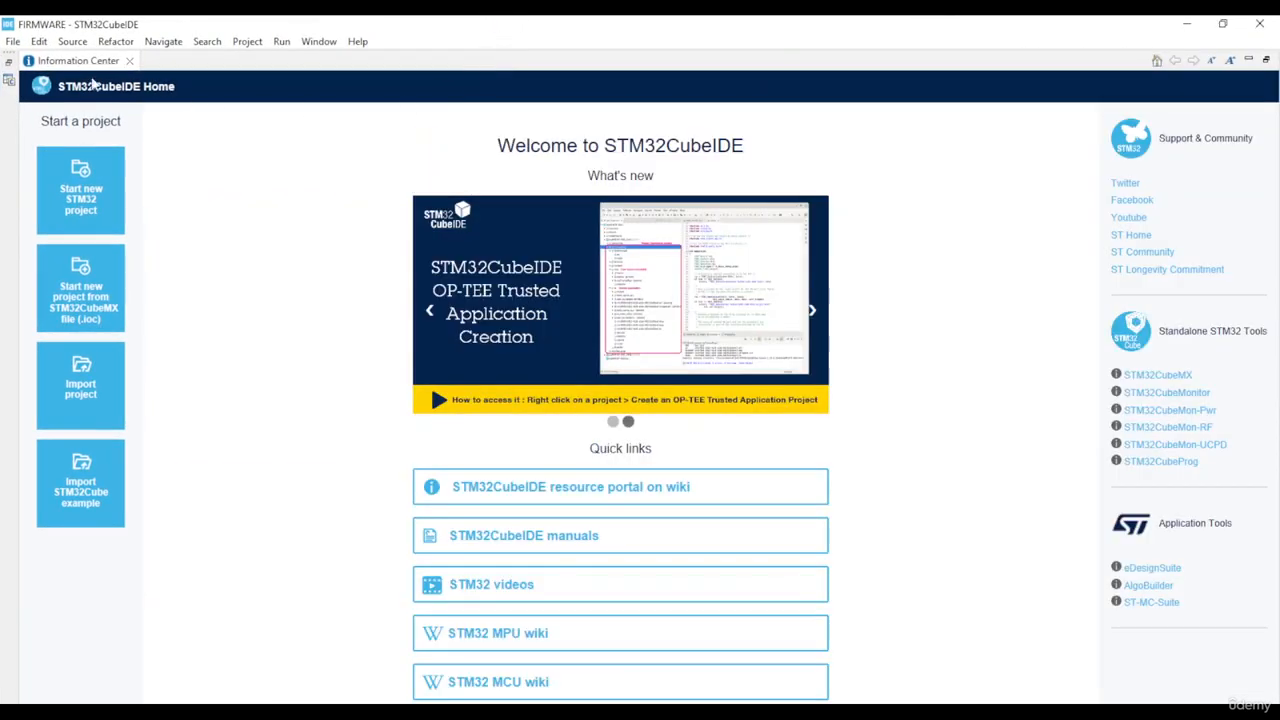
click(9, 80)
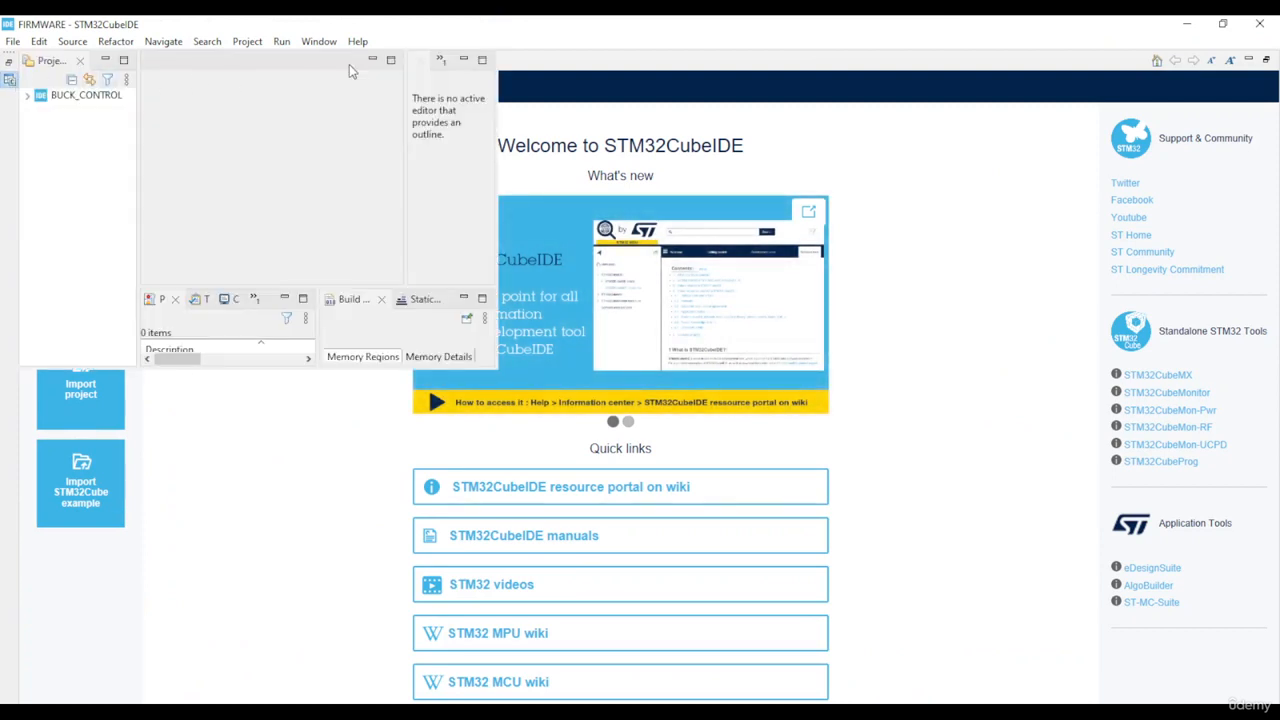
click(77, 102)
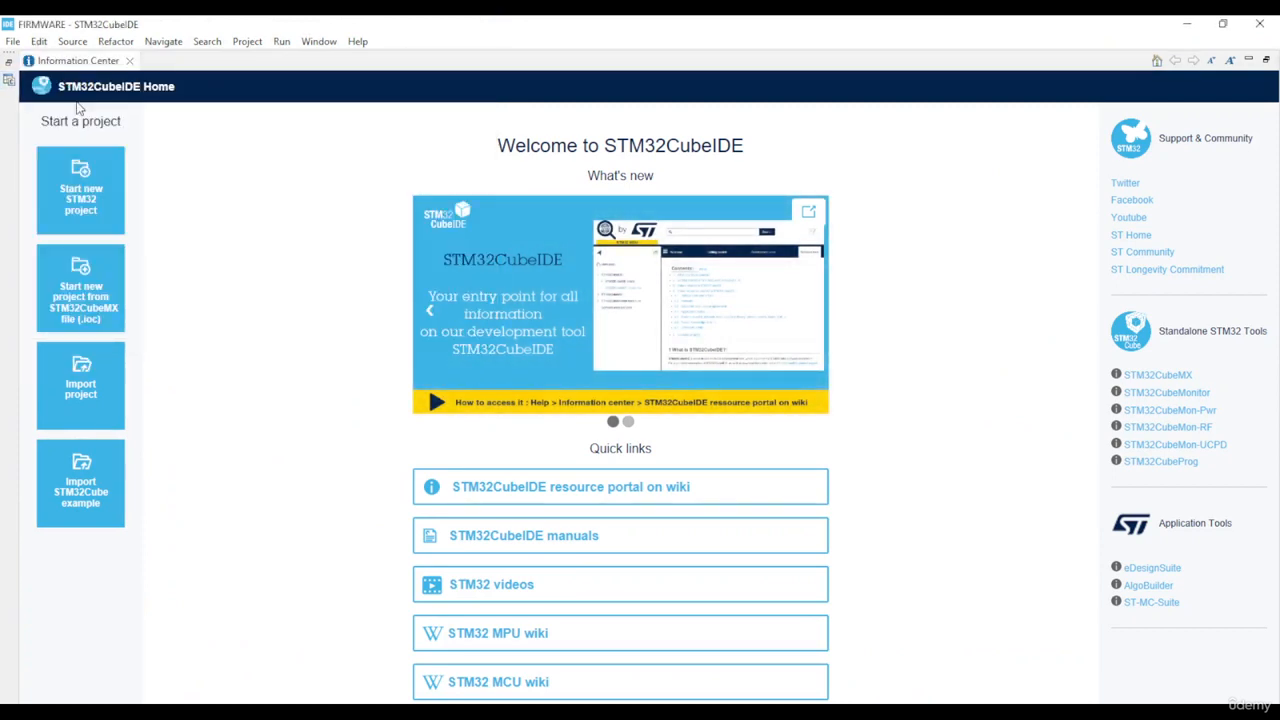
click(8, 61)
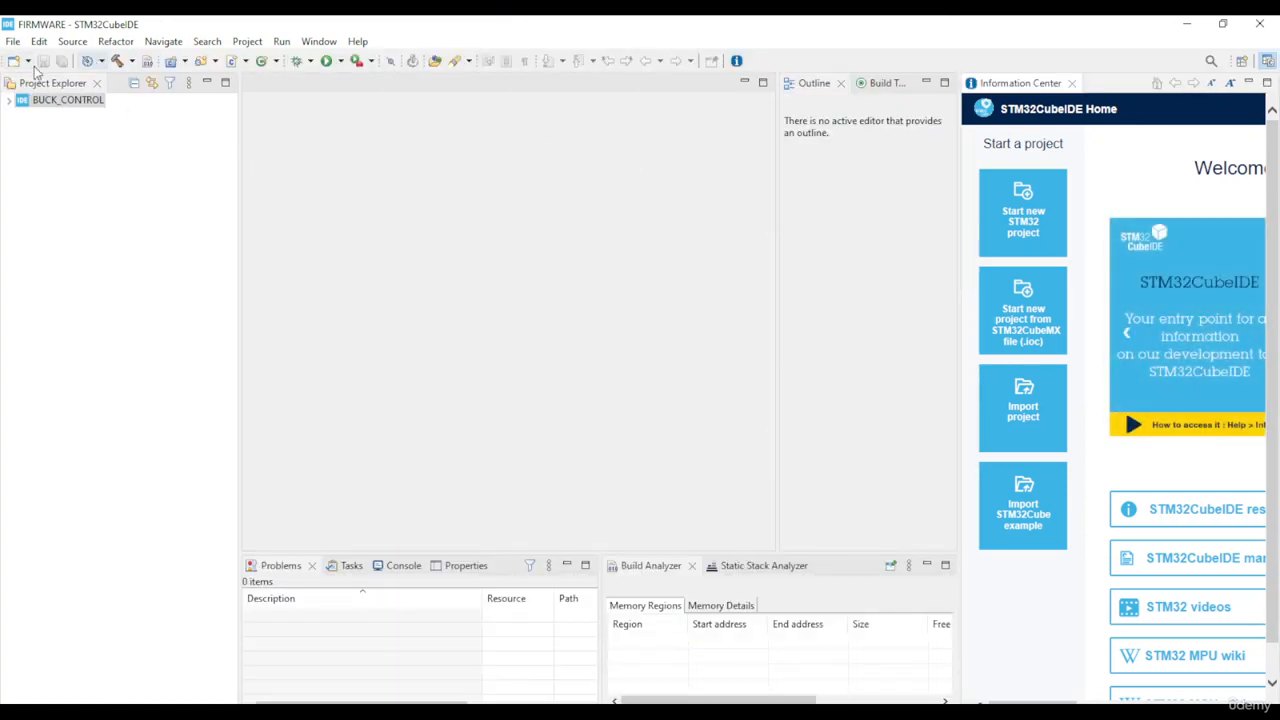
Step: Open main.c from the Core/Src folder of the BUCK_CONTROL project
double_click(14, 105)
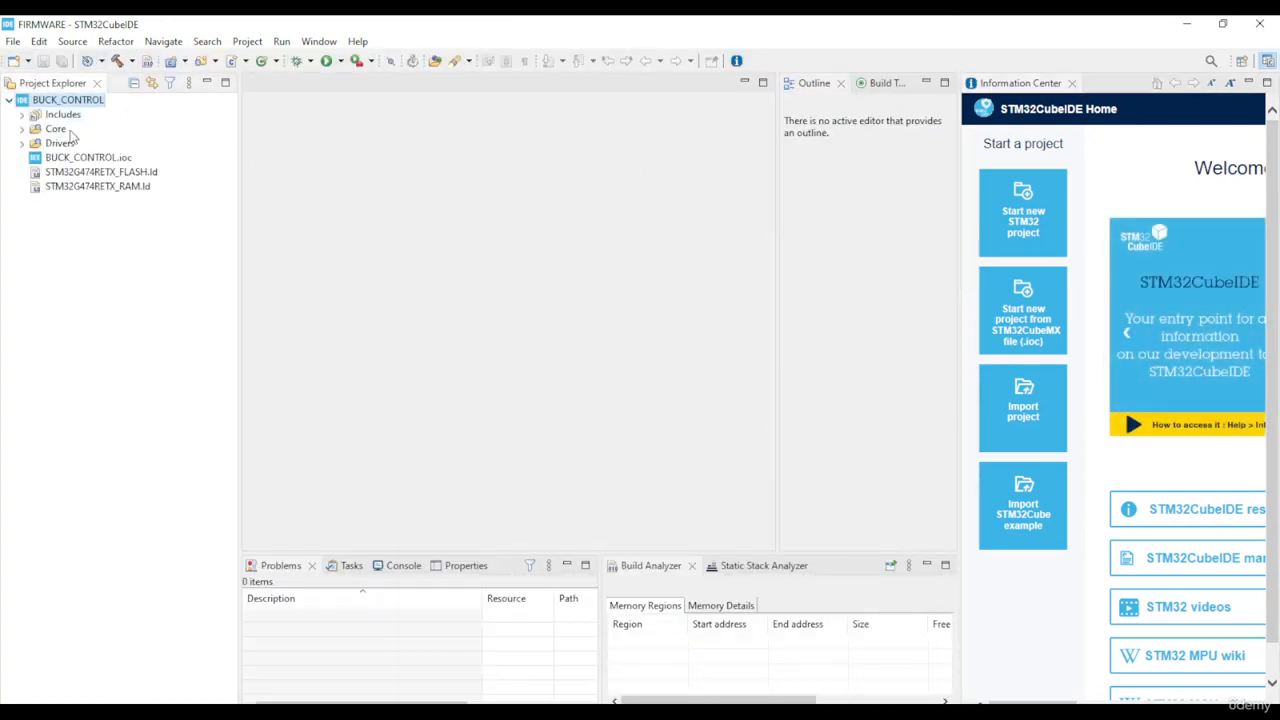
click(22, 129)
click(35, 158)
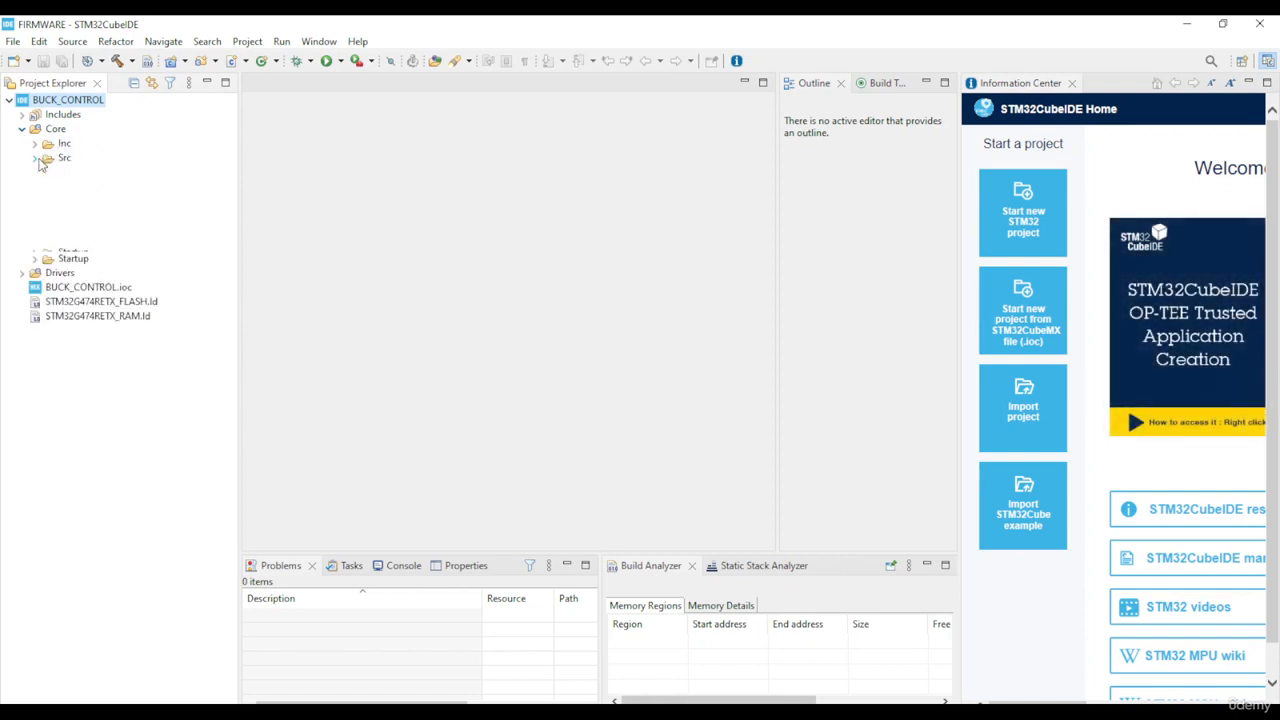
click(85, 173)
double_click(85, 173)
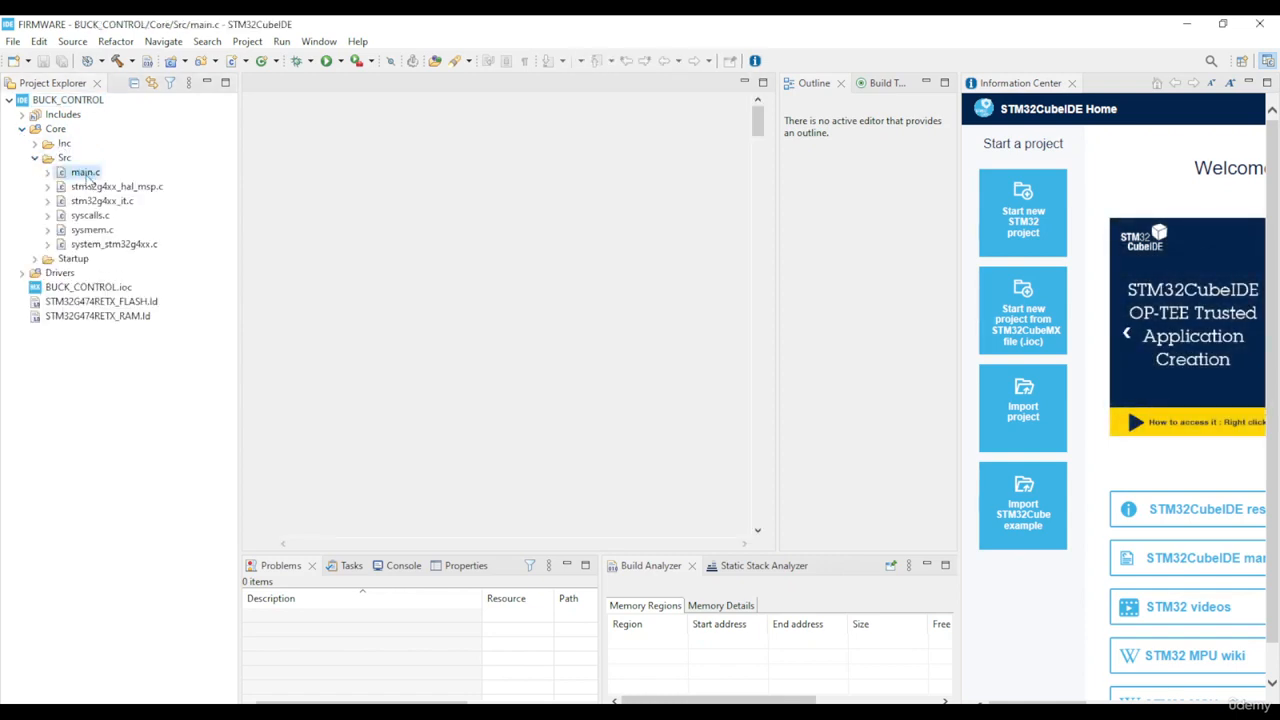
Step: Examine the private function prototypes in main.c, highlighting MX_DMA_Init, MX_ADC1_Init, MX_TIM1_Init and MX_TIM4_Init in turn
scroll(488, 277, down, 10)
scroll(488, 277, down, 2)
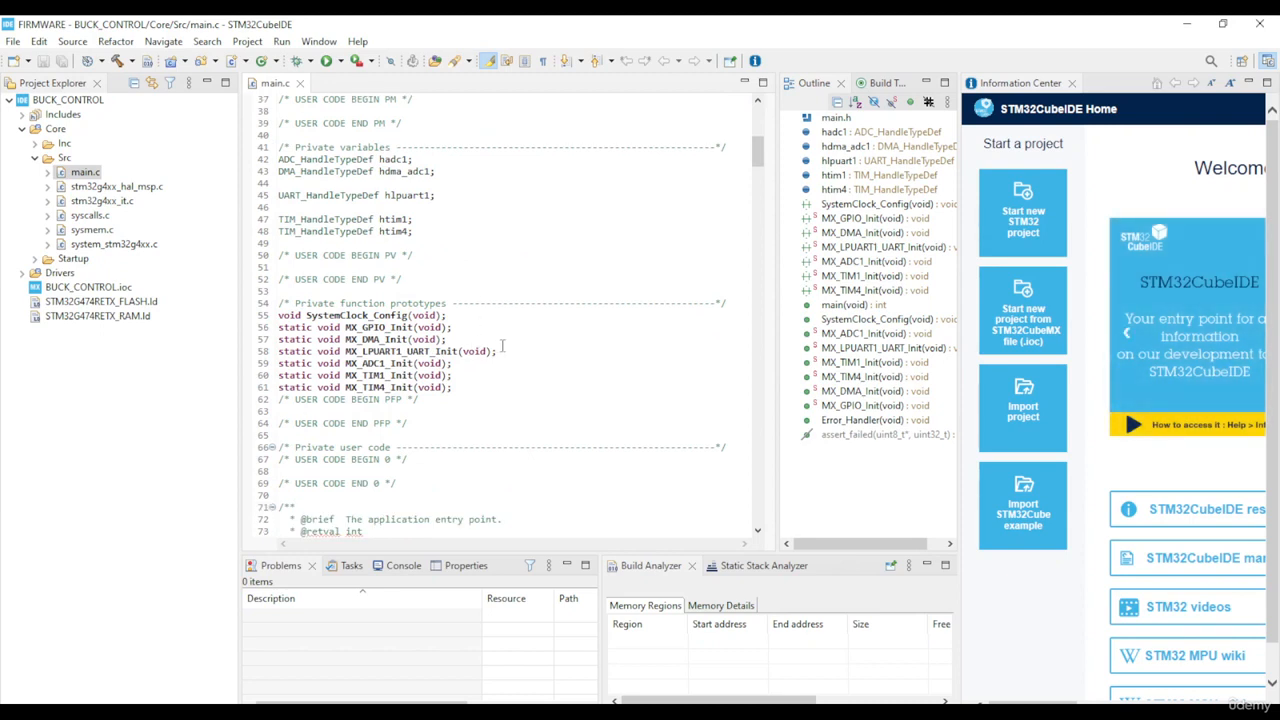
drag(448, 340, 241, 343)
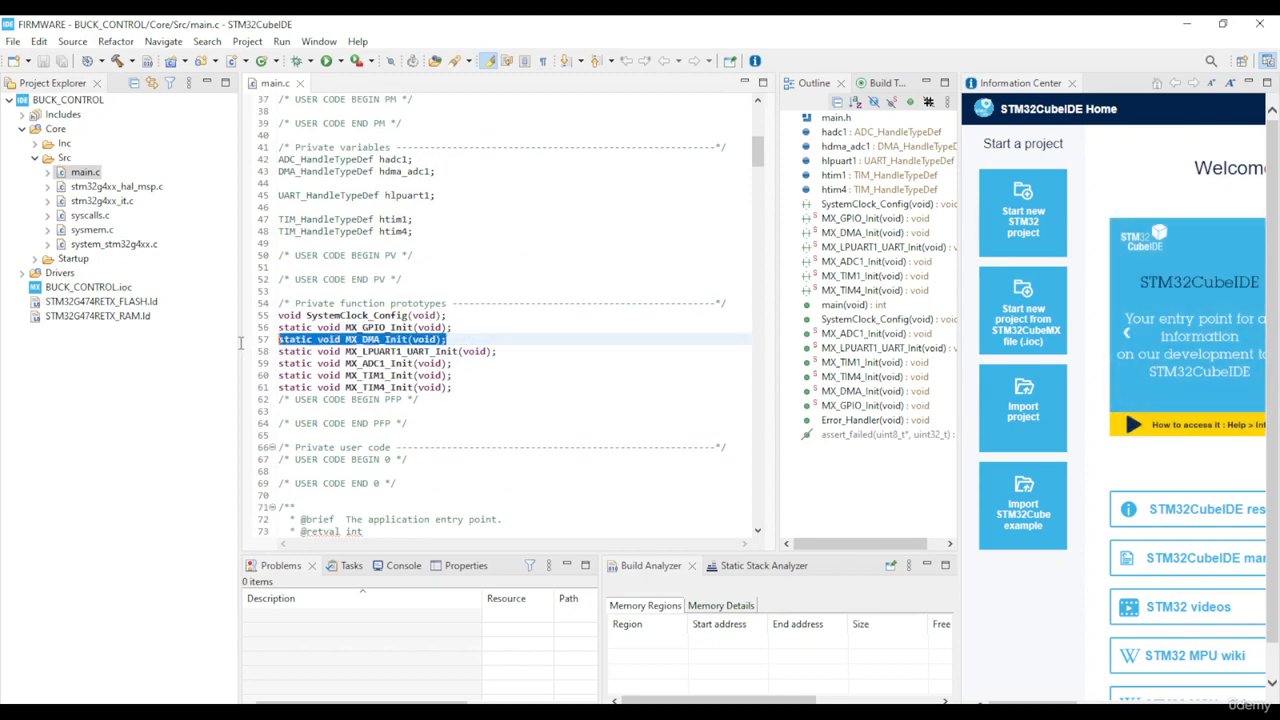
drag(455, 364, 266, 364)
drag(455, 376, 270, 378)
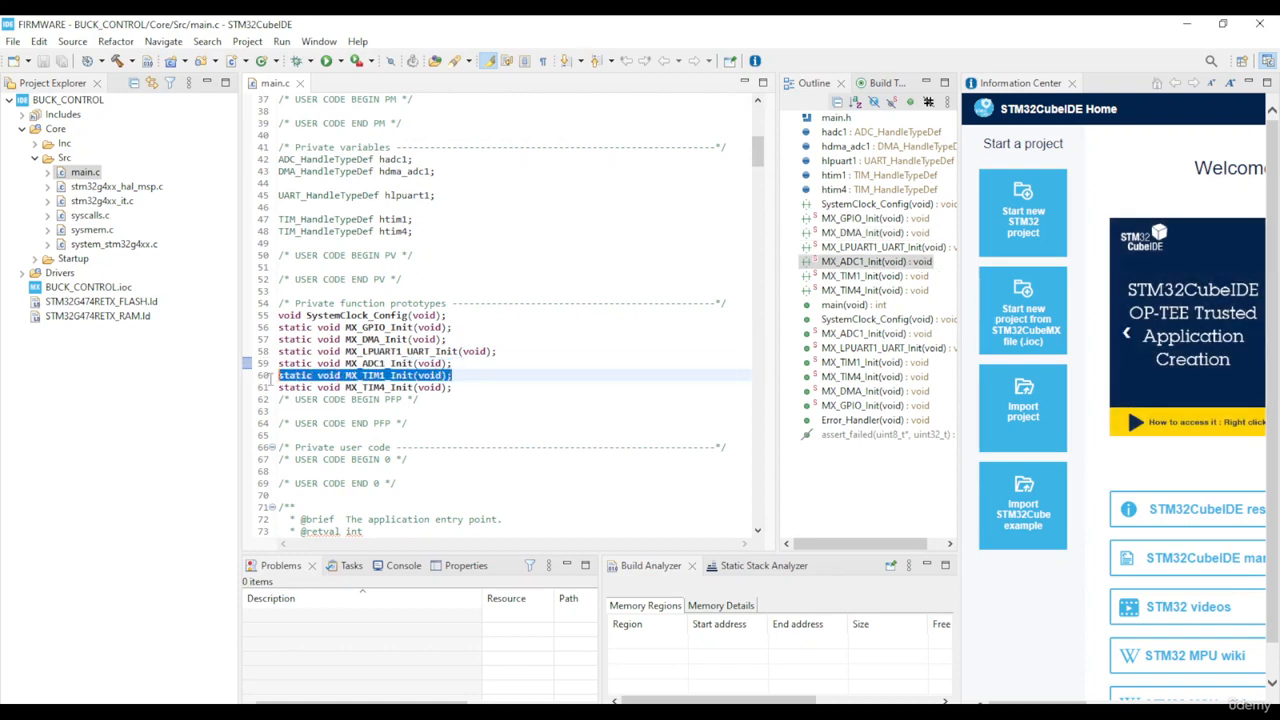
drag(462, 388, 256, 388)
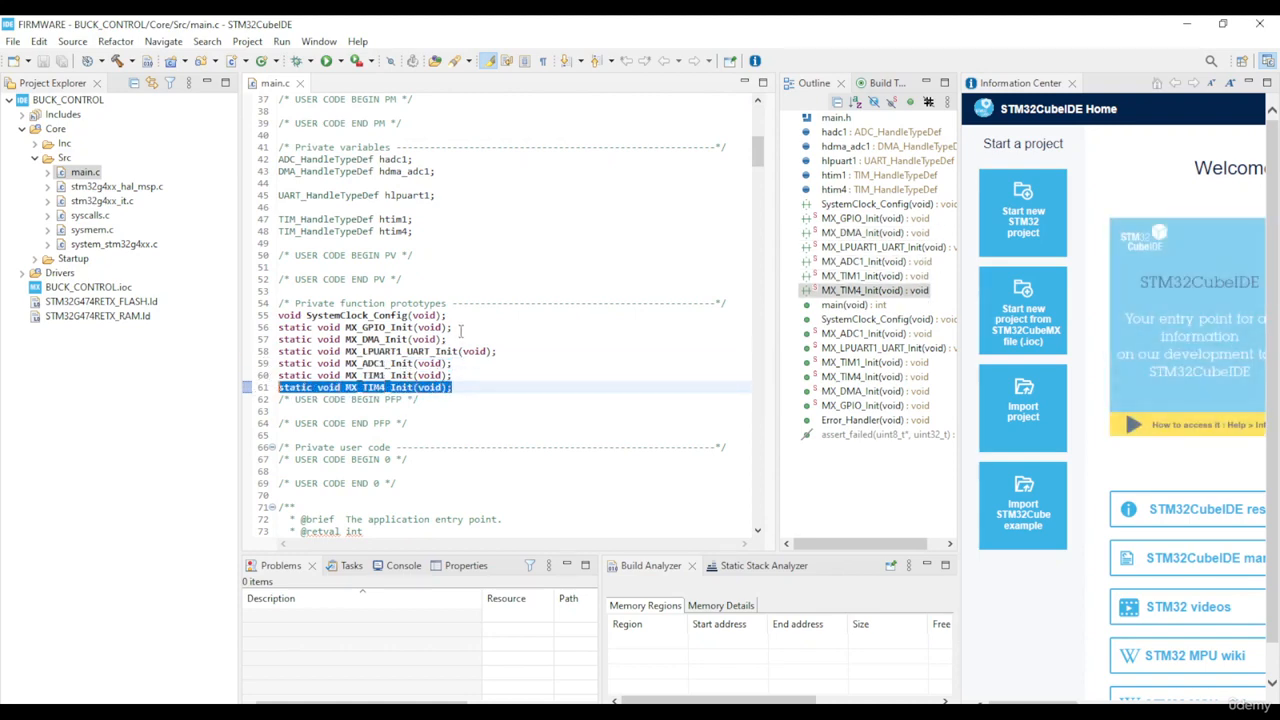
Step: Read through main.c from the includes and private variables to the peripheral initialization calls and while loop in main()
scroll(462, 330, up, 12)
scroll(462, 327, down, 5)
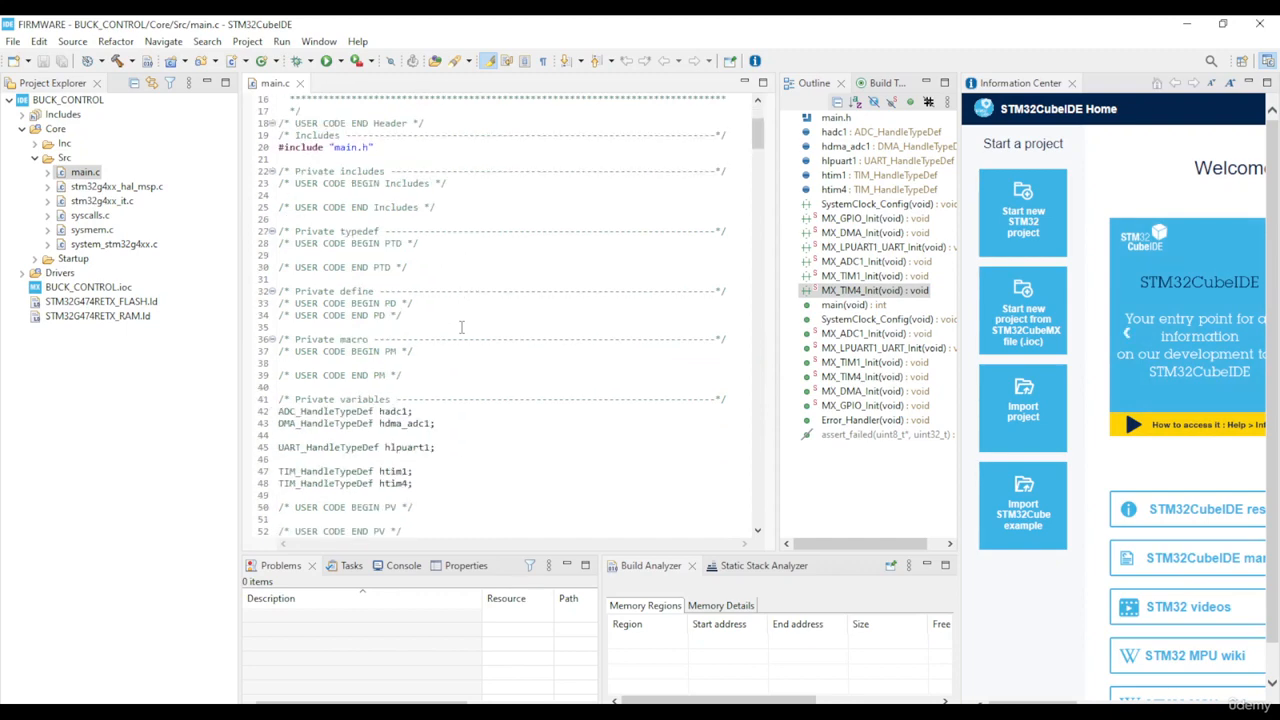
scroll(462, 327, down, 4)
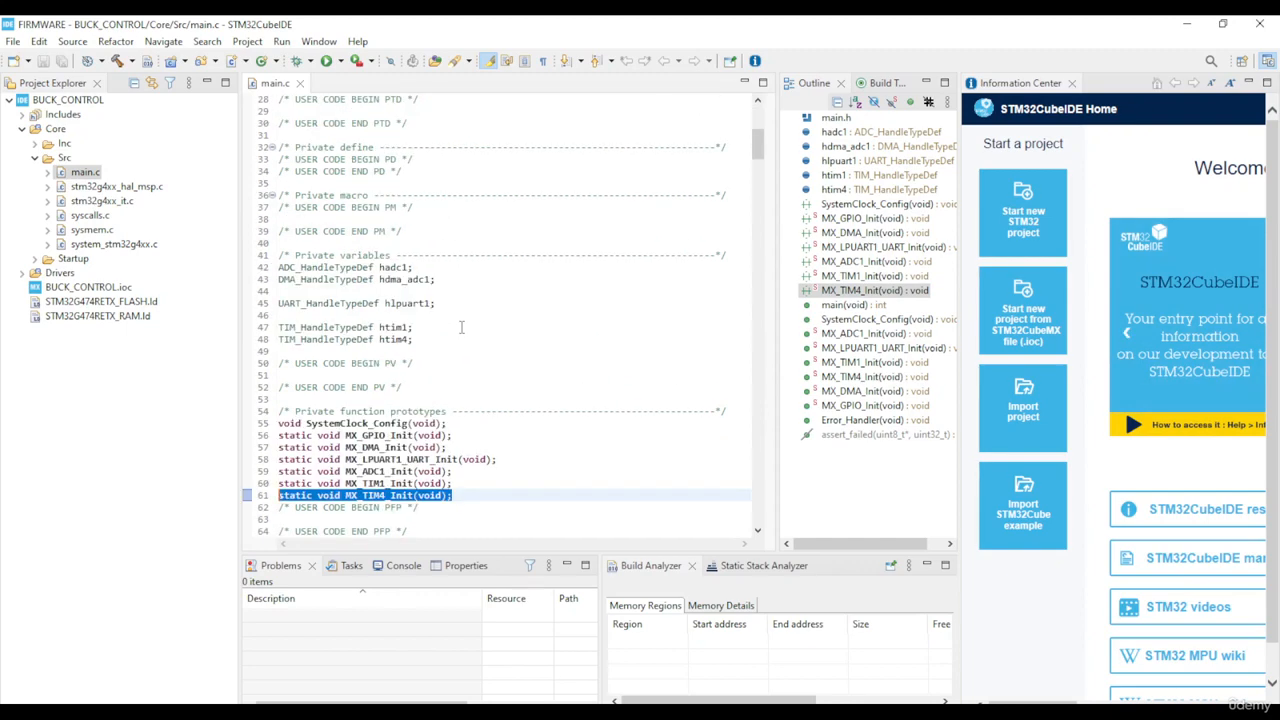
scroll(462, 327, down, 14)
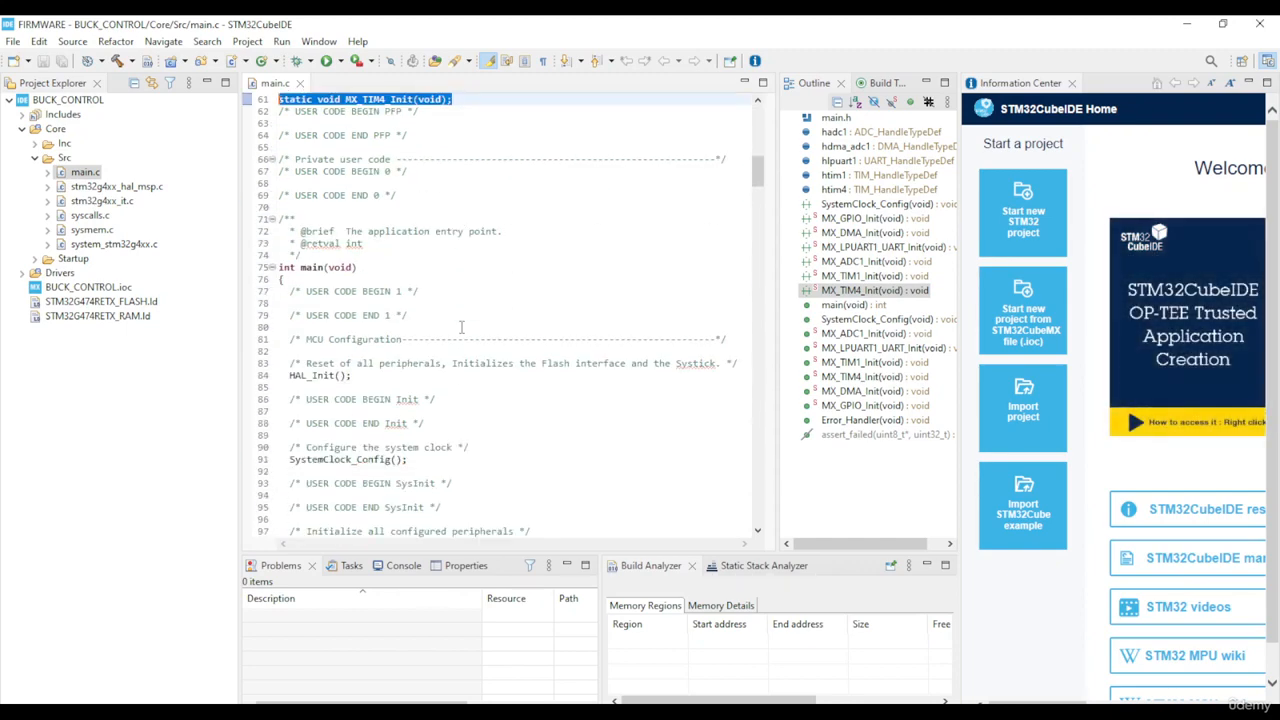
scroll(462, 330, down, 4)
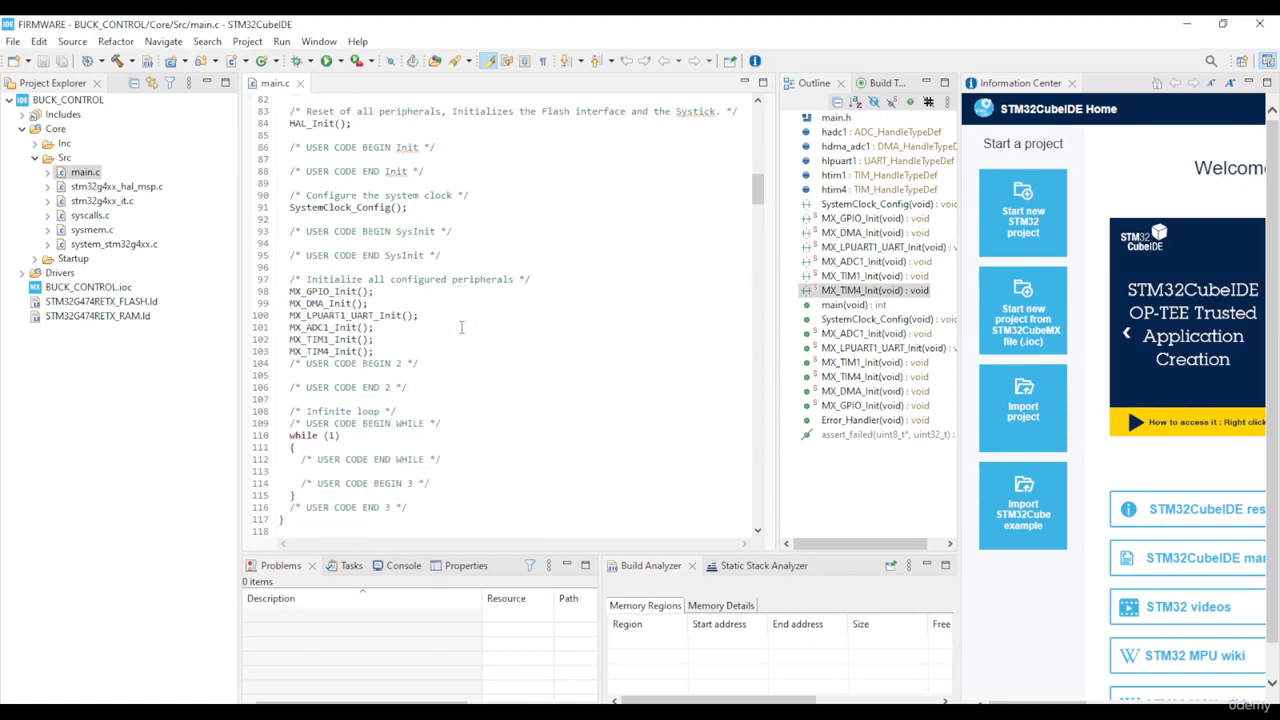
Step: Widen the main.c editor area, then switch to the standalone STM32CubeMX window and close it
drag(778, 264, 866, 264)
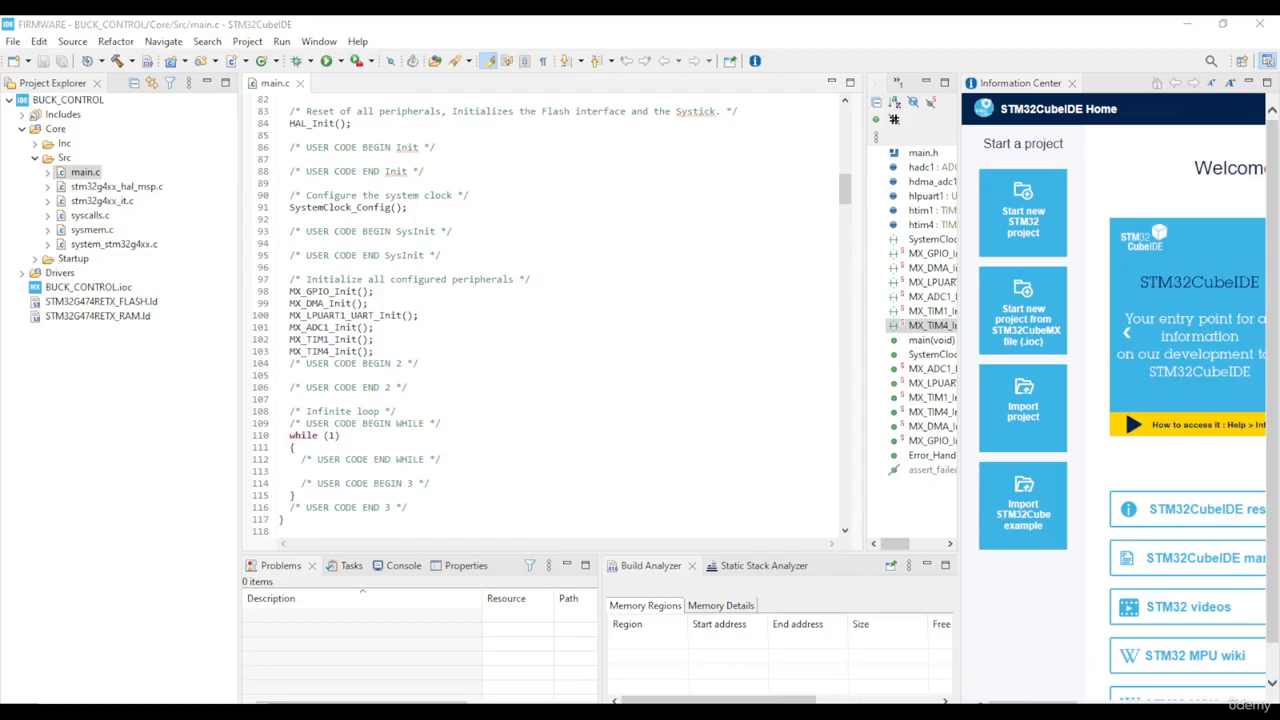
key(alt+Tab)
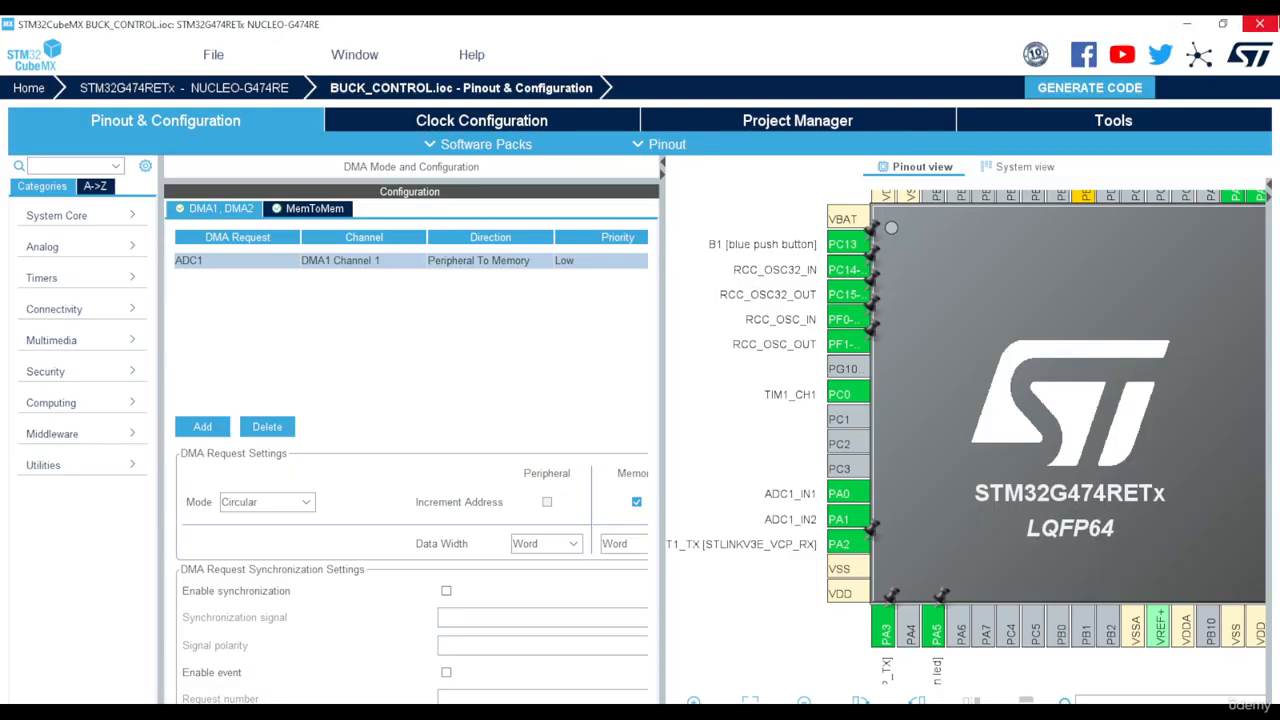
click(1273, 24)
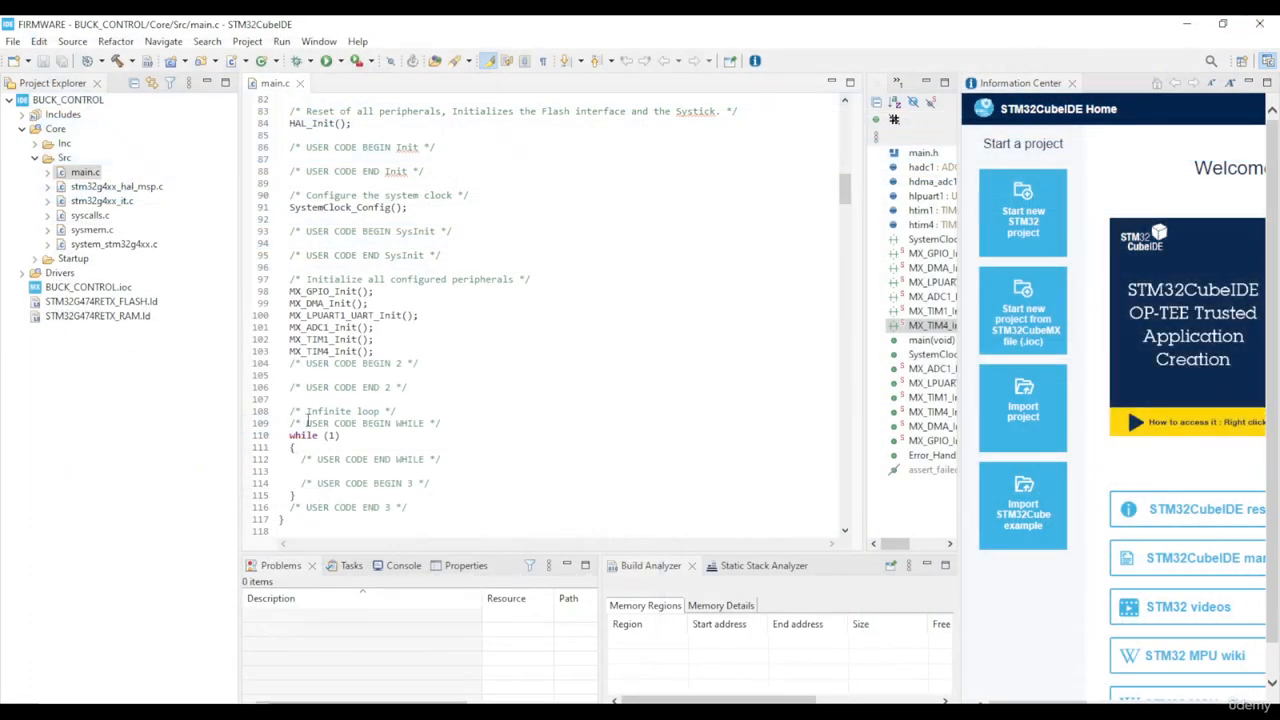
Step: Open BUCK_CONTROL.ioc in the Device Configuration Tool perspective, declining to set the network connection parameters
double_click(72, 289)
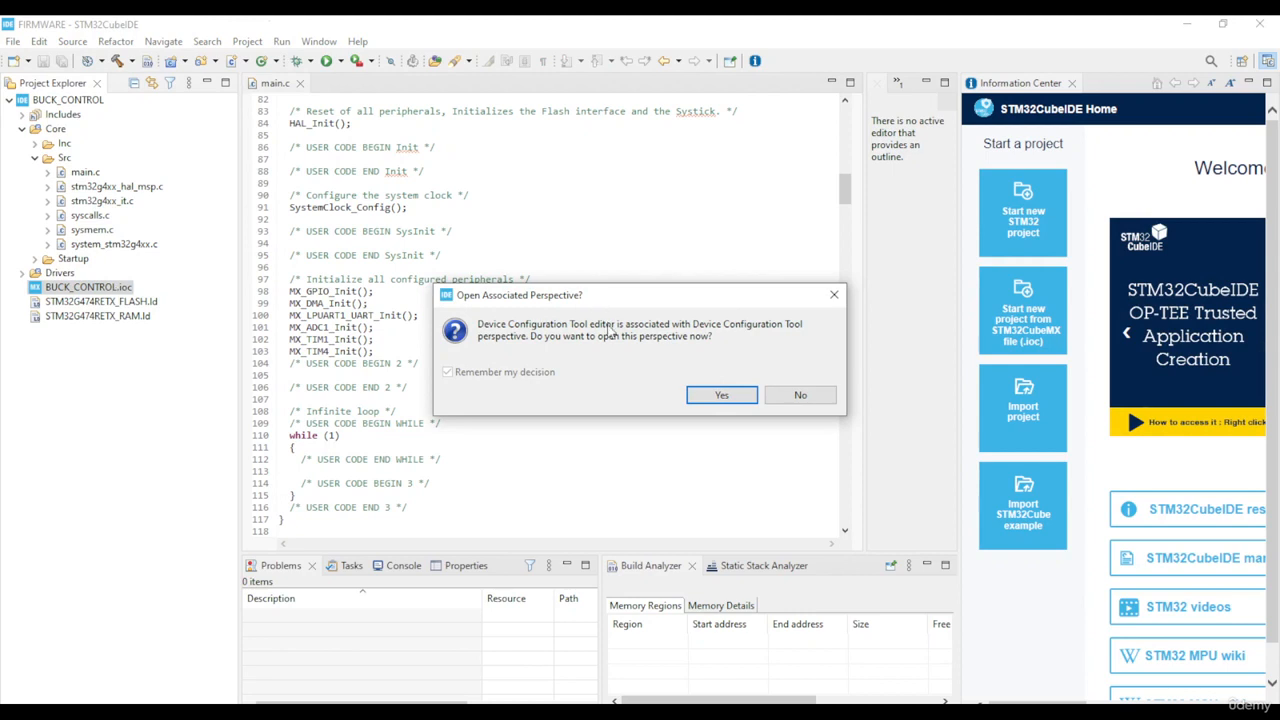
click(721, 390)
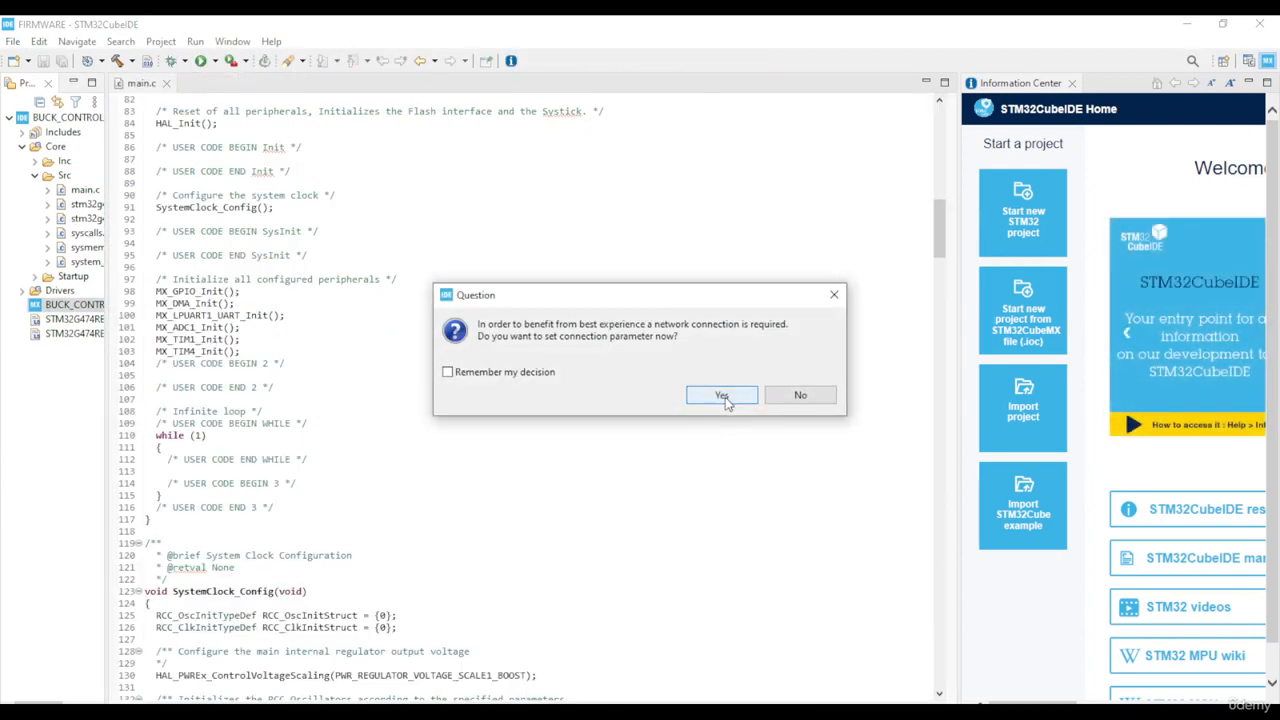
click(798, 395)
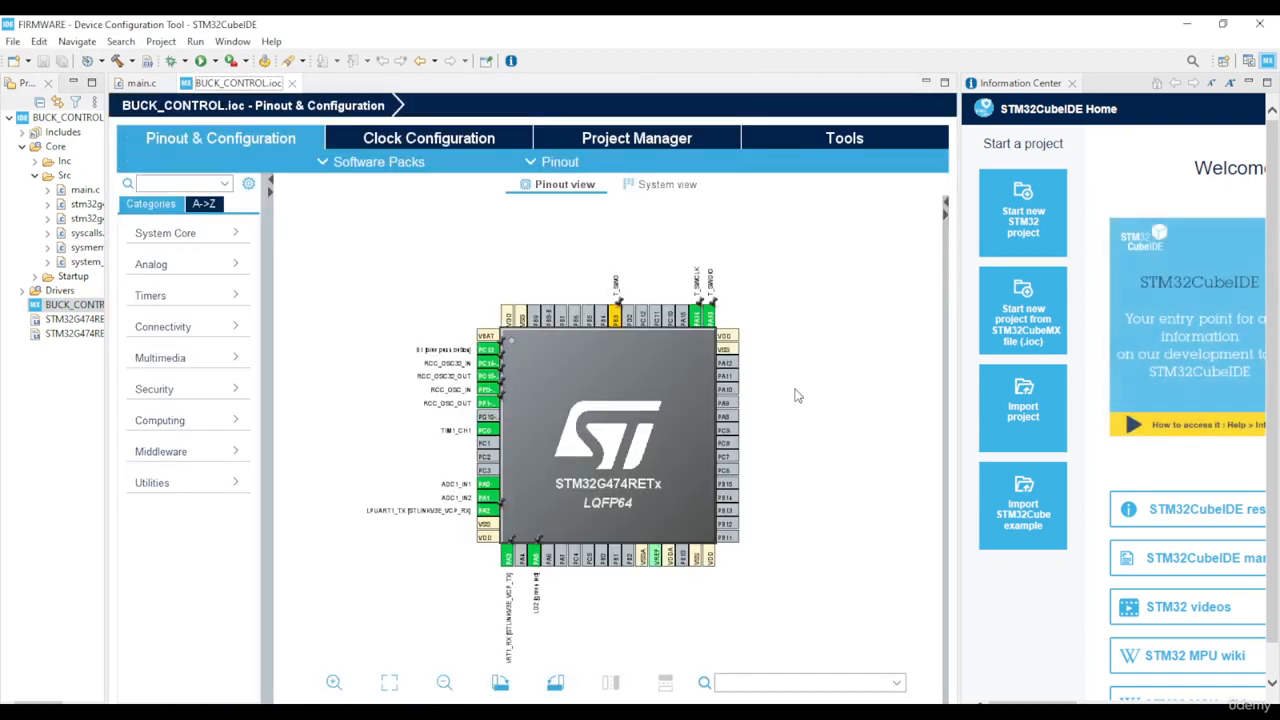
Step: Examine the STM32G474RETx pinout and review the Tools, Project Manager and Clock Configuration pages before returning to Pinout & Configuration
scroll(530, 464, up, 3)
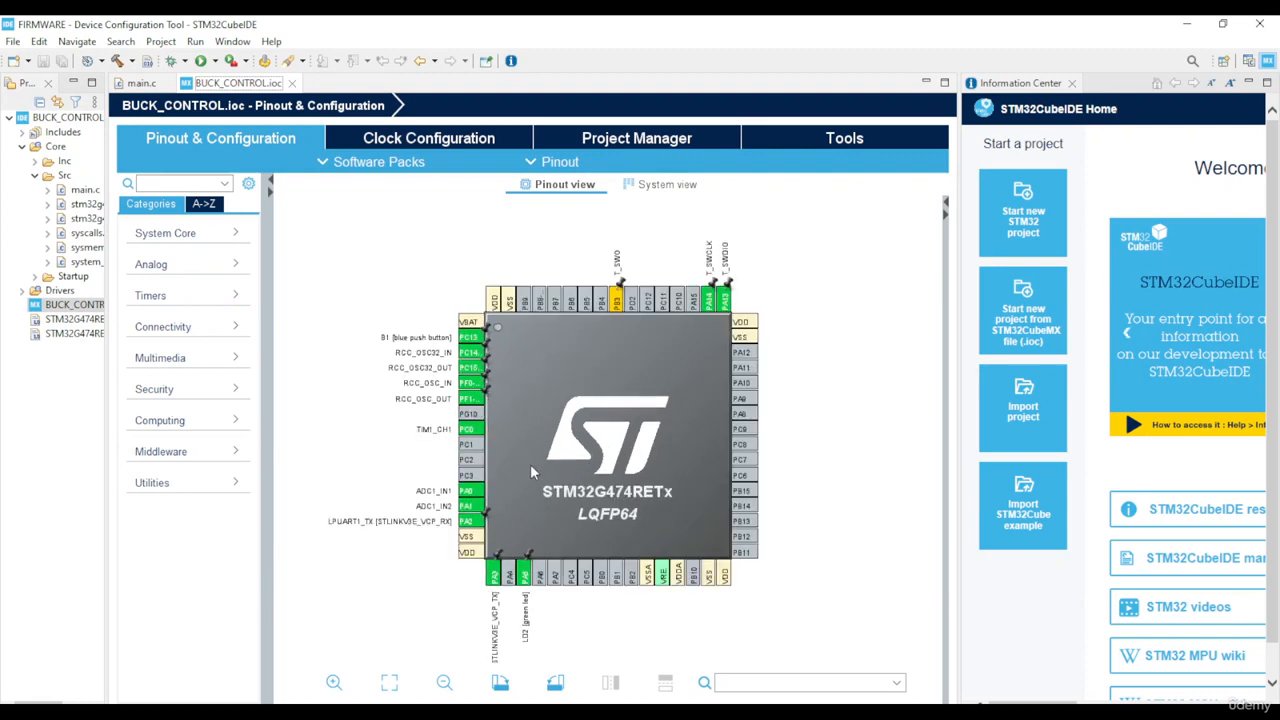
drag(605, 455, 632, 500)
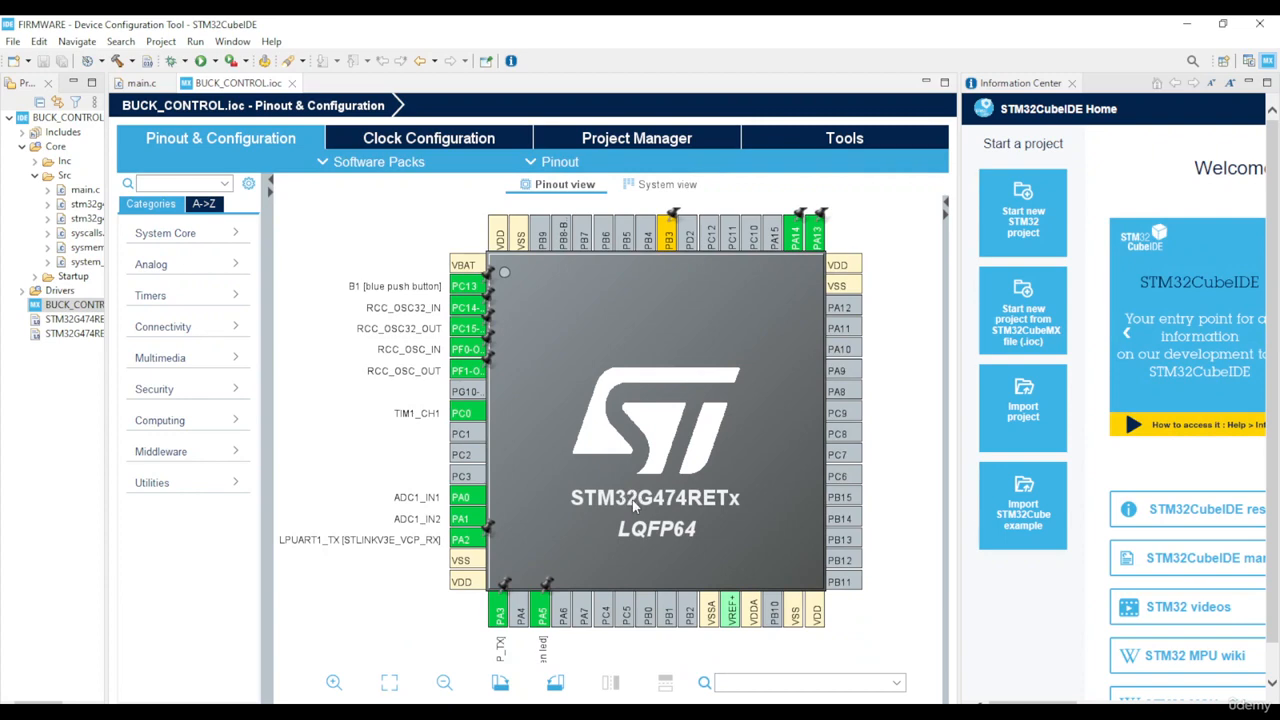
click(825, 142)
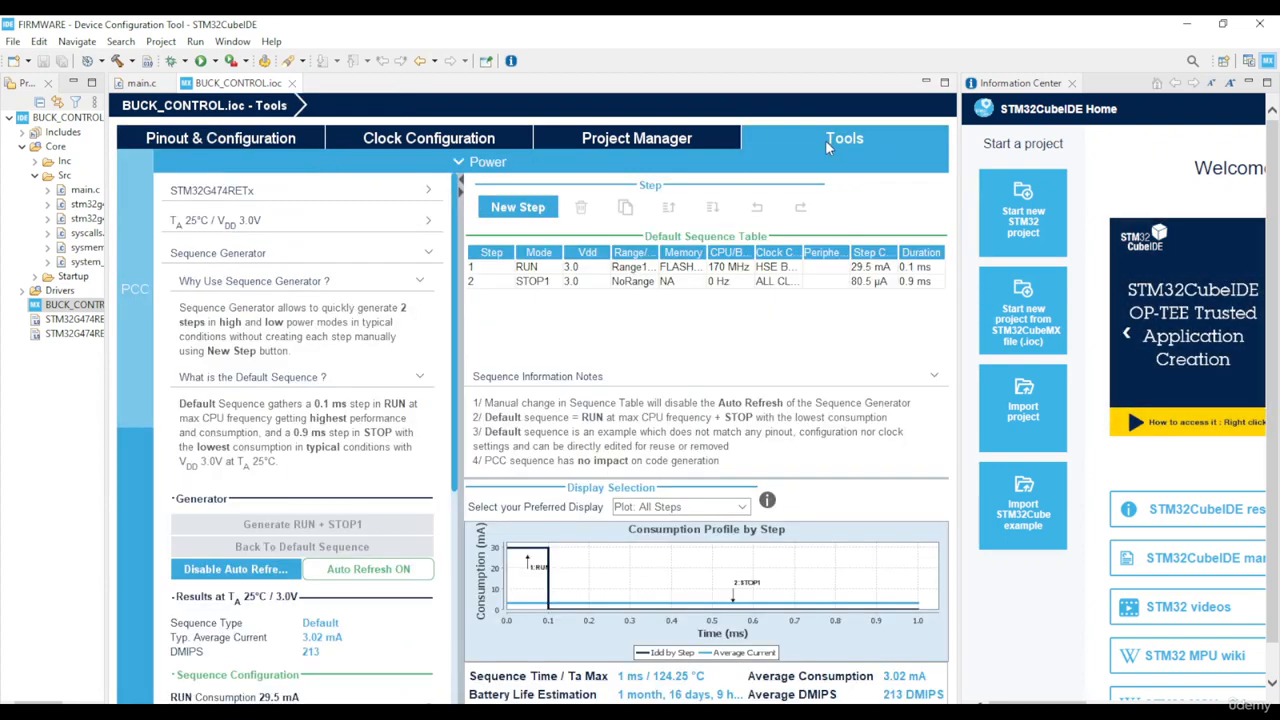
click(675, 141)
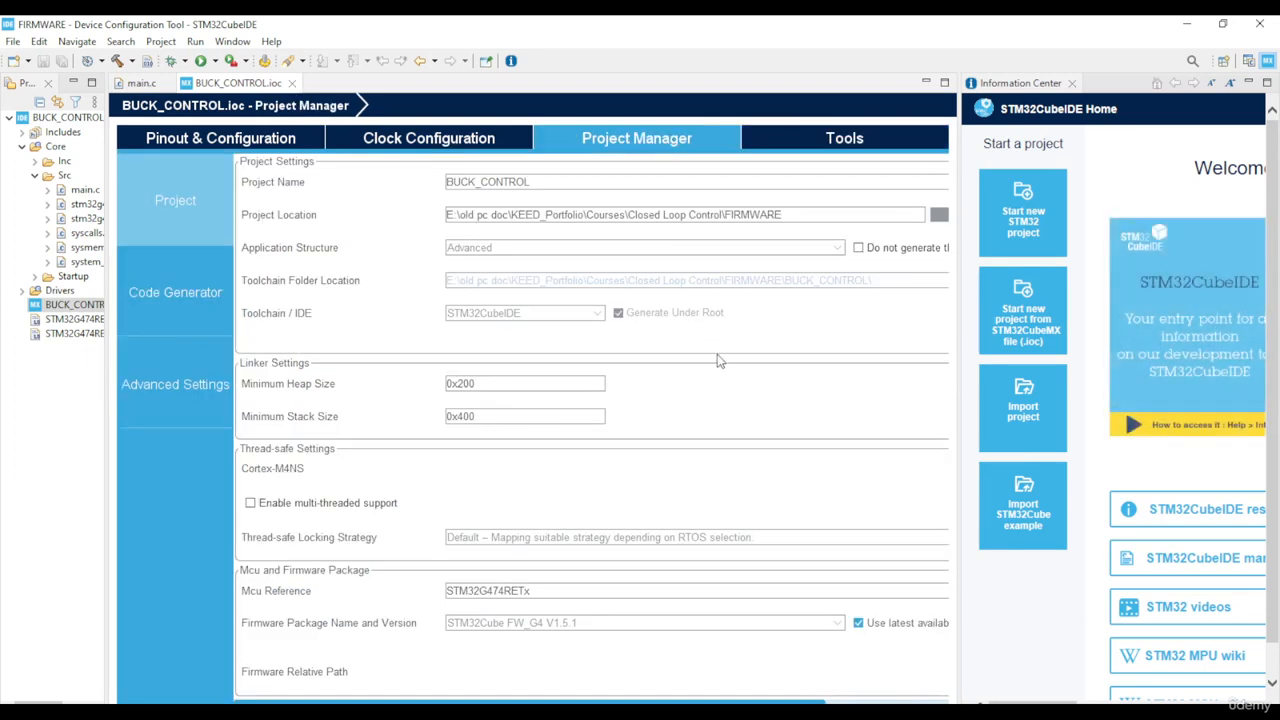
click(410, 141)
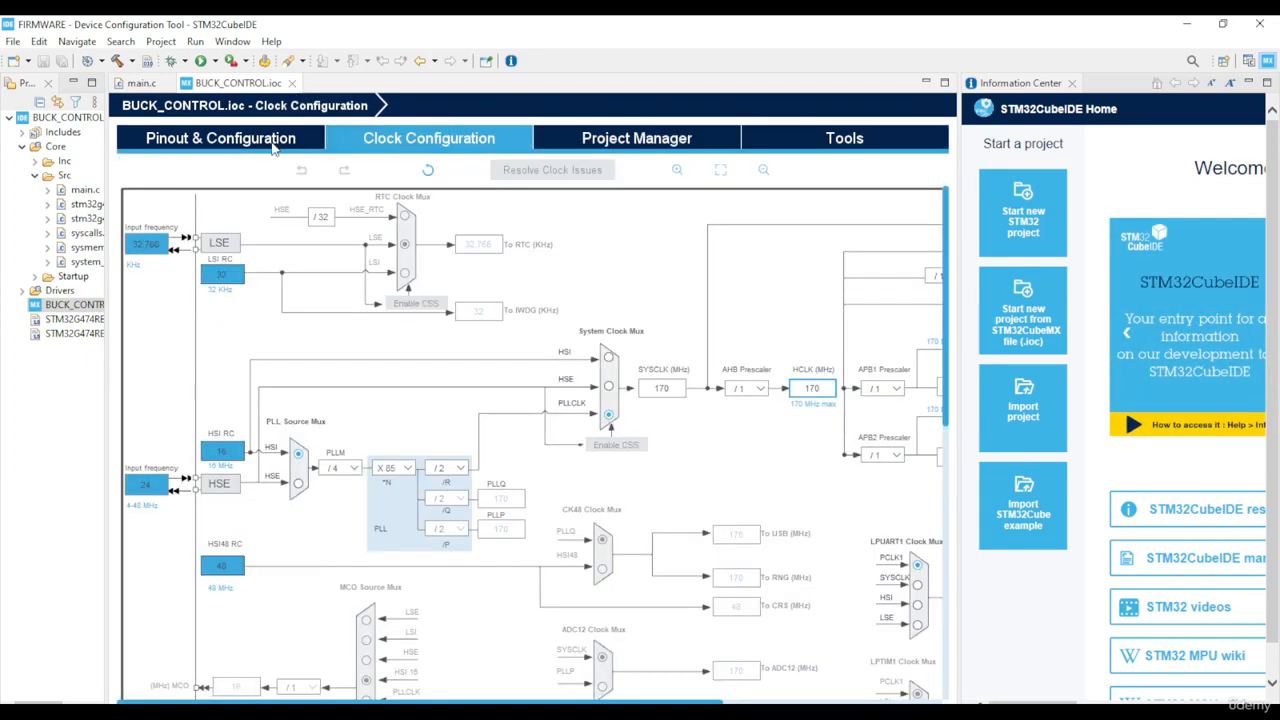
click(277, 145)
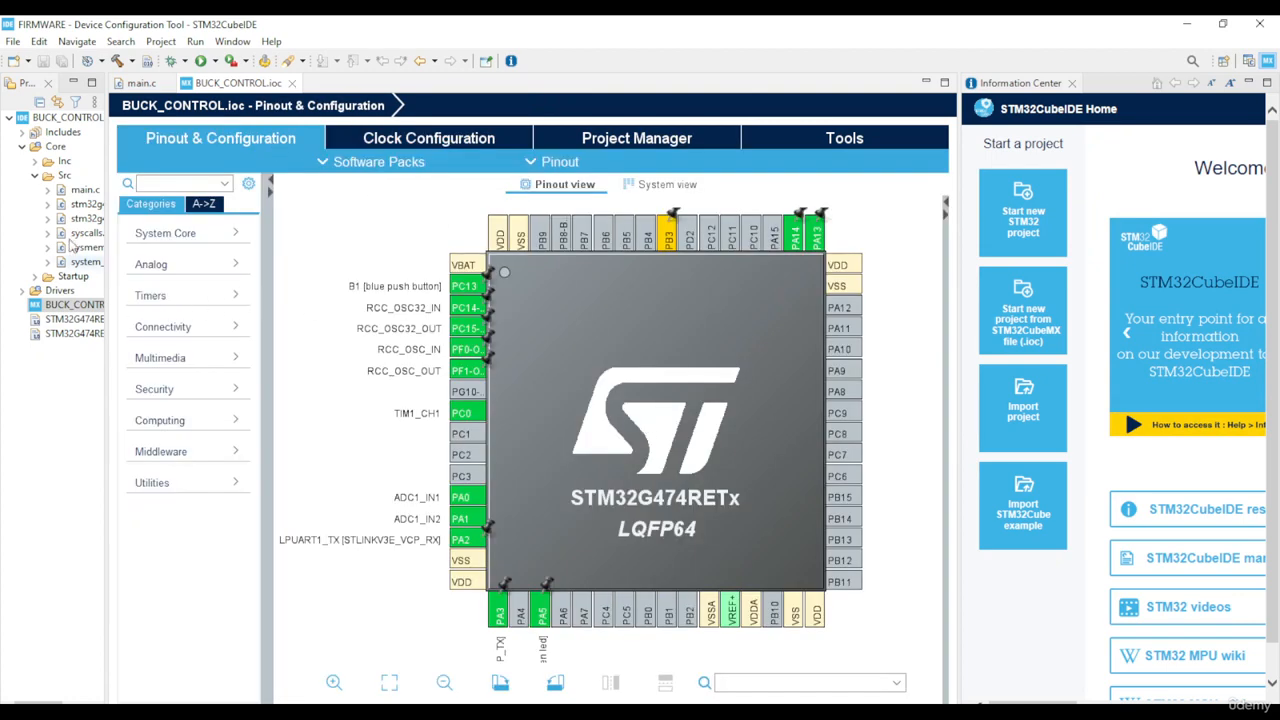
Step: Return to main.c in the C/C++ perspective and read through the SystemClock_Config and MX_ADC1_Init functions
double_click(78, 189)
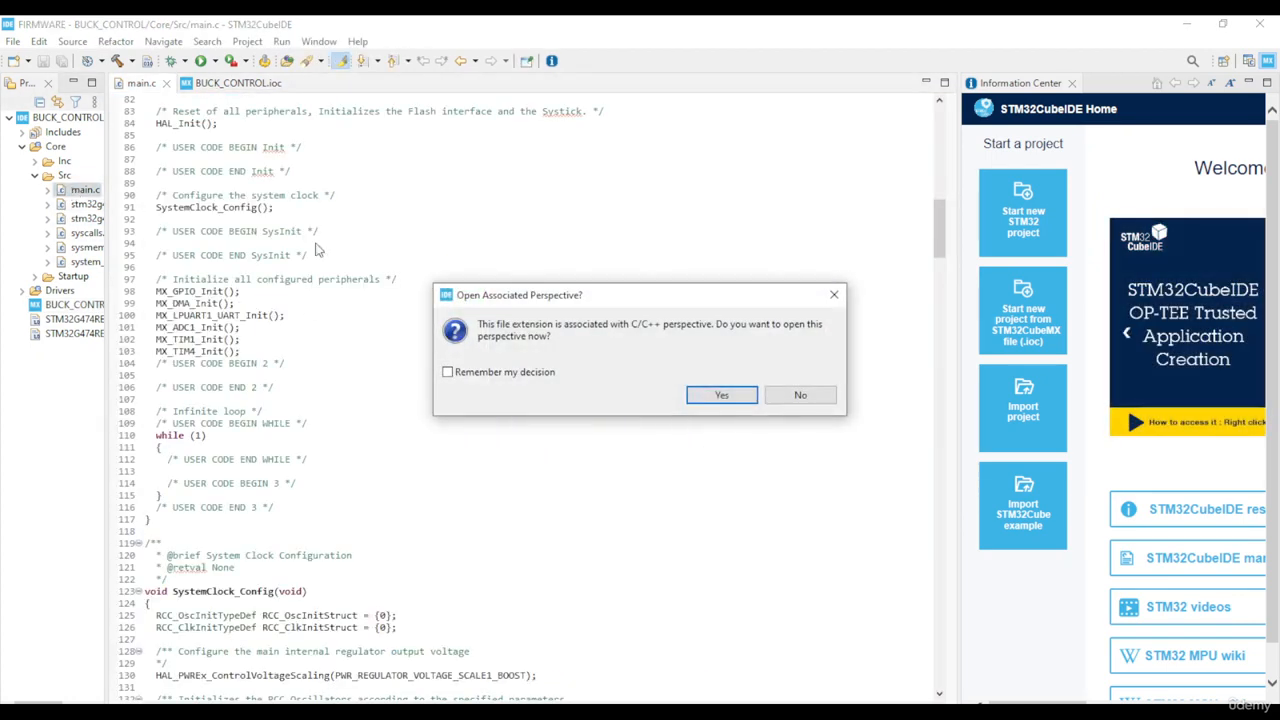
click(720, 394)
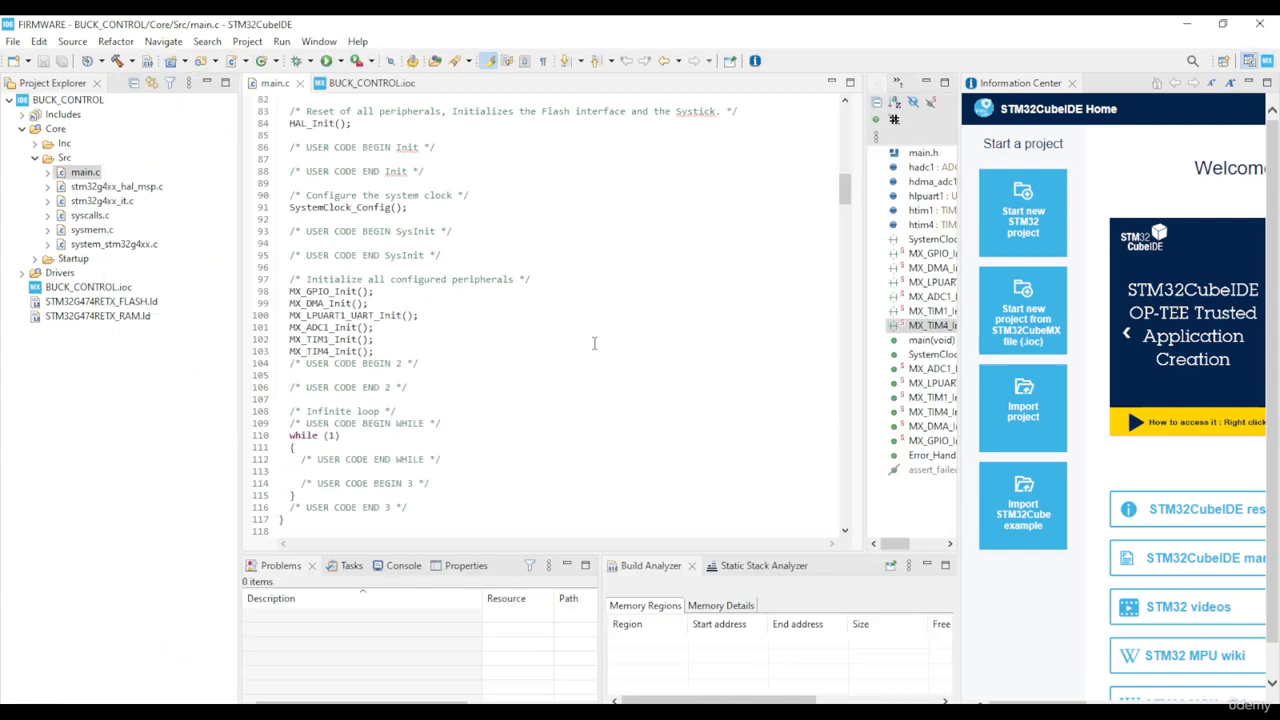
scroll(474, 381, down, 13)
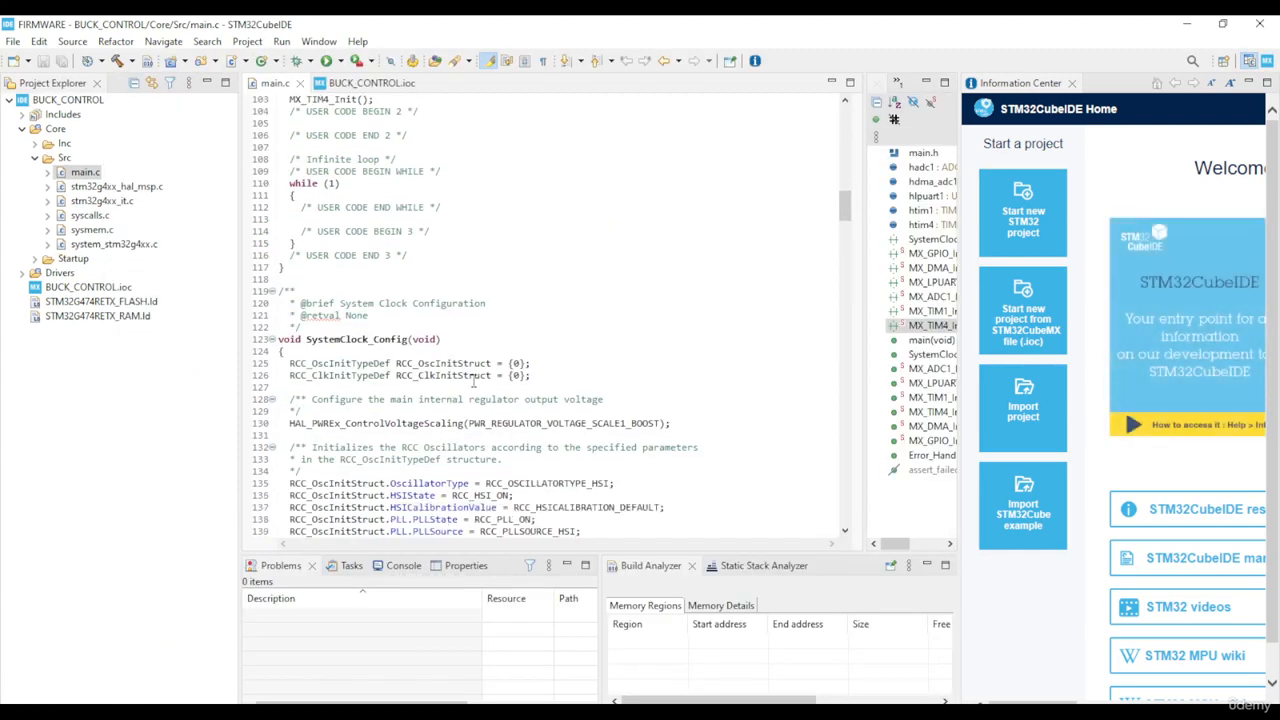
scroll(476, 384, down, 16)
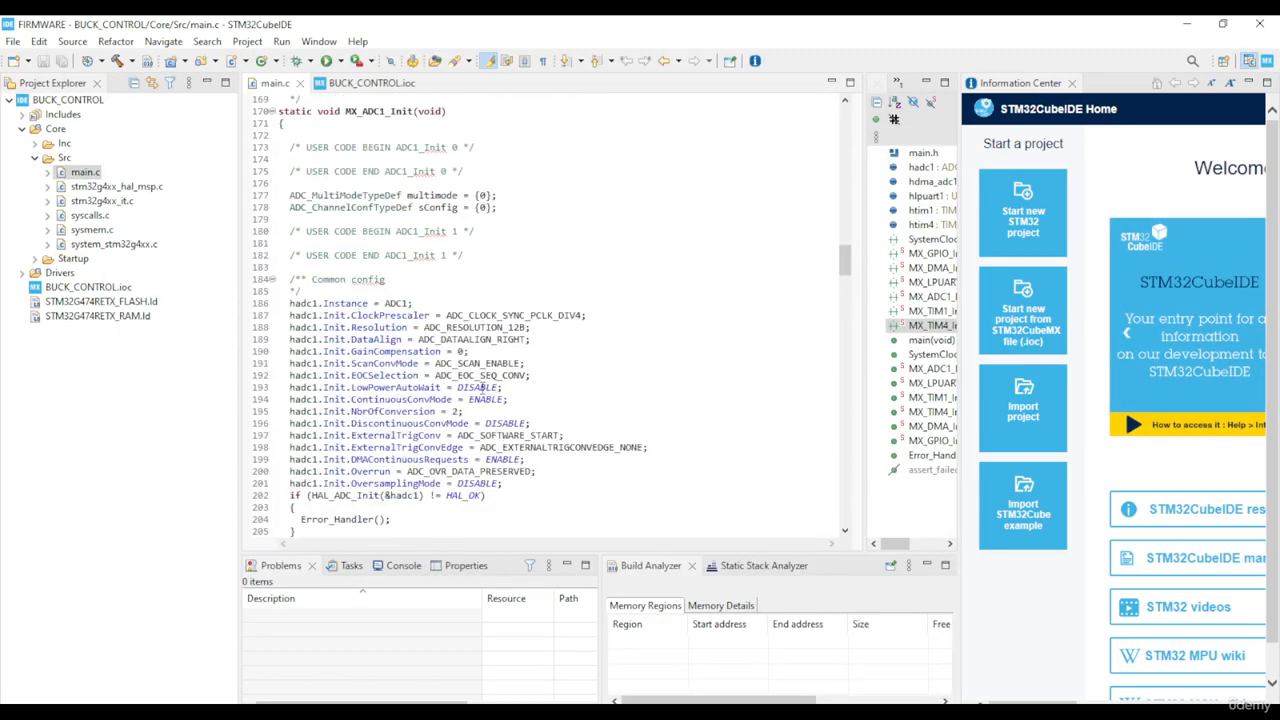
scroll(481, 387, down, 14)
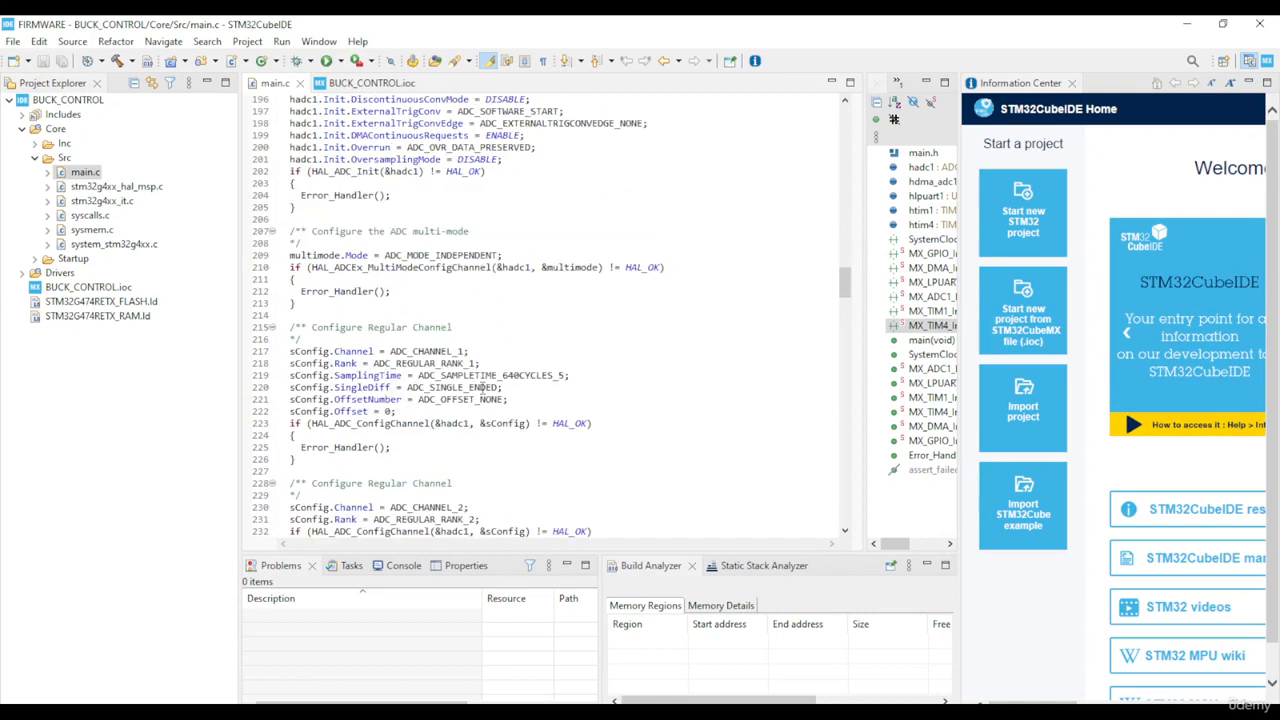
scroll(481, 387, up, 20)
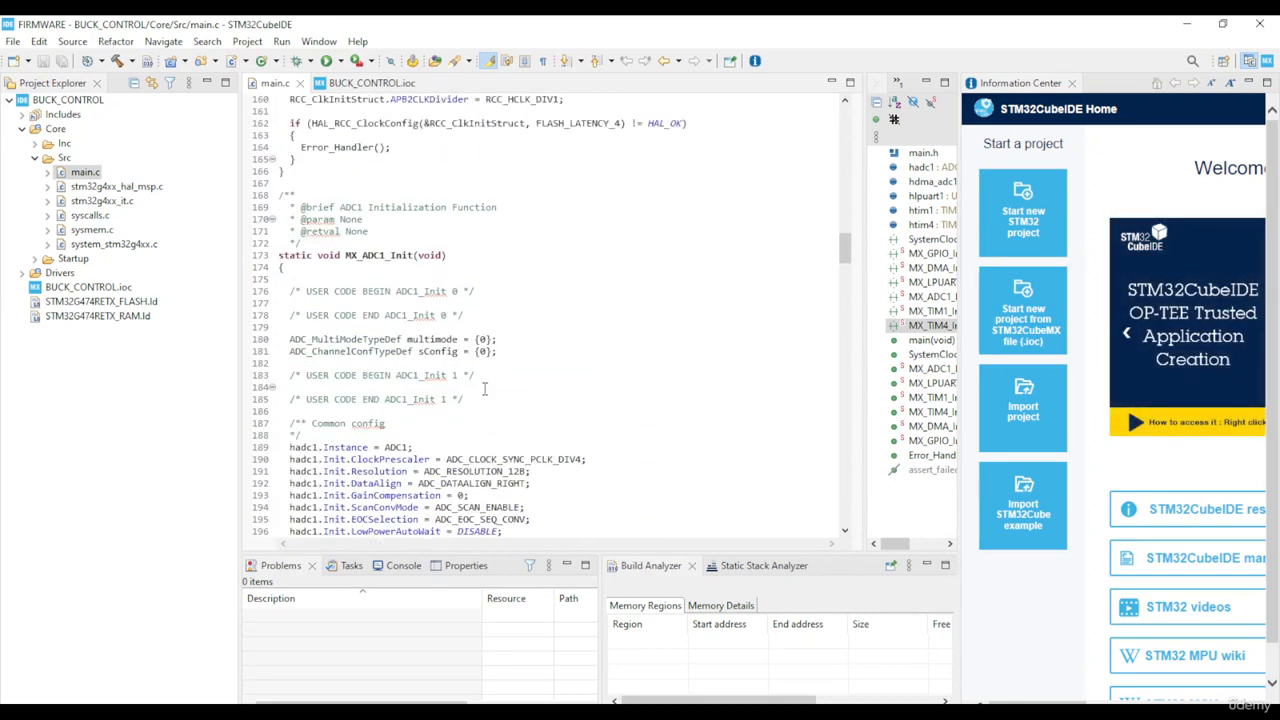
scroll(491, 391, up, 6)
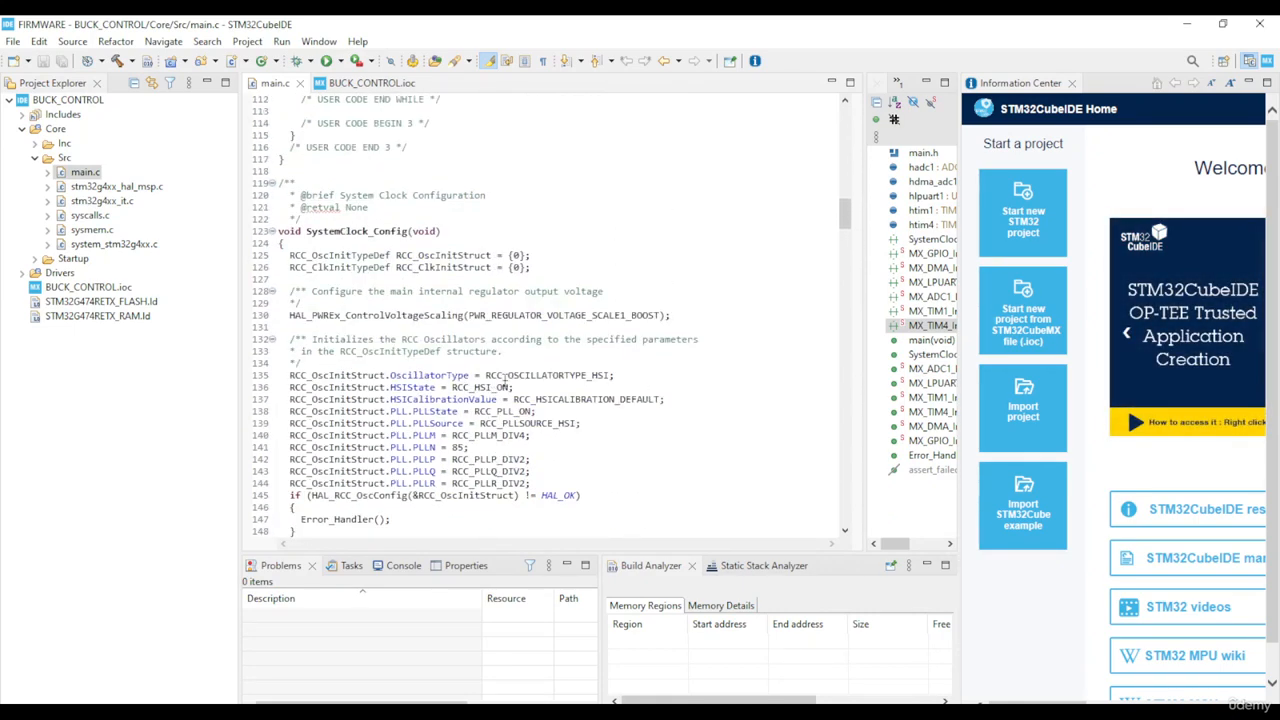
scroll(505, 379, up, 4)
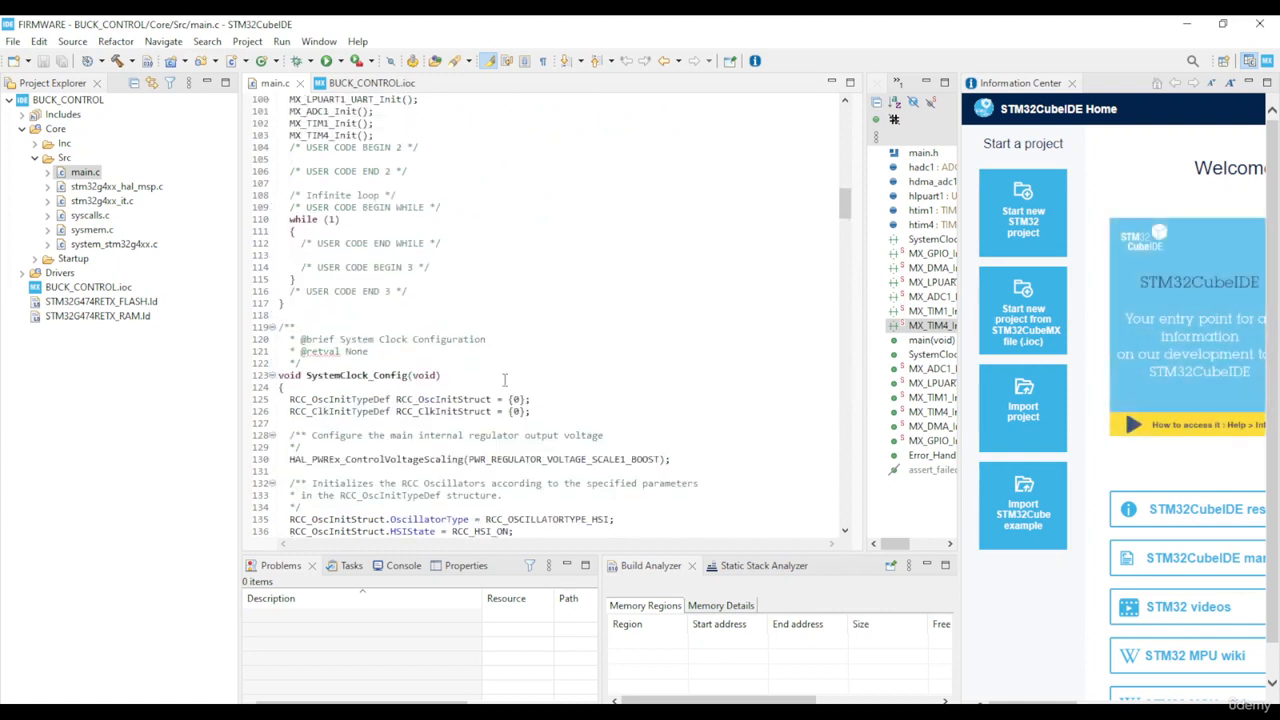